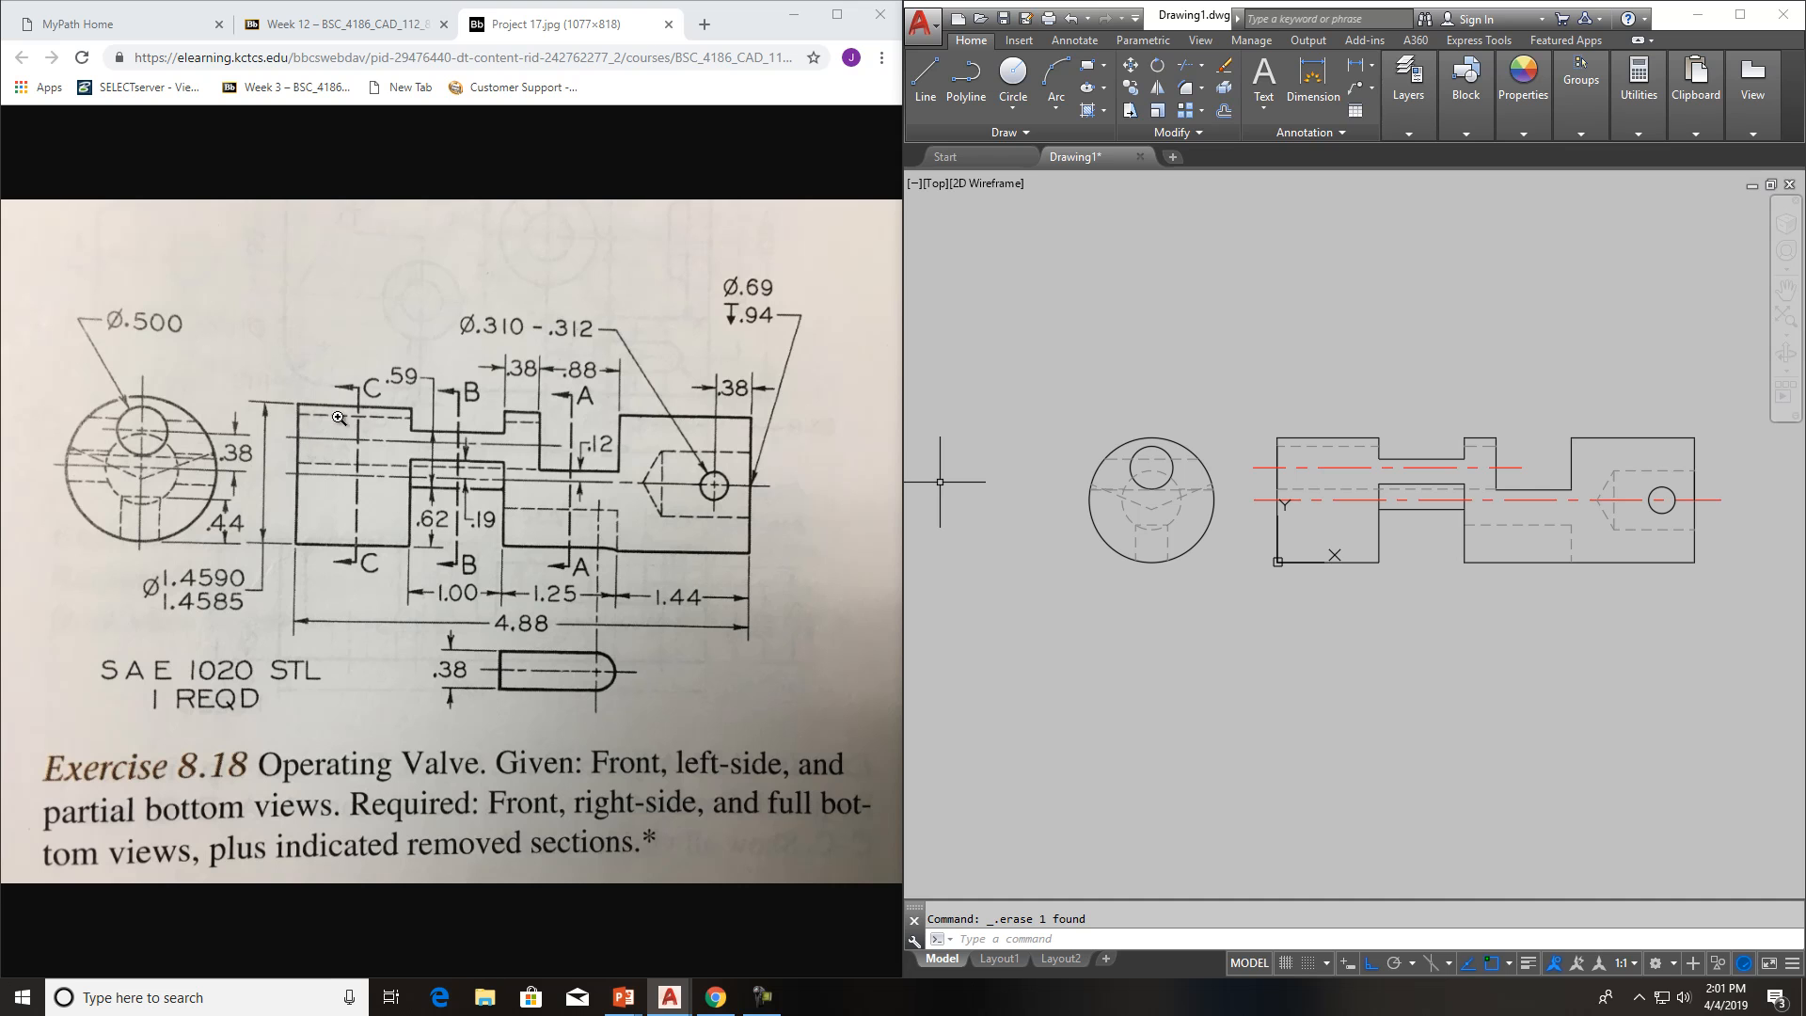
Switch to the cutting-plane line layer and draw a vertical section line through the .88 notch of the front view
{"action": "middle_click_drag", "start_coordinate": [1375, 615], "coordinate": [1215, 611]}
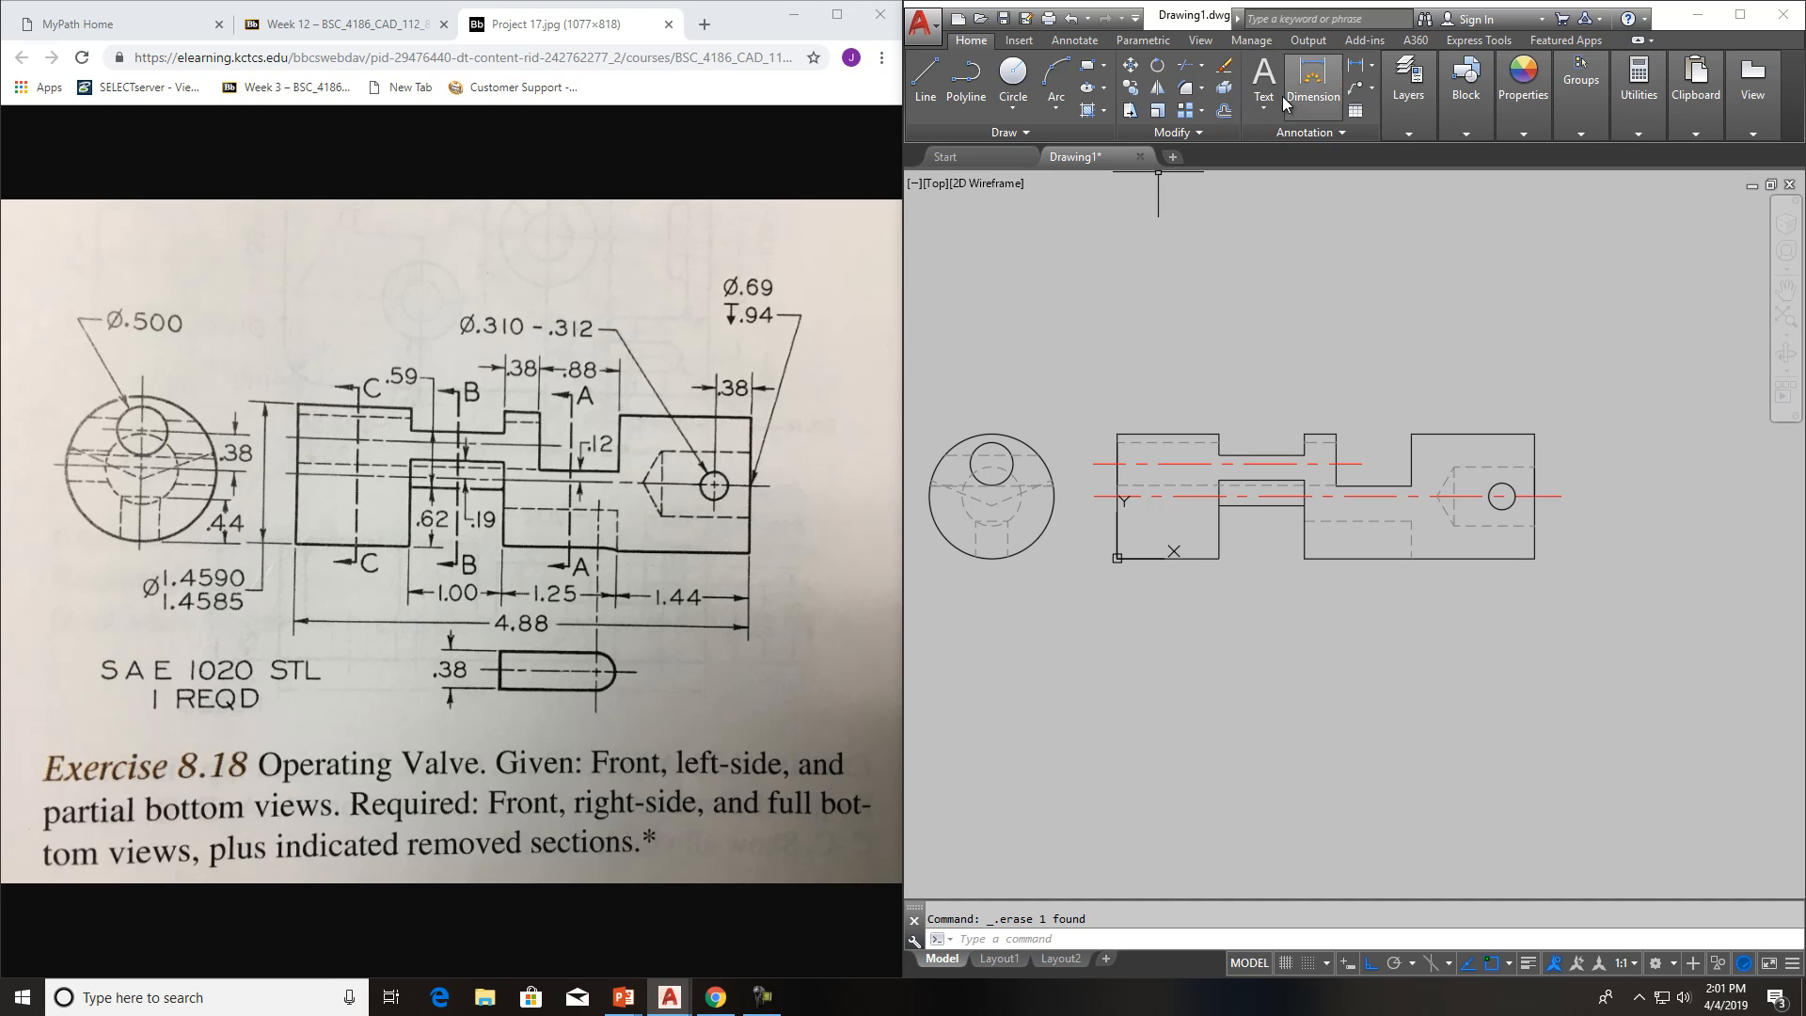
{"action": "mouse_move", "coordinate": [1465, 121]}
{"action": "mouse_move", "coordinate": [1408, 94]}
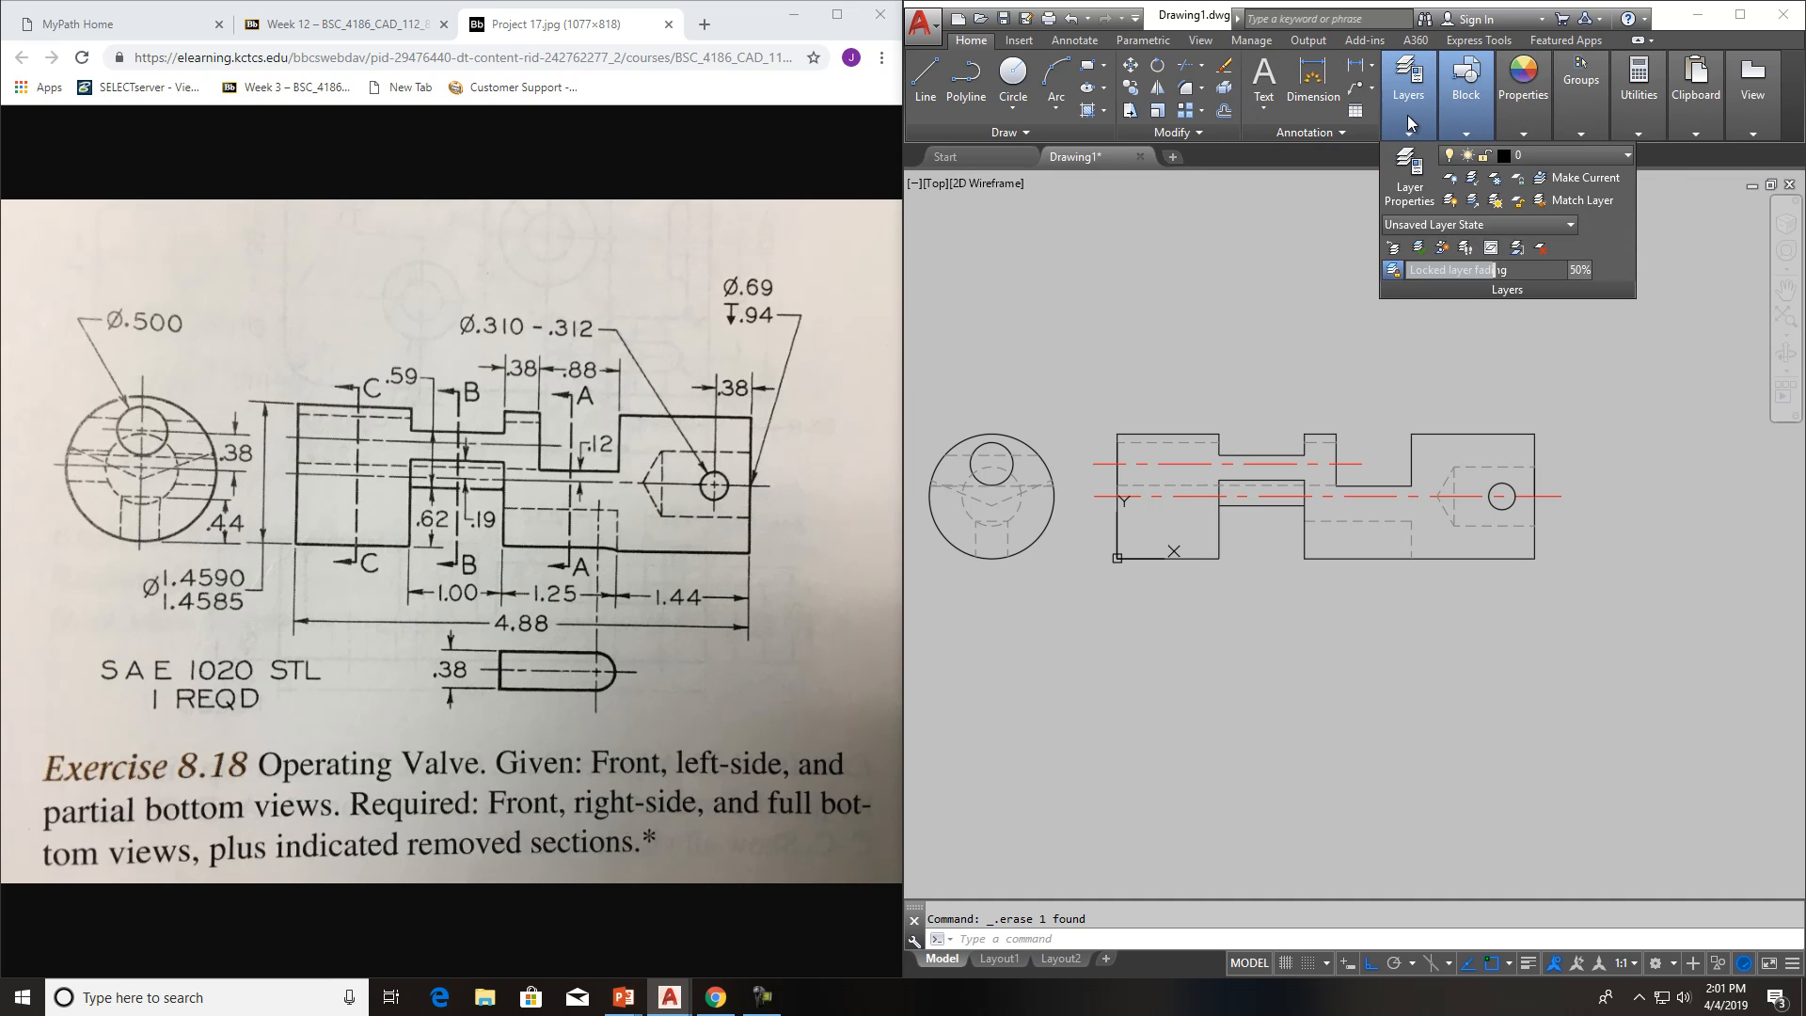
{"action": "left_click", "coordinate": [1552, 156]}
{"action": "left_click", "coordinate": [1560, 232]}
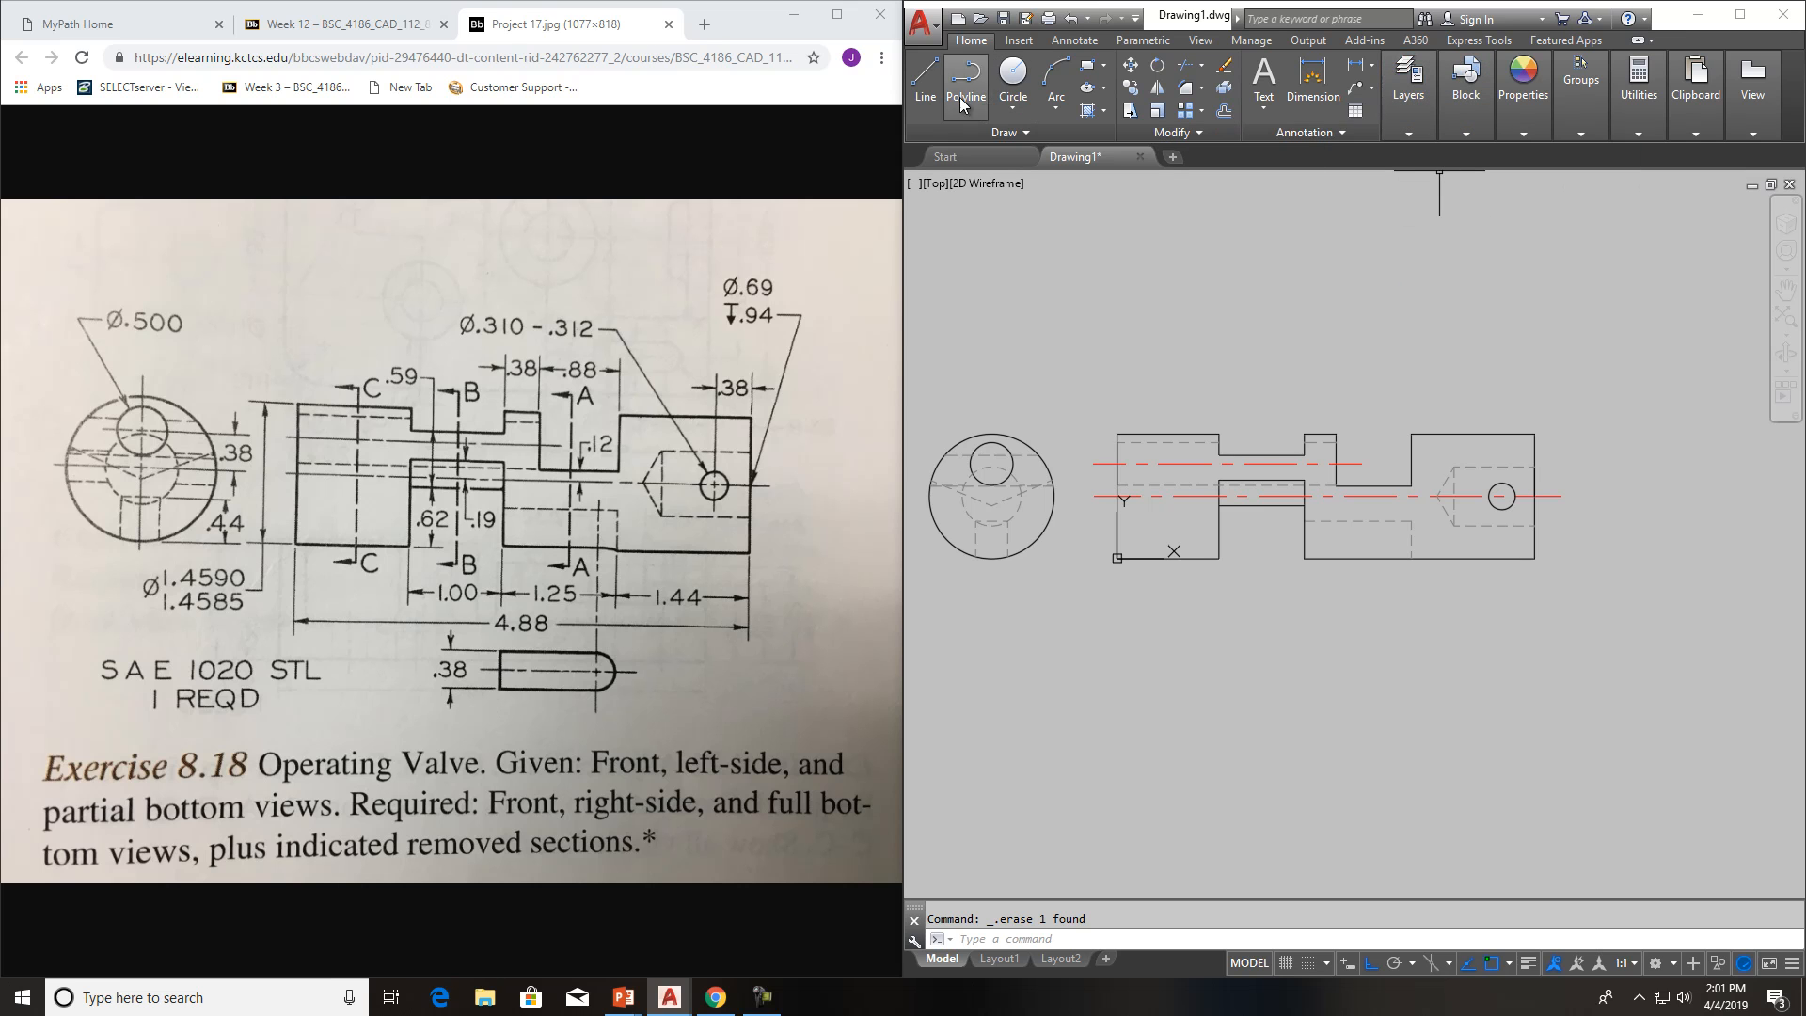
{"action": "left_click", "coordinate": [925, 77]}
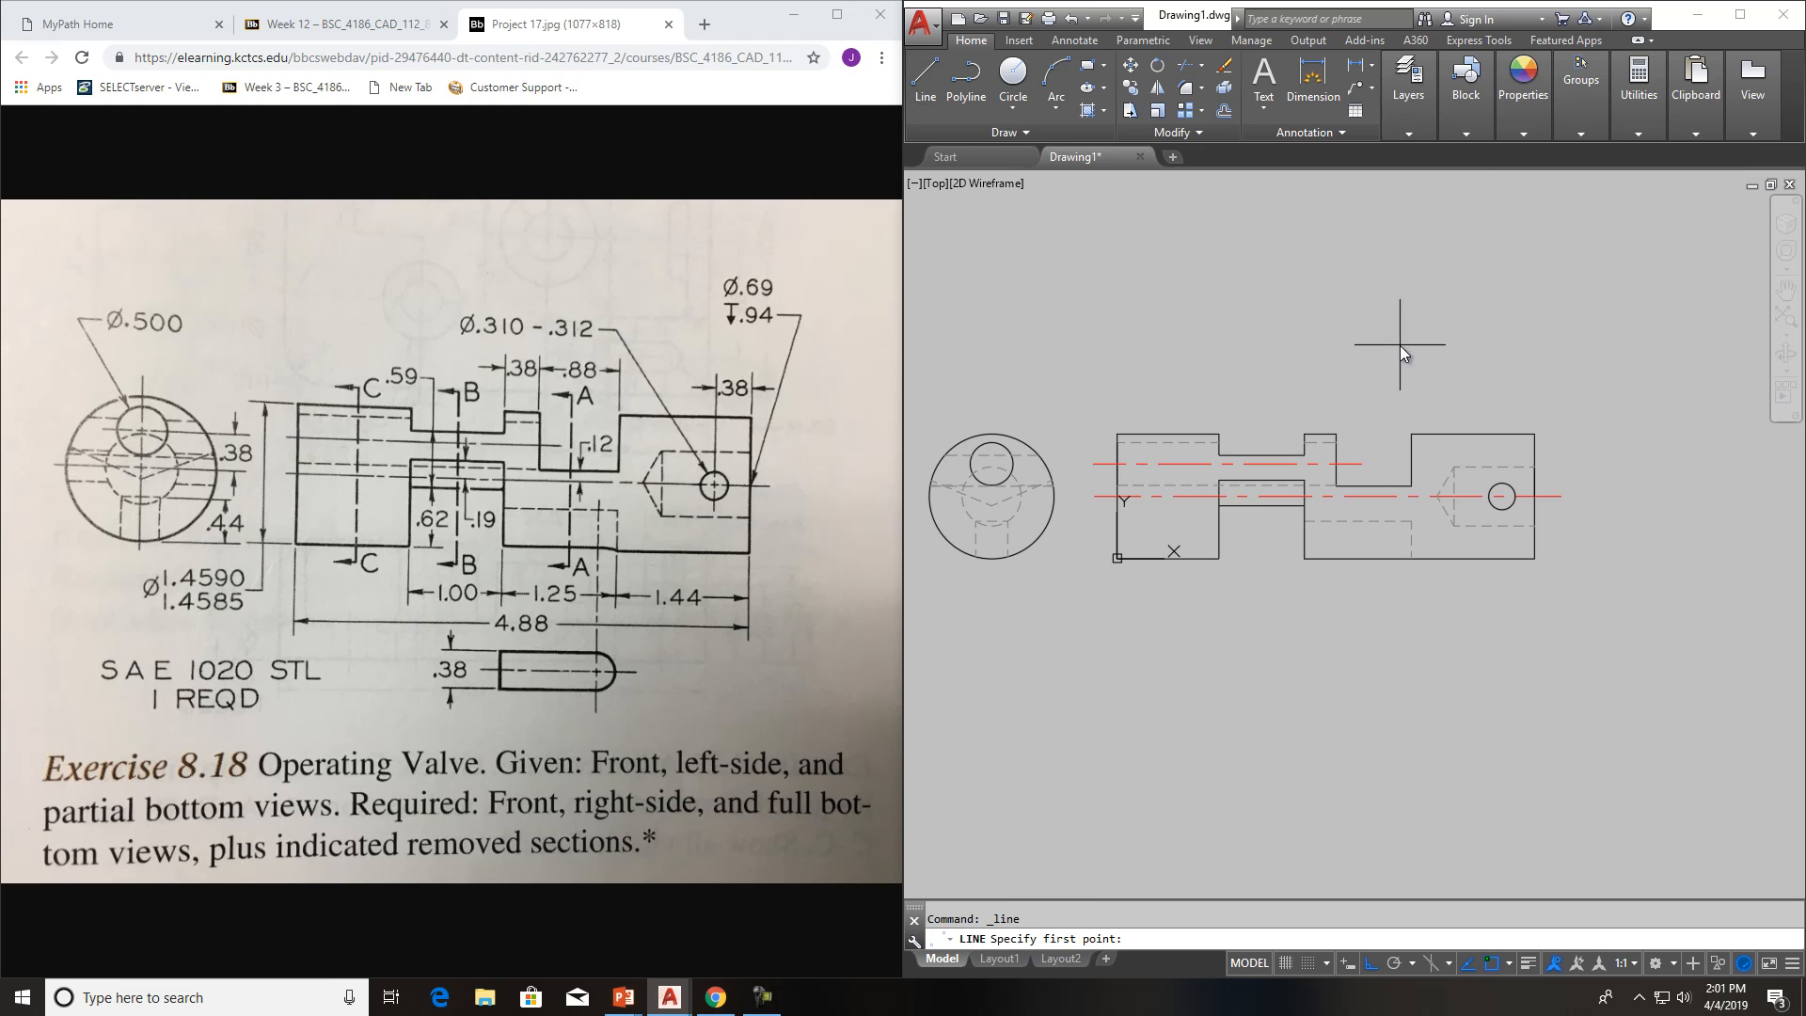
{"action": "left_click", "coordinate": [1365, 415]}
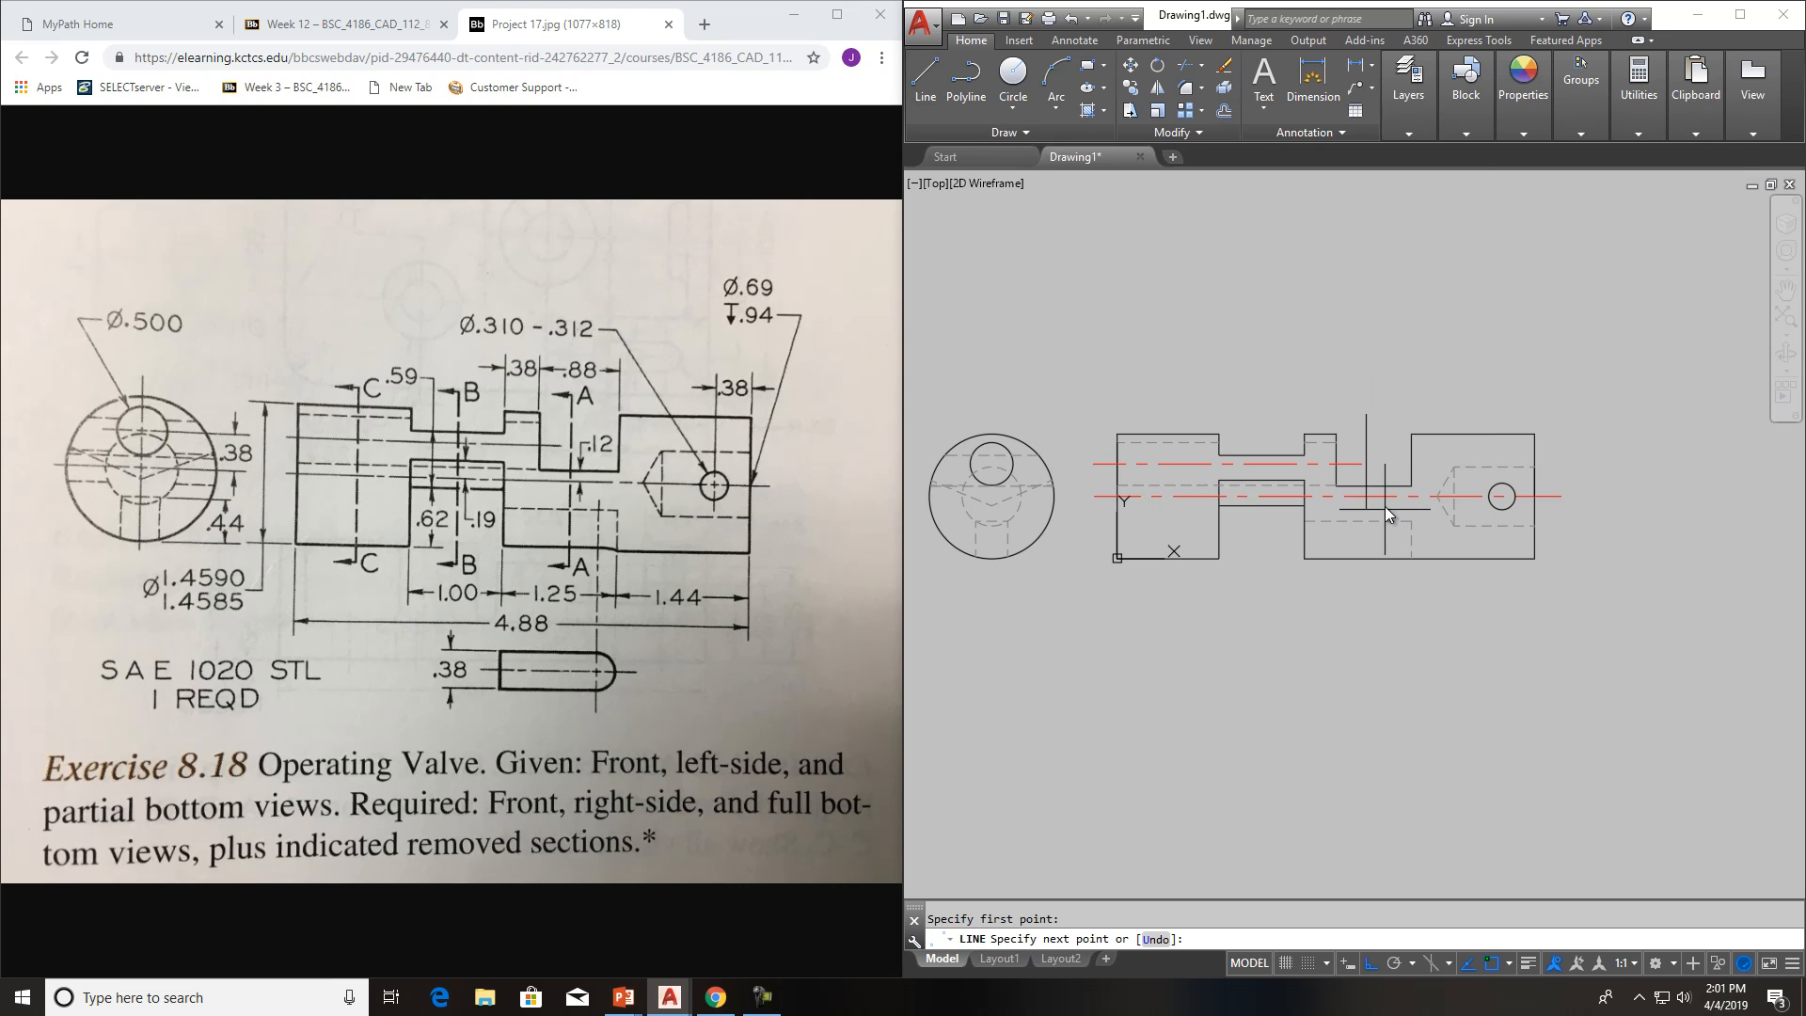
{"action": "left_click", "coordinate": [1381, 574]}
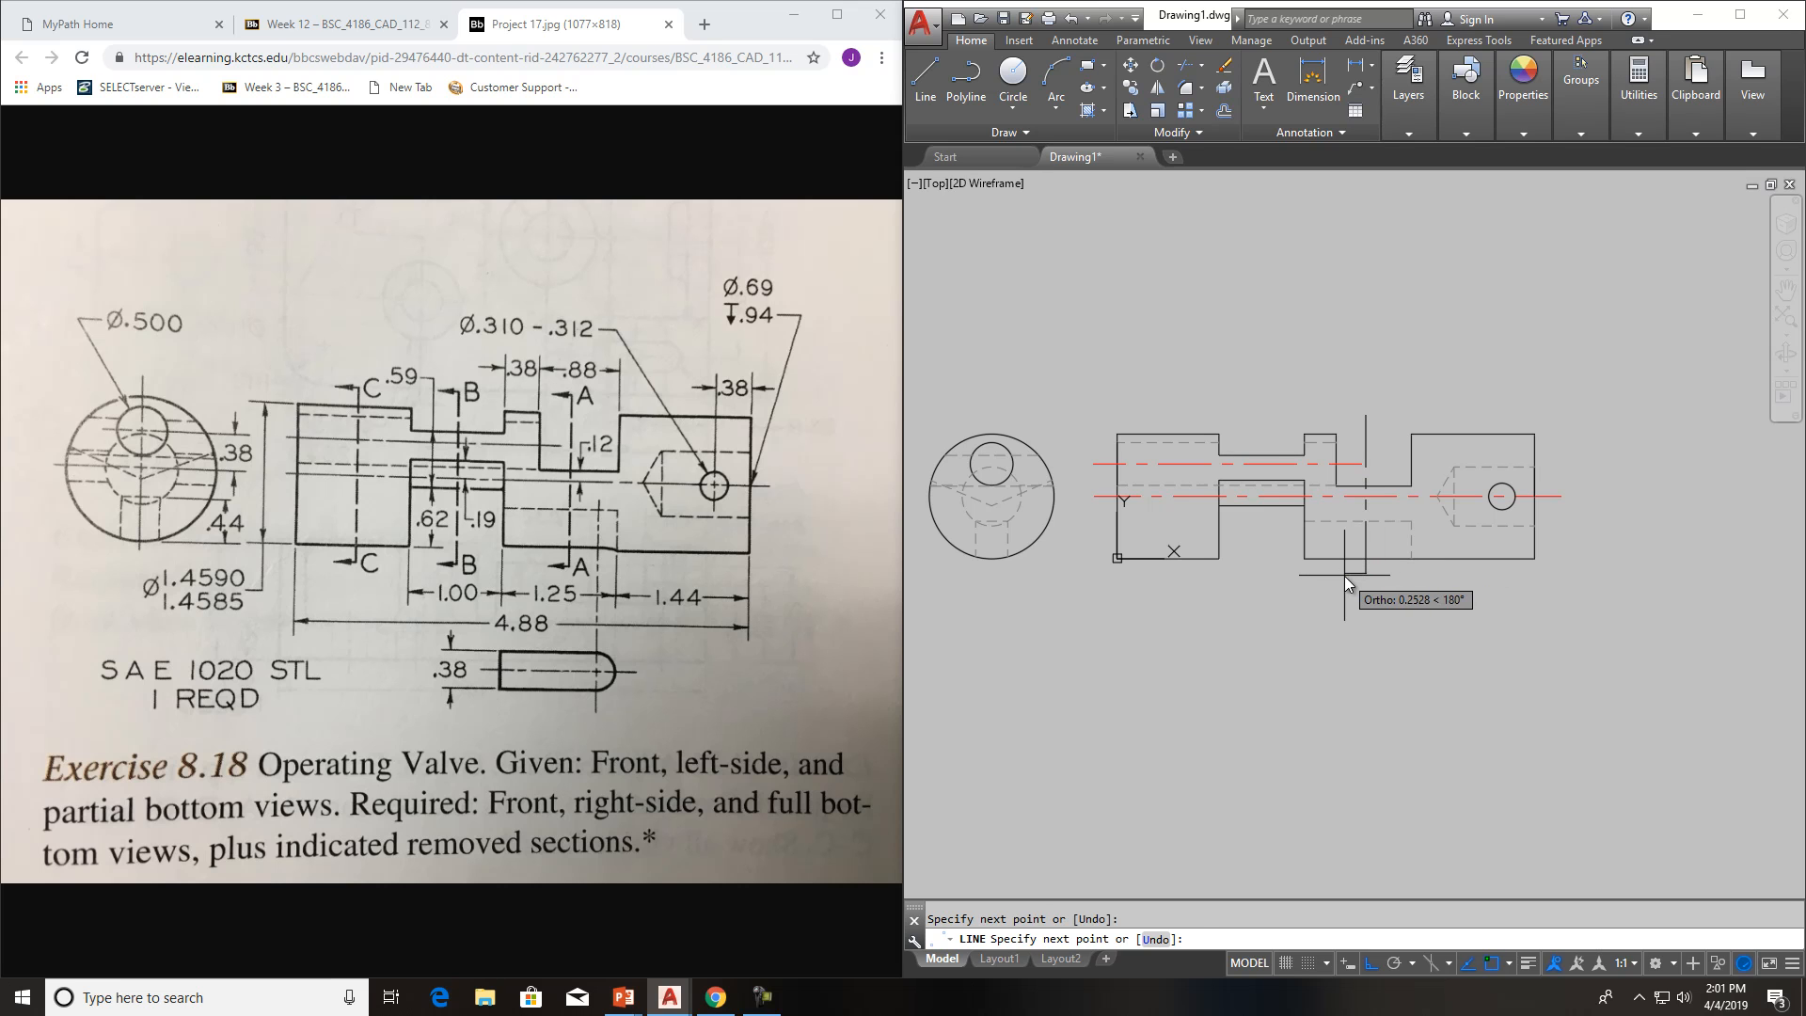
Add short horizontal legs pointing left at the lower and upper ends of the section line
{"action": "left_click", "coordinate": [1345, 575]}
{"action": "key", "text": "Return"}
{"action": "key", "text": "Return"}
{"action": "left_click", "coordinate": [1366, 415]}
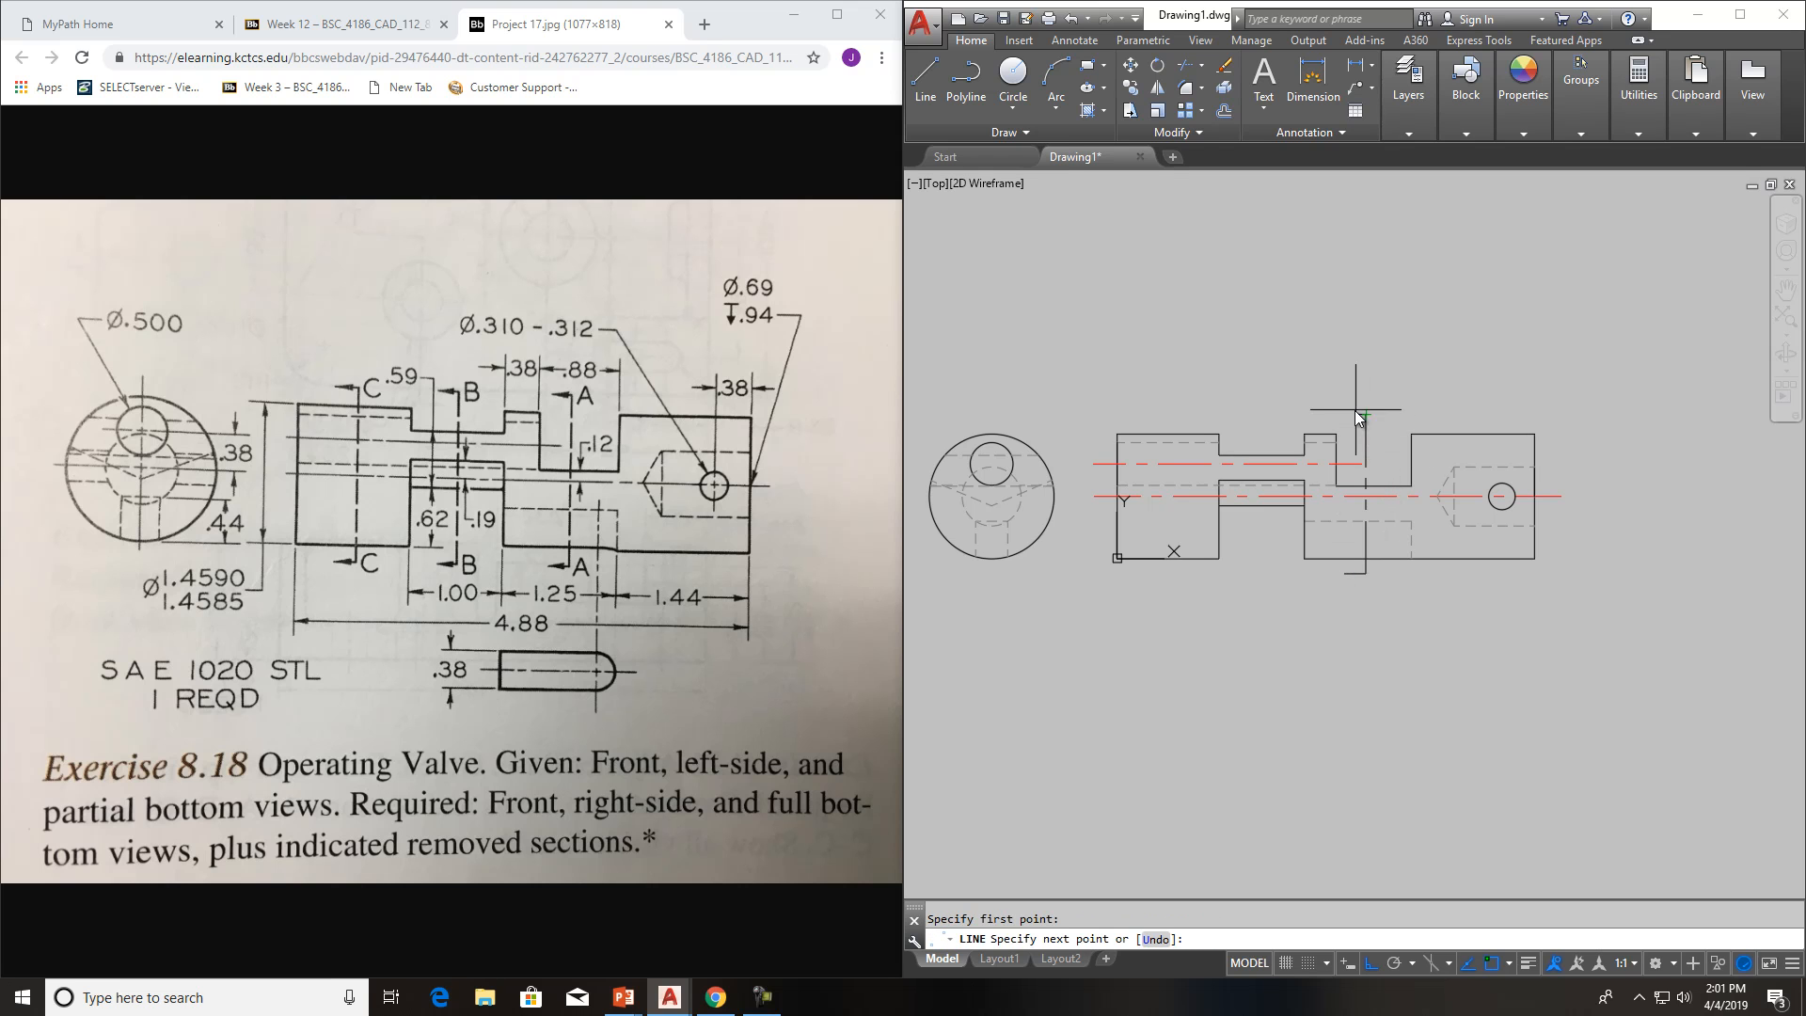
{"action": "key", "text": "Escape"}
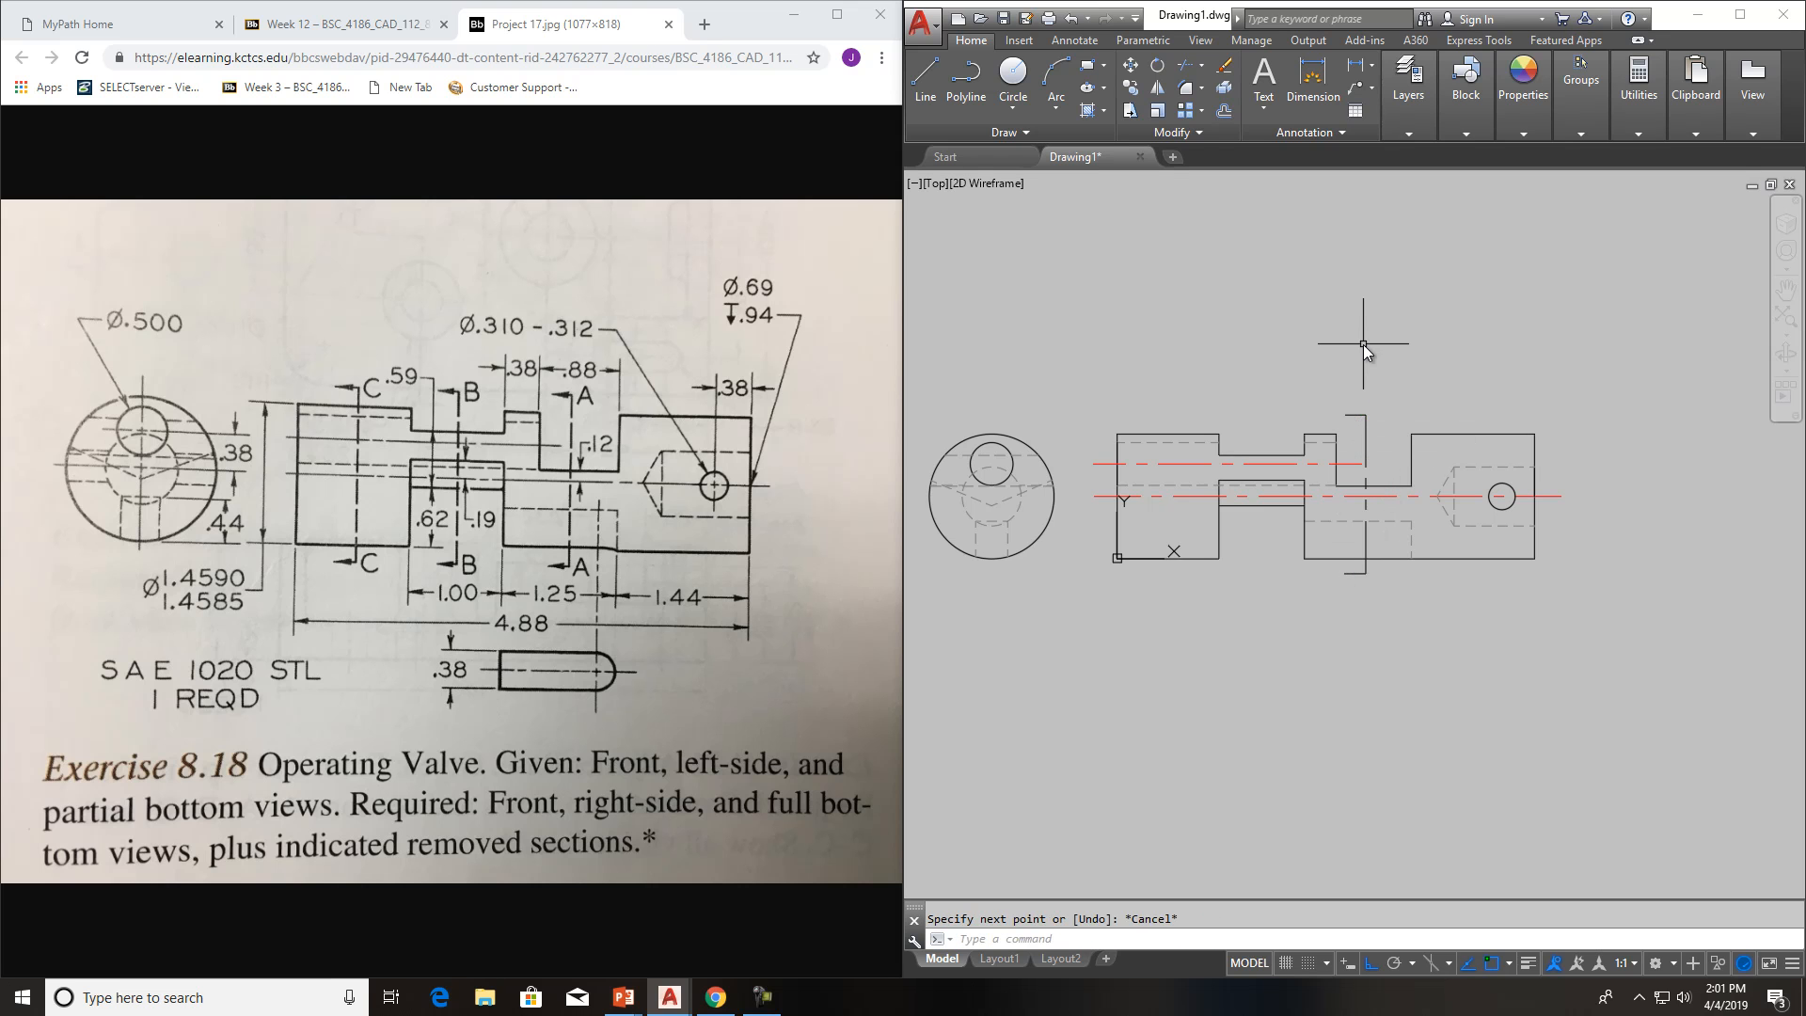
Preview the drawing with lineweight display on, and turn the display back off
{"action": "scroll", "coordinate": [1396, 557], "scroll_direction": "down", "scroll_amount": 2}
{"action": "scroll", "coordinate": [1392, 549], "scroll_direction": "up", "scroll_amount": 2}
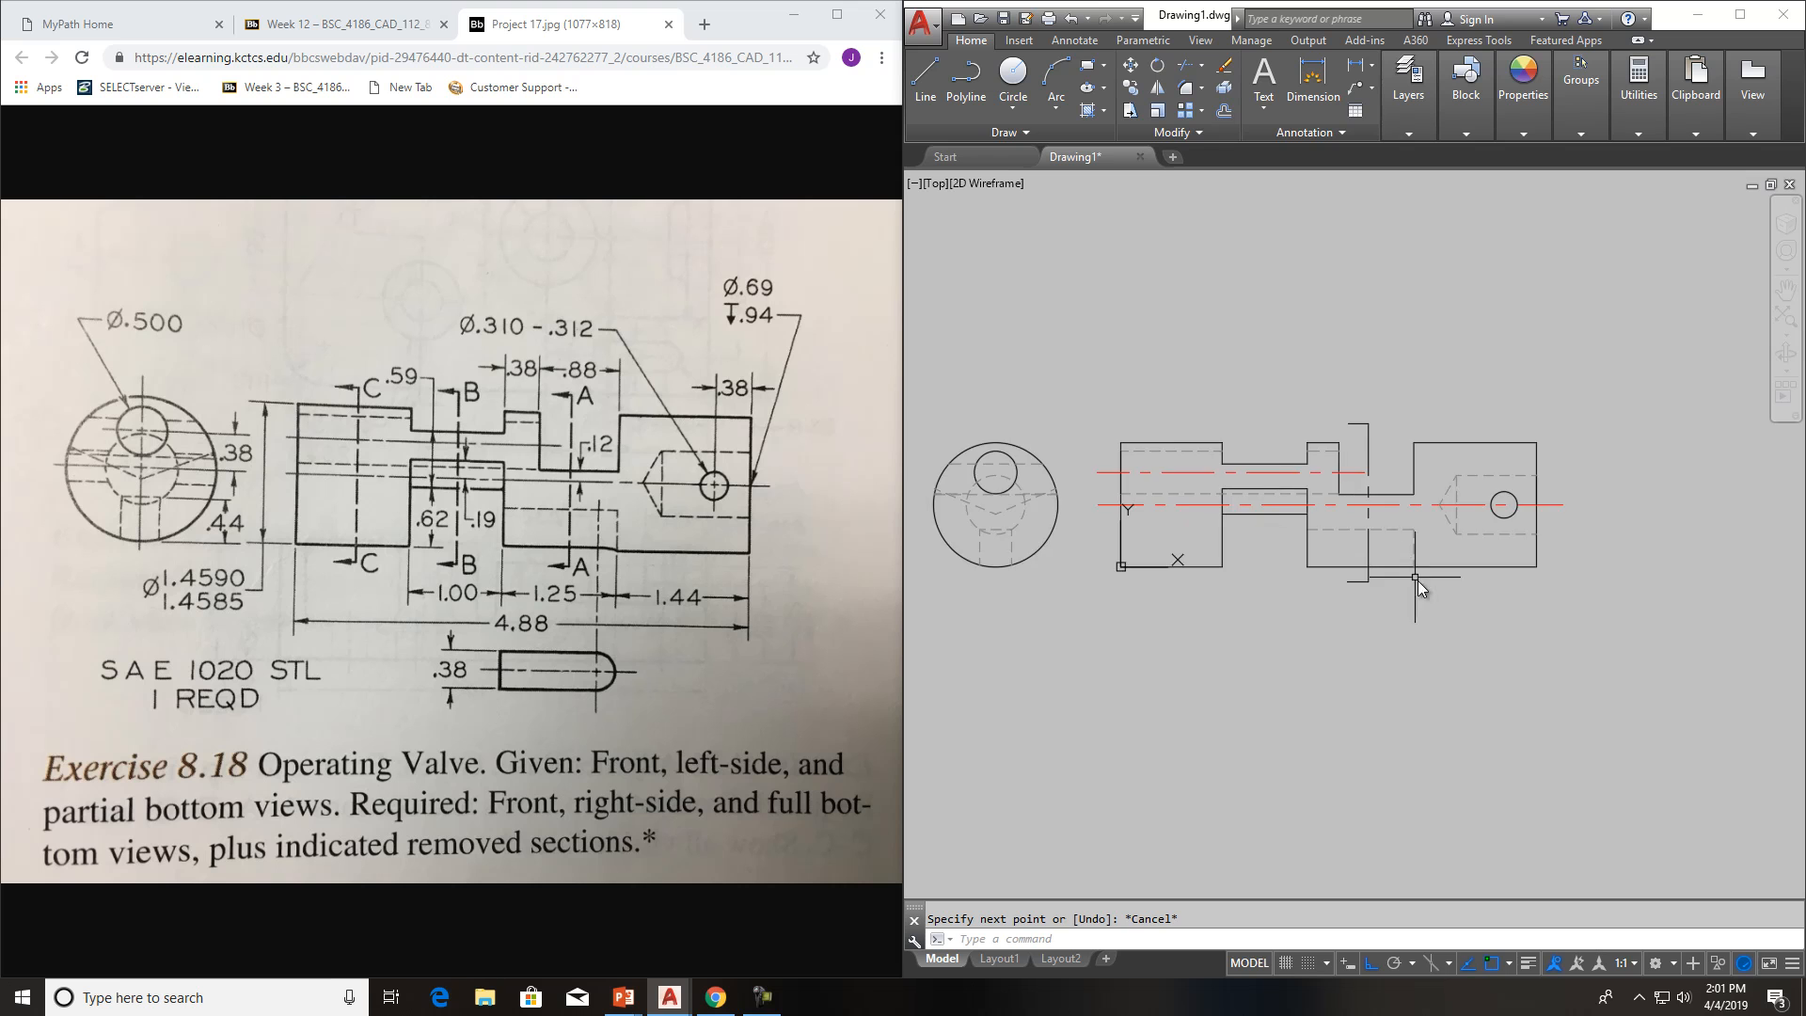
{"action": "left_click", "coordinate": [1529, 962]}
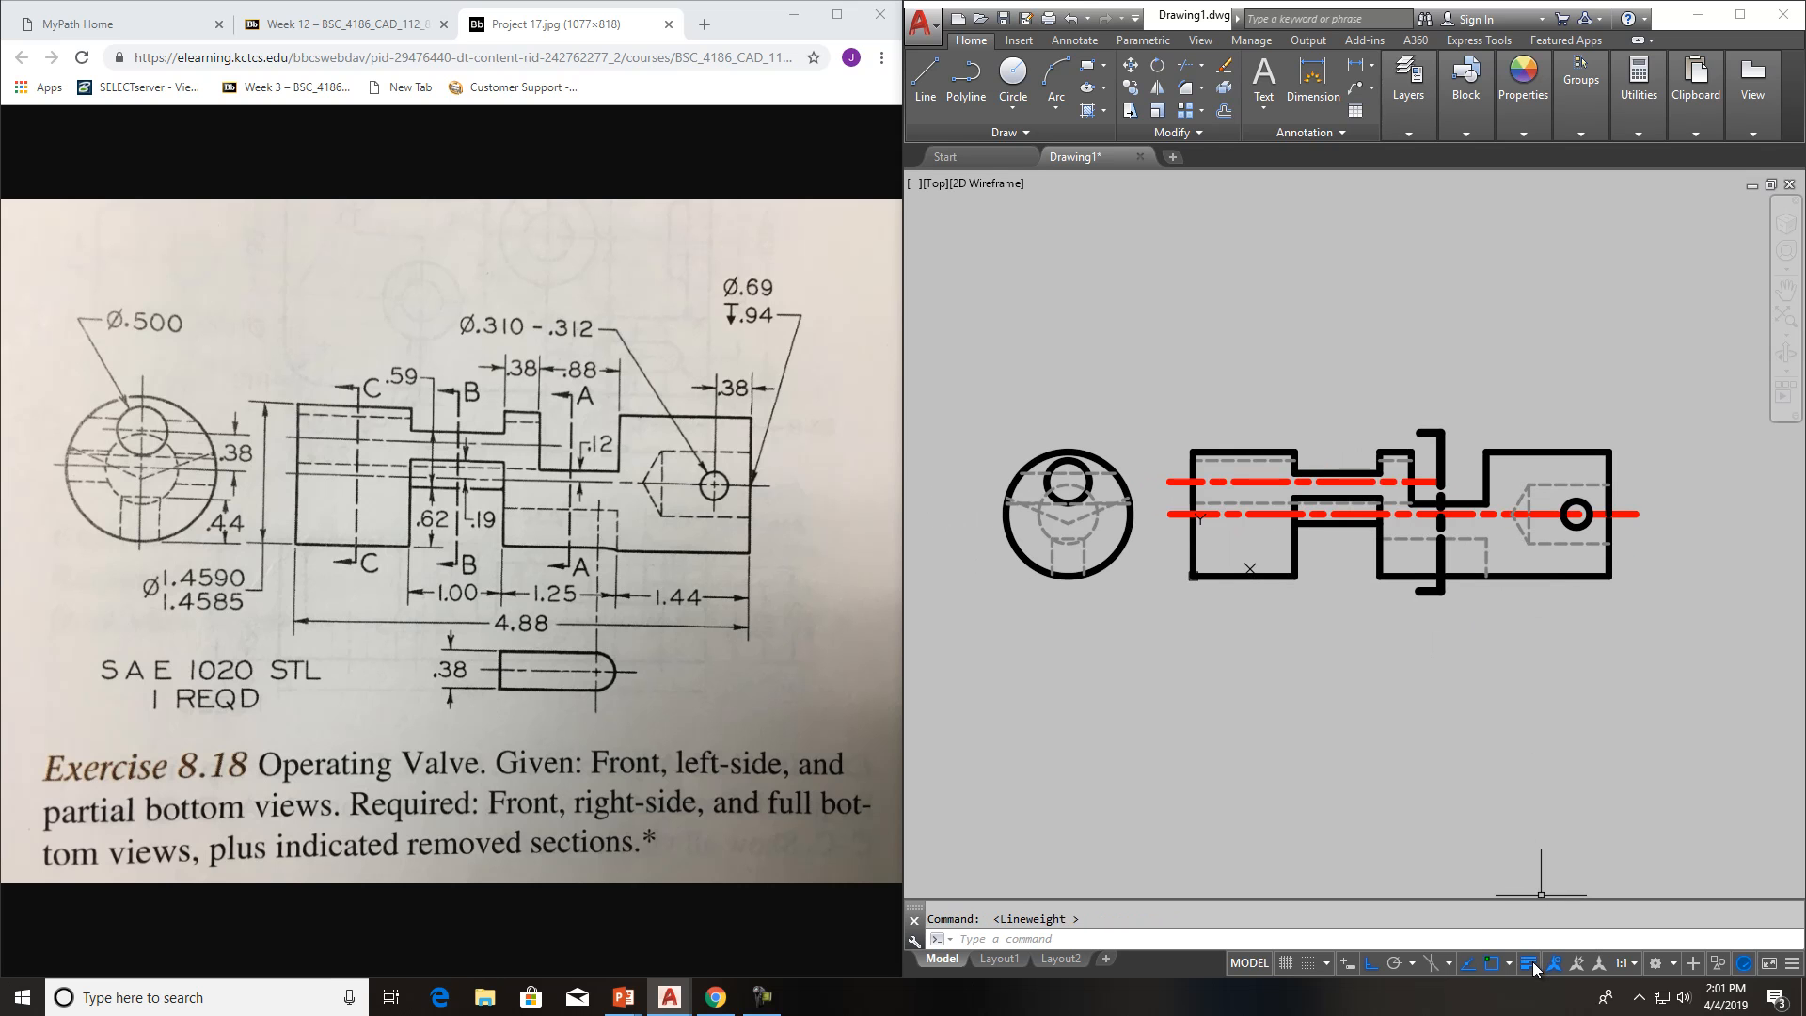
{"action": "left_click", "coordinate": [1532, 961]}
{"action": "key", "text": "Escape"}
{"action": "scroll", "coordinate": [1470, 449], "scroll_direction": "up", "scroll_amount": 2}
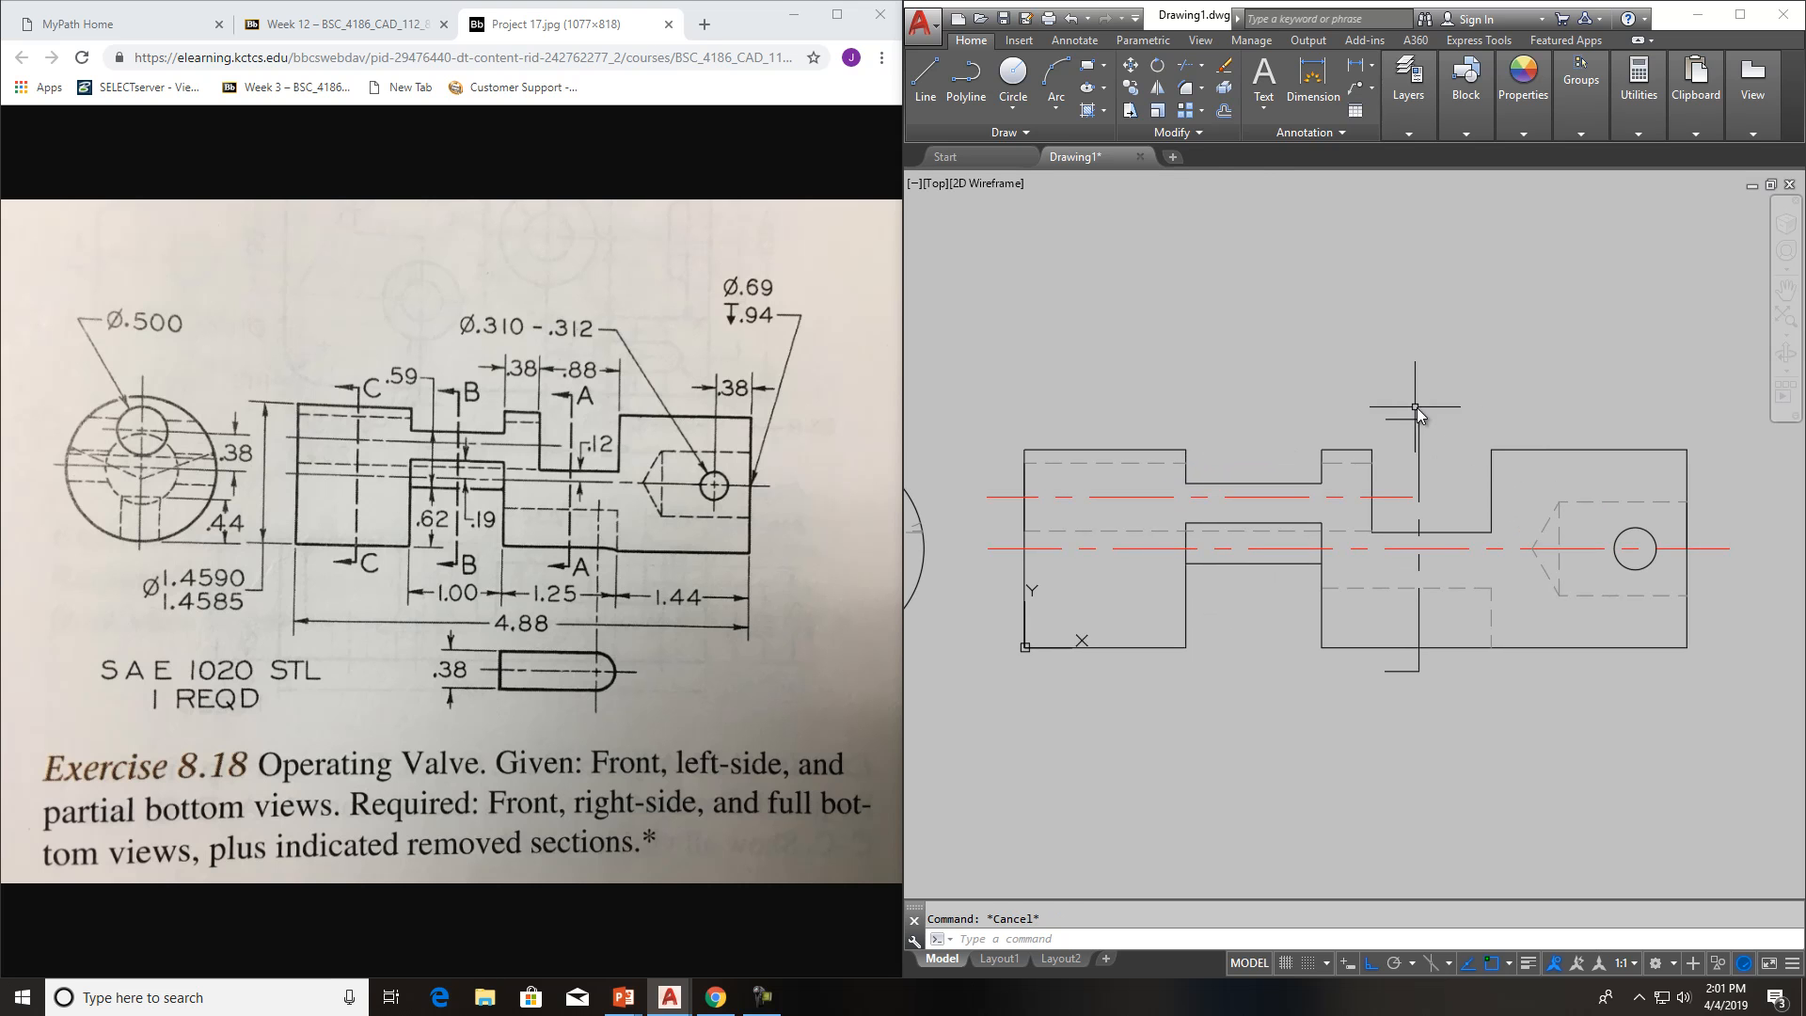
{"action": "left_click", "coordinate": [1355, 65]}
{"action": "left_click", "coordinate": [1348, 261]}
{"action": "left_click", "coordinate": [1454, 261]}
{"action": "key", "text": "Escape"}
Place a horizontal linear dimension about 0.57 wide above the front view and explode it into separate objects
{"action": "left_click", "coordinate": [1360, 75]}
{"action": "left_click", "coordinate": [1409, 331]}
{"action": "left_click", "coordinate": [1487, 331]}
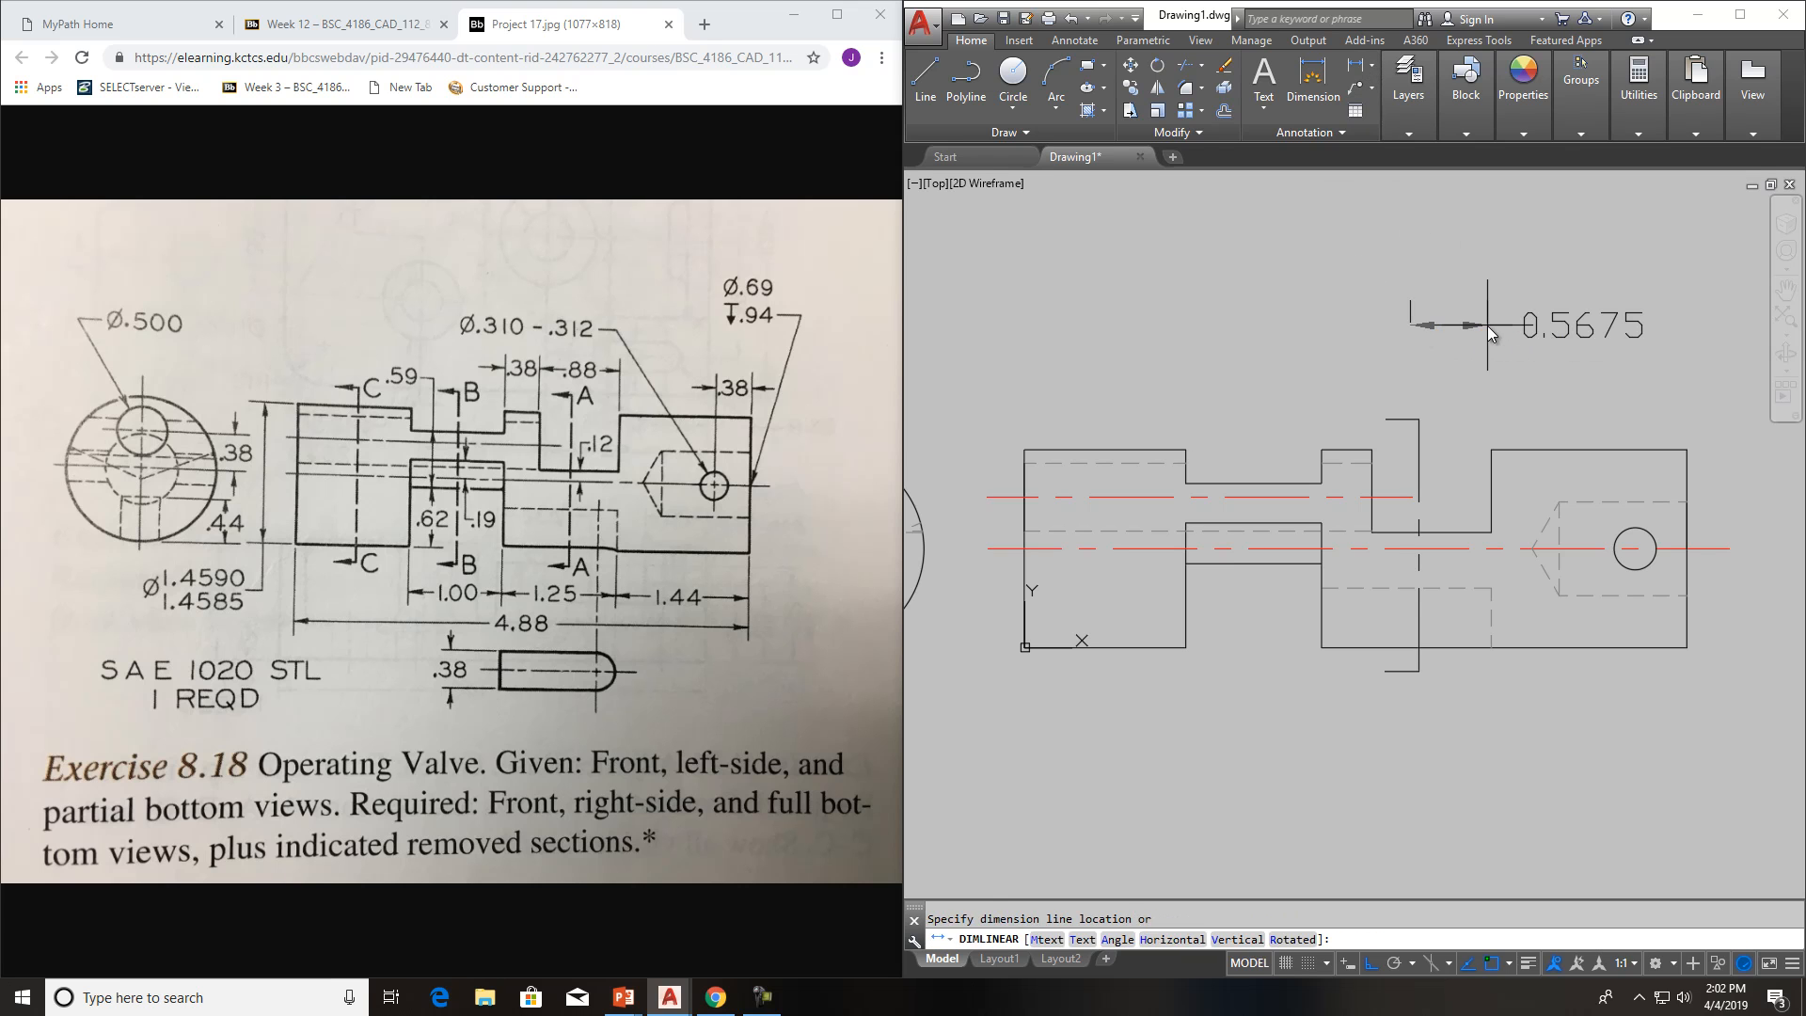
{"action": "left_click", "coordinate": [1492, 324]}
{"action": "left_click", "coordinate": [1223, 87]}
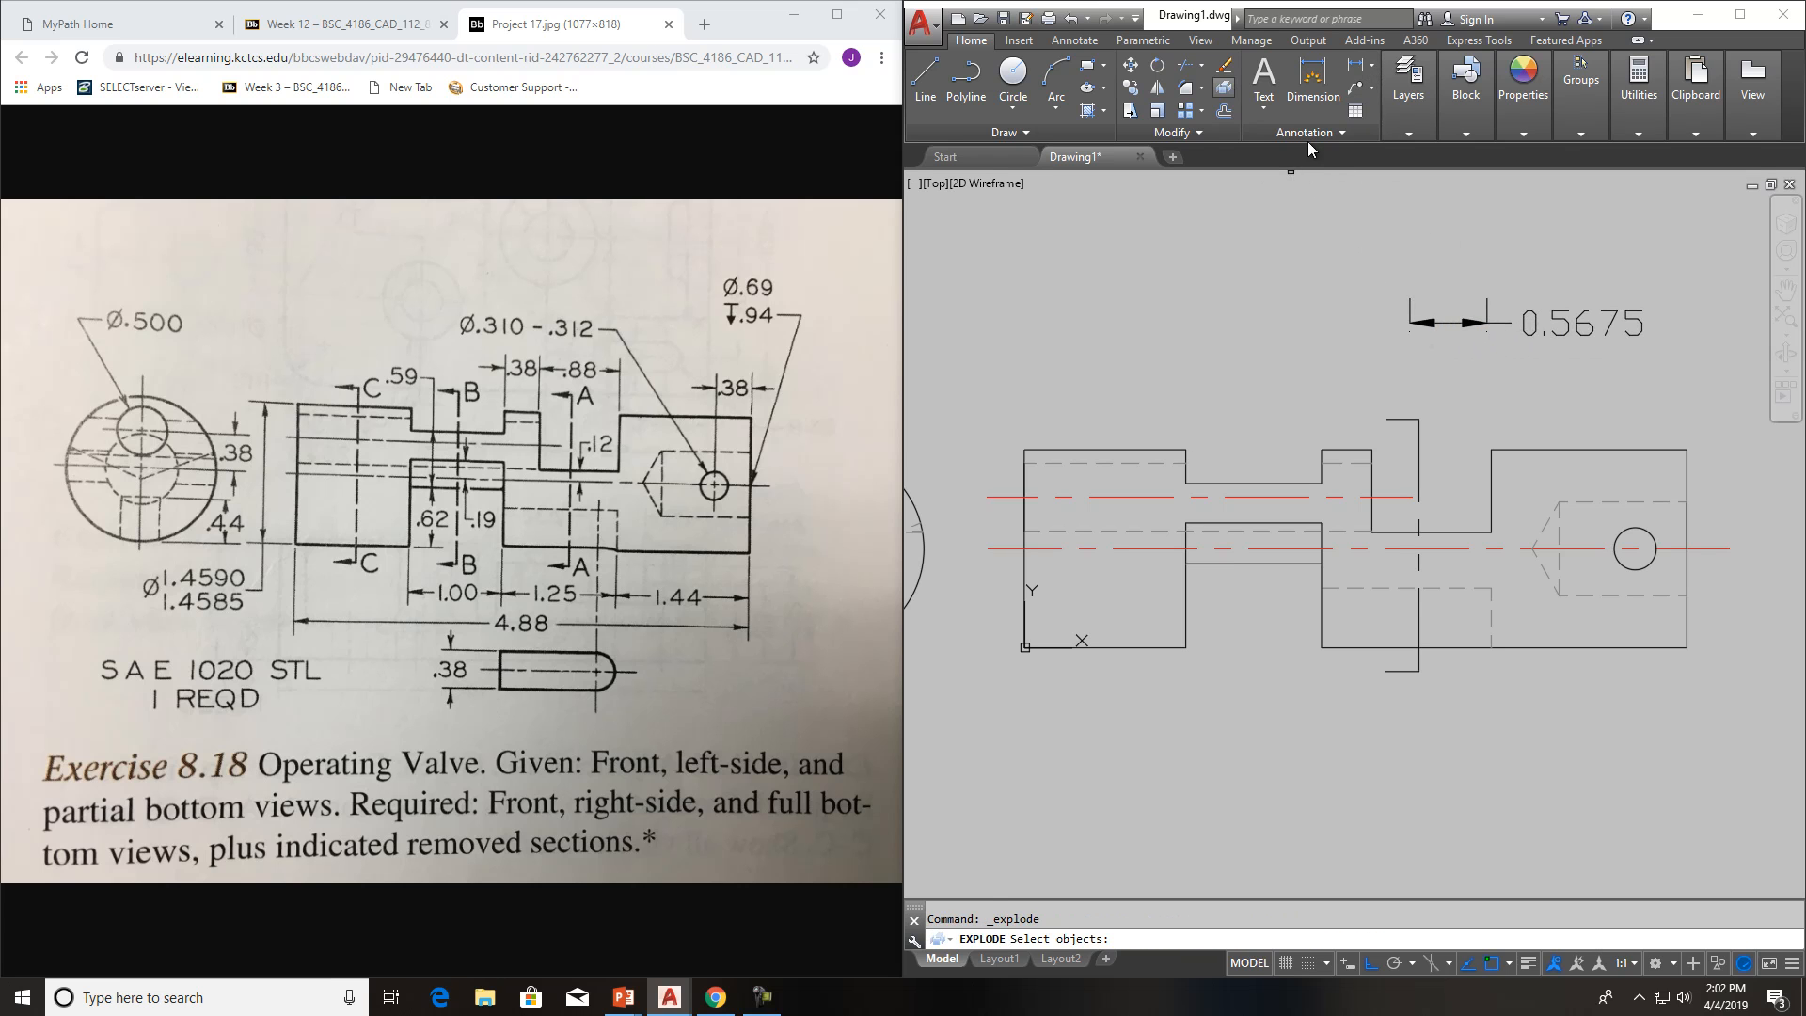
{"action": "left_click", "coordinate": [1488, 321]}
{"action": "key", "text": "Return"}
{"action": "key", "text": "Escape"}
Copy the exploded dimension's left-pointing arrowhead onto the ends of the section line's upper and lower legs, with Ortho off for the lower one
{"action": "left_click", "coordinate": [1130, 90]}
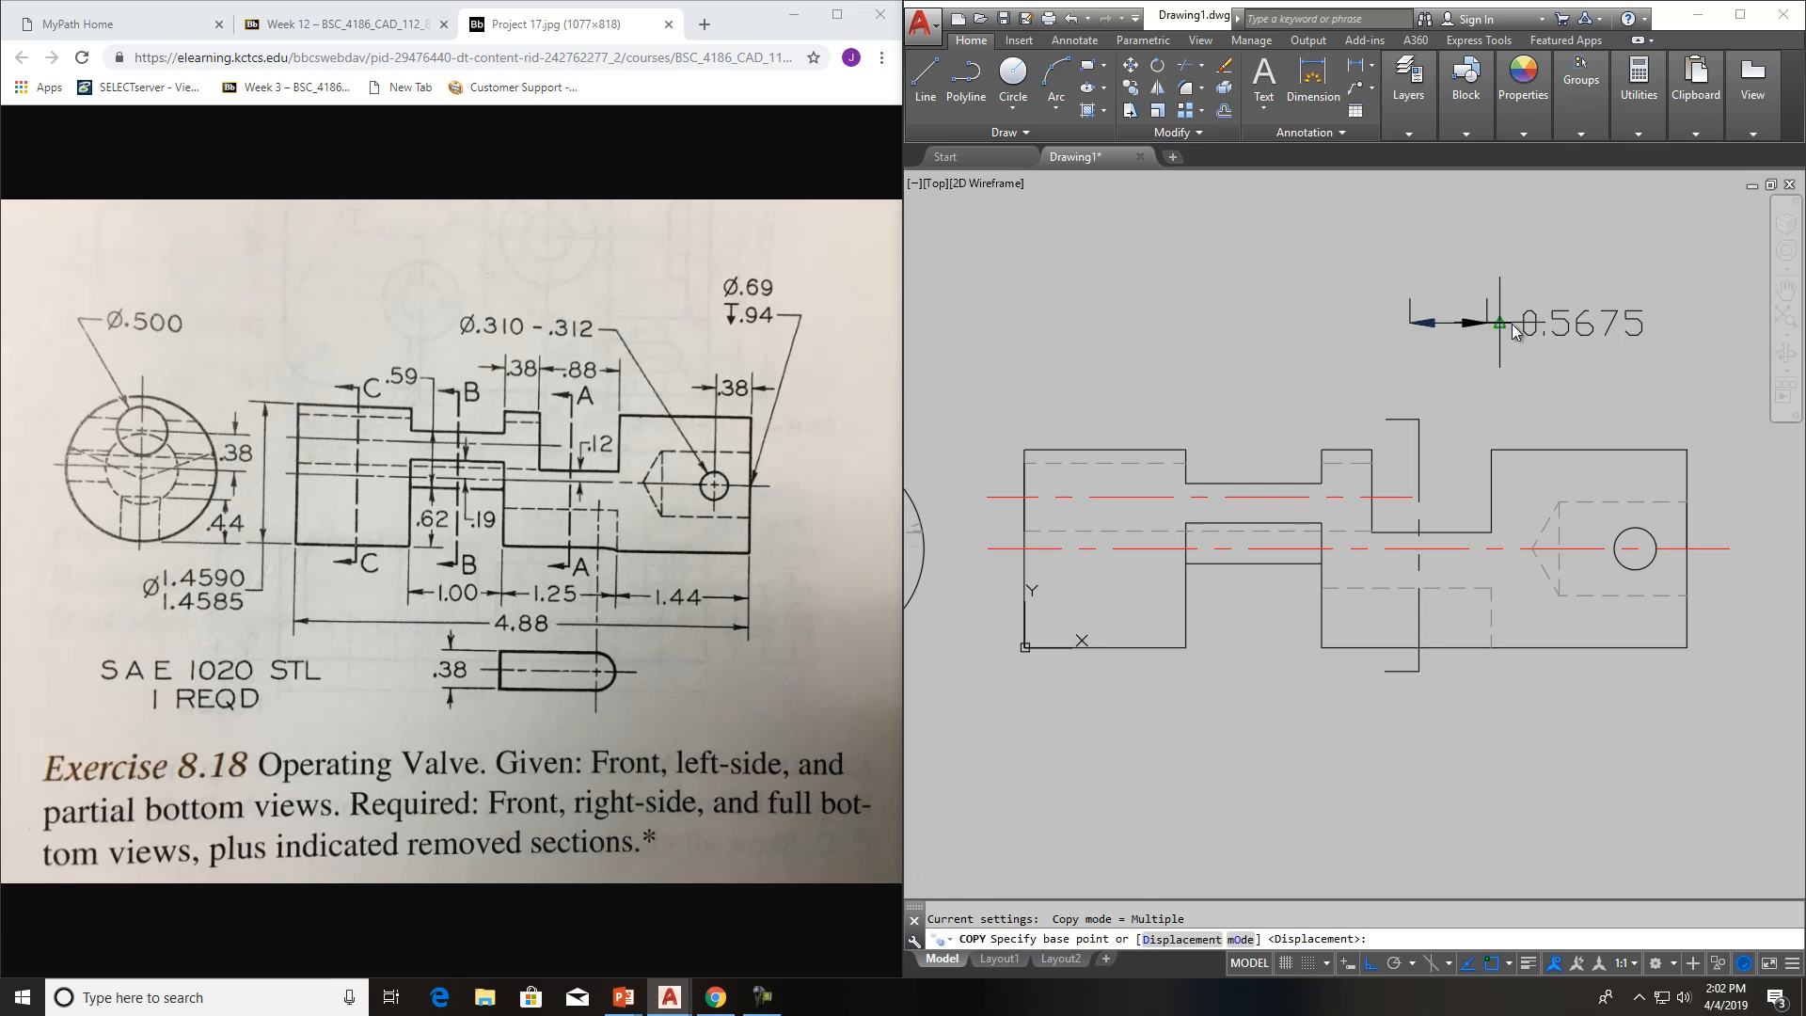
{"action": "scroll", "coordinate": [1453, 324], "scroll_direction": "up", "scroll_amount": 4}
{"action": "left_click", "coordinate": [1381, 329]}
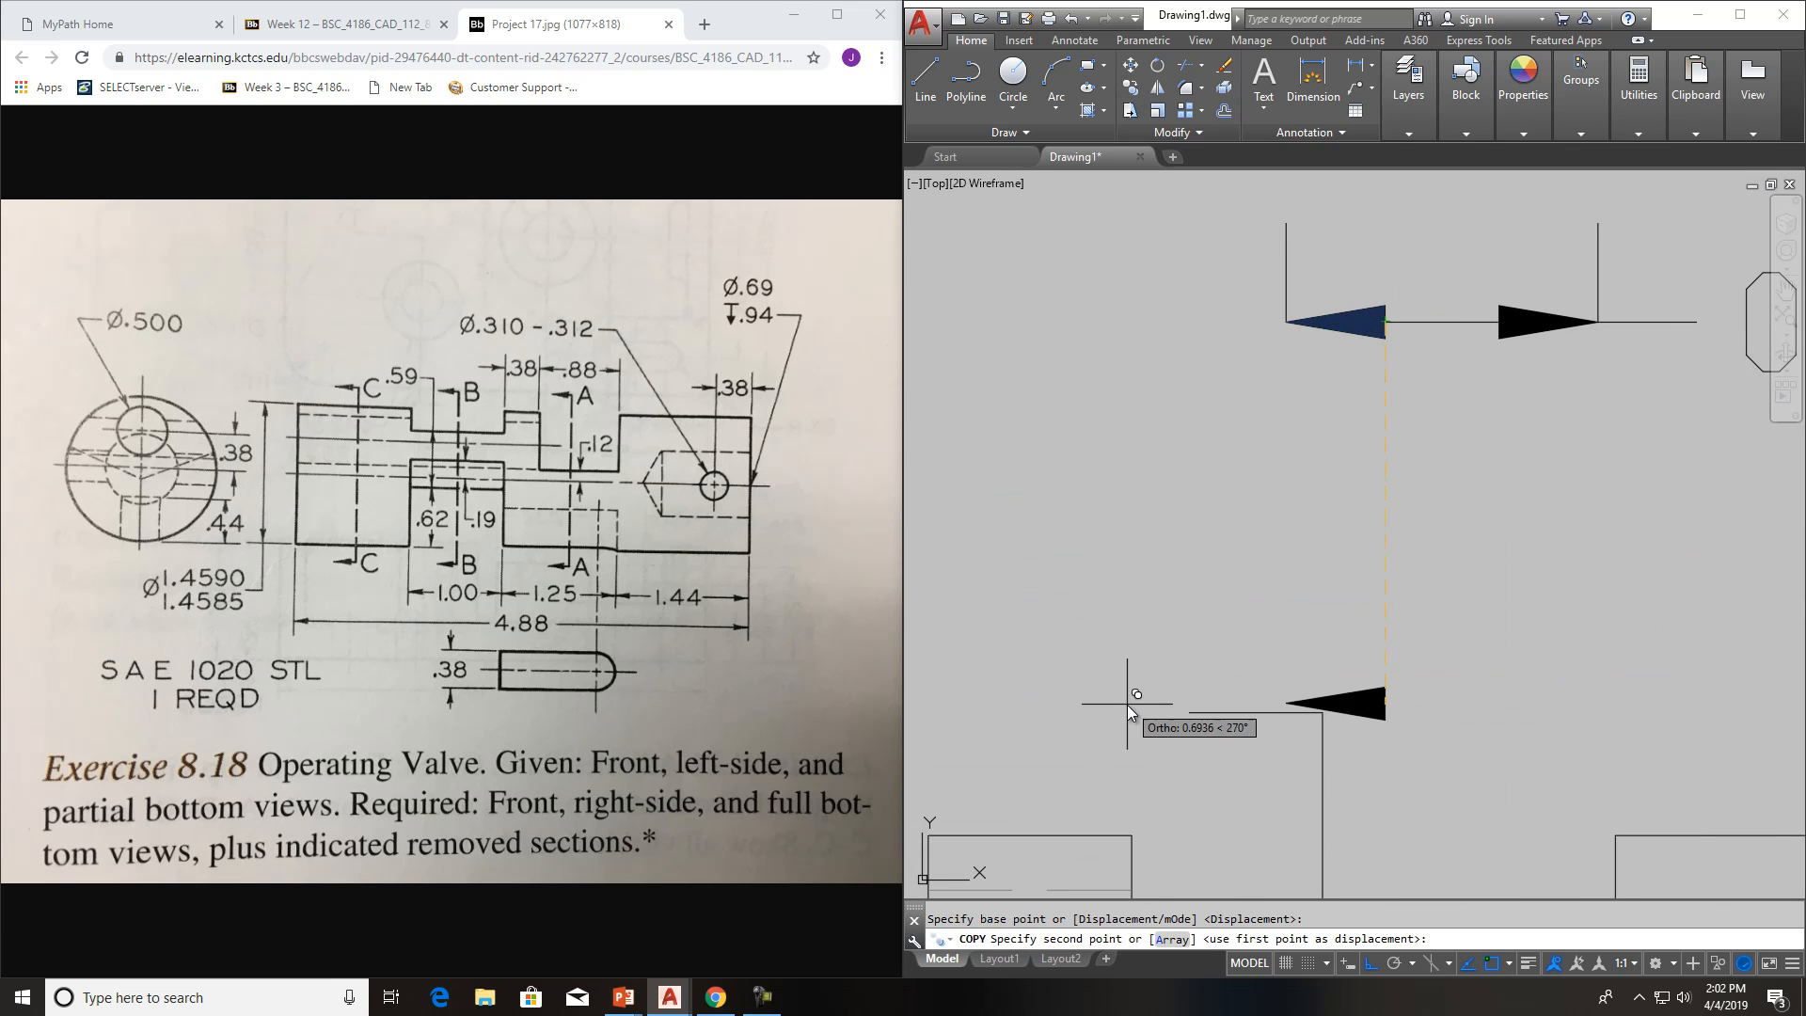
{"action": "left_click", "coordinate": [1176, 713]}
{"action": "scroll", "coordinate": [1290, 555], "scroll_direction": "down", "scroll_amount": 4}
{"action": "scroll", "coordinate": [1290, 555], "scroll_direction": "down", "scroll_amount": 2}
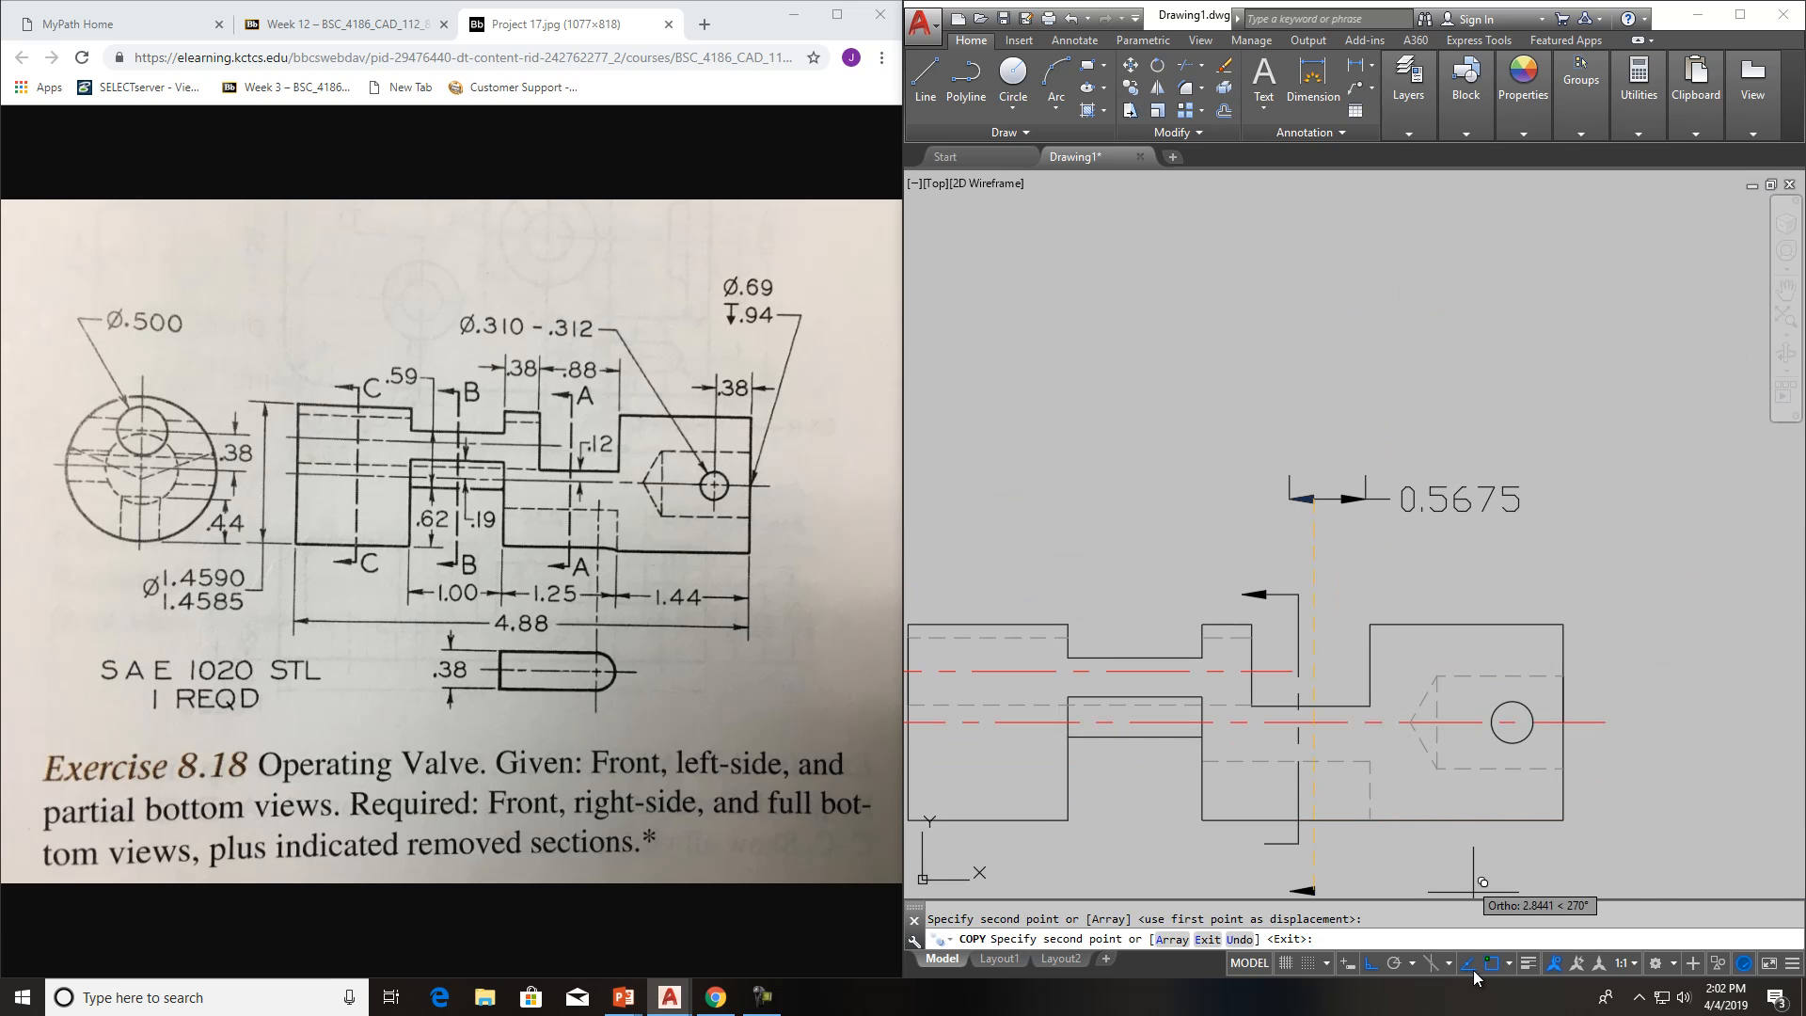
{"action": "key", "text": "F8"}
{"action": "scroll", "coordinate": [1297, 827], "scroll_direction": "up", "scroll_amount": 2}
{"action": "left_click", "coordinate": [1297, 825]}
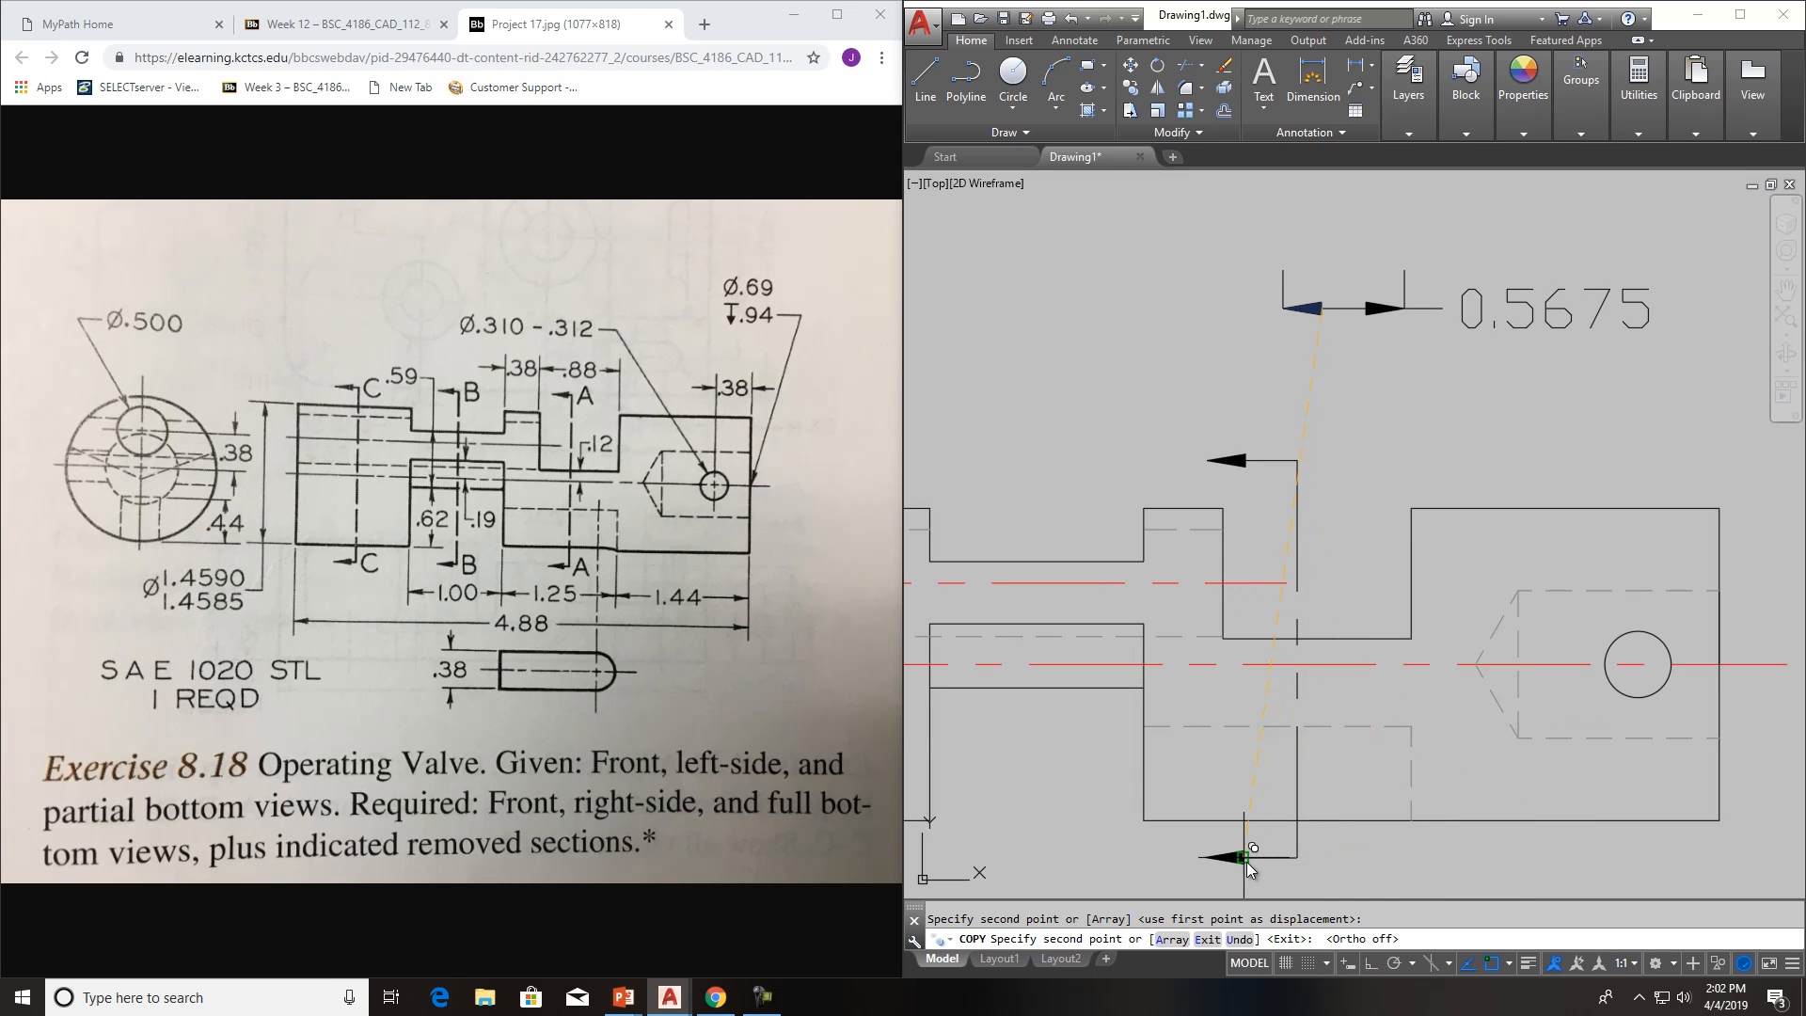
{"action": "key", "text": "Escape"}
Delete the leftover pieces of the exploded dimension above the front view
{"action": "left_click", "coordinate": [1521, 357]}
{"action": "left_click", "coordinate": [1260, 235]}
{"action": "key", "text": "Delete"}
{"action": "scroll", "coordinate": [1535, 439], "scroll_direction": "down", "scroll_amount": 2}
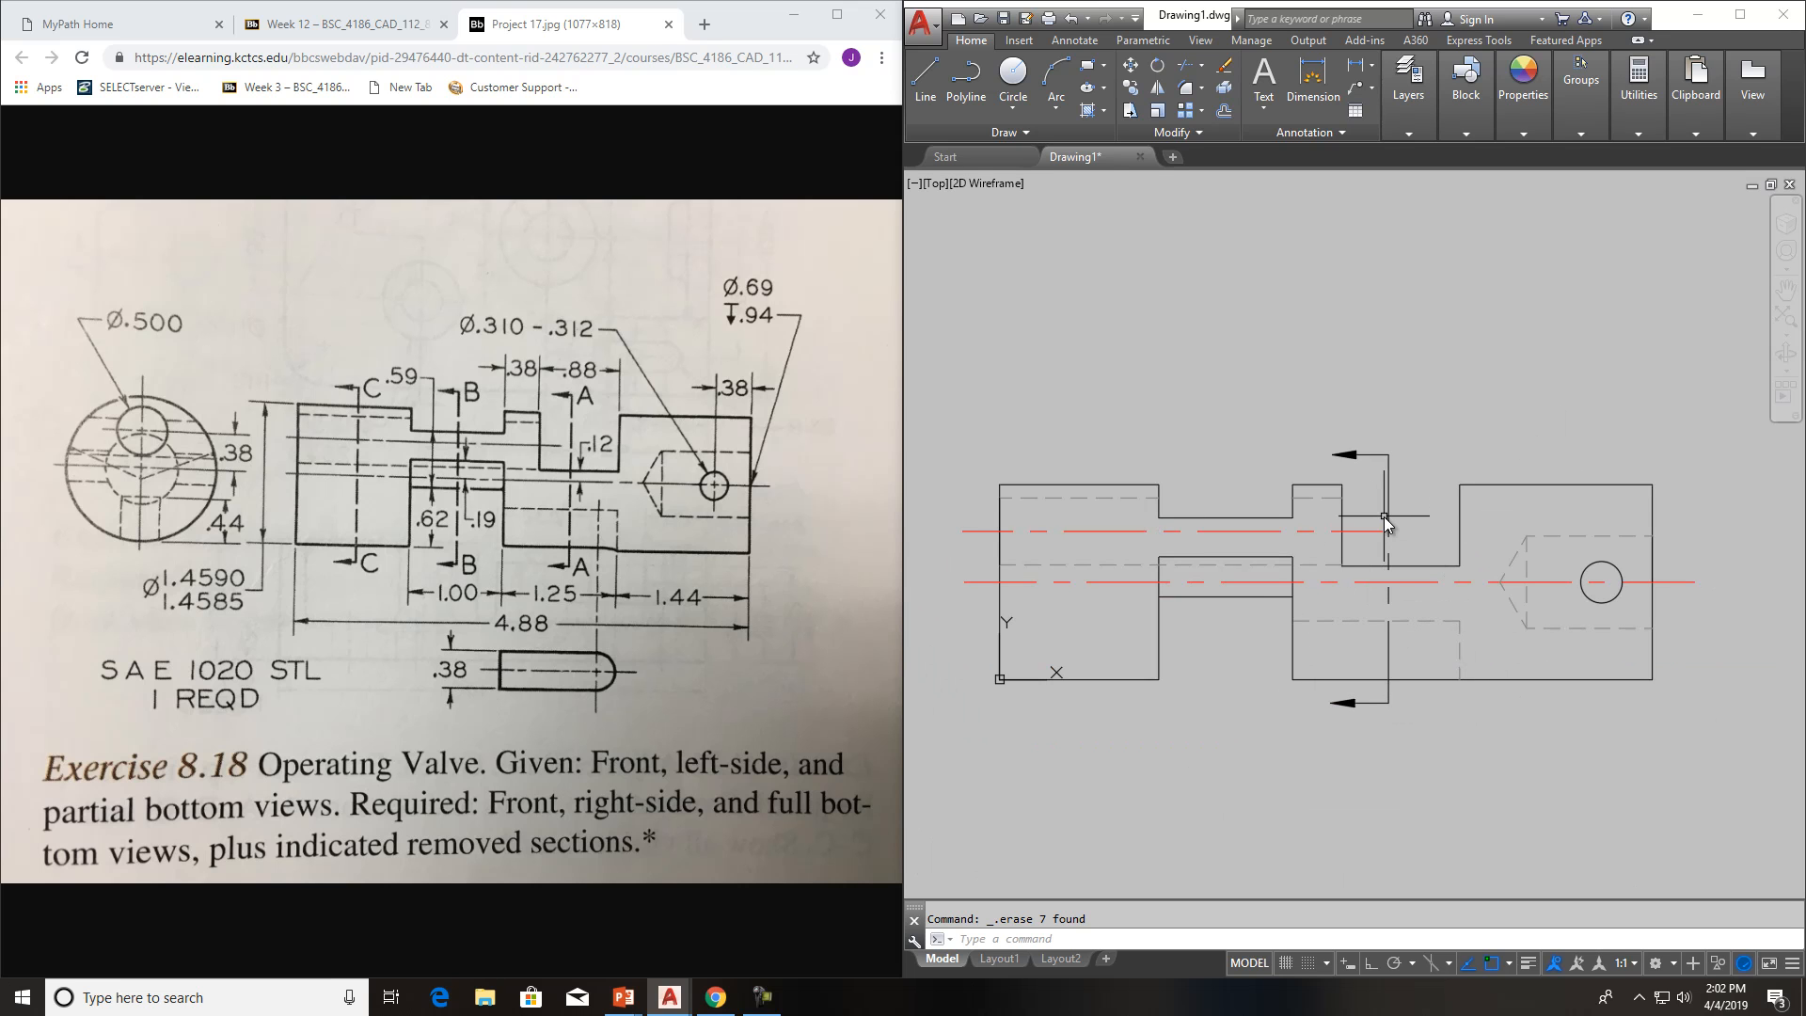
Copy the section line with its legs and arrowheads to the B-B position on the narrow neck and the C-C position on the left block
{"action": "left_click", "coordinate": [1406, 739]}
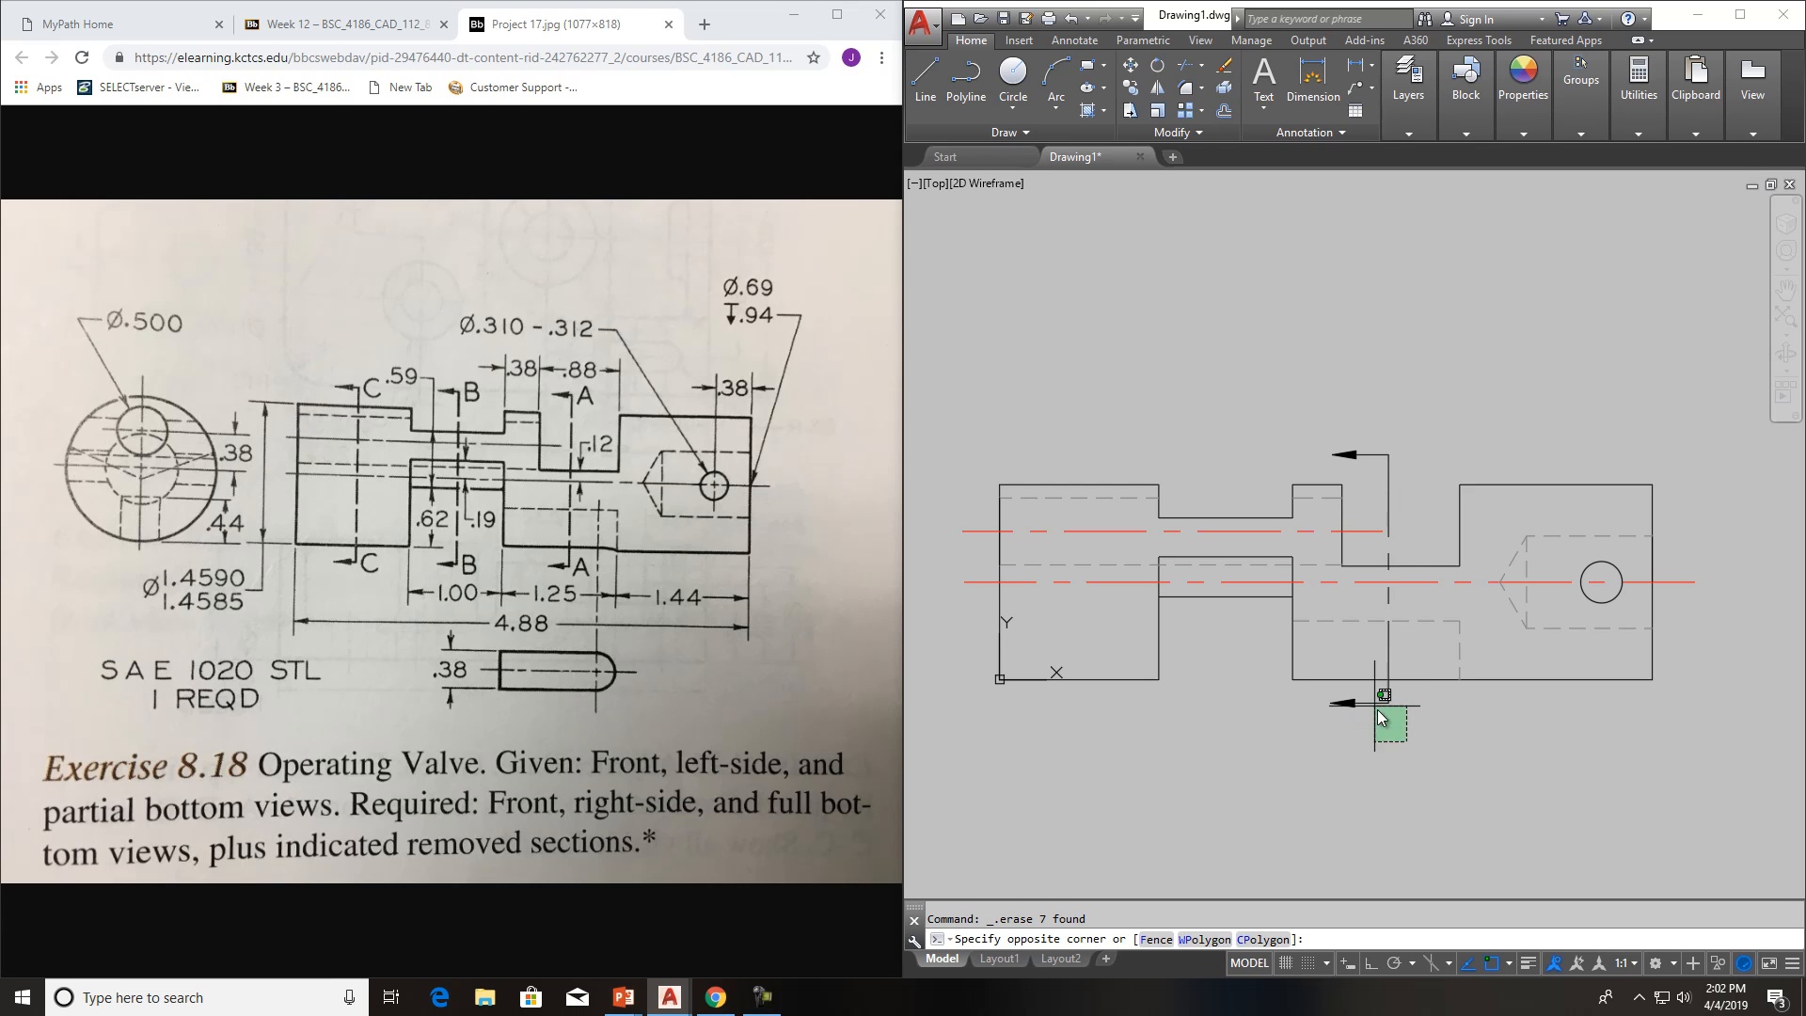
{"action": "left_click", "coordinate": [1324, 694]}
{"action": "left_click", "coordinate": [1403, 489]}
{"action": "left_click", "coordinate": [1356, 425]}
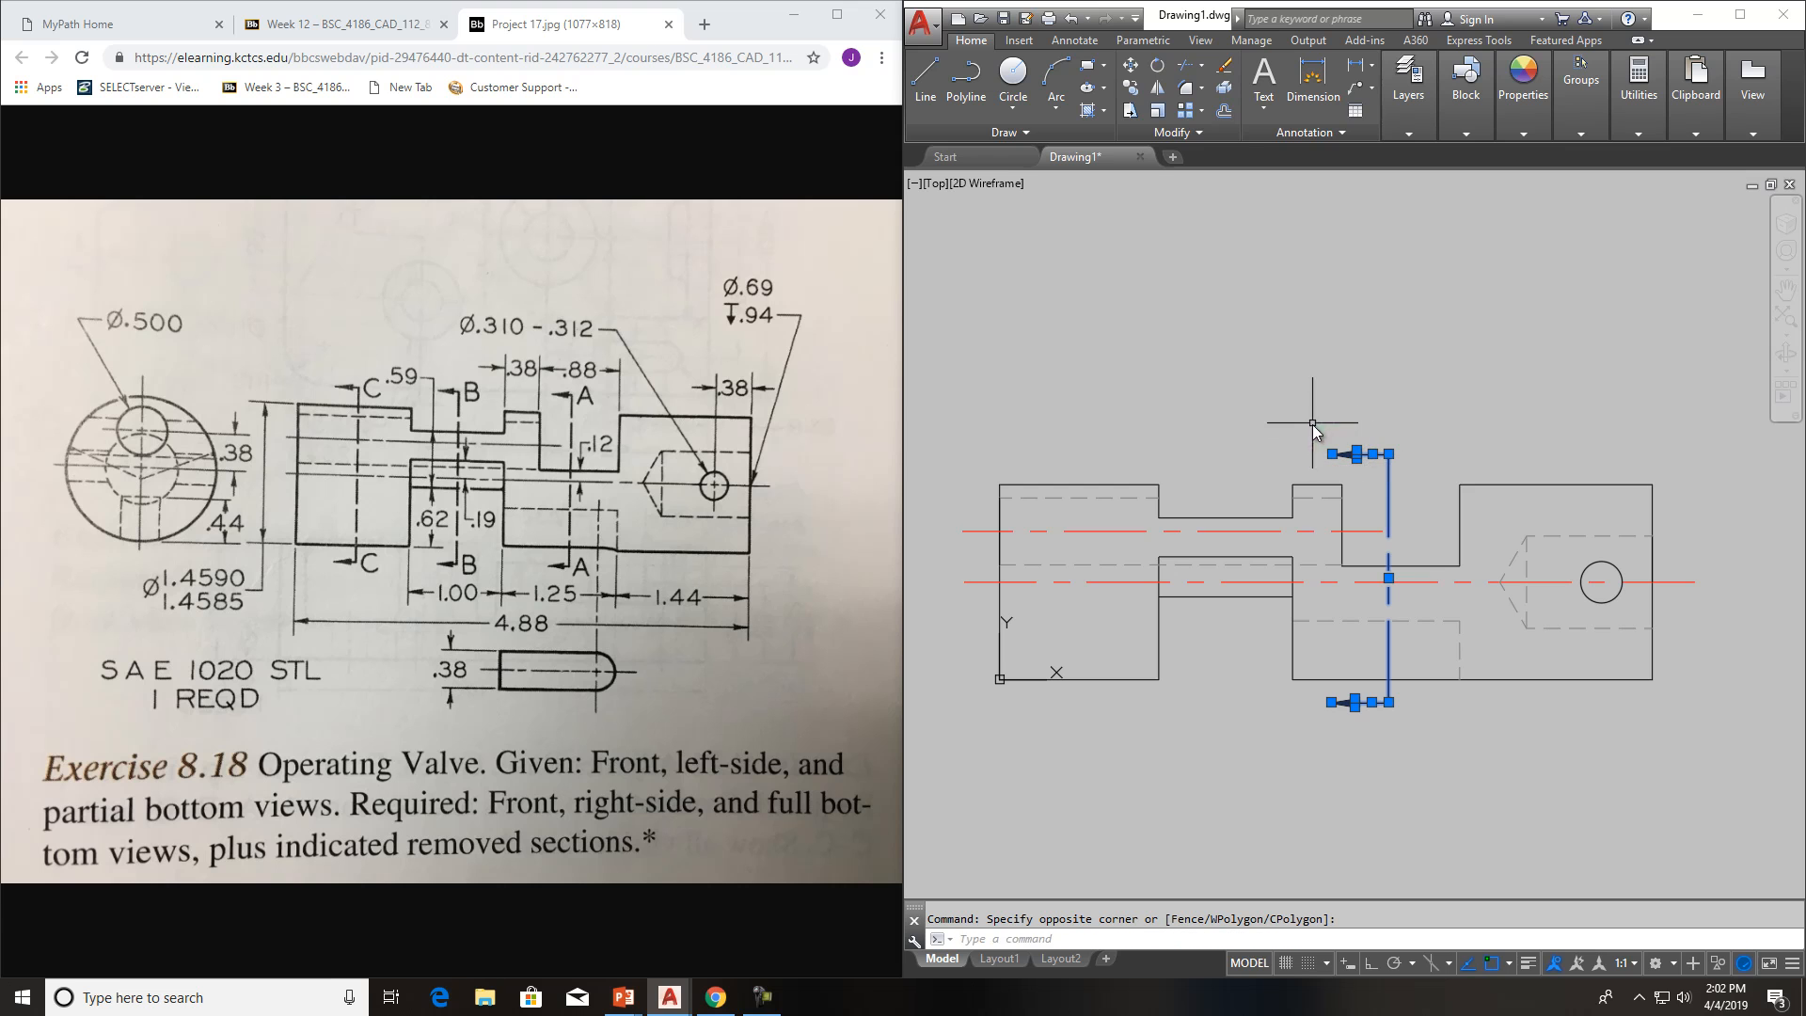
{"action": "left_click", "coordinate": [1130, 87]}
{"action": "left_click", "coordinate": [1391, 578]}
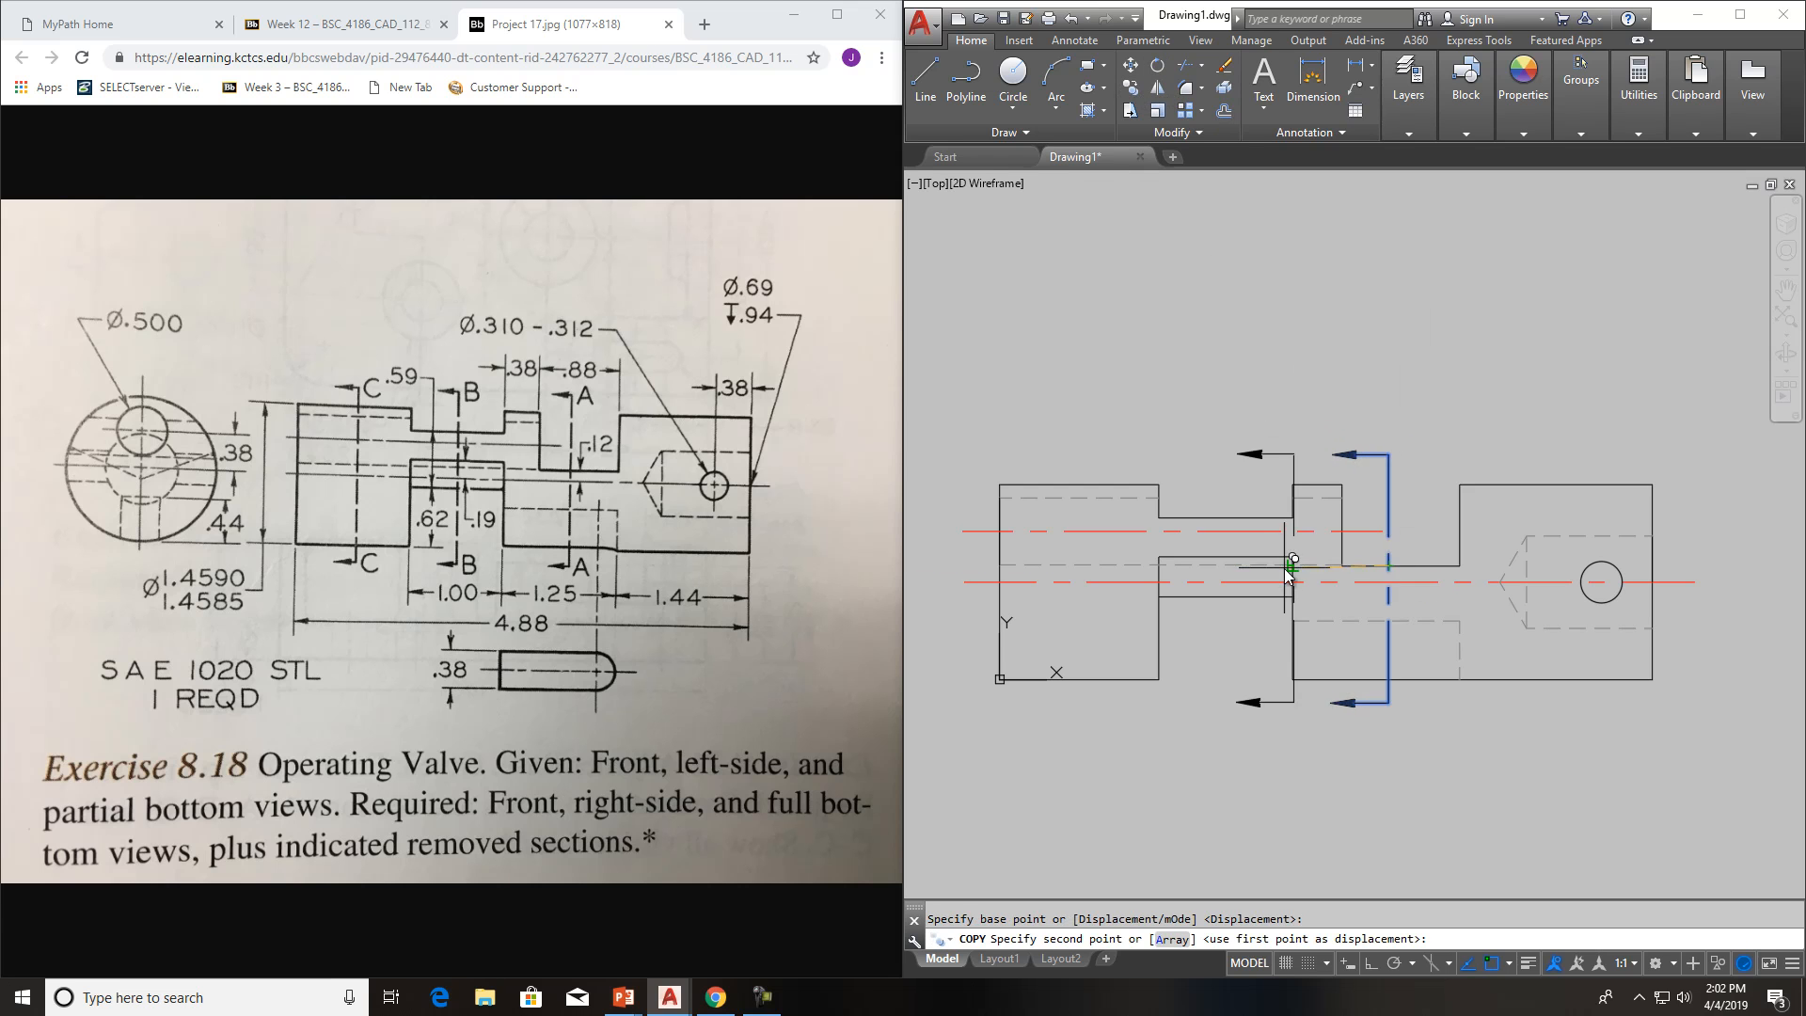
{"action": "left_click", "coordinate": [1226, 564]}
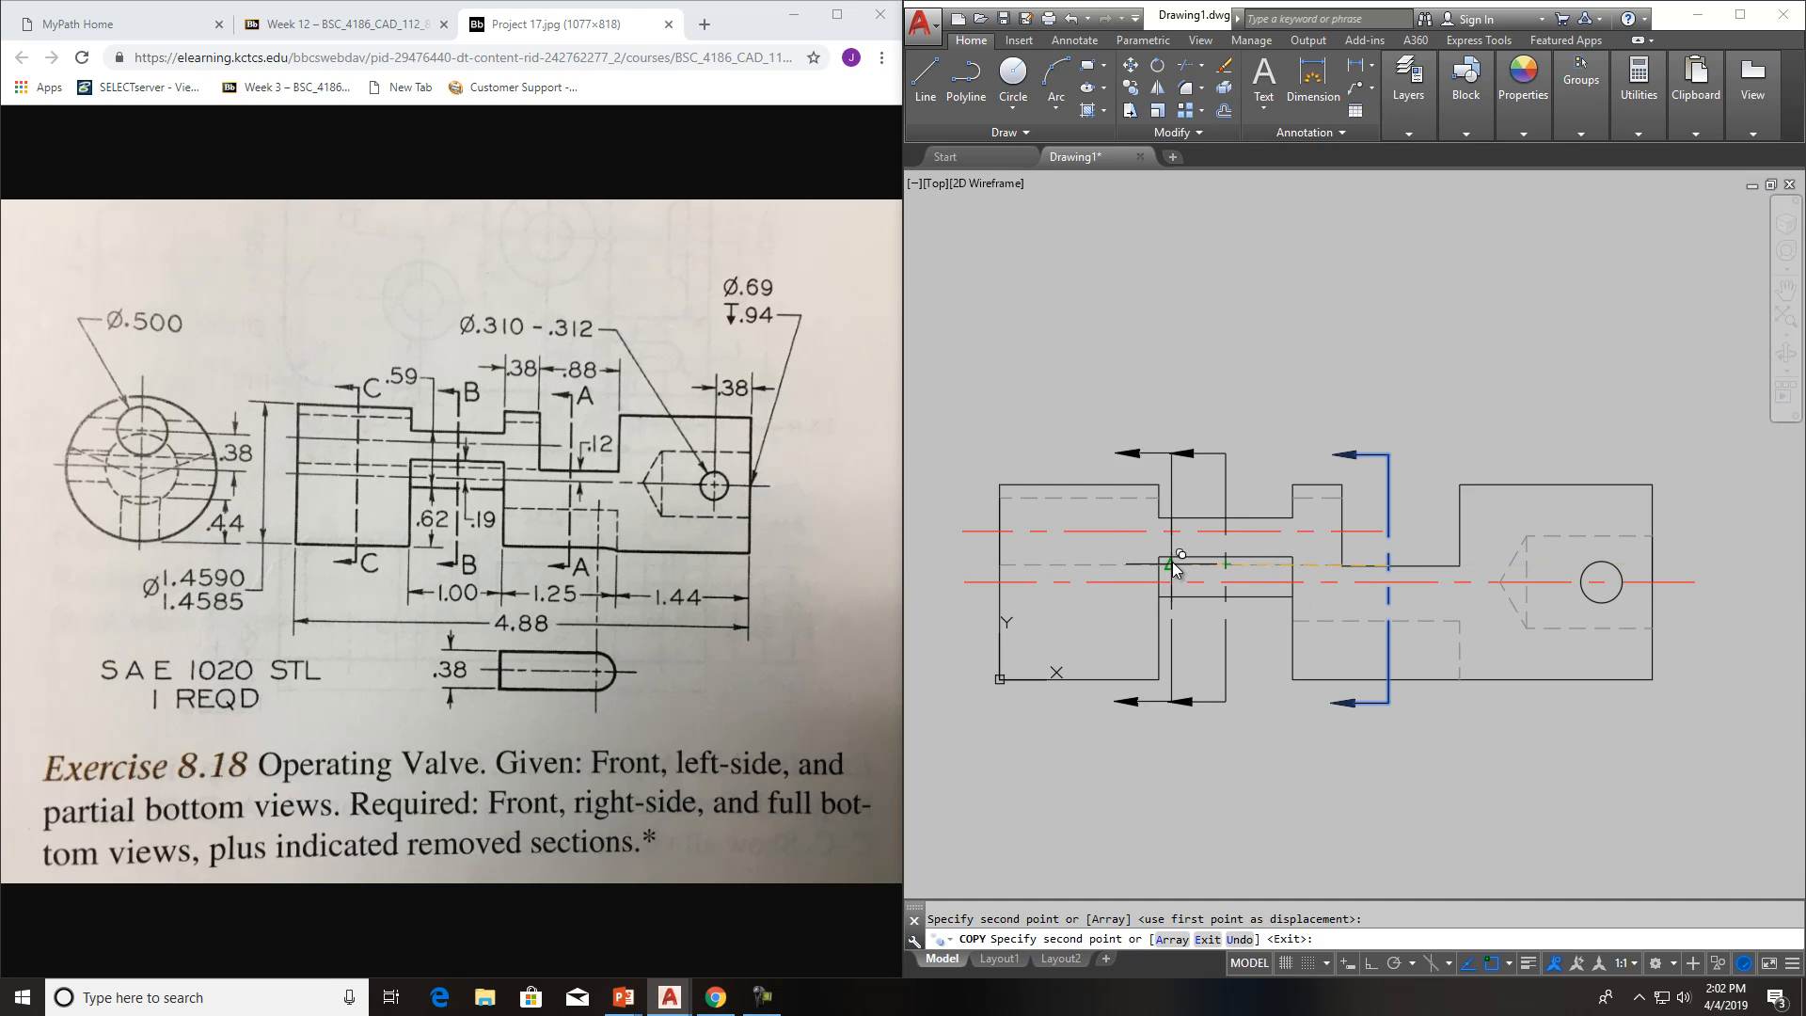
{"action": "left_click", "coordinate": [1086, 563]}
{"action": "key", "text": "Escape"}
{"action": "scroll", "coordinate": [1474, 589], "scroll_direction": "down", "scroll_amount": 2}
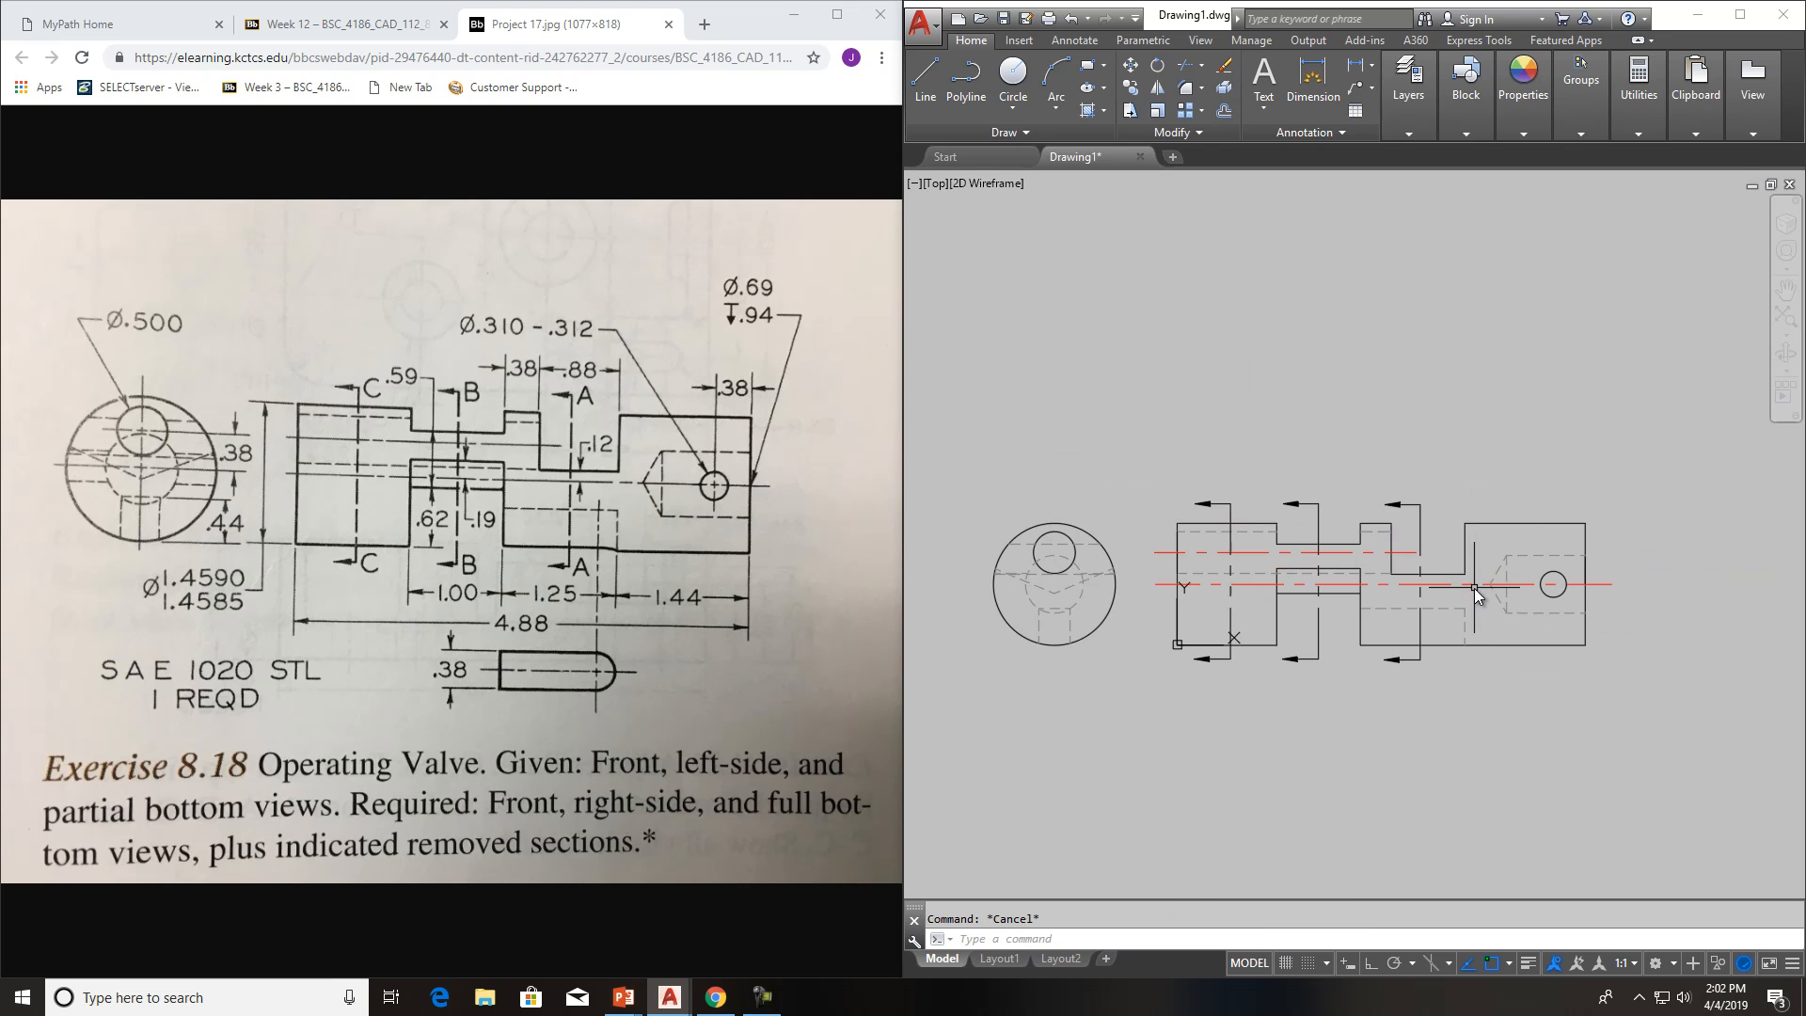
{"action": "scroll", "coordinate": [1433, 614], "scroll_direction": "up", "scroll_amount": 2}
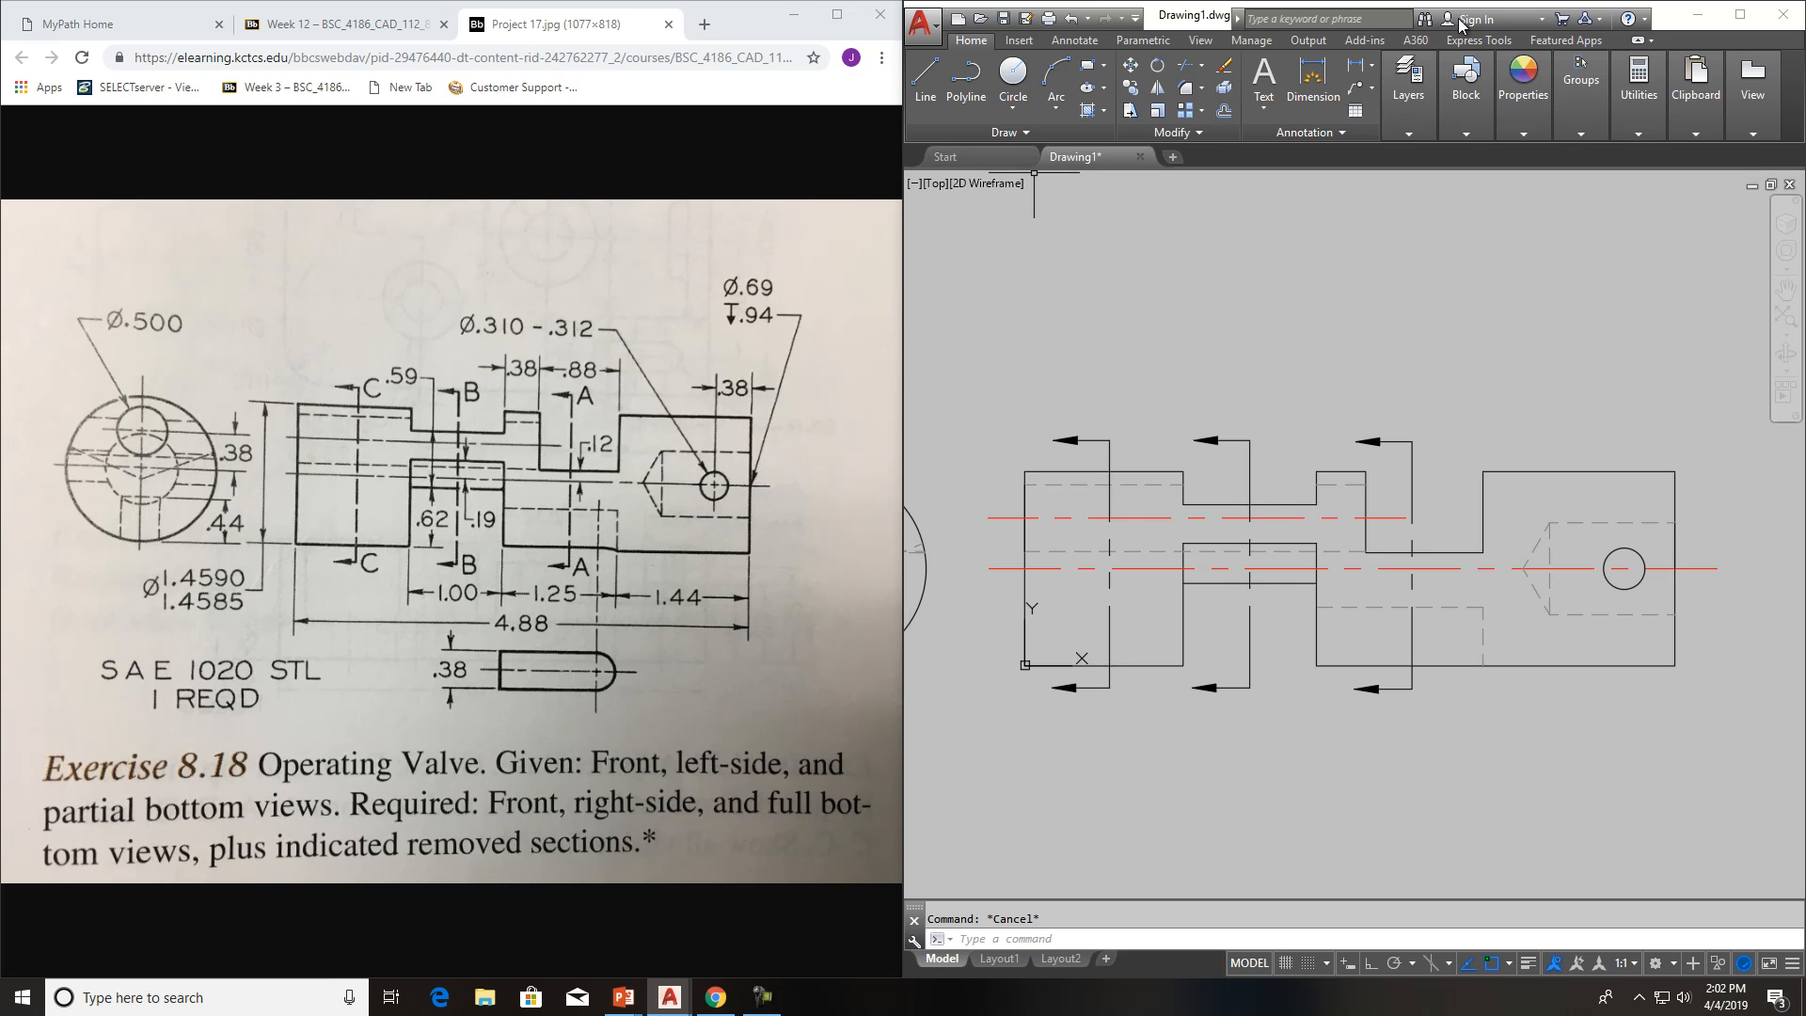
{"action": "left_click", "coordinate": [1077, 43]}
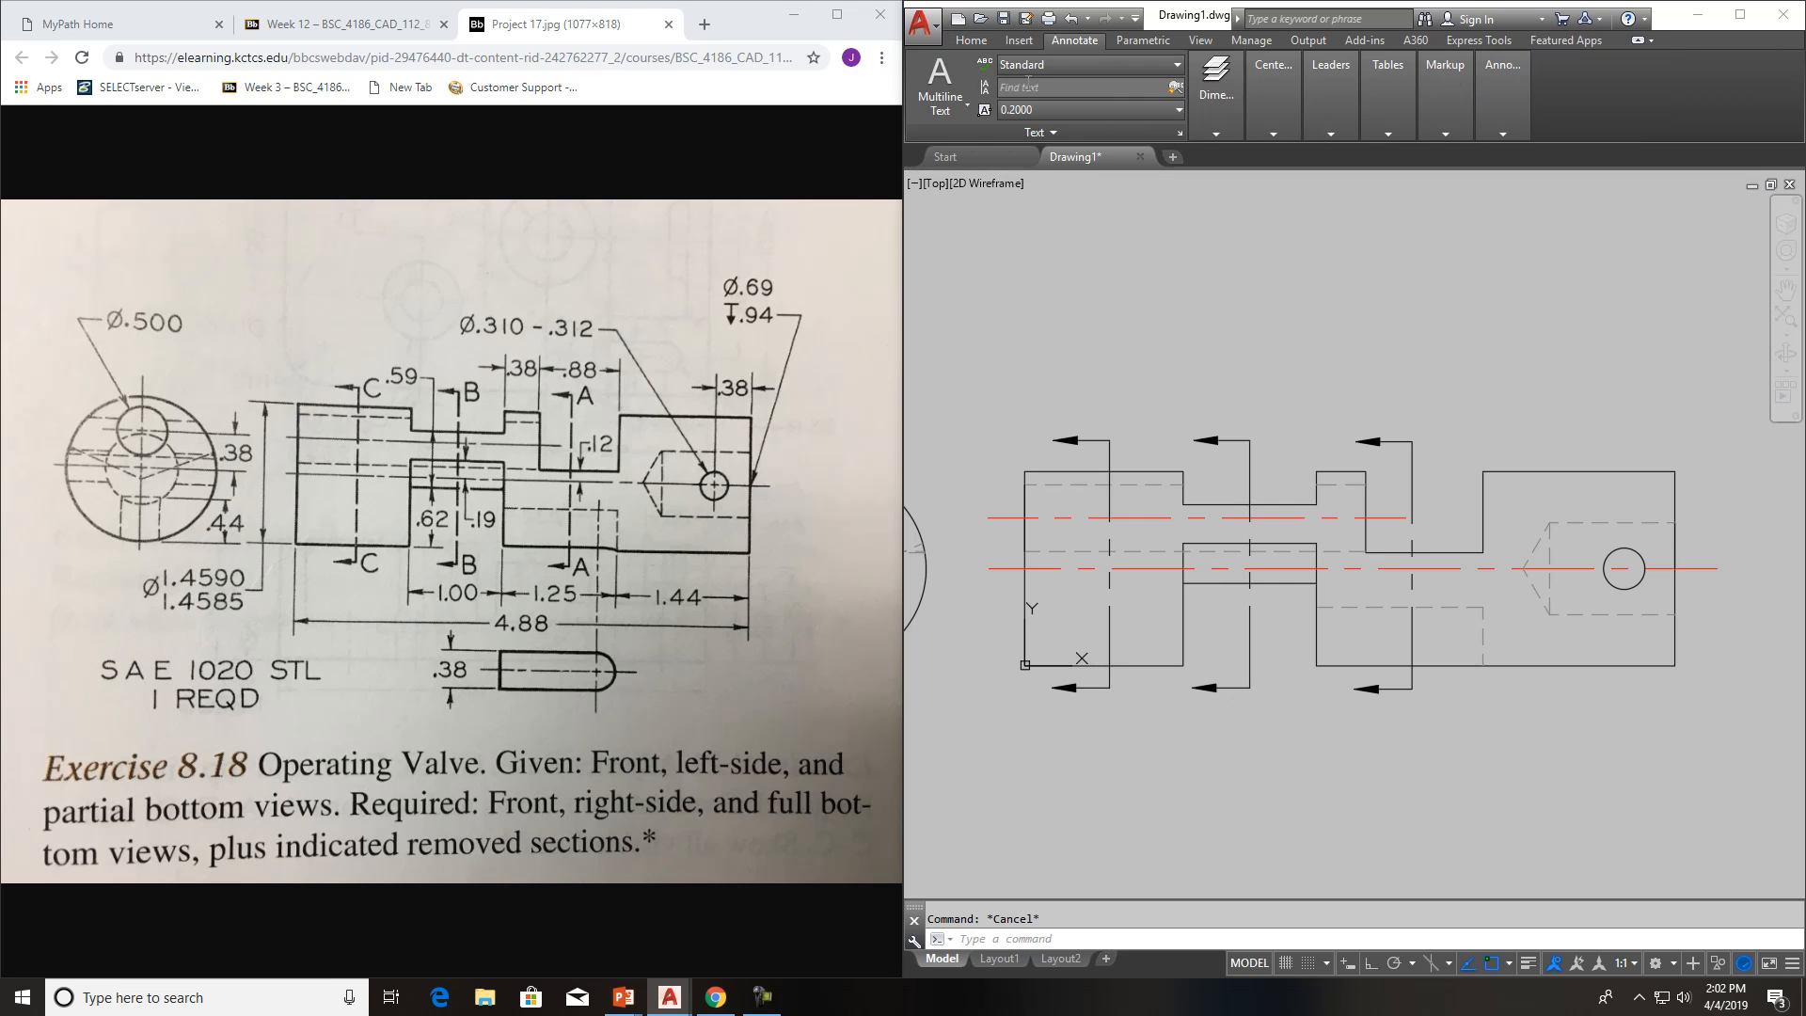
{"action": "left_click", "coordinate": [952, 106]}
{"action": "left_click", "coordinate": [956, 179]}
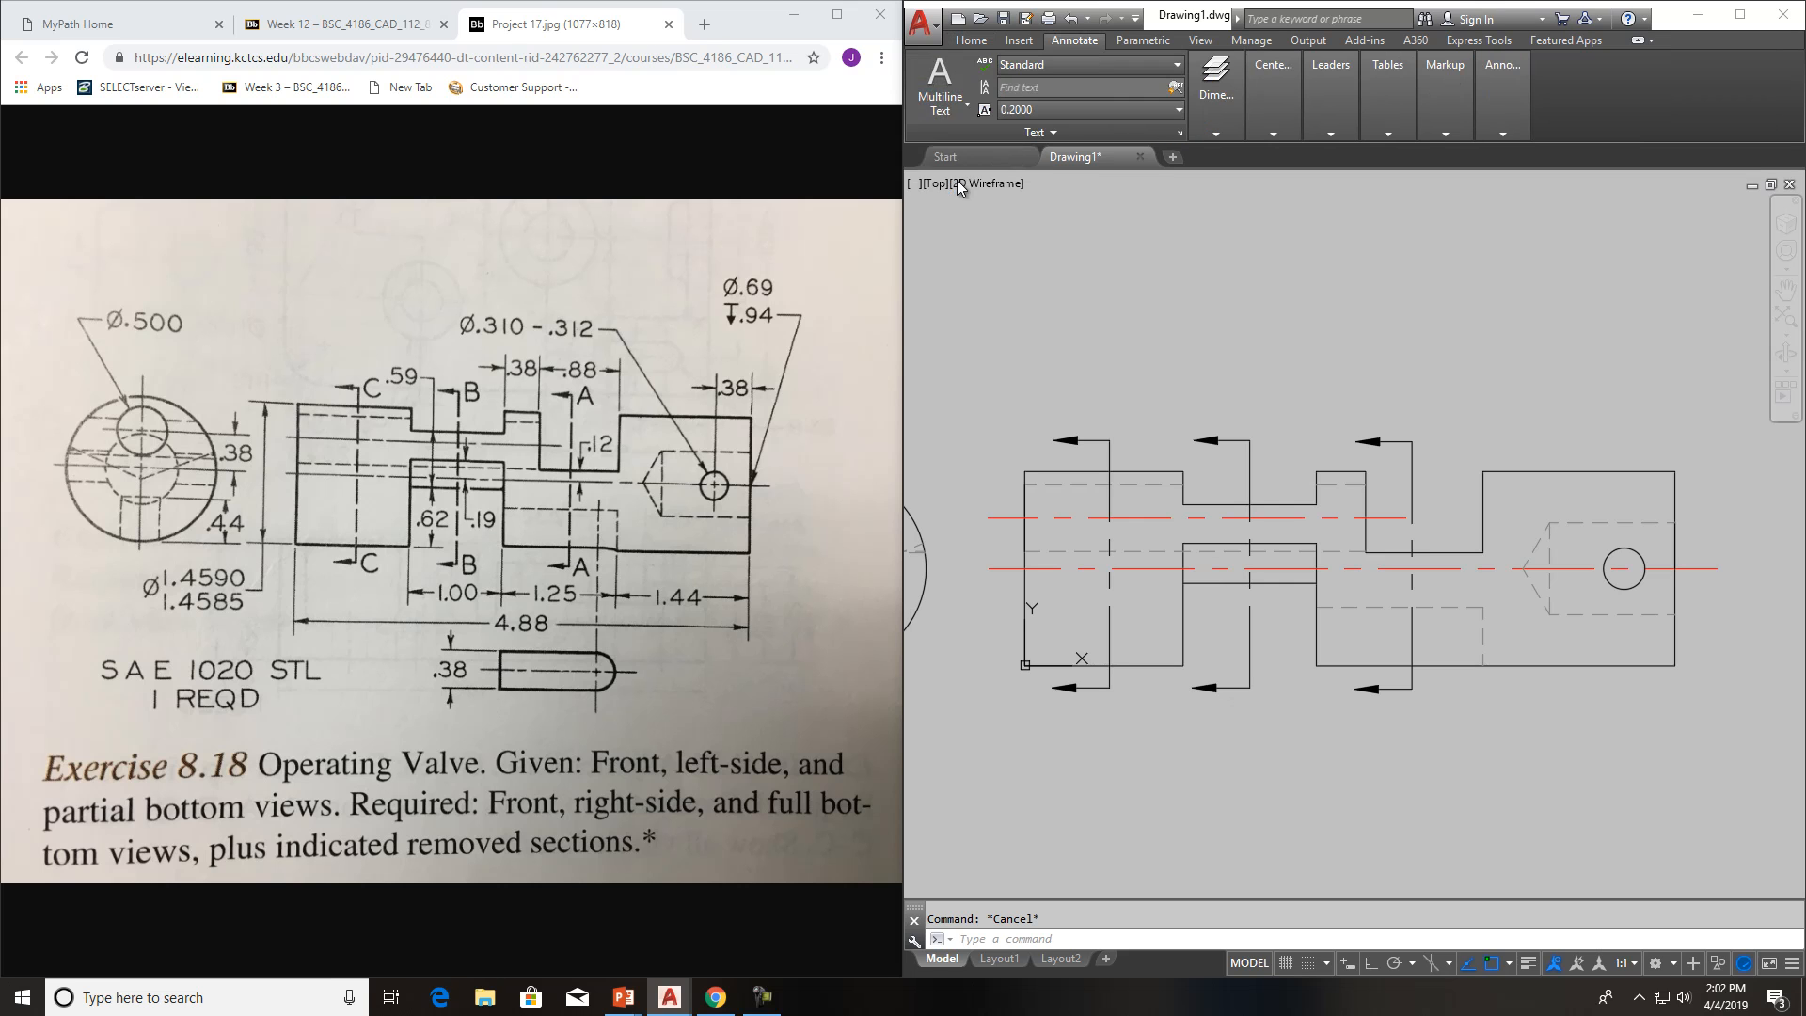
{"action": "left_click", "coordinate": [1426, 457]}
{"action": "key", "text": "Return"}
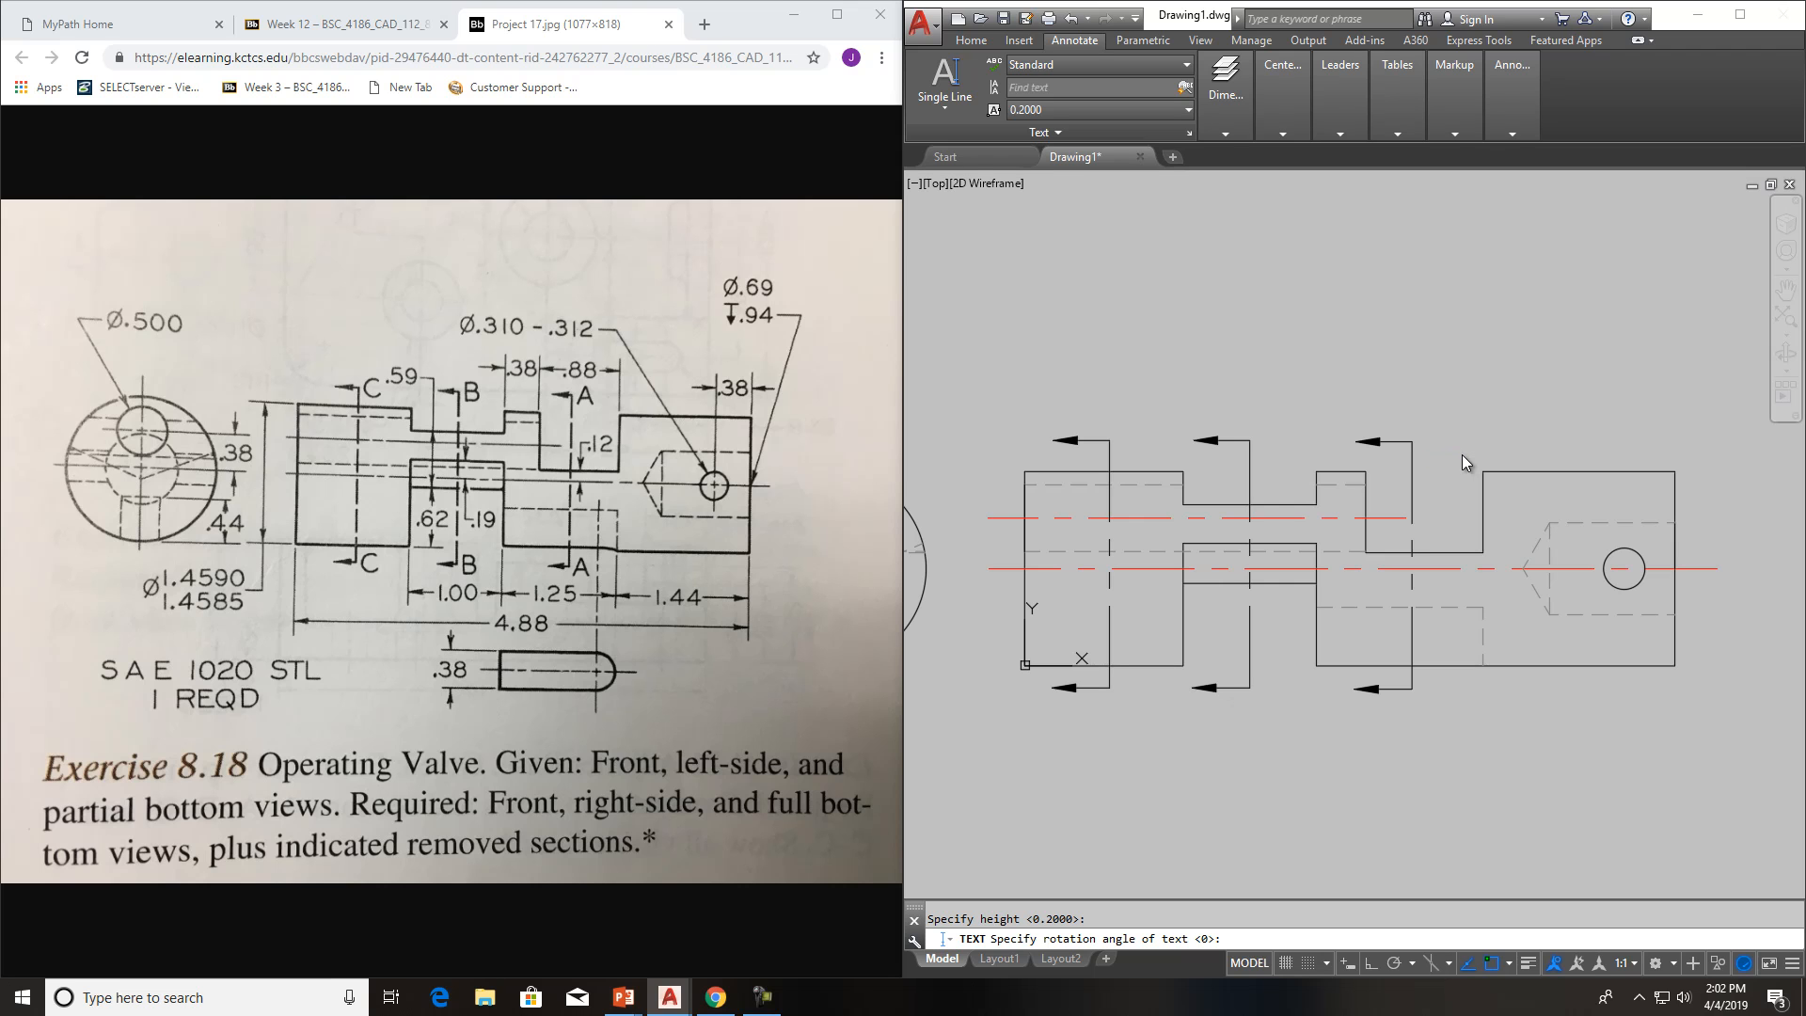
{"action": "key", "text": "Escape"}
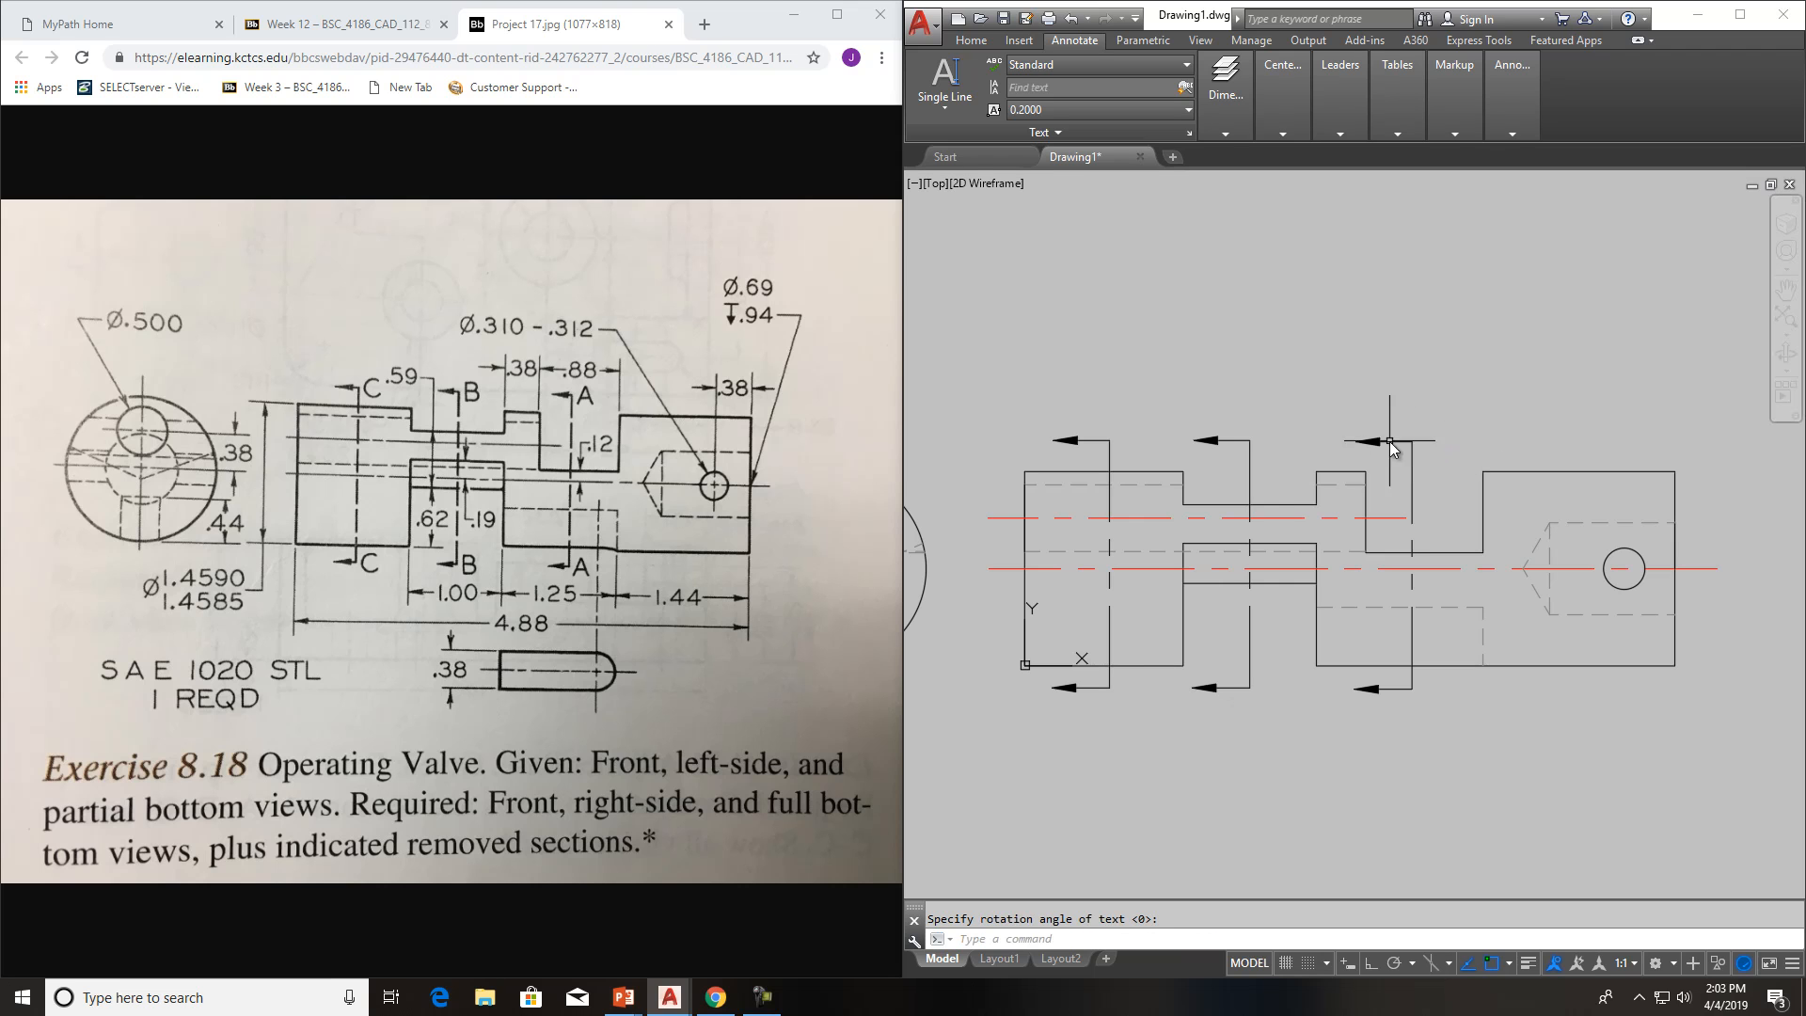
{"action": "left_click", "coordinate": [957, 111]}
{"action": "left_click", "coordinate": [963, 151]}
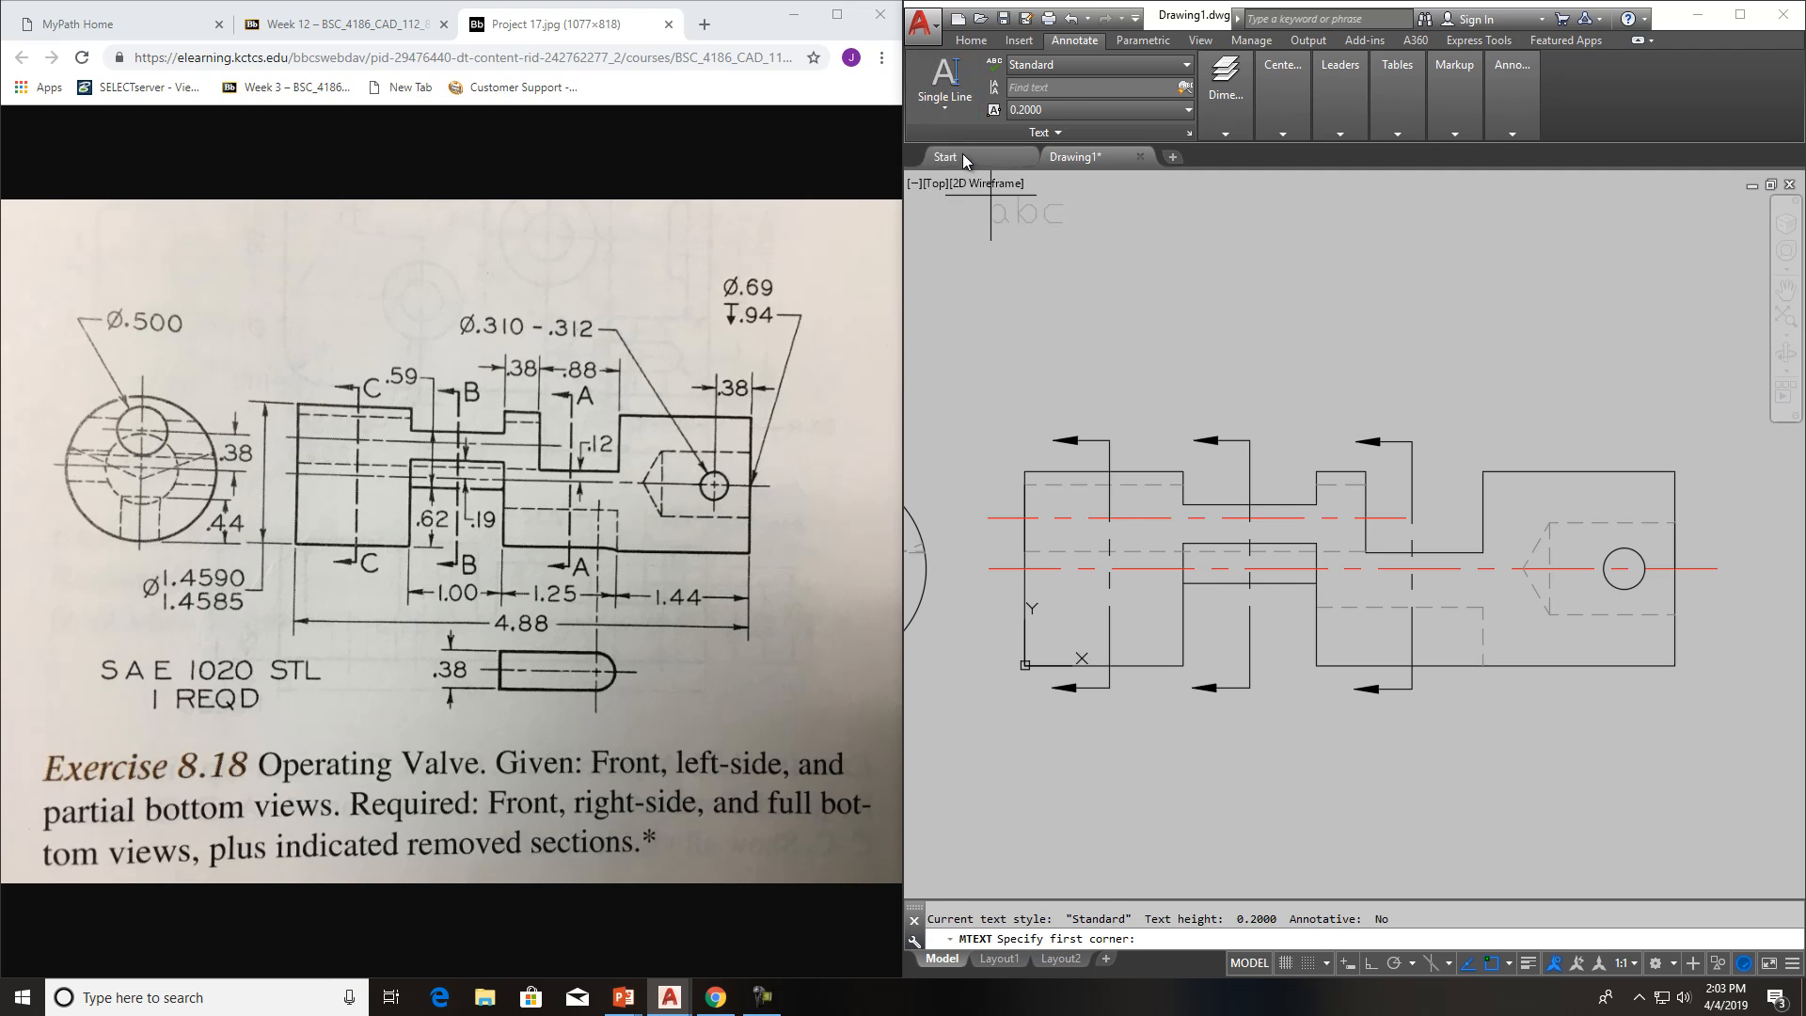
Place single-line text "A" about 0.16 high beside the upper end of the rightmost section line, and select it
{"action": "left_click", "coordinate": [944, 119]}
{"action": "left_click", "coordinate": [959, 182]}
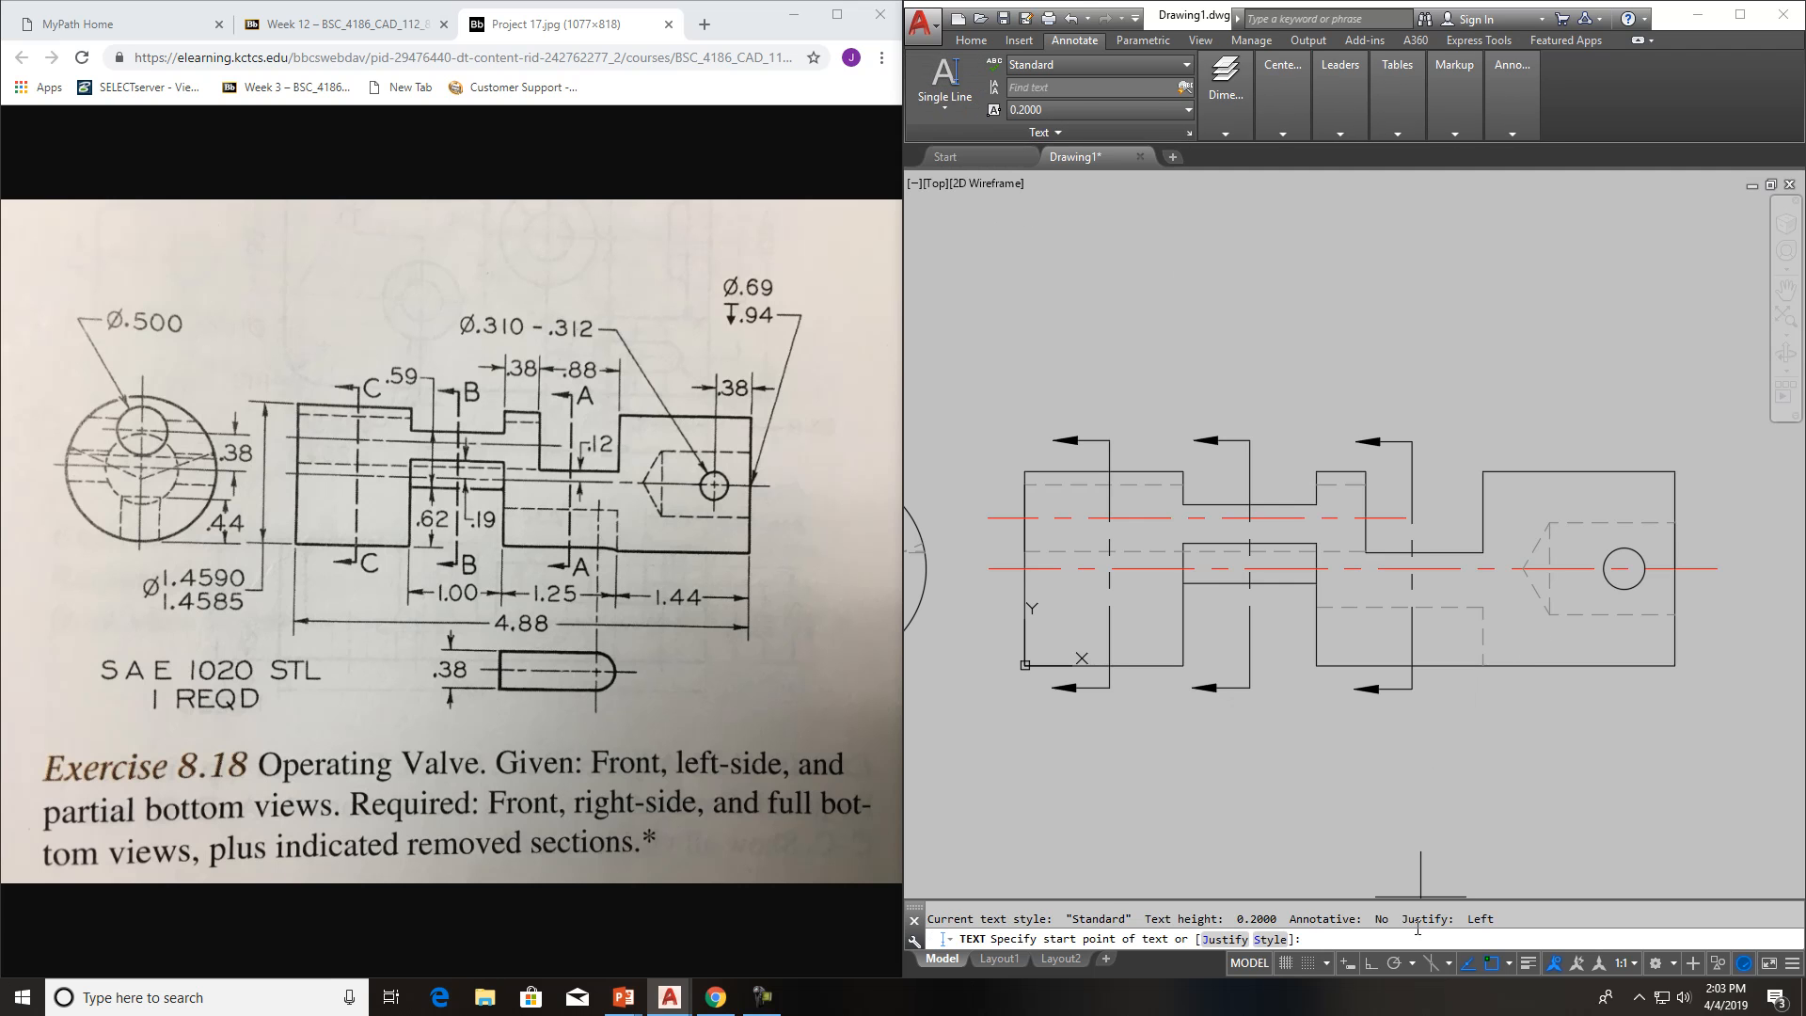
{"action": "scroll", "coordinate": [1431, 475], "scroll_direction": "up", "scroll_amount": 6}
{"action": "left_click", "coordinate": [1401, 376]}
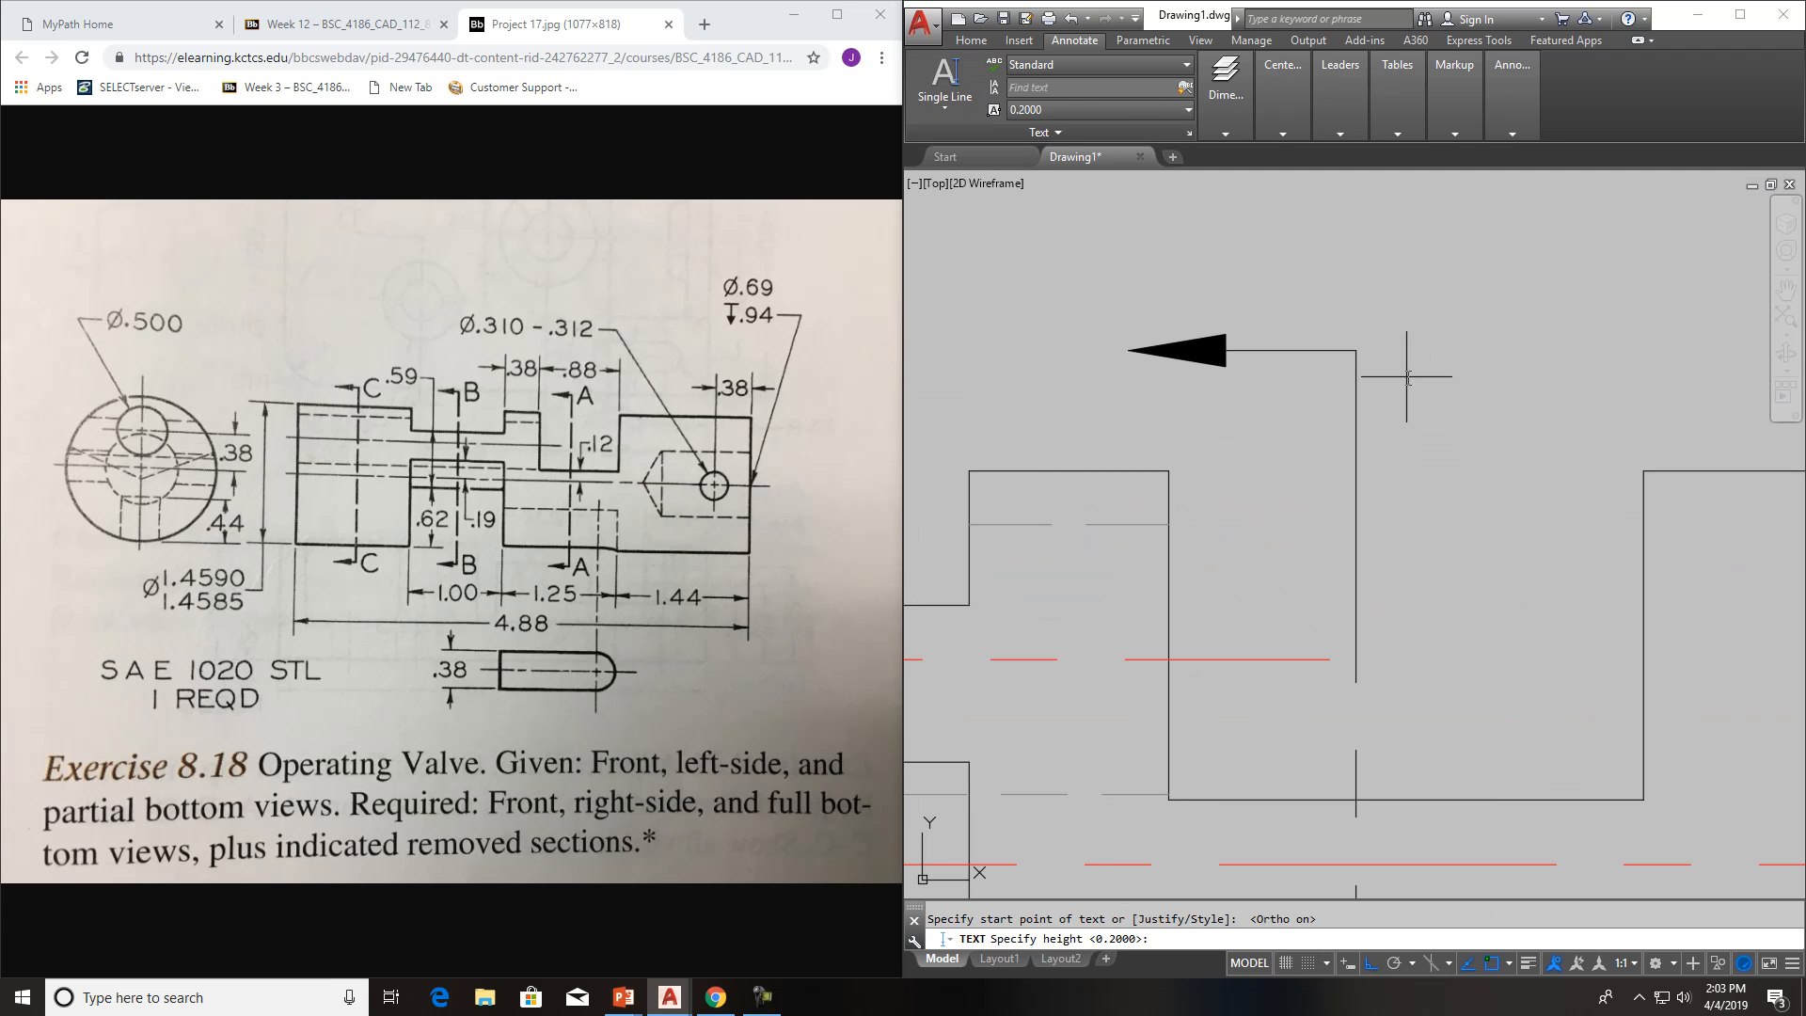
{"action": "key", "text": "Return"}
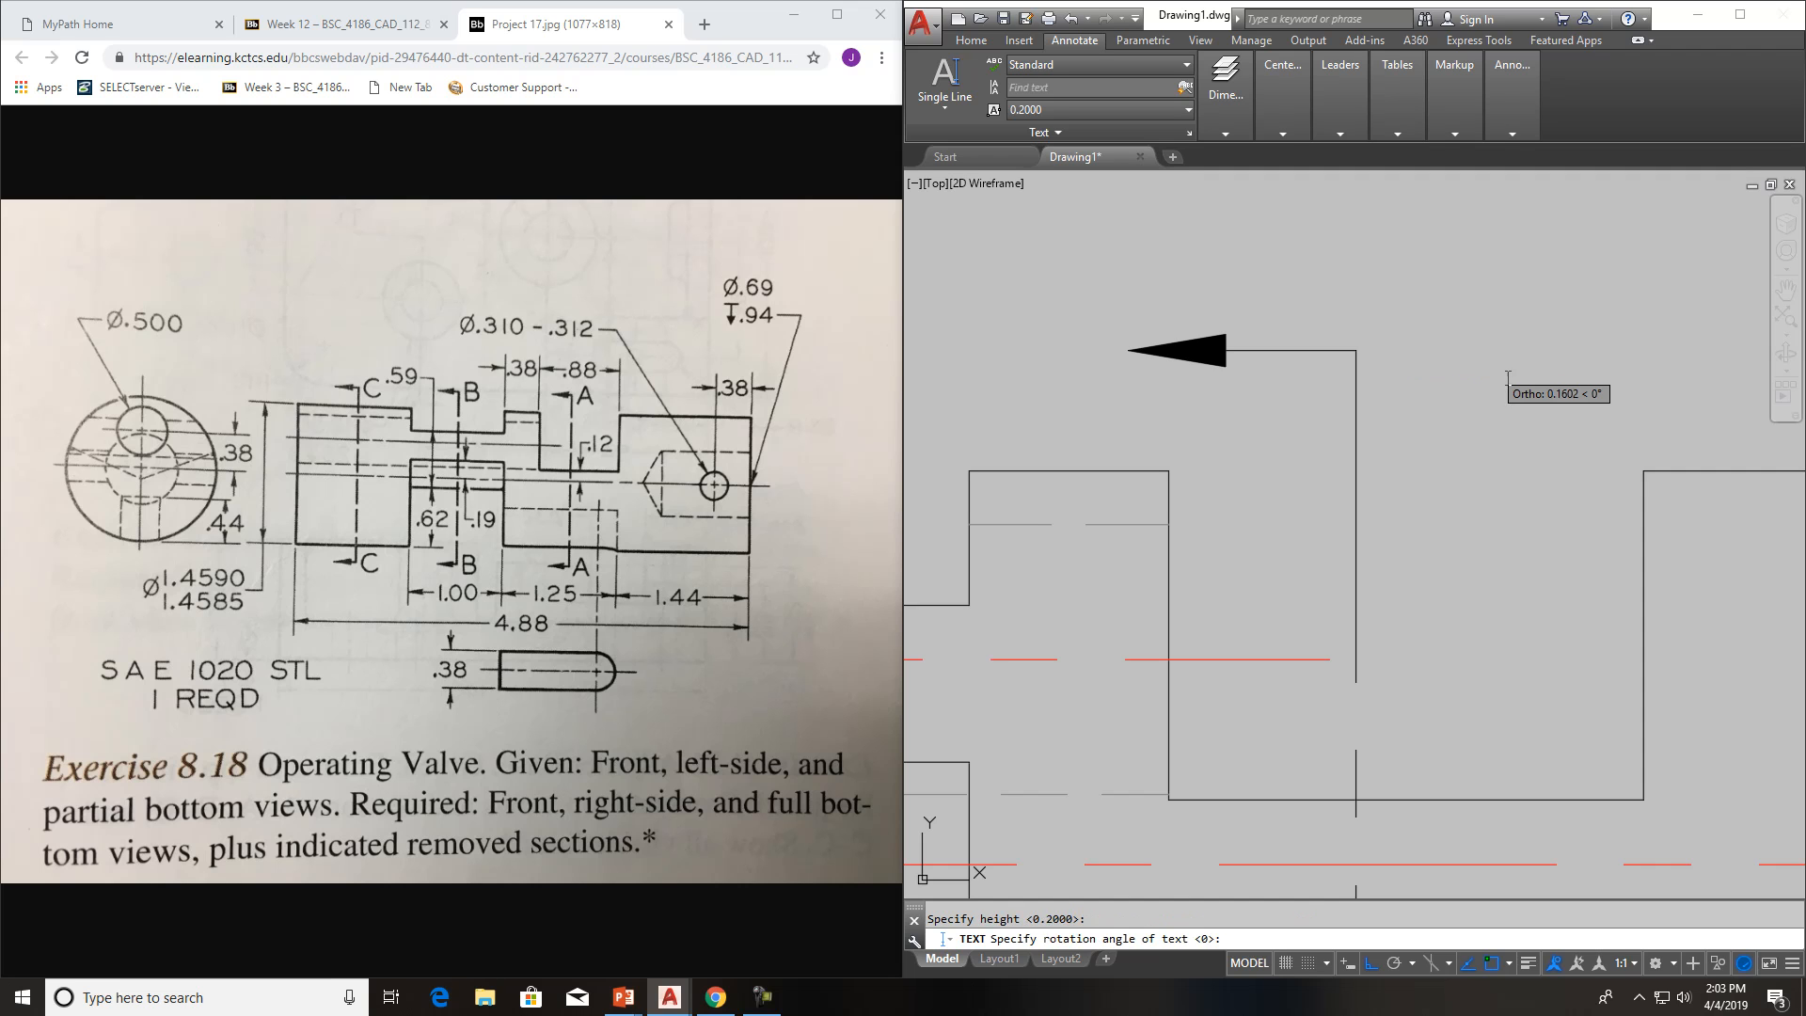
{"action": "key", "text": "Return"}
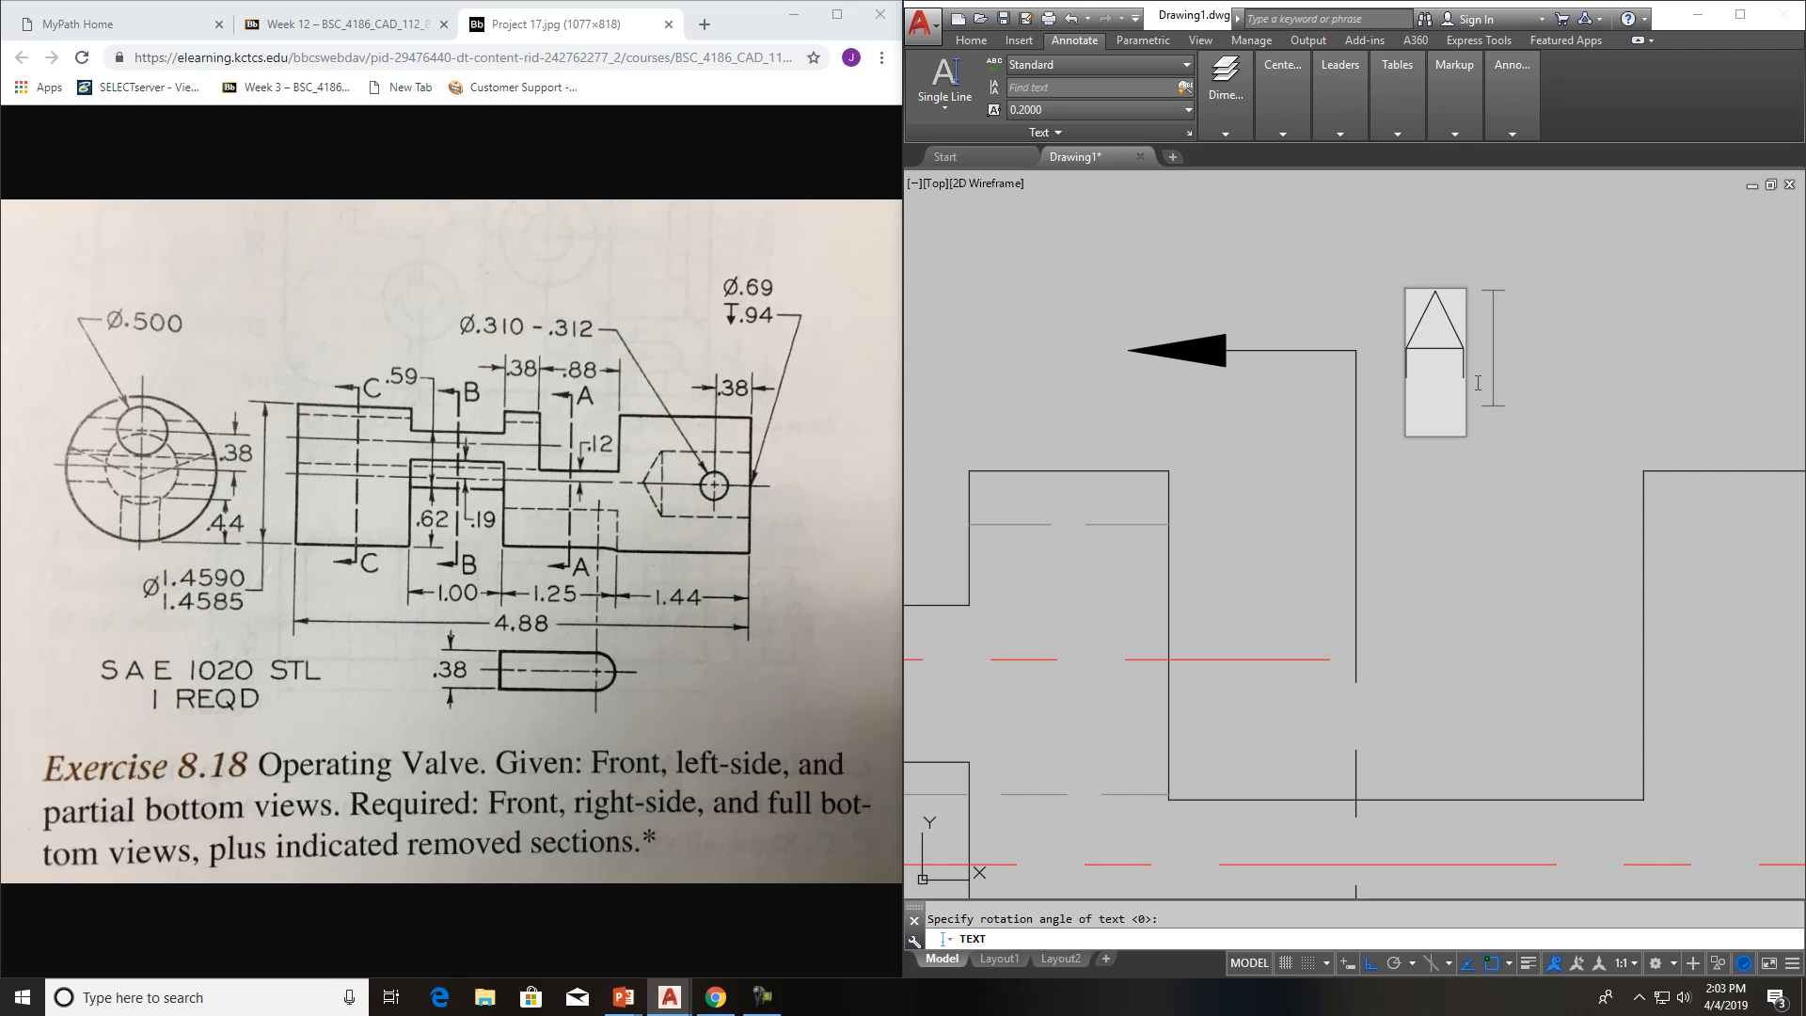
{"action": "key", "text": "Return"}
{"action": "key", "text": "Return"}
{"action": "scroll", "coordinate": [1510, 403], "scroll_direction": "down", "scroll_amount": 4}
{"action": "scroll", "coordinate": [1334, 471], "scroll_direction": "up", "scroll_amount": 1}
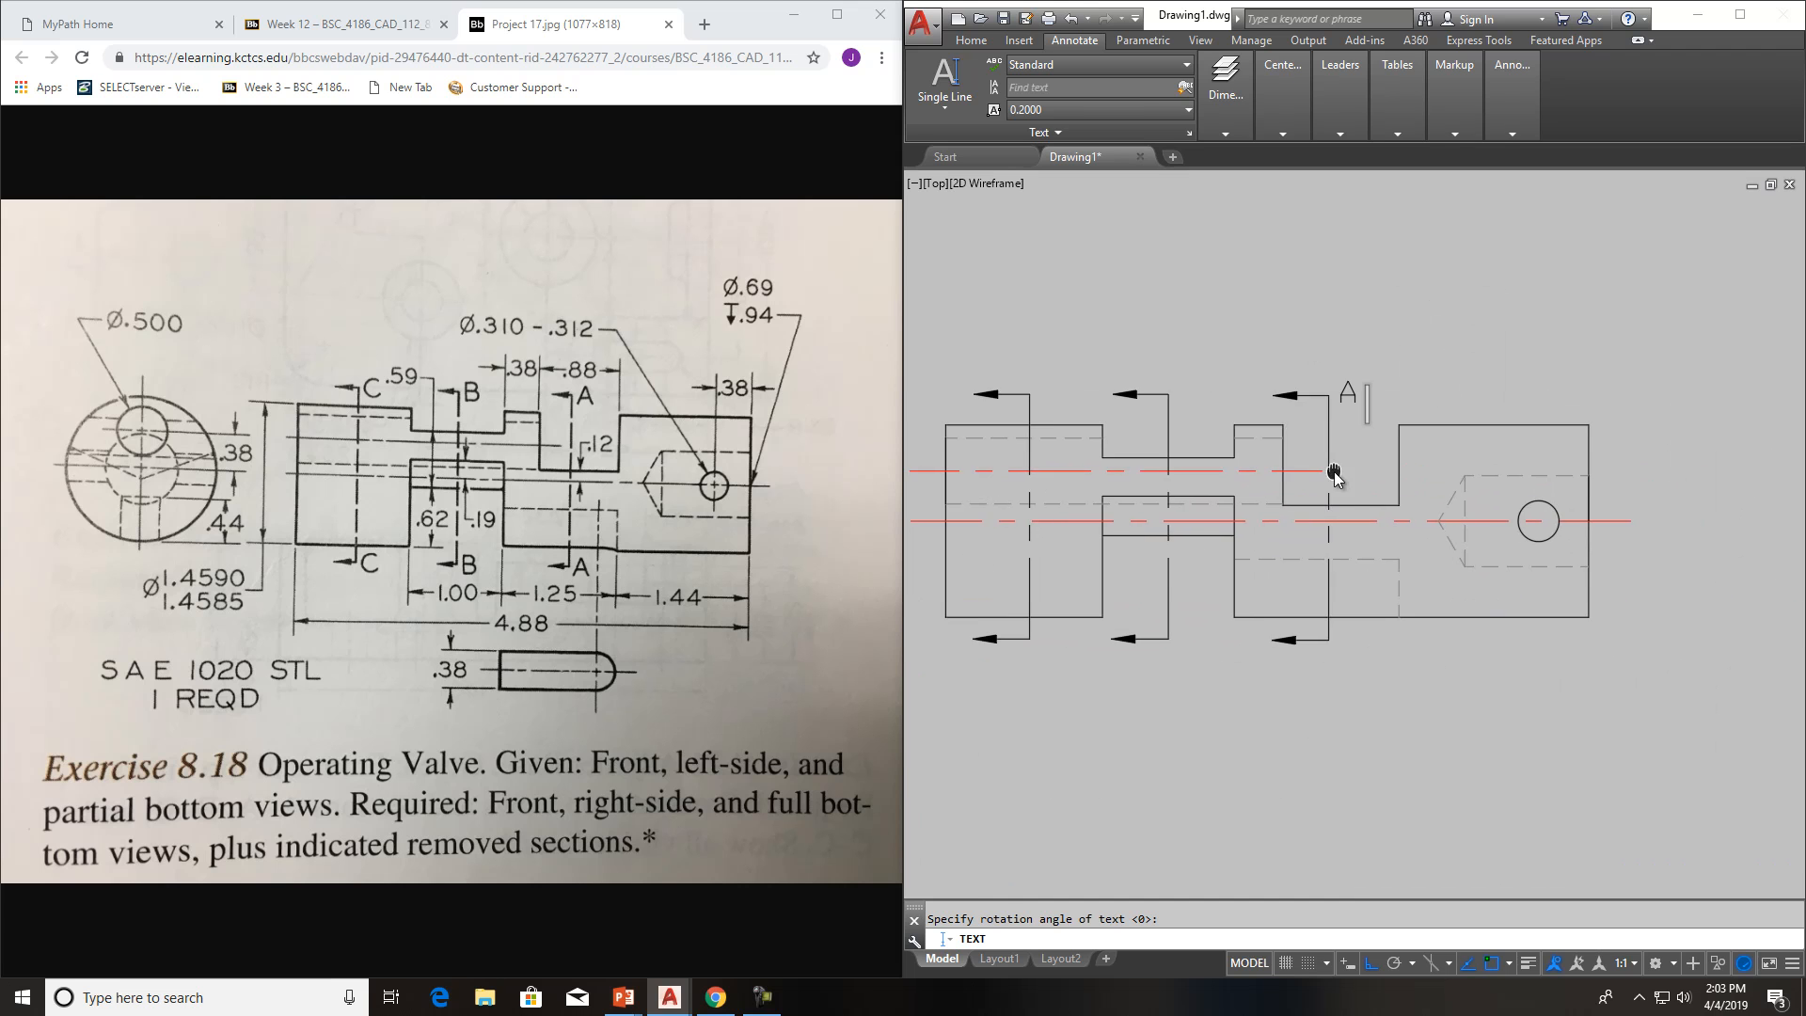
{"action": "left_click", "coordinate": [1347, 393]}
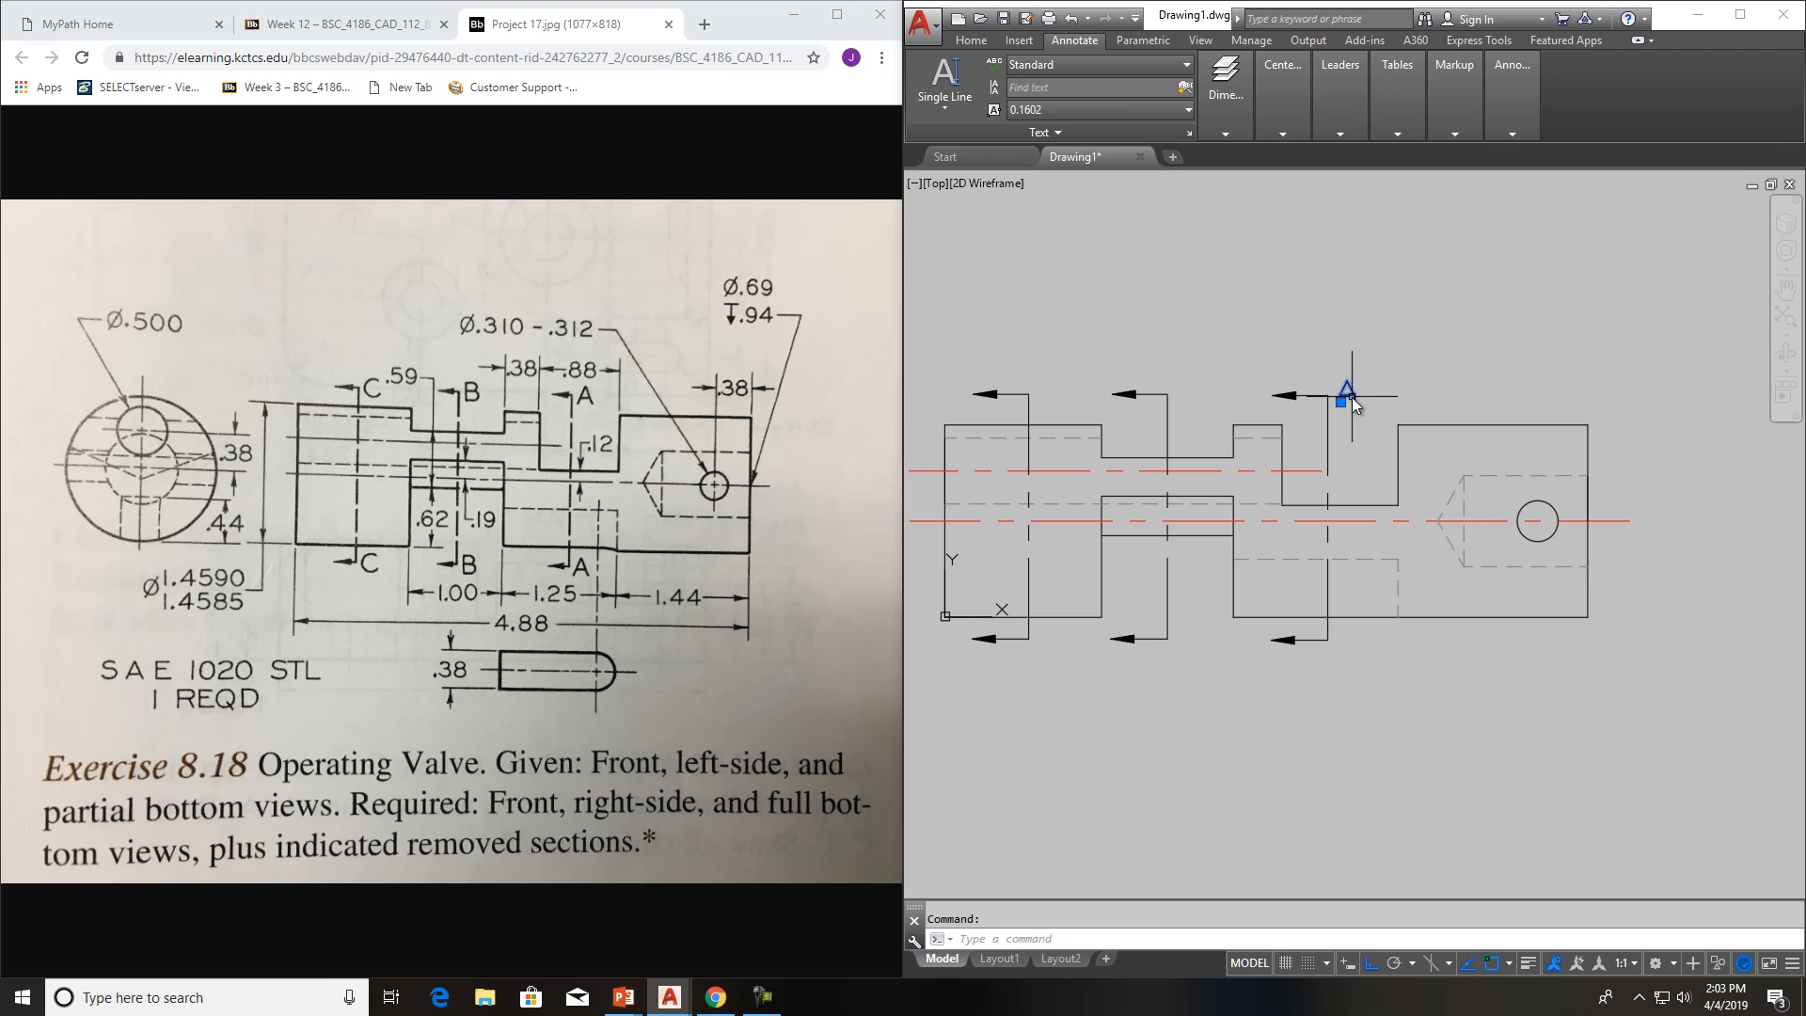
Copy the letter "A" straight down beside the lower end of the rightmost section line
{"action": "left_click", "coordinate": [969, 42]}
{"action": "left_click", "coordinate": [1130, 87]}
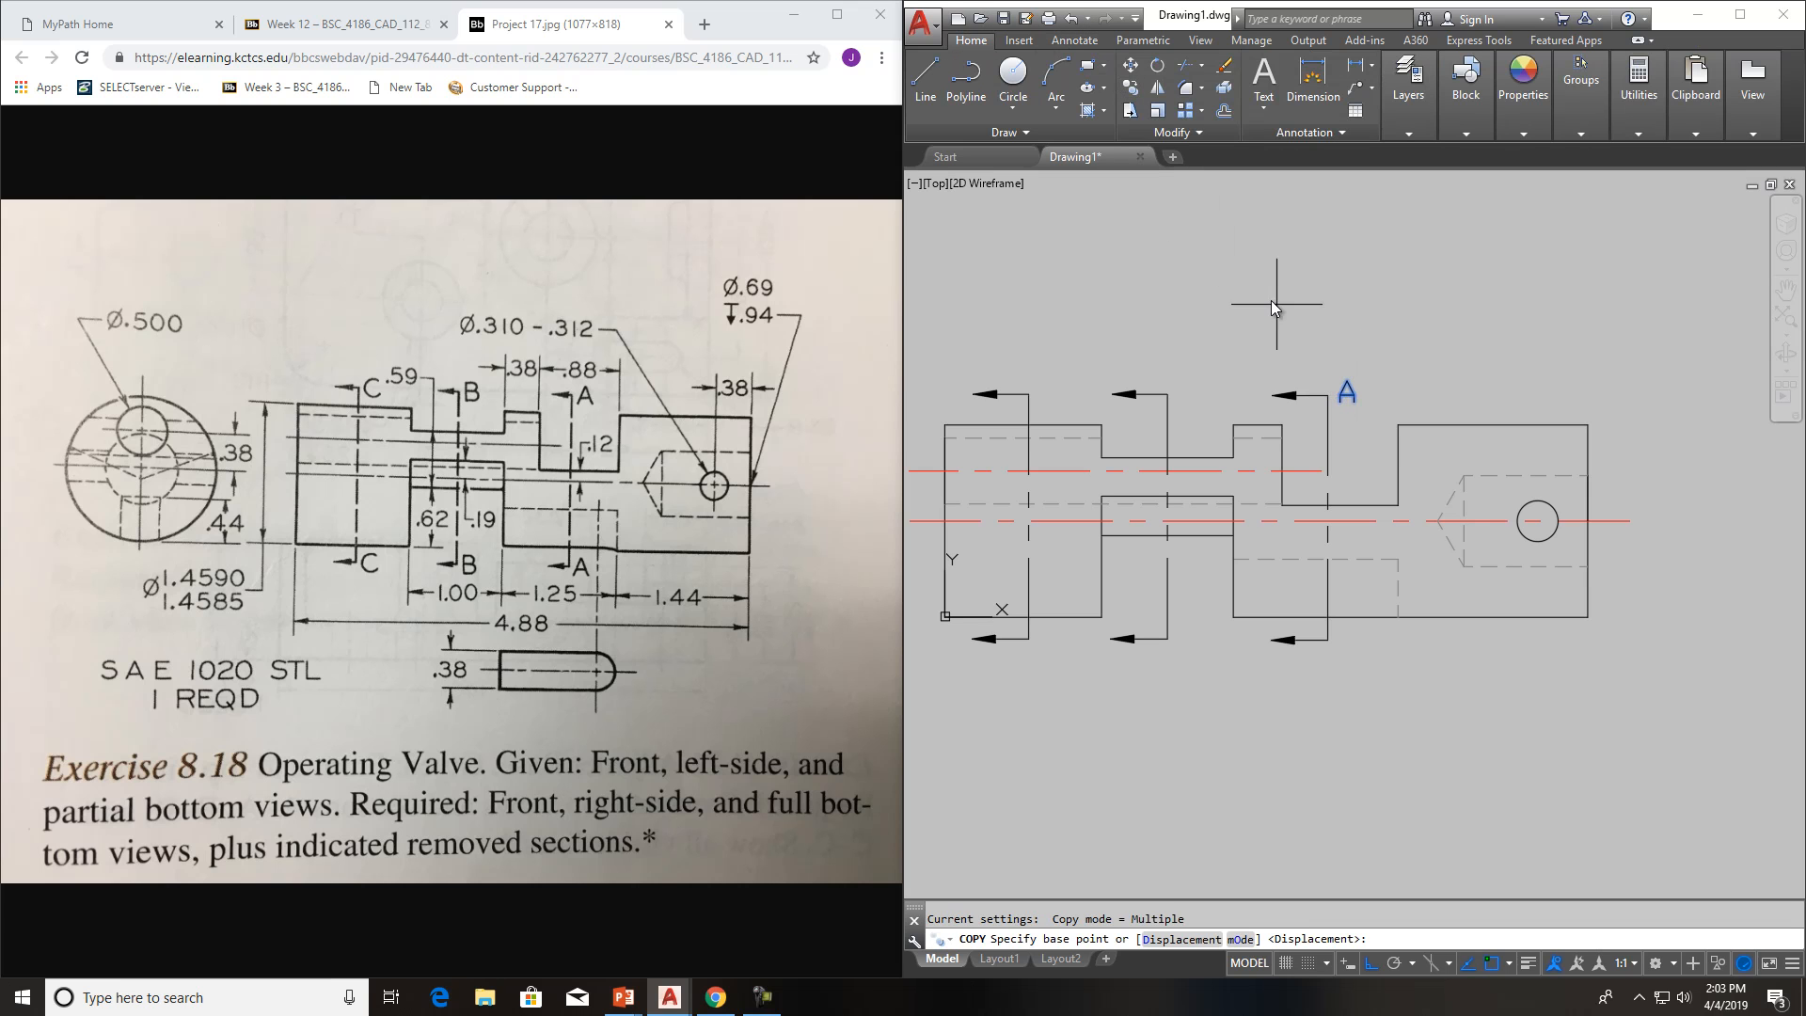
{"action": "left_click", "coordinate": [1351, 391]}
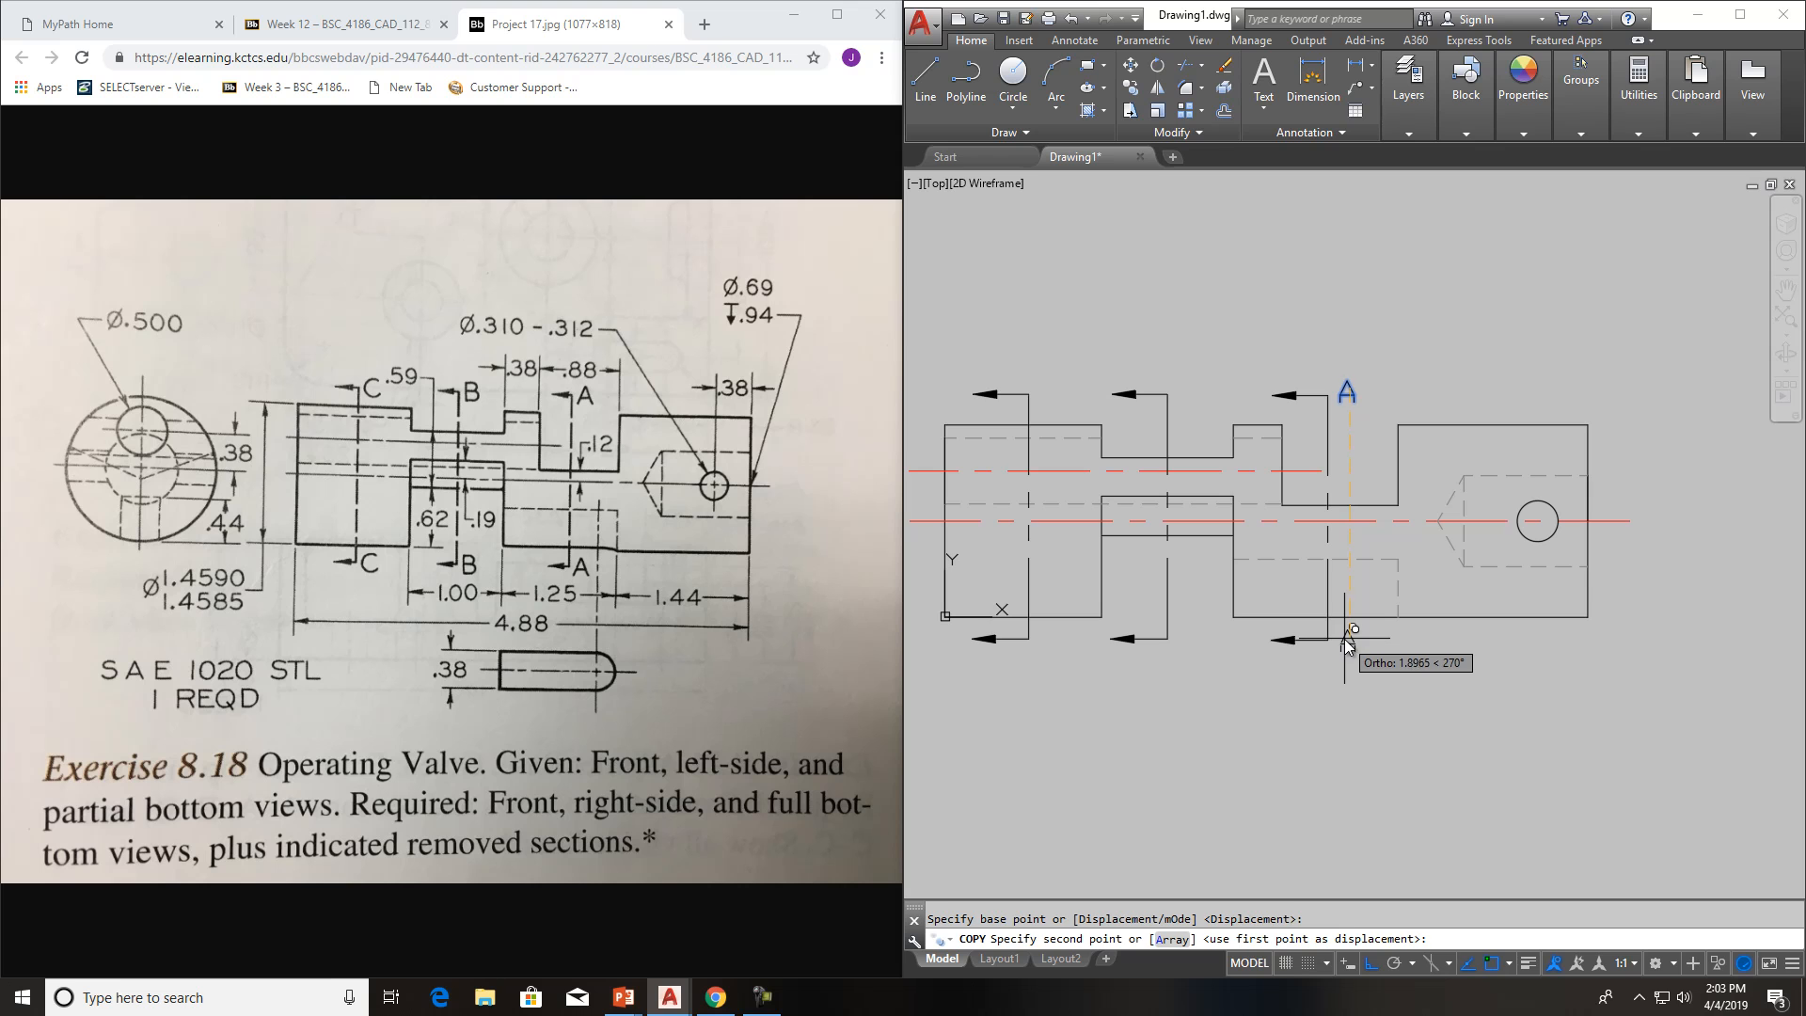
{"action": "left_click", "coordinate": [1345, 639]}
{"action": "key", "text": "Return"}
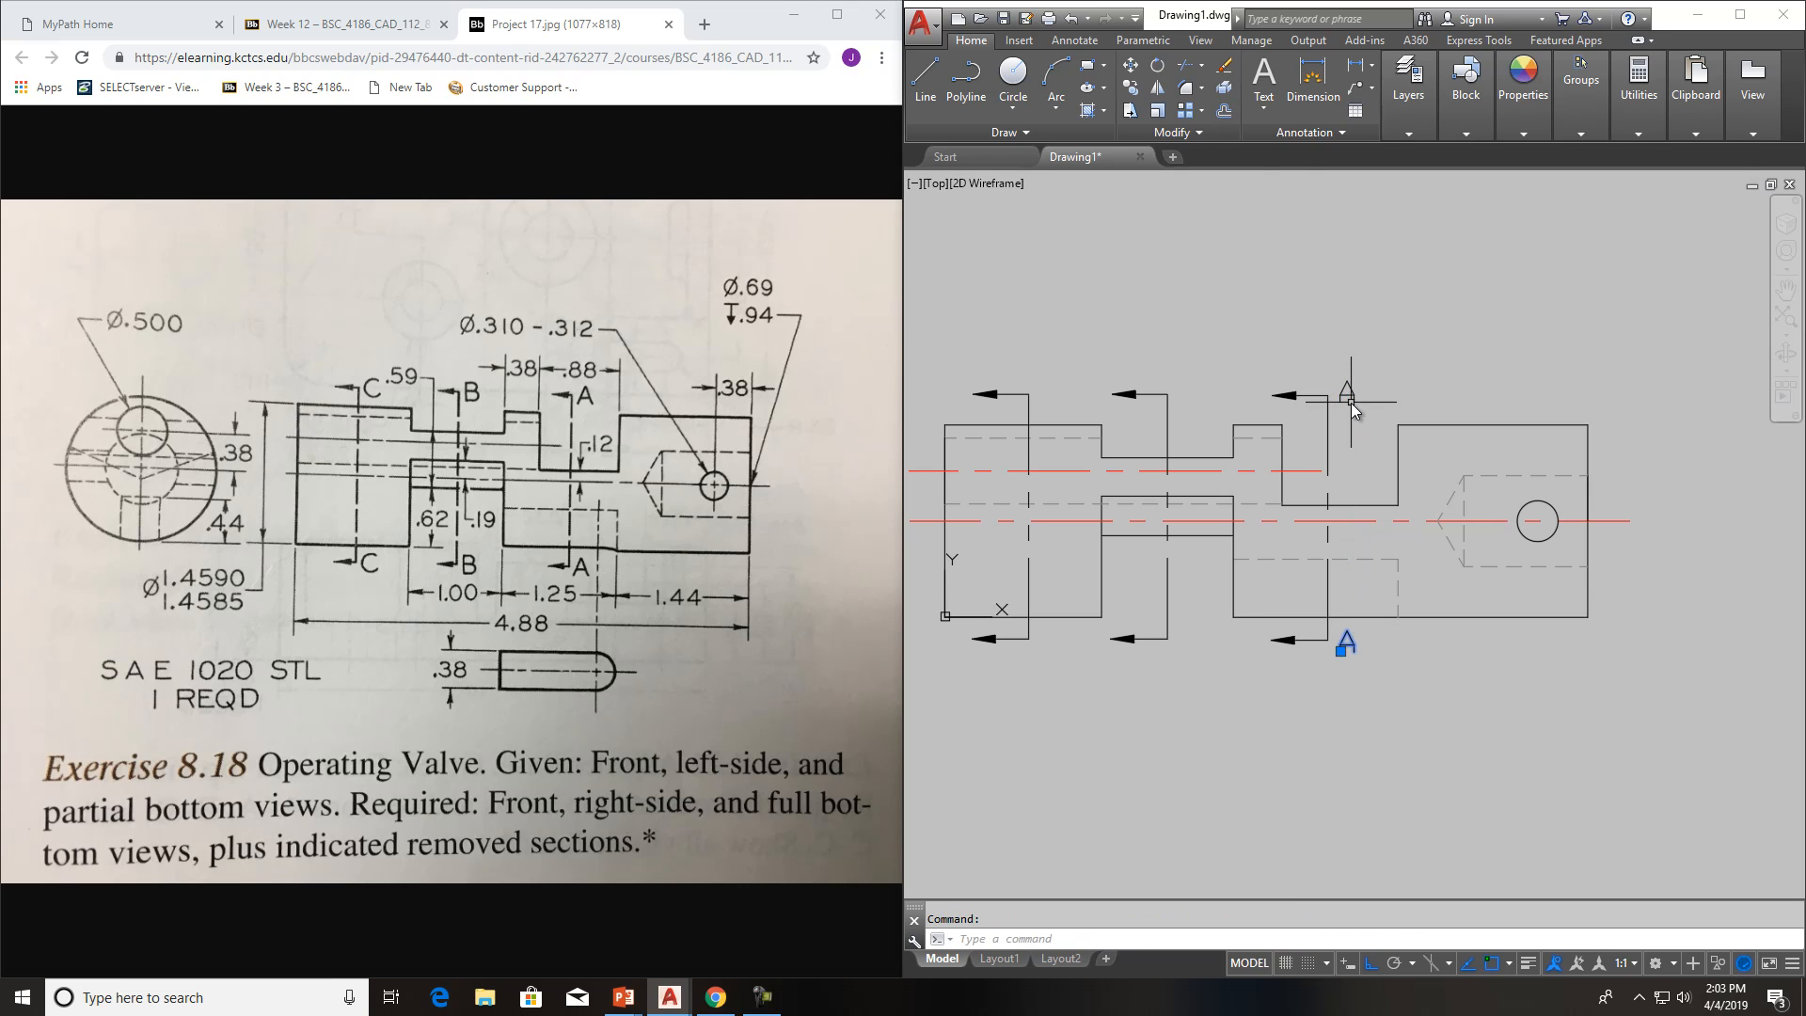
Copy both "A" labels to the upper and lower ends of the middle and left section lines
{"action": "left_click", "coordinate": [1351, 396]}
{"action": "left_click", "coordinate": [1131, 87]}
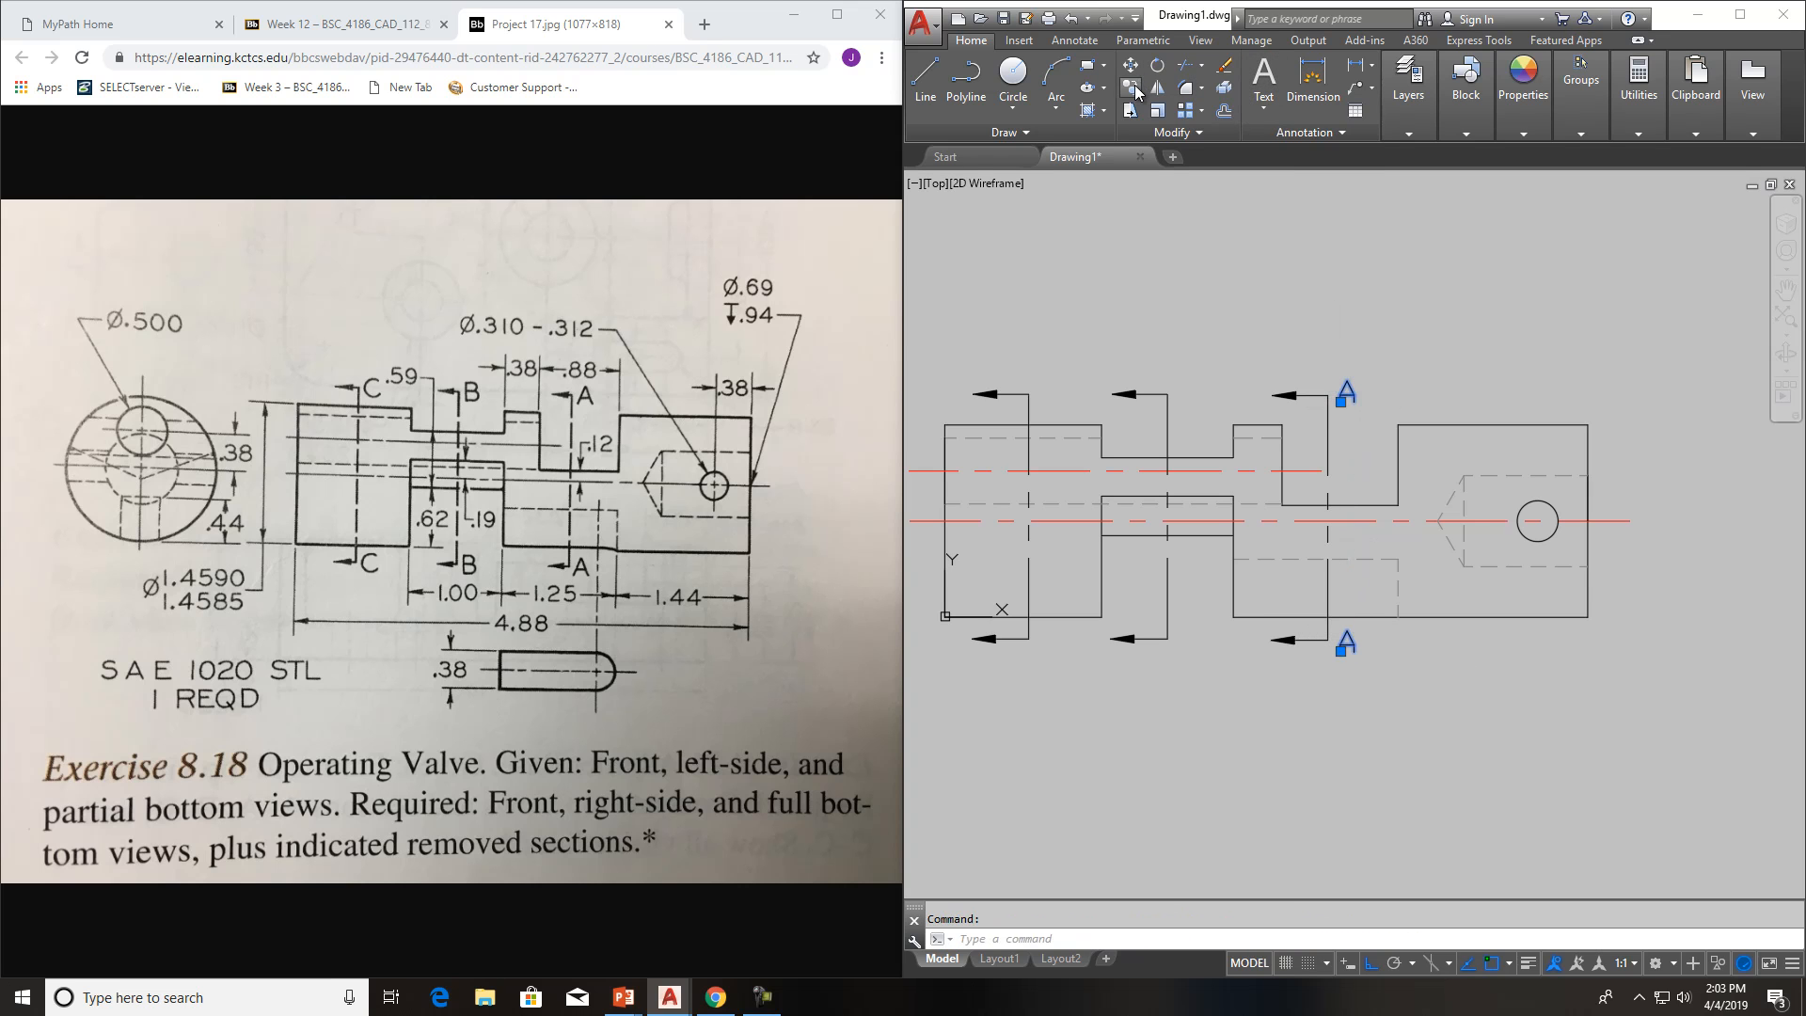
{"action": "left_click", "coordinate": [1317, 642]}
{"action": "left_click", "coordinate": [1160, 640]}
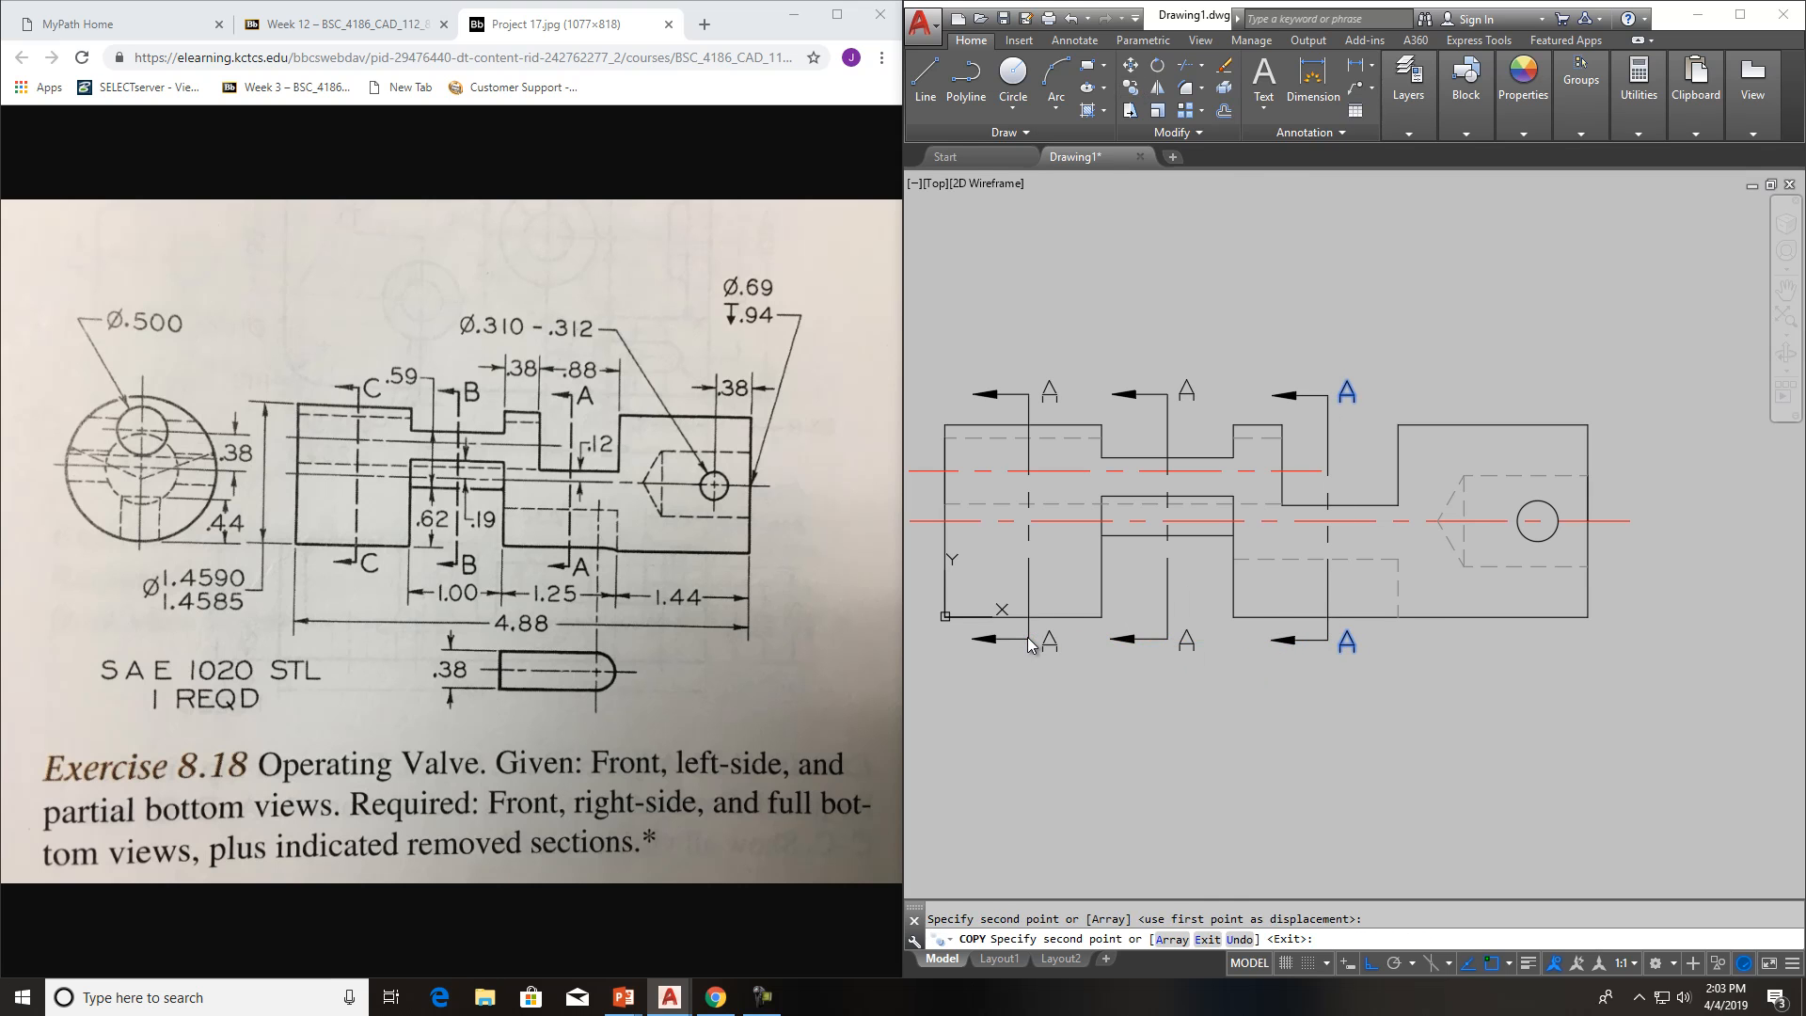
{"action": "key", "text": "Escape"}
Change both labels of the middle section line to "B"
{"action": "double_click", "coordinate": [1194, 643]}
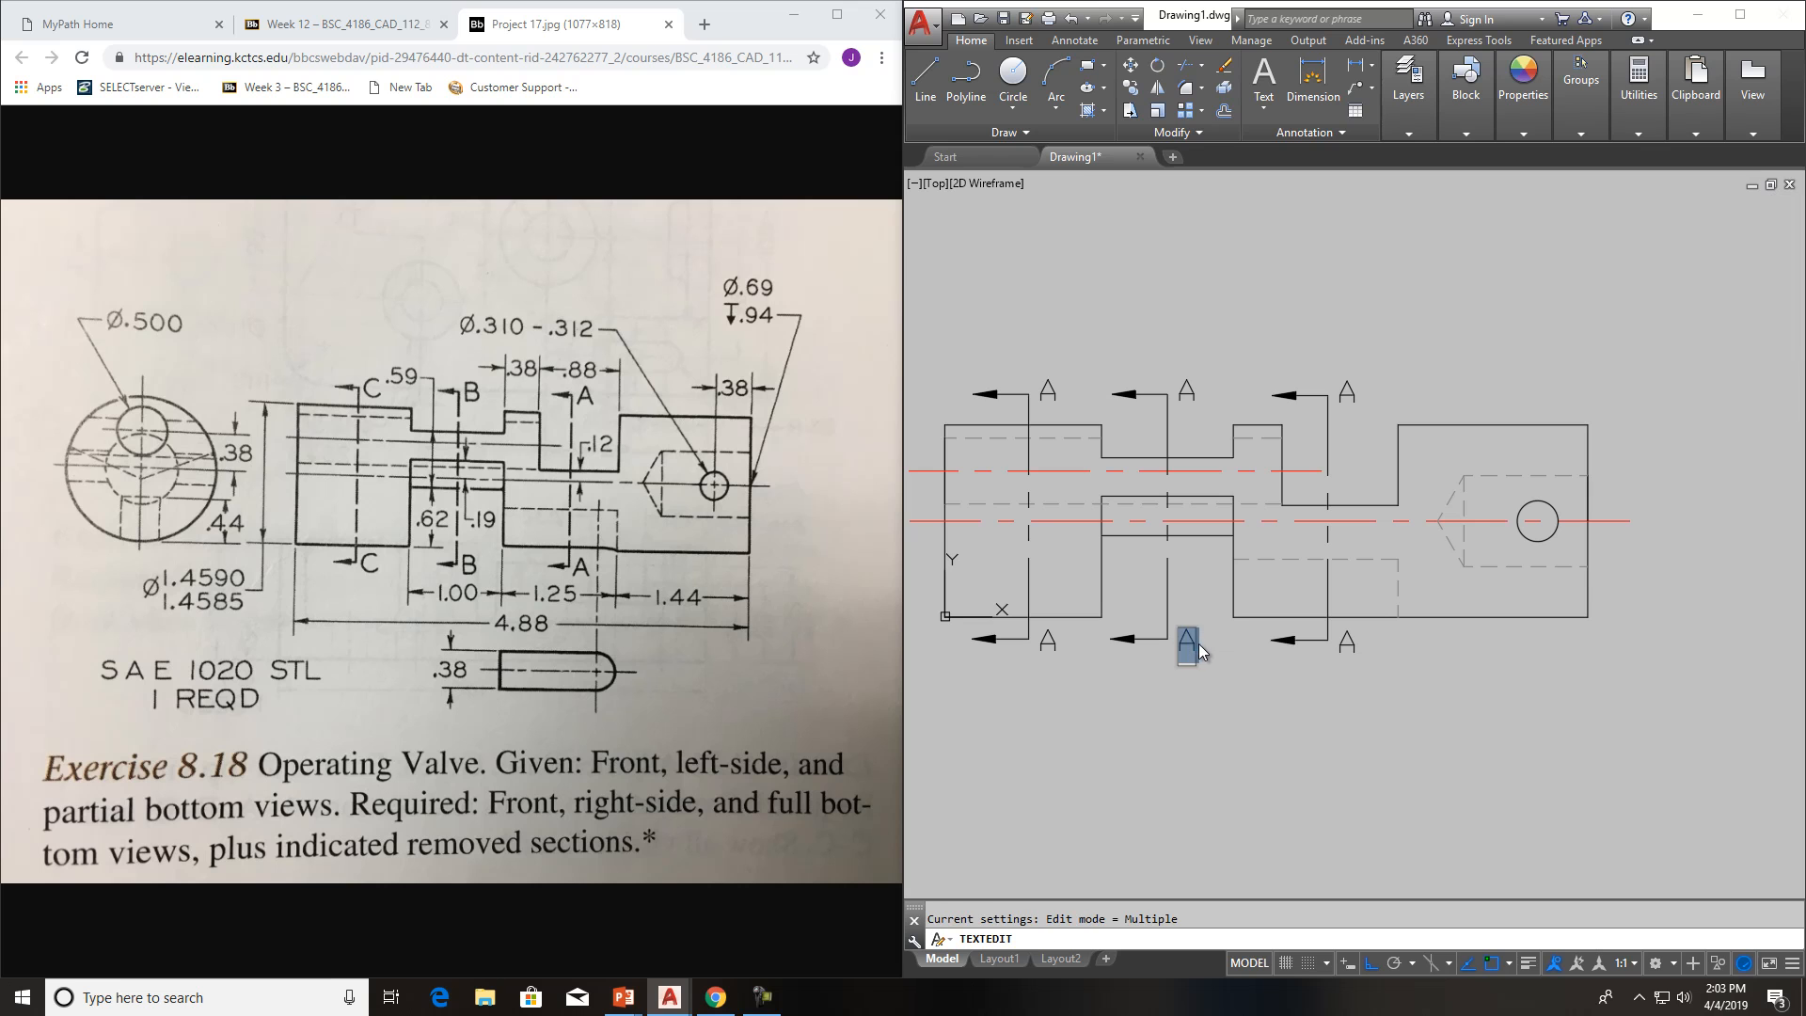
{"action": "left_click", "coordinate": [1183, 403]}
{"action": "left_click", "coordinate": [1189, 391]}
{"action": "left_click", "coordinate": [1155, 416]}
Change both labels of the left section line to "C"
{"action": "left_click", "coordinate": [1051, 396]}
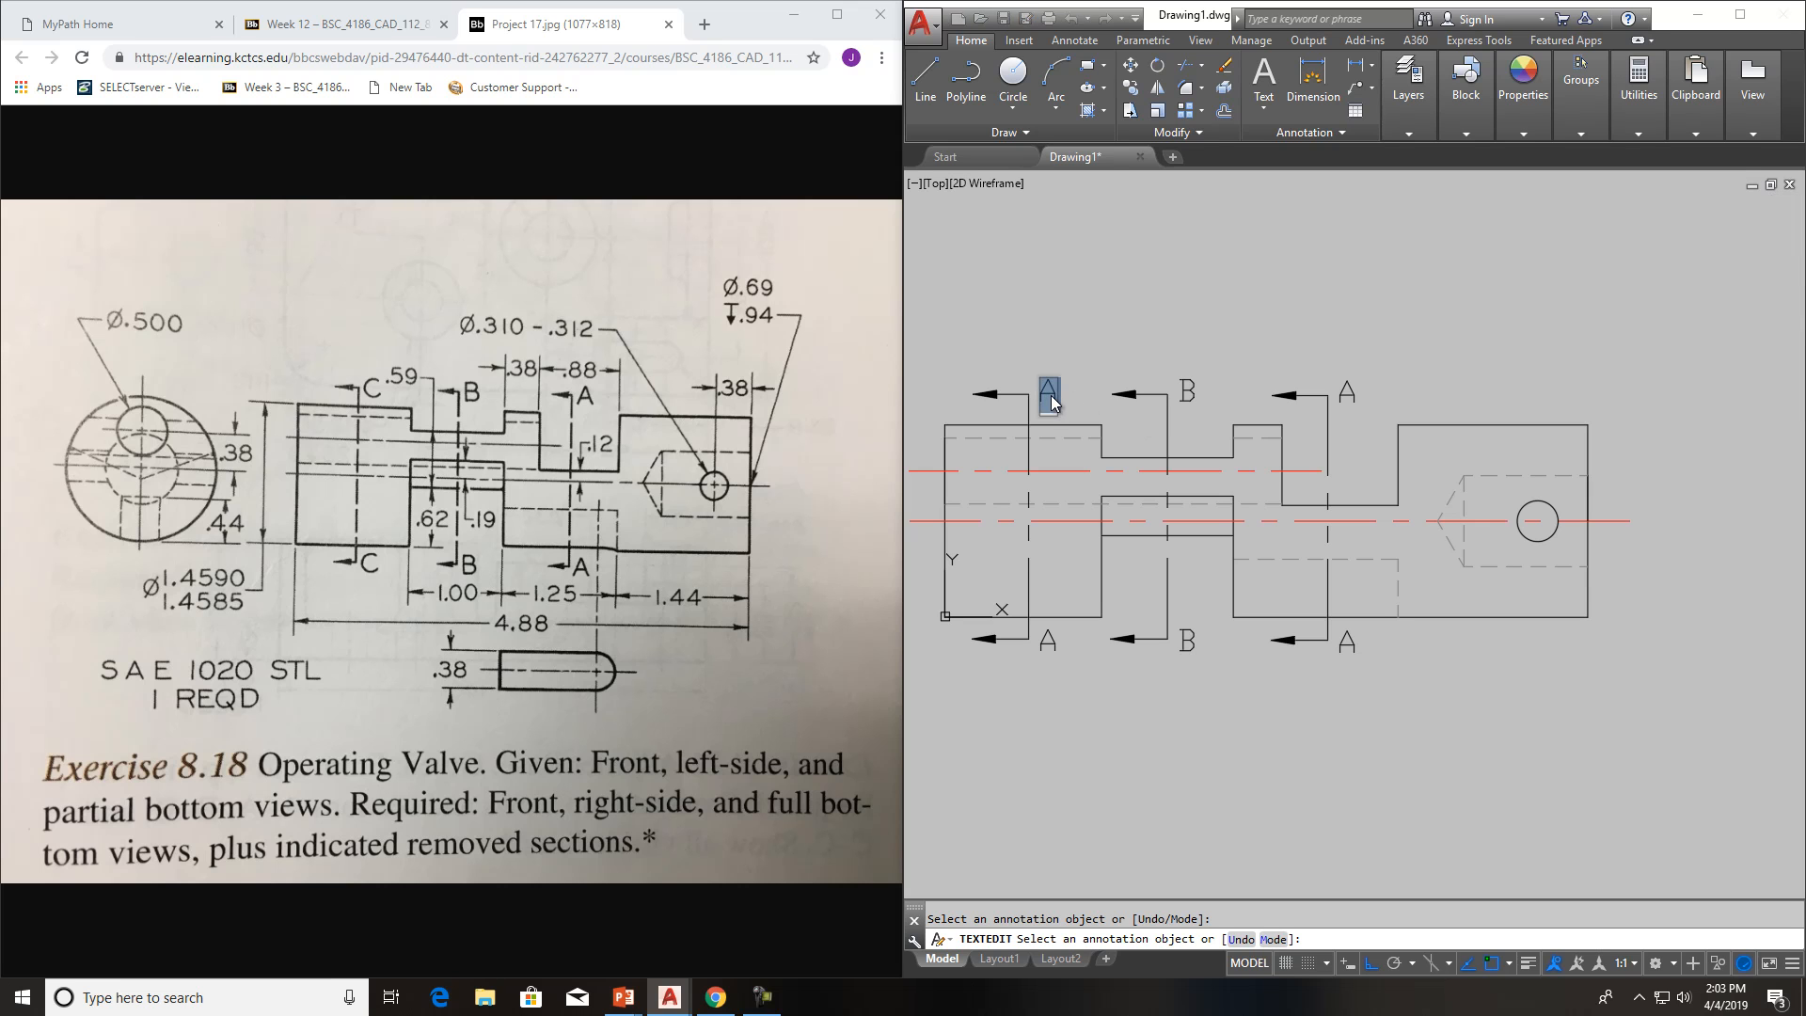
{"action": "left_click", "coordinate": [1097, 402]}
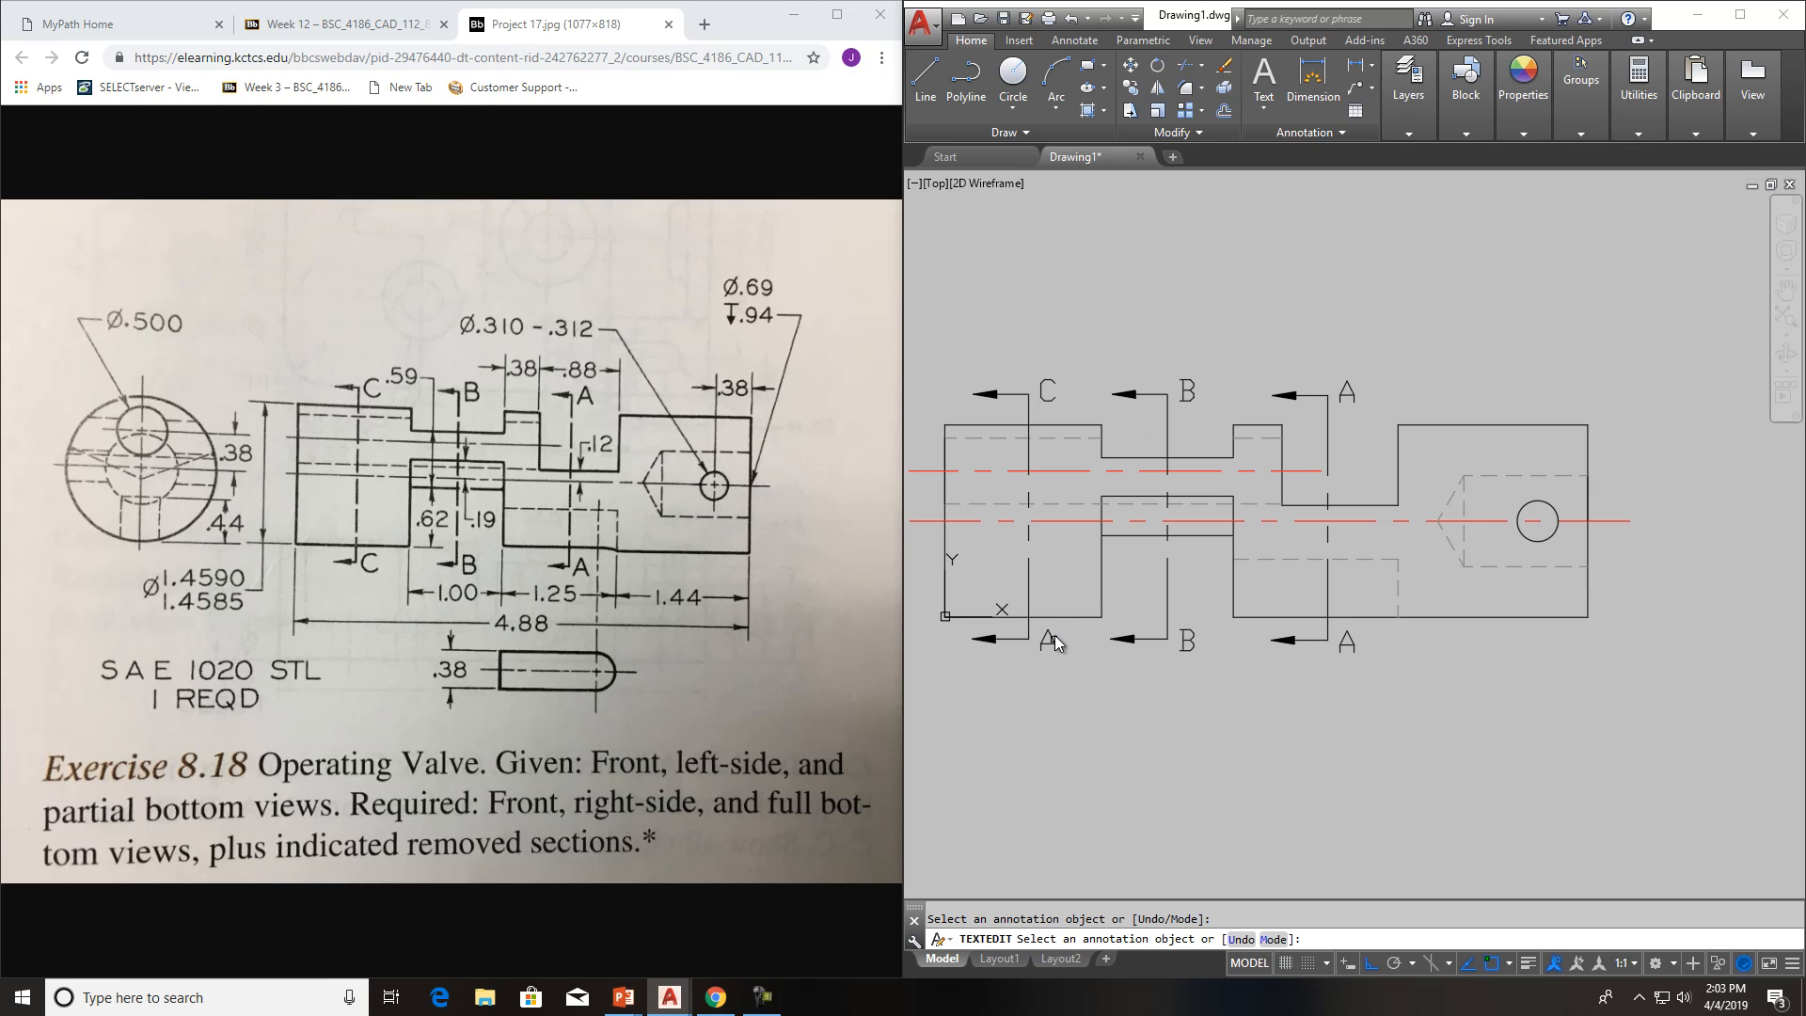
{"action": "left_click", "coordinate": [1048, 641]}
{"action": "type", "text": "C"}
{"action": "left_click", "coordinate": [1149, 685]}
Copy the whole left-side view to the open space above the front view's right end, with Ortho off
{"action": "scroll", "coordinate": [1362, 699], "scroll_direction": "down", "scroll_amount": 2}
{"action": "scroll", "coordinate": [1324, 697], "scroll_direction": "down", "scroll_amount": 2}
{"action": "mouse_move", "coordinate": [1310, 695]}
{"action": "middle_mouse_down"}
{"action": "mouse_move", "coordinate": [1260, 686]}
{"action": "mouse_move", "coordinate": [1319, 656]}
{"action": "middle_mouse_up"}
{"action": "scroll", "coordinate": [1261, 685], "scroll_direction": "up", "scroll_amount": 2}
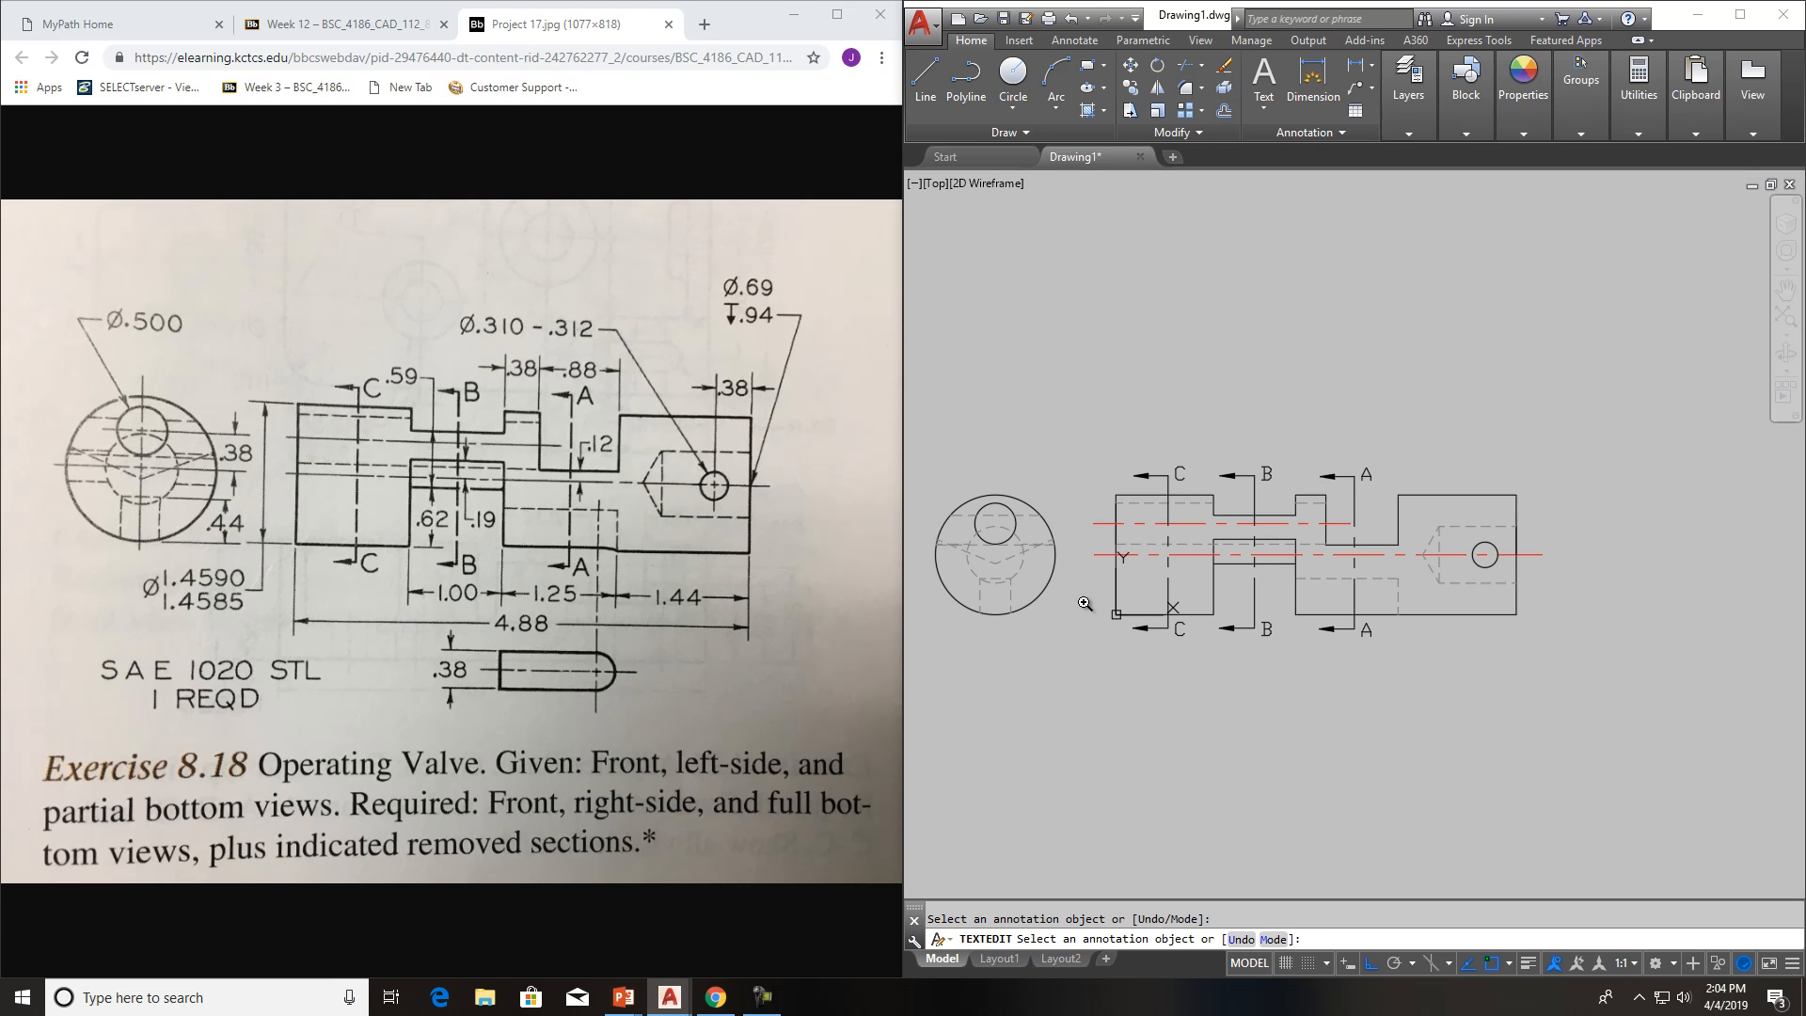
{"action": "key", "text": "Escape"}
{"action": "left_click", "coordinate": [1056, 643]}
{"action": "left_click", "coordinate": [978, 451]}
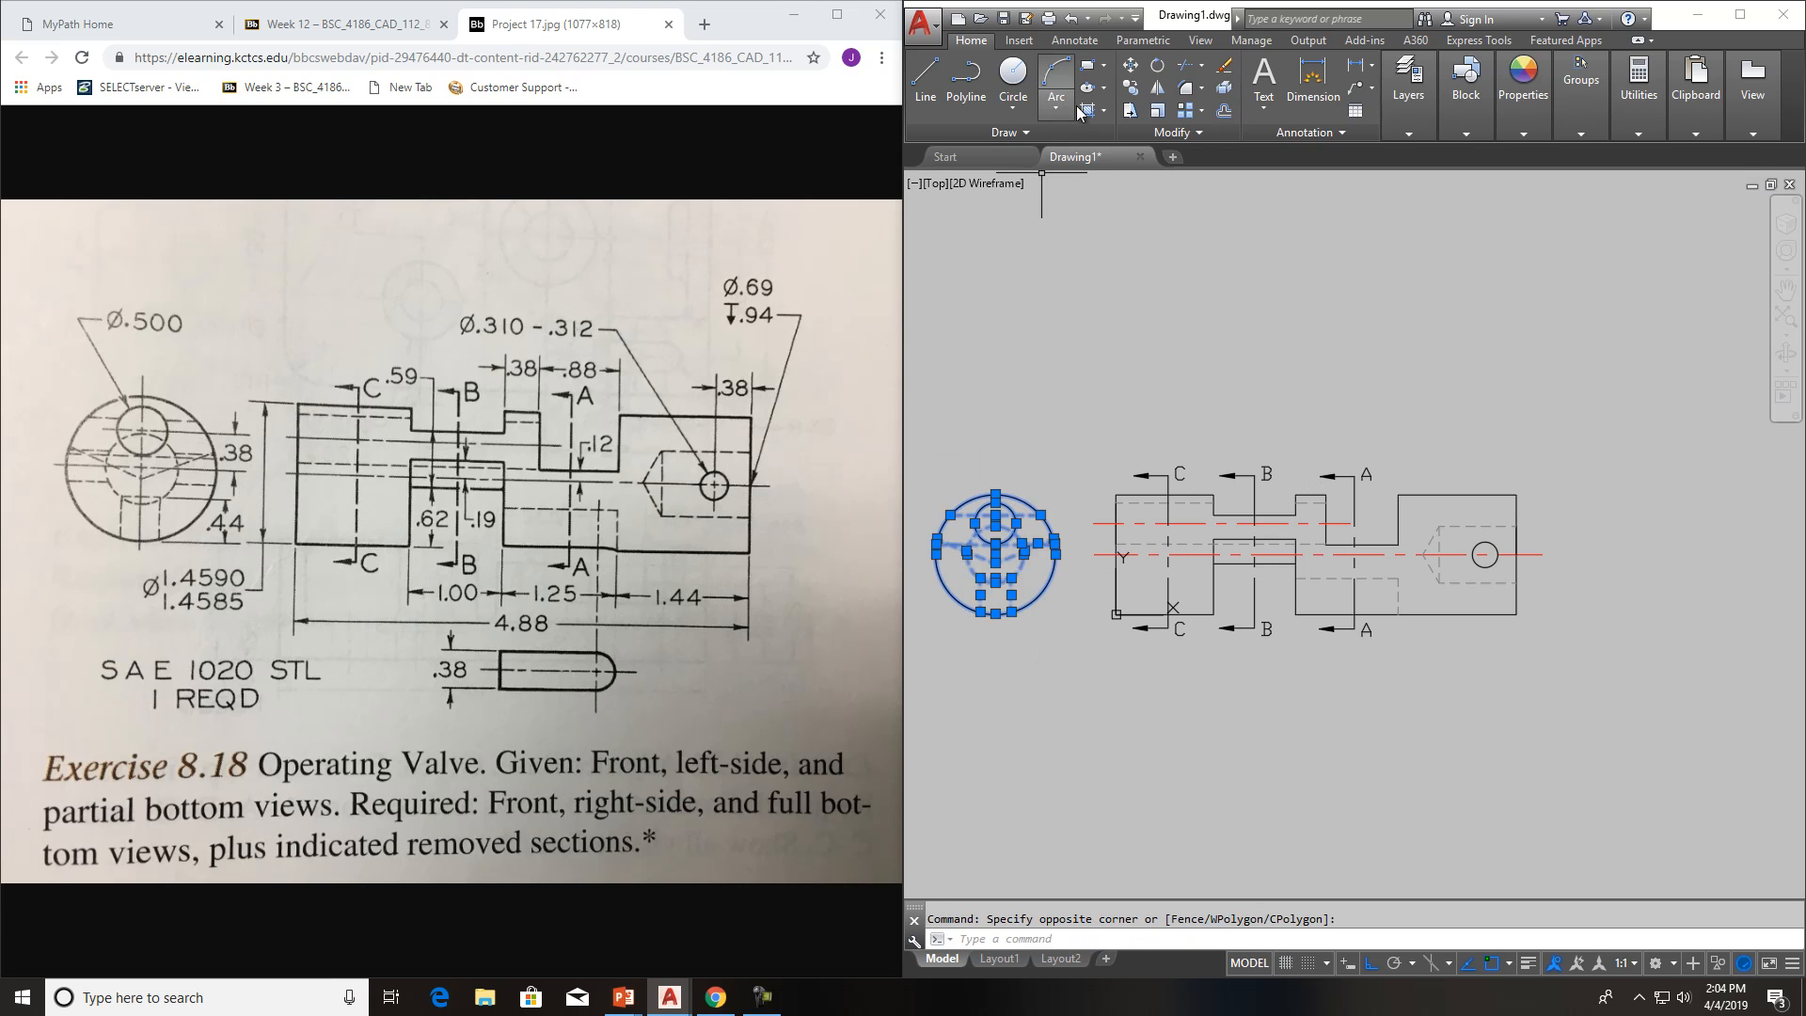
{"action": "left_click", "coordinate": [994, 550]}
{"action": "scroll", "coordinate": [1178, 573], "scroll_direction": "down", "scroll_amount": 2}
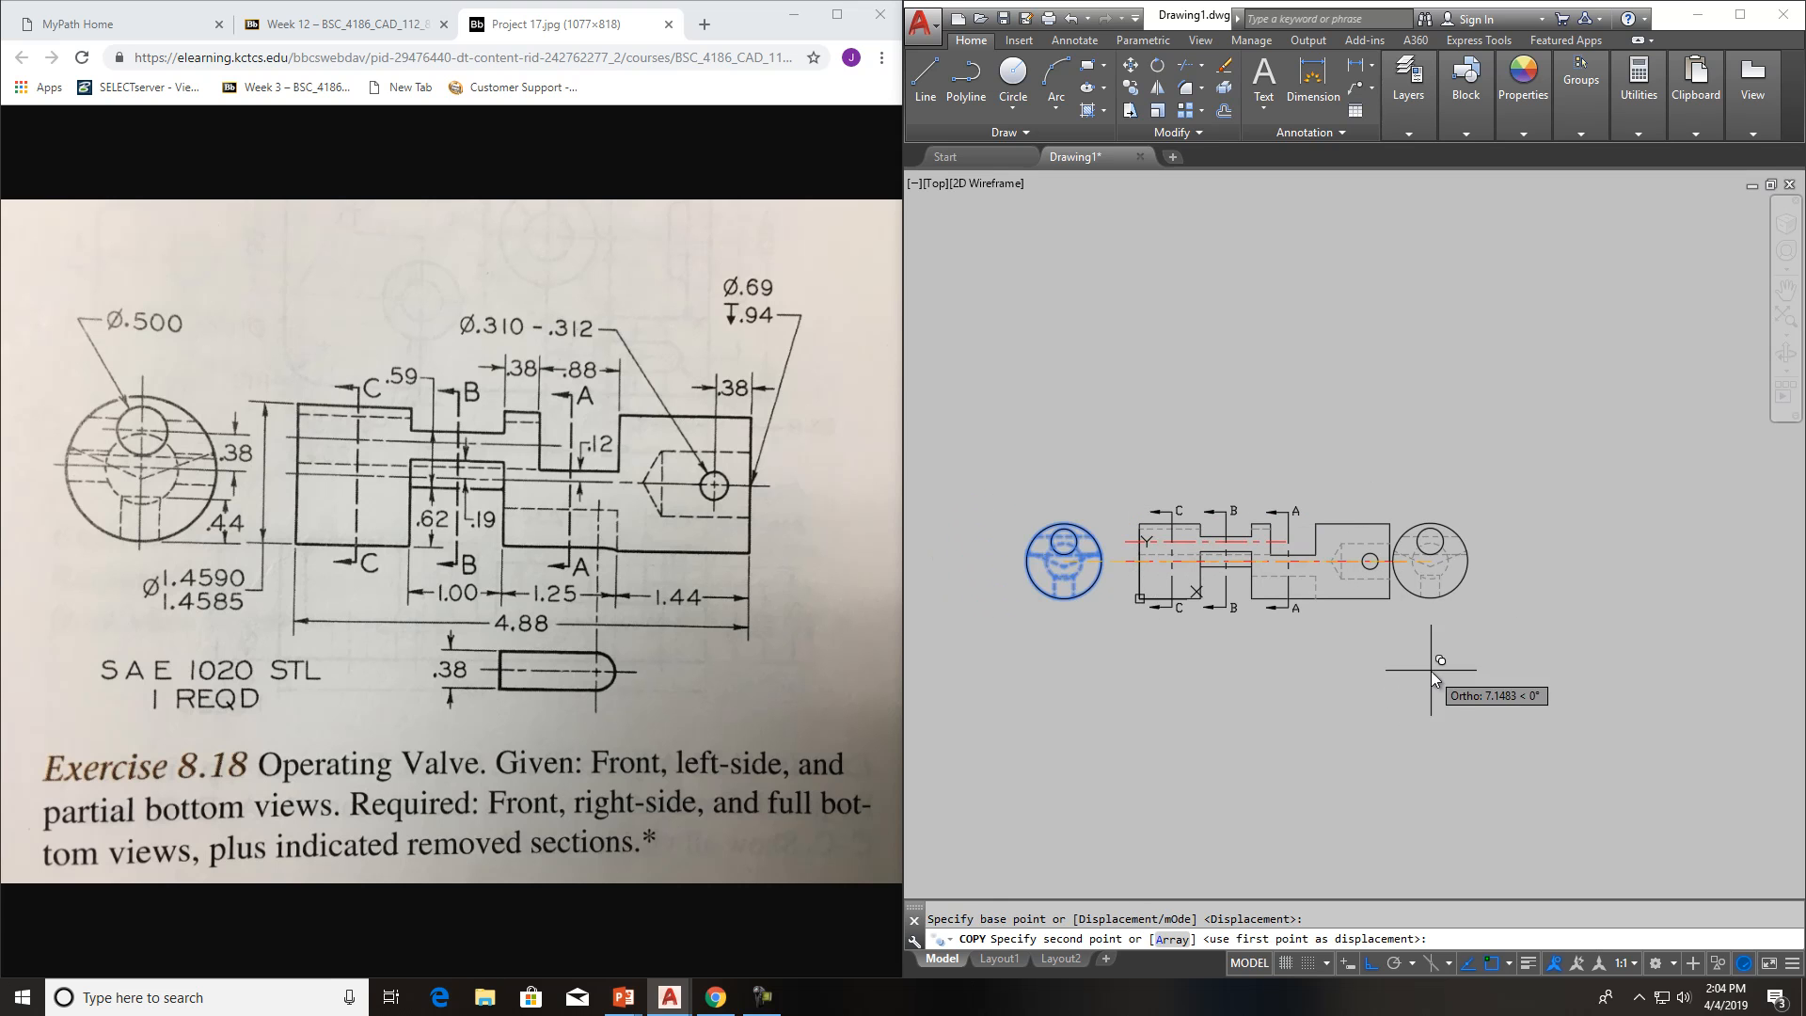
{"action": "left_click", "coordinate": [1372, 963]}
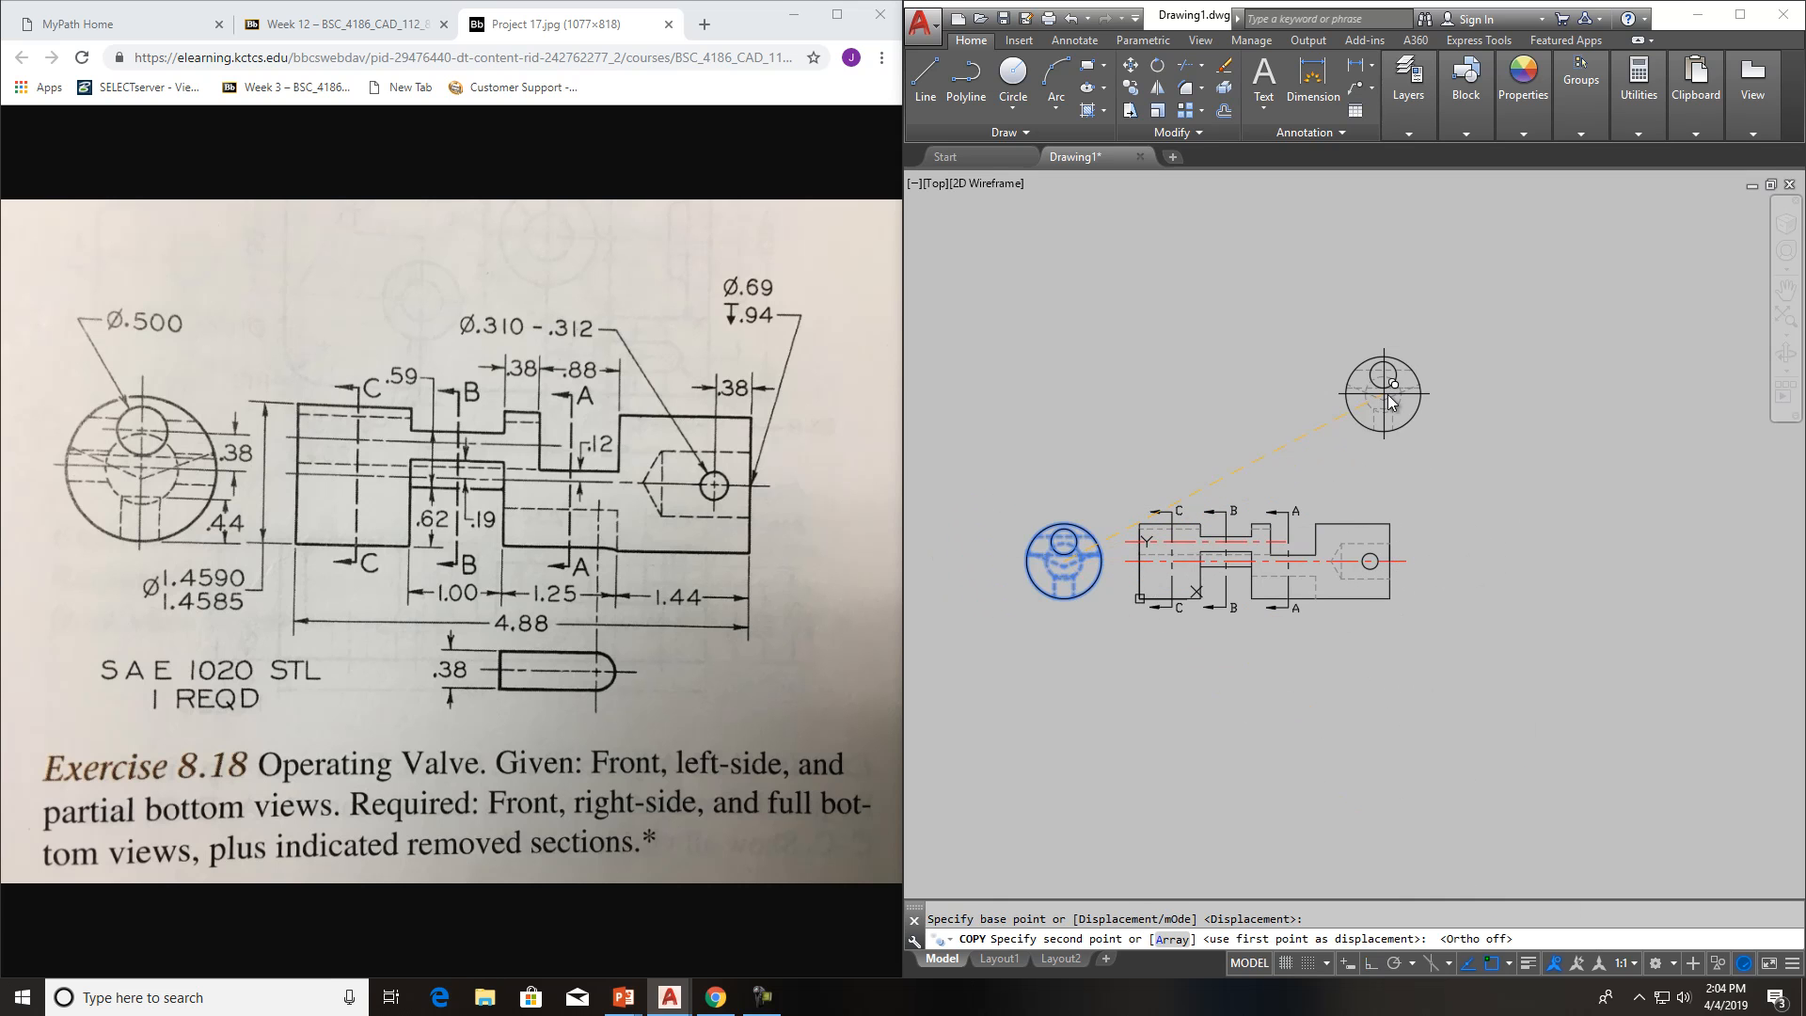
{"action": "left_click", "coordinate": [1369, 395]}
{"action": "key", "text": "Escape"}
Draw a horizontal line from the floor of the front view's notch at section A-A leftward across the left-side view
{"action": "scroll", "coordinate": [1357, 389], "scroll_direction": "up", "scroll_amount": 2}
{"action": "mouse_move", "coordinate": [1376, 492]}
{"action": "middle_mouse_down"}
{"action": "mouse_move", "coordinate": [1363, 600]}
{"action": "mouse_move", "coordinate": [1485, 580]}
{"action": "middle_mouse_up"}
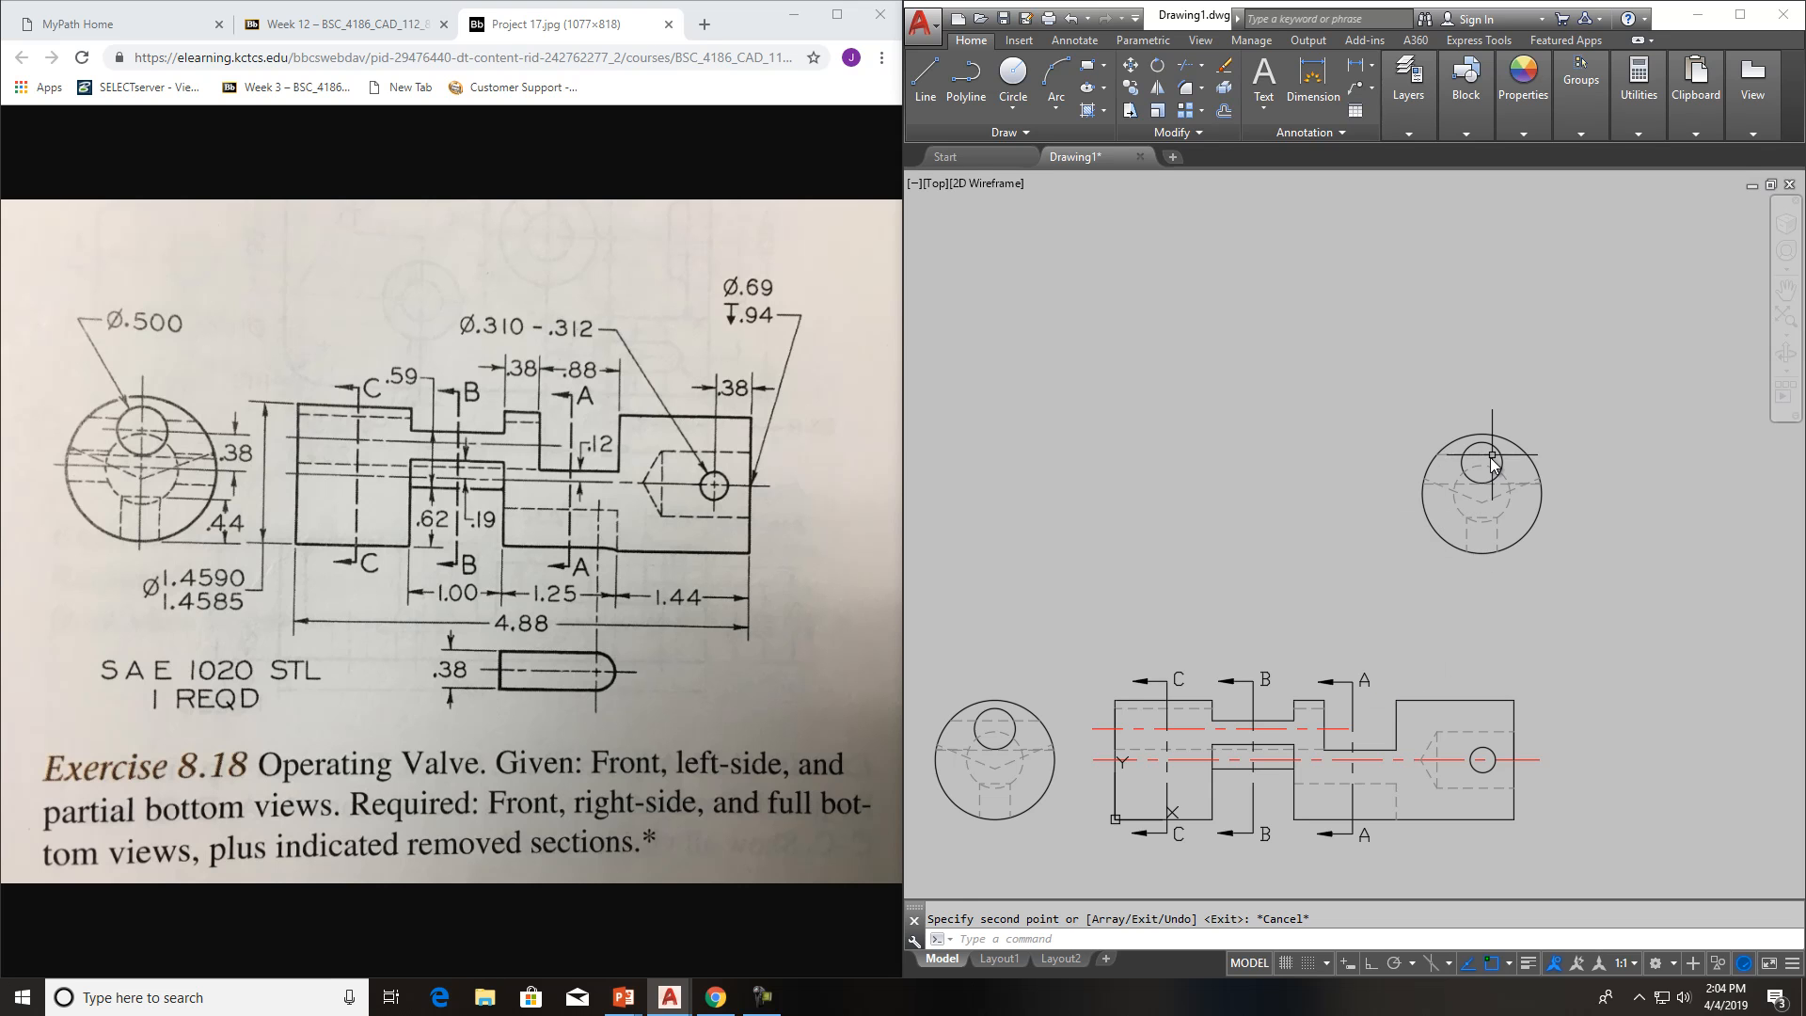
{"action": "scroll", "coordinate": [1492, 487], "scroll_direction": "up", "scroll_amount": 2}
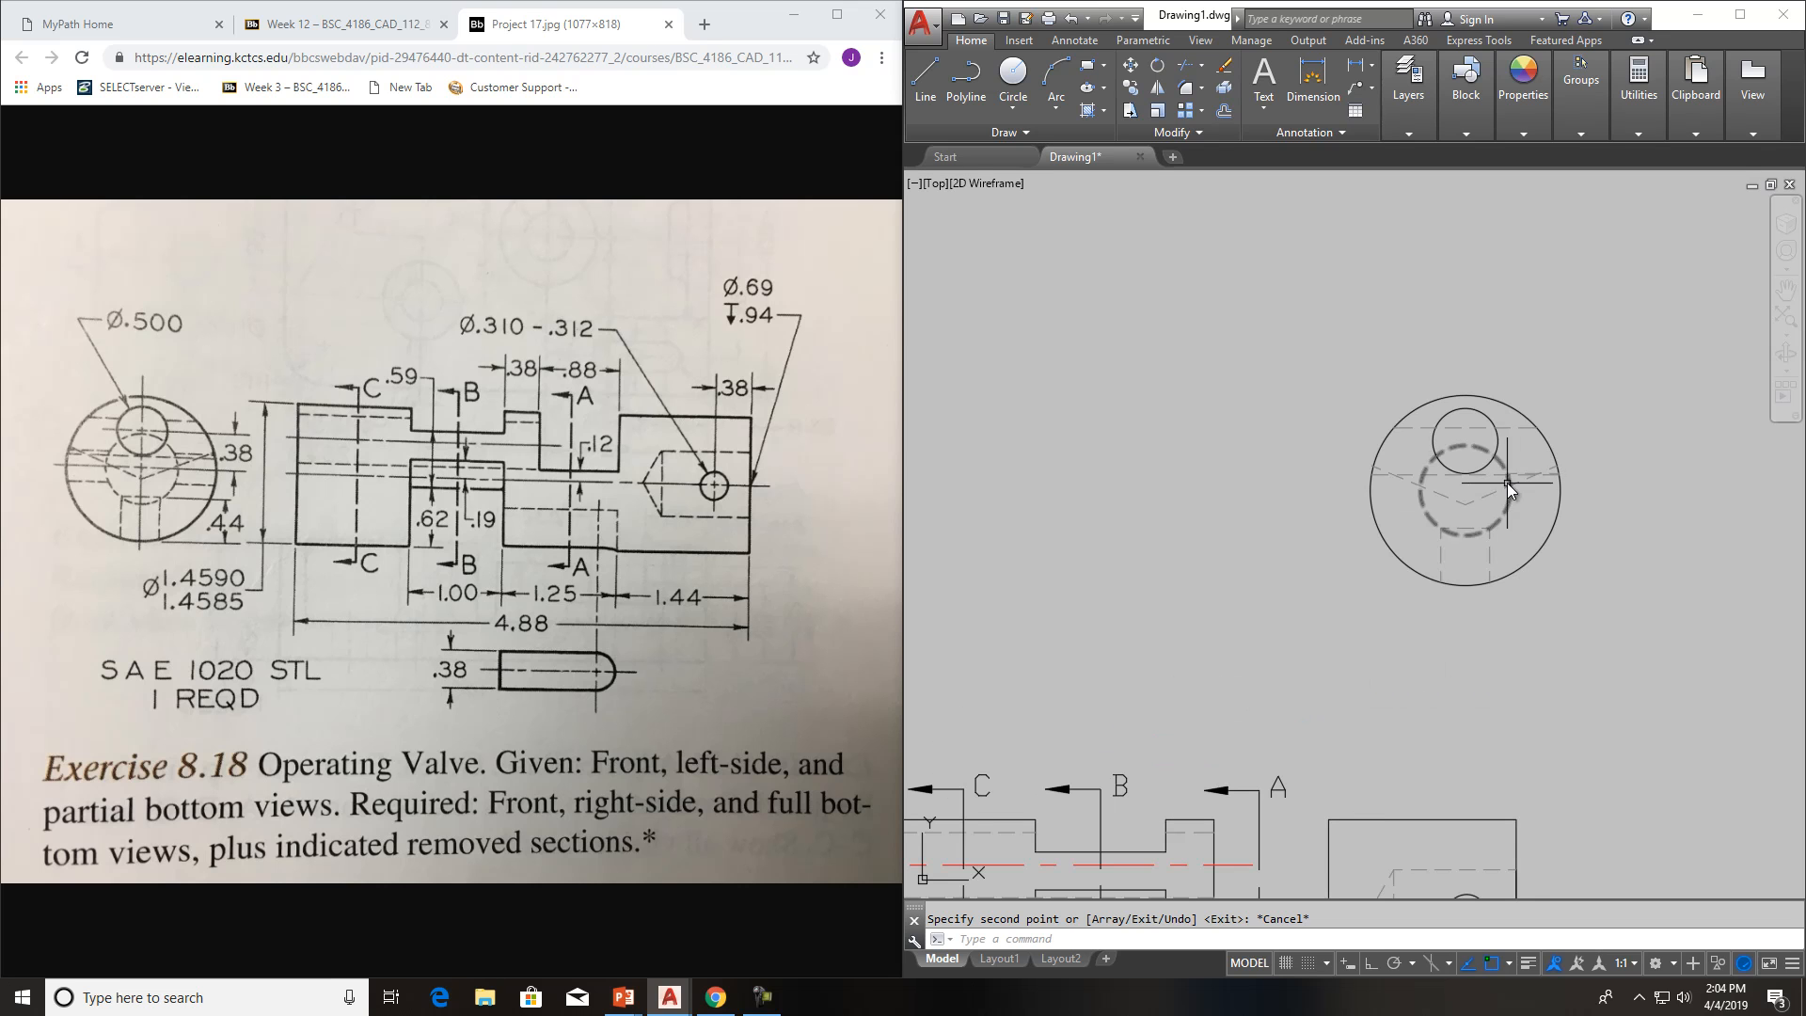
{"action": "scroll", "coordinate": [1328, 842], "scroll_direction": "down", "scroll_amount": 1}
{"action": "scroll", "coordinate": [1319, 792], "scroll_direction": "down", "scroll_amount": 1}
{"action": "middle_click_drag", "start_coordinate": [1319, 792], "coordinate": [1310, 773]}
{"action": "key", "text": "Escape"}
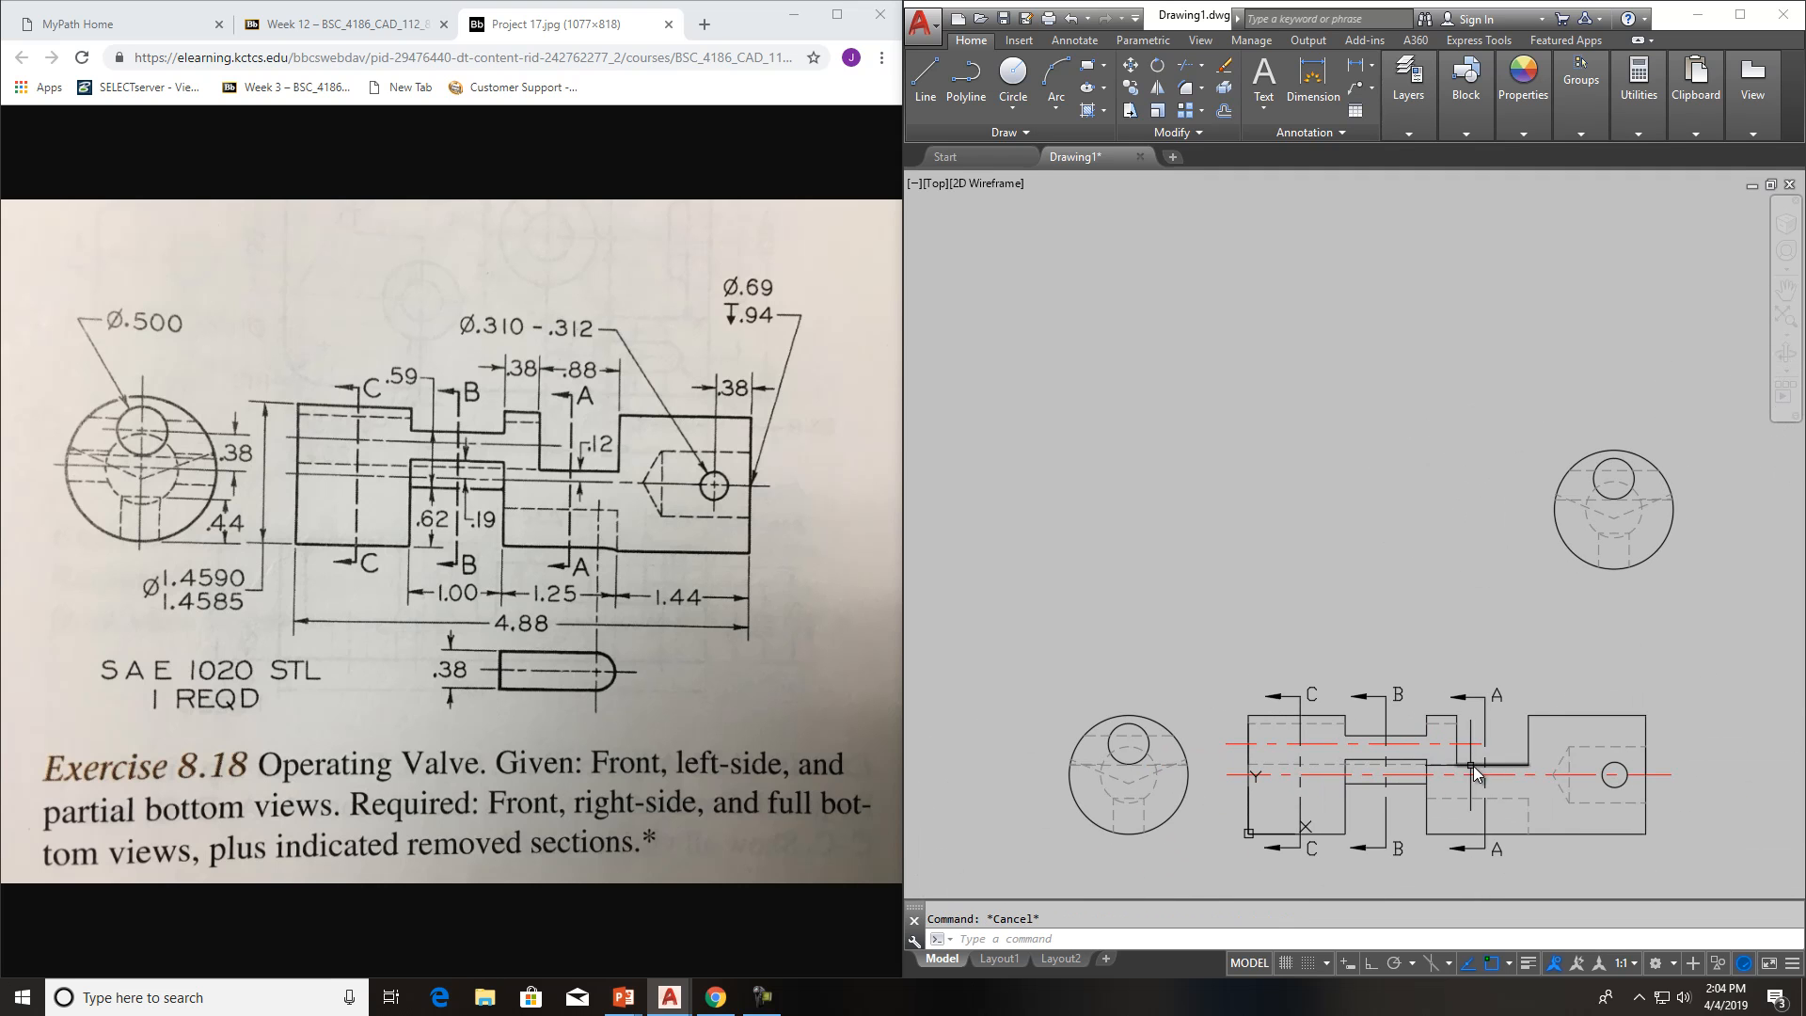
{"action": "left_click", "coordinate": [925, 80]}
{"action": "scroll", "coordinate": [1497, 758], "scroll_direction": "up", "scroll_amount": 4}
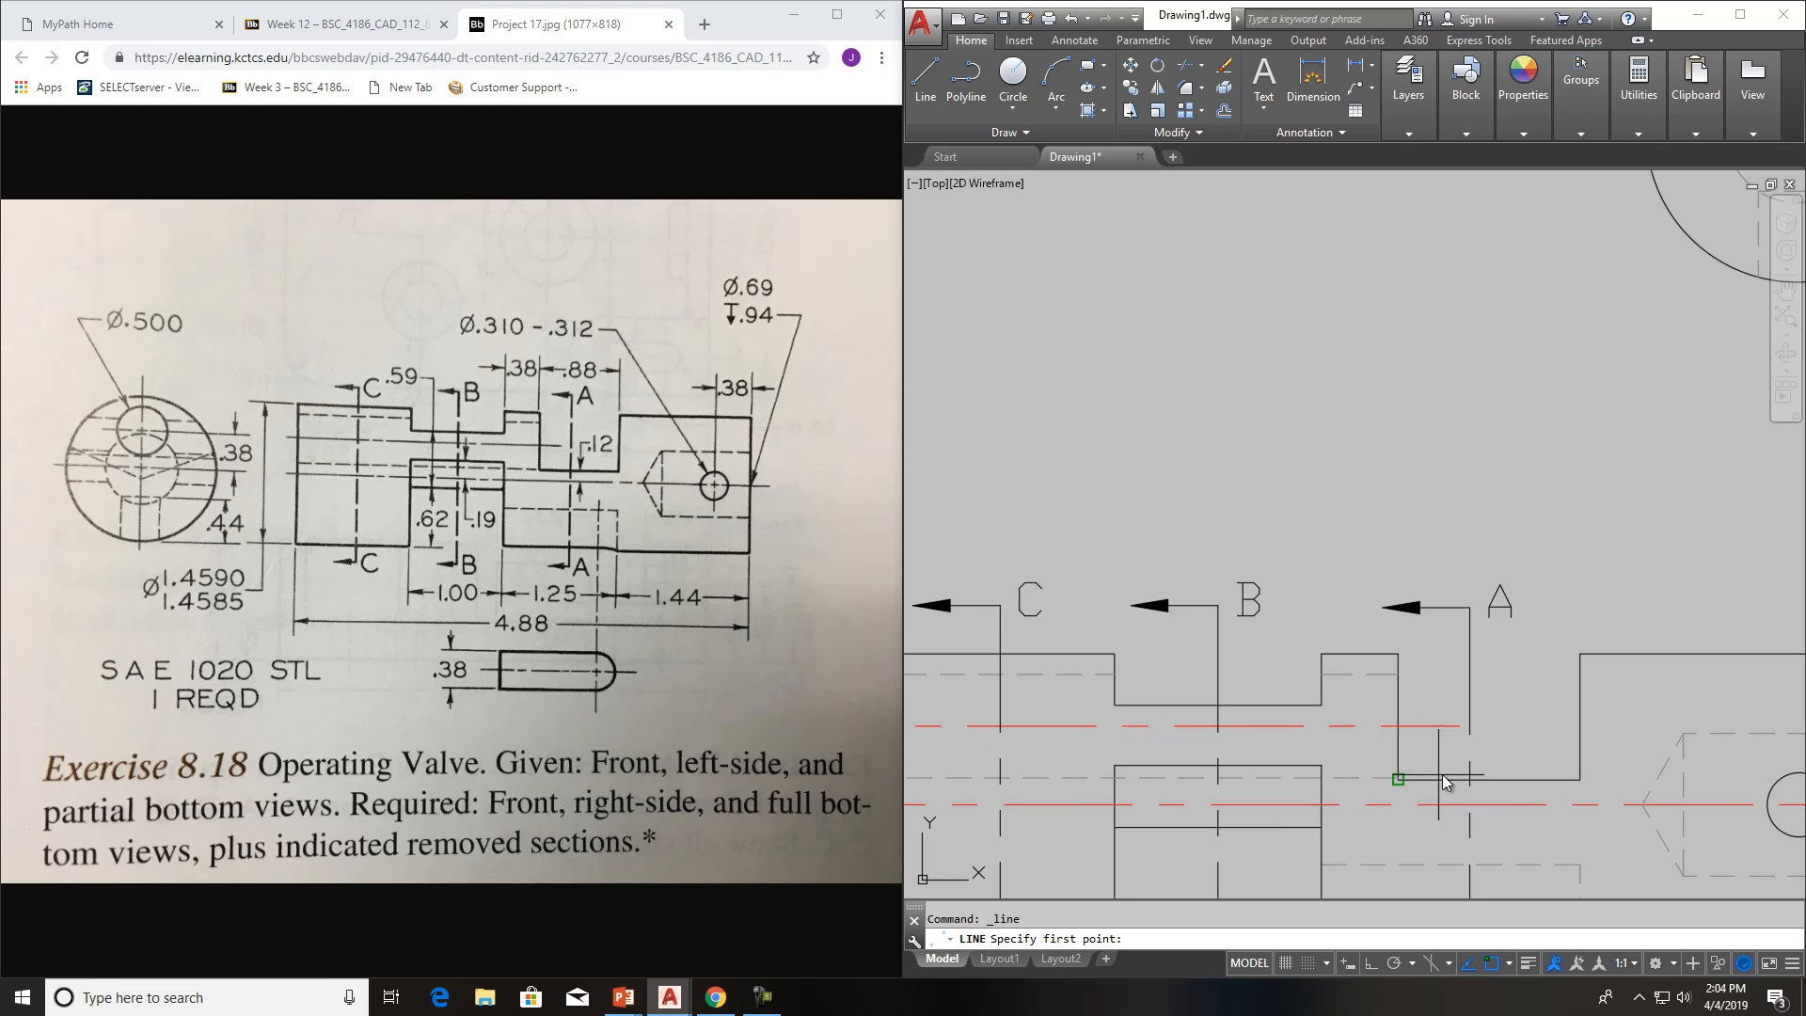
{"action": "scroll", "coordinate": [1407, 788], "scroll_direction": "up", "scroll_amount": 2}
{"action": "left_click", "coordinate": [1373, 760]}
{"action": "scroll", "coordinate": [1373, 760], "scroll_direction": "down", "scroll_amount": 4}
{"action": "scroll", "coordinate": [1373, 760], "scroll_direction": "down", "scroll_amount": 4}
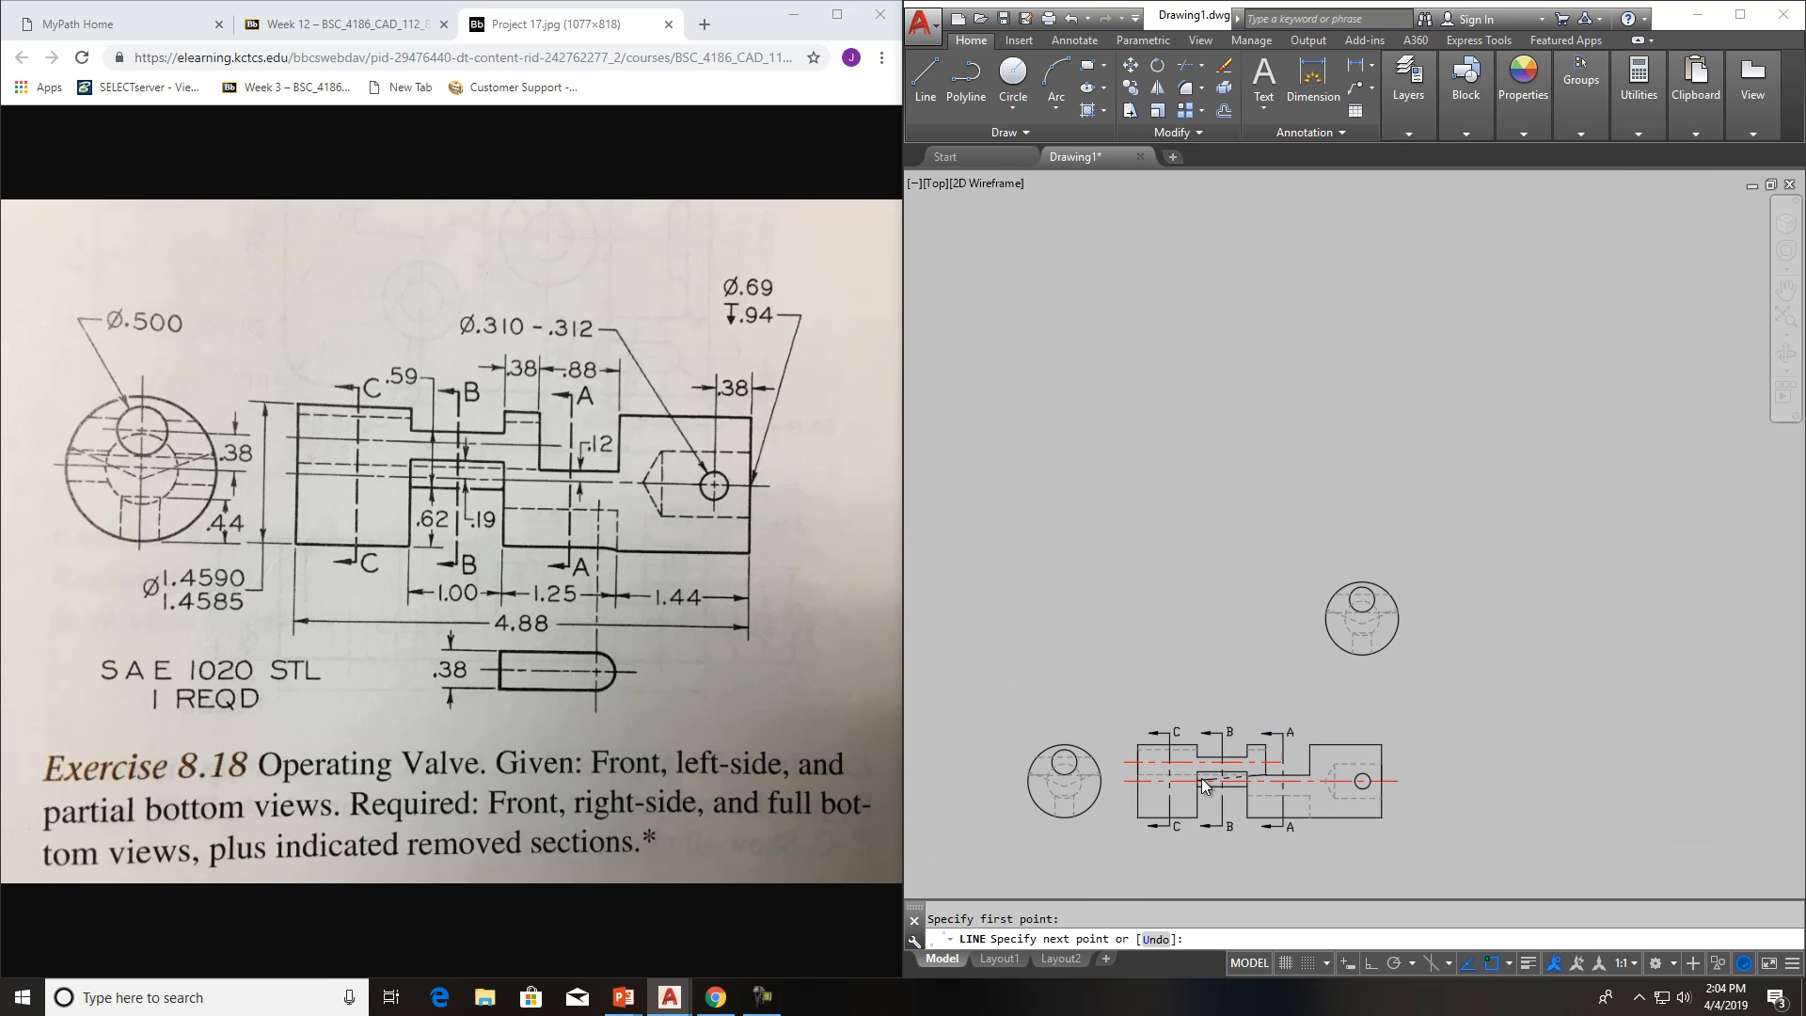
{"action": "left_click", "coordinate": [986, 781]}
{"action": "key", "text": "Escape"}
Delete the dashed projection line running through the left-side view
{"action": "scroll", "coordinate": [1027, 786], "scroll_direction": "up", "scroll_amount": 6}
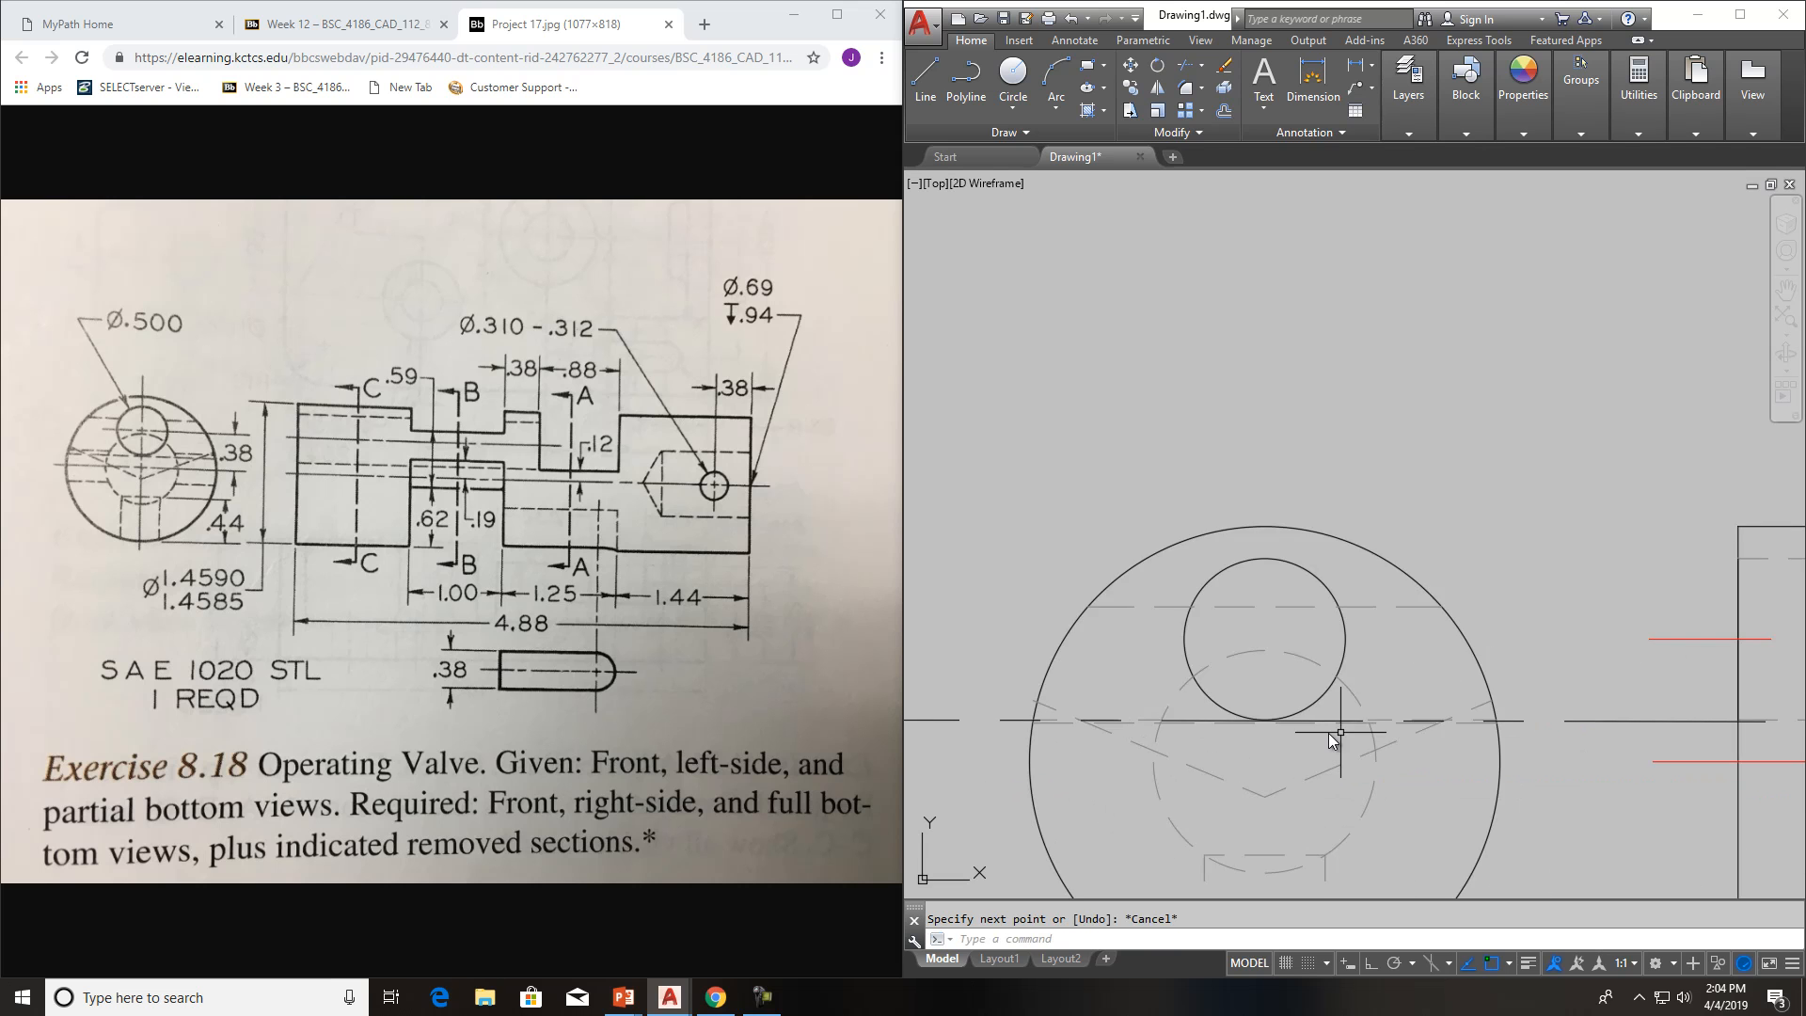
{"action": "scroll", "coordinate": [1543, 742], "scroll_direction": "down", "scroll_amount": 3}
{"action": "scroll", "coordinate": [1573, 741], "scroll_direction": "down", "scroll_amount": 3}
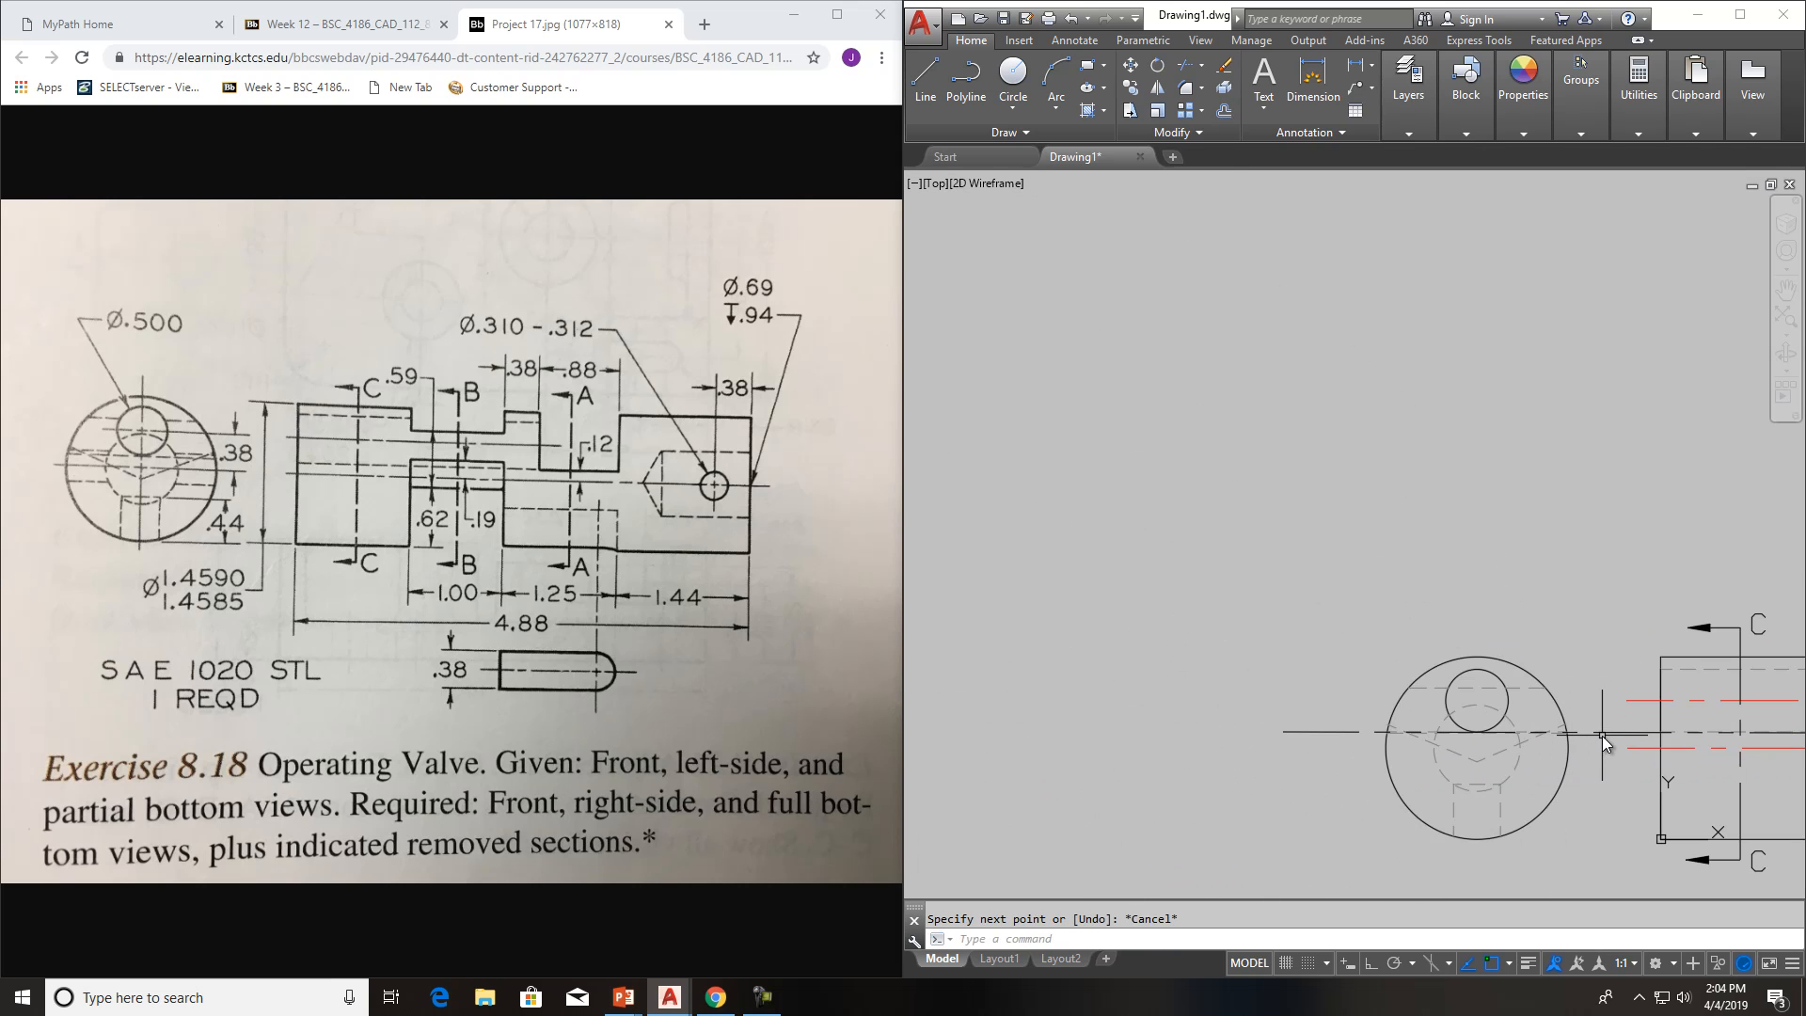
{"action": "scroll", "coordinate": [1604, 733], "scroll_direction": "up", "scroll_amount": 1}
{"action": "left_click", "coordinate": [1608, 730]}
{"action": "scroll", "coordinate": [1572, 765], "scroll_direction": "up", "scroll_amount": 6}
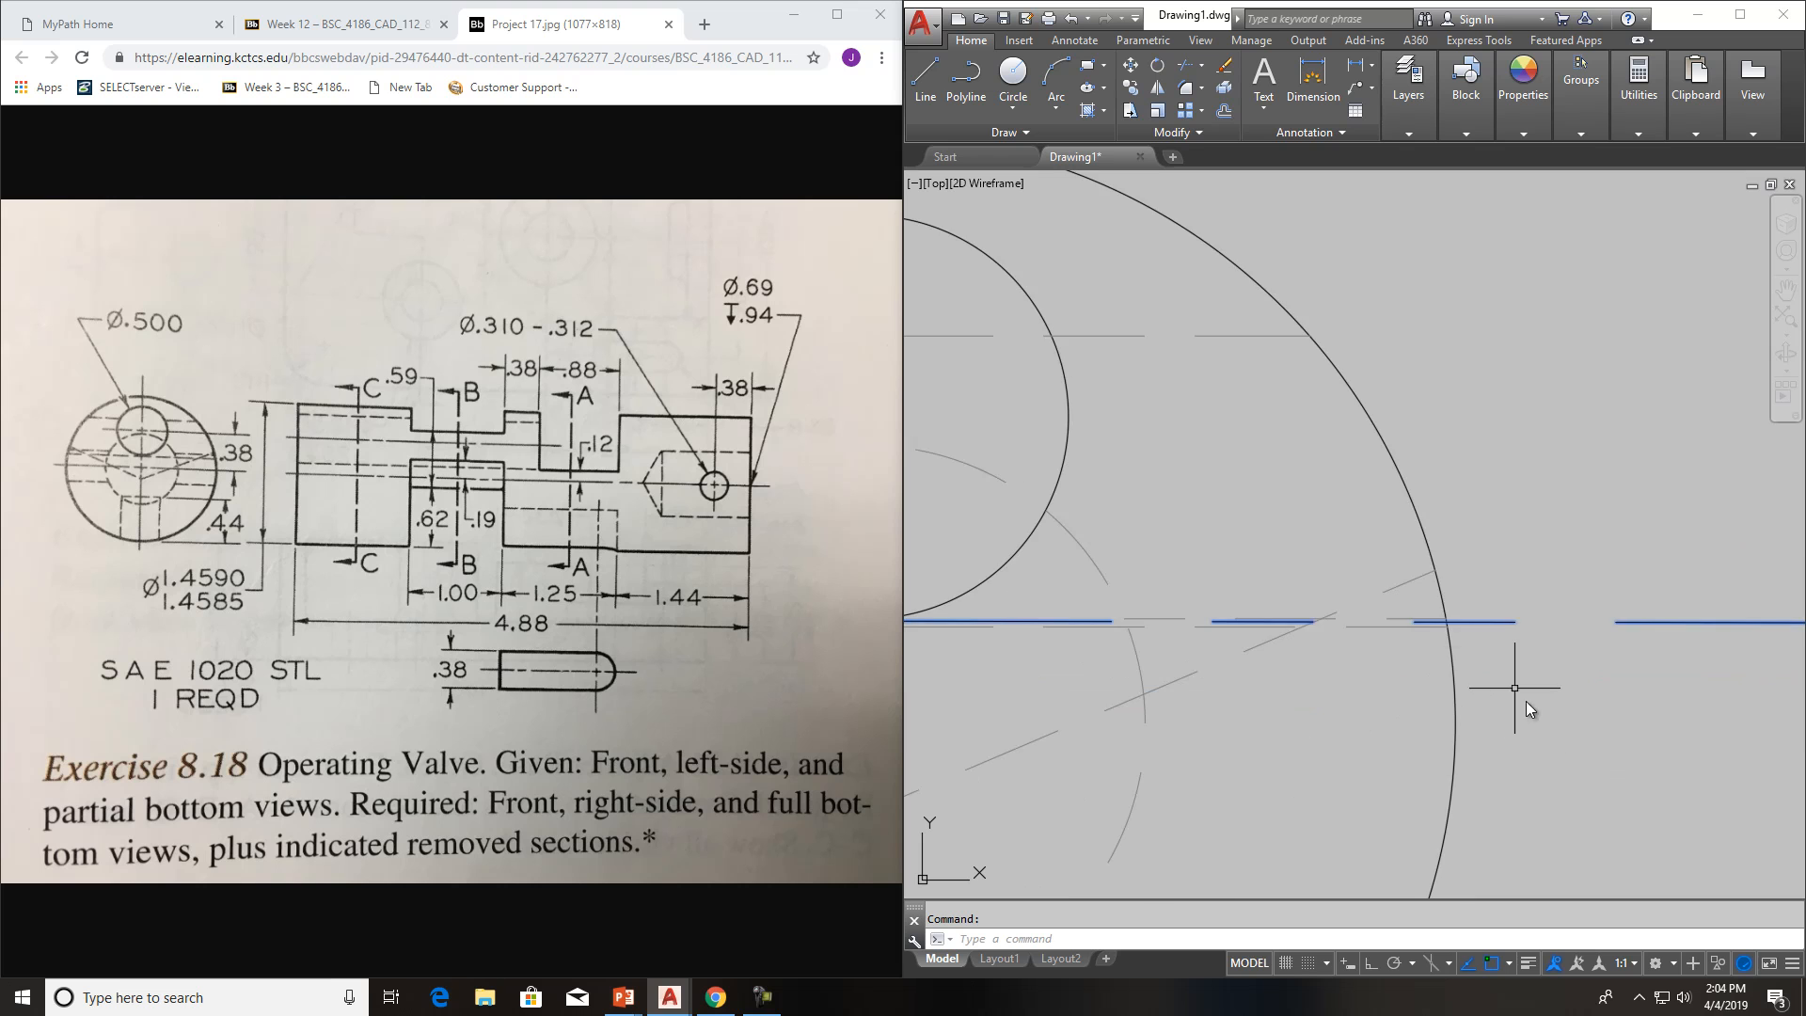
{"action": "scroll", "coordinate": [1463, 634], "scroll_direction": "up", "scroll_amount": 2}
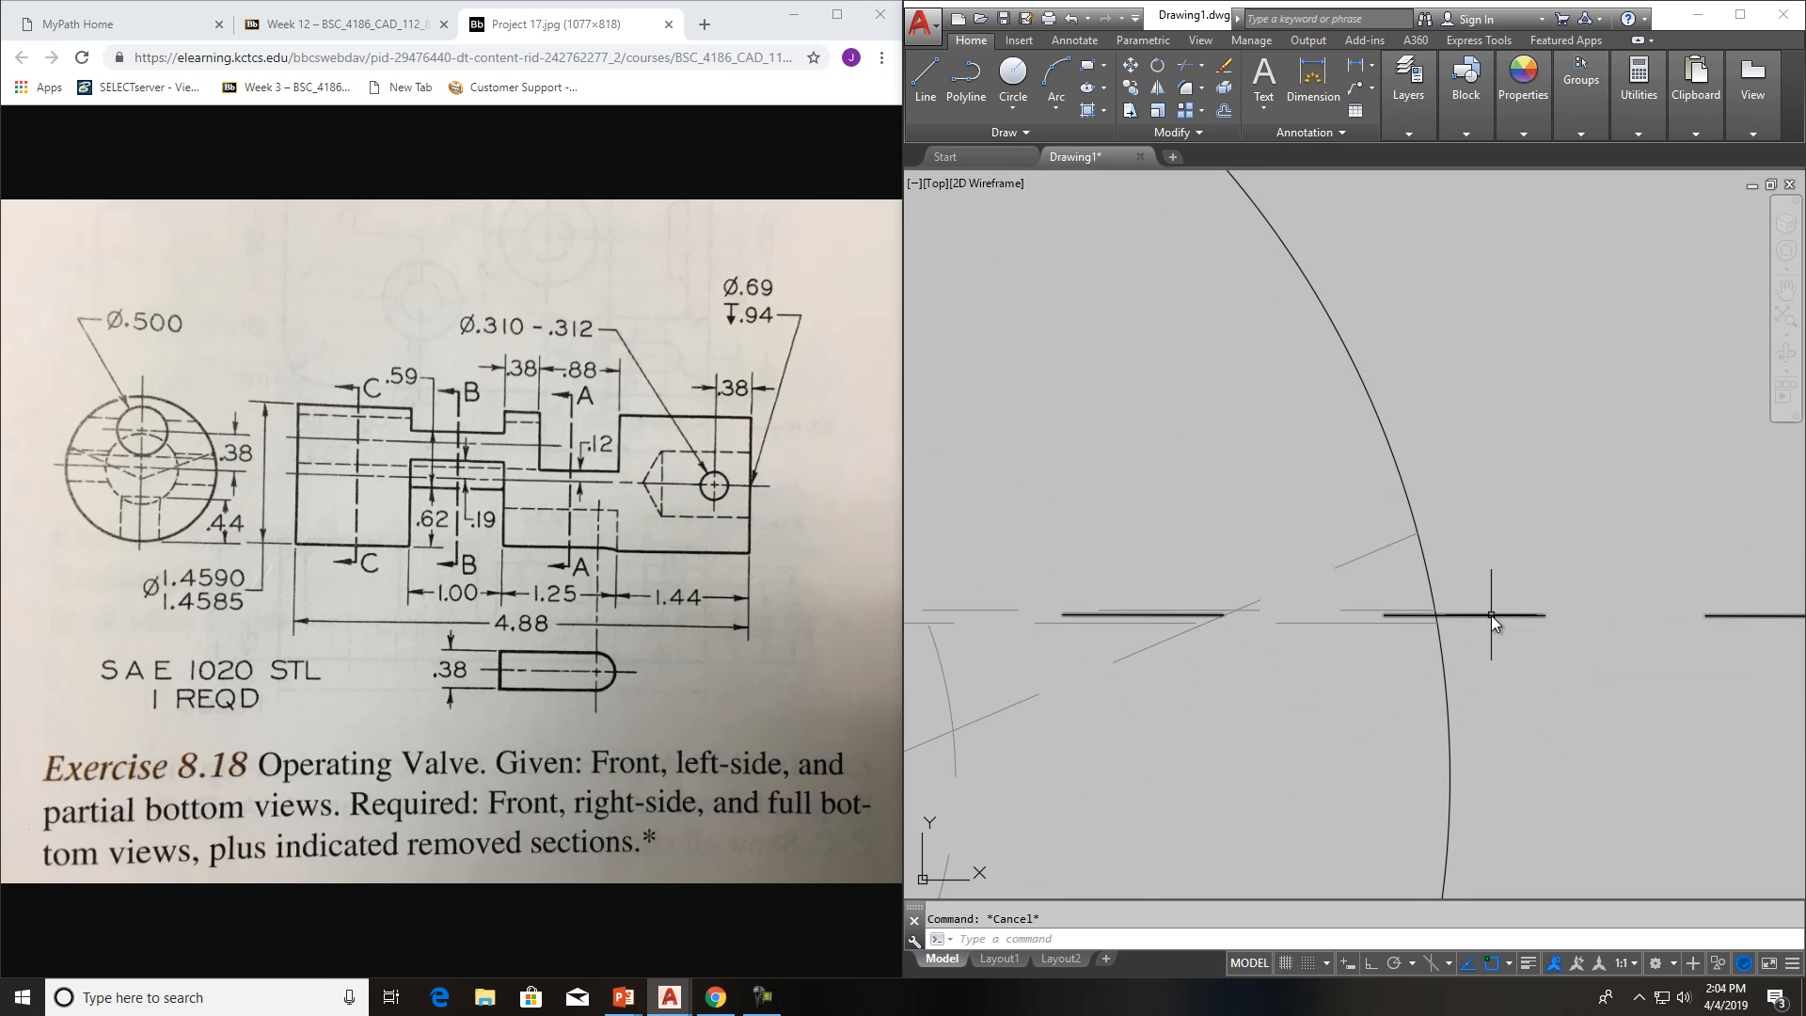
{"action": "key", "text": "Delete"}
Switch from the CUTTING PLANE layer to a continuous-line layer and draw a horizontal line from the notch floor's left corner past the left-side view
{"action": "scroll", "coordinate": [1491, 617], "scroll_direction": "down", "scroll_amount": 8}
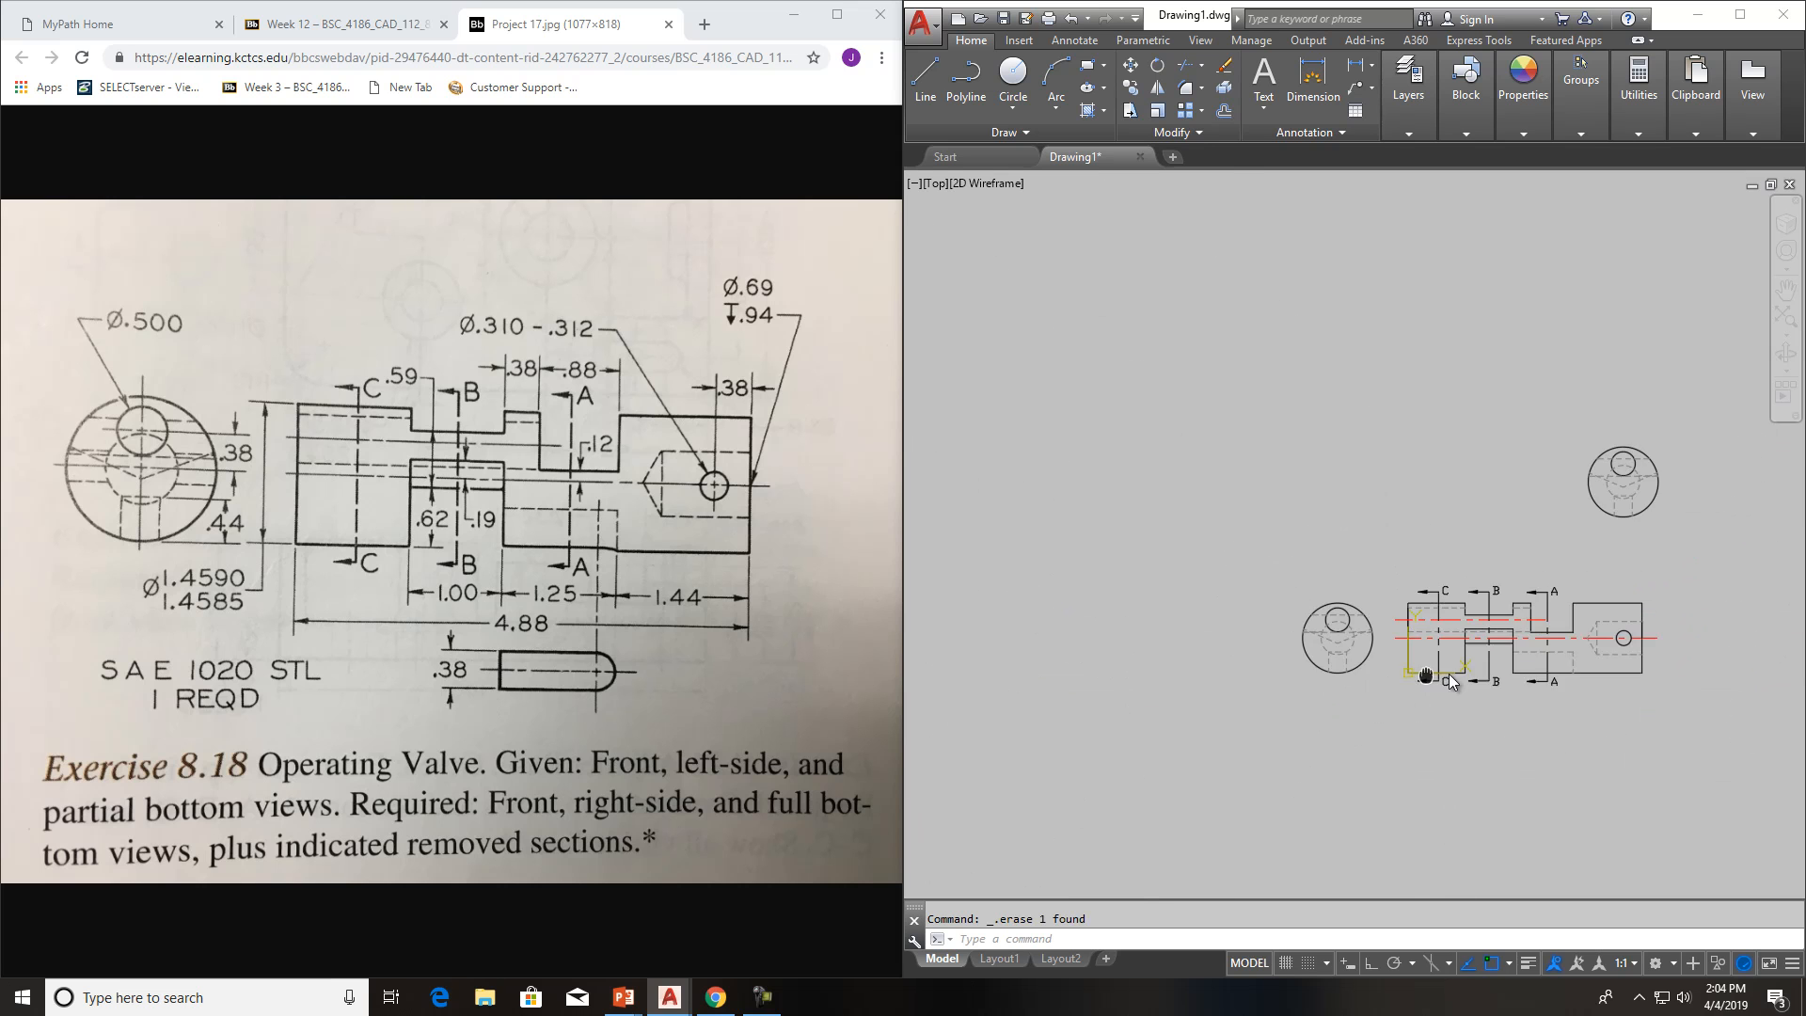
{"action": "scroll", "coordinate": [1489, 658], "scroll_direction": "up", "scroll_amount": 3}
{"action": "scroll", "coordinate": [1467, 612], "scroll_direction": "up", "scroll_amount": 5}
{"action": "key", "text": "space"}
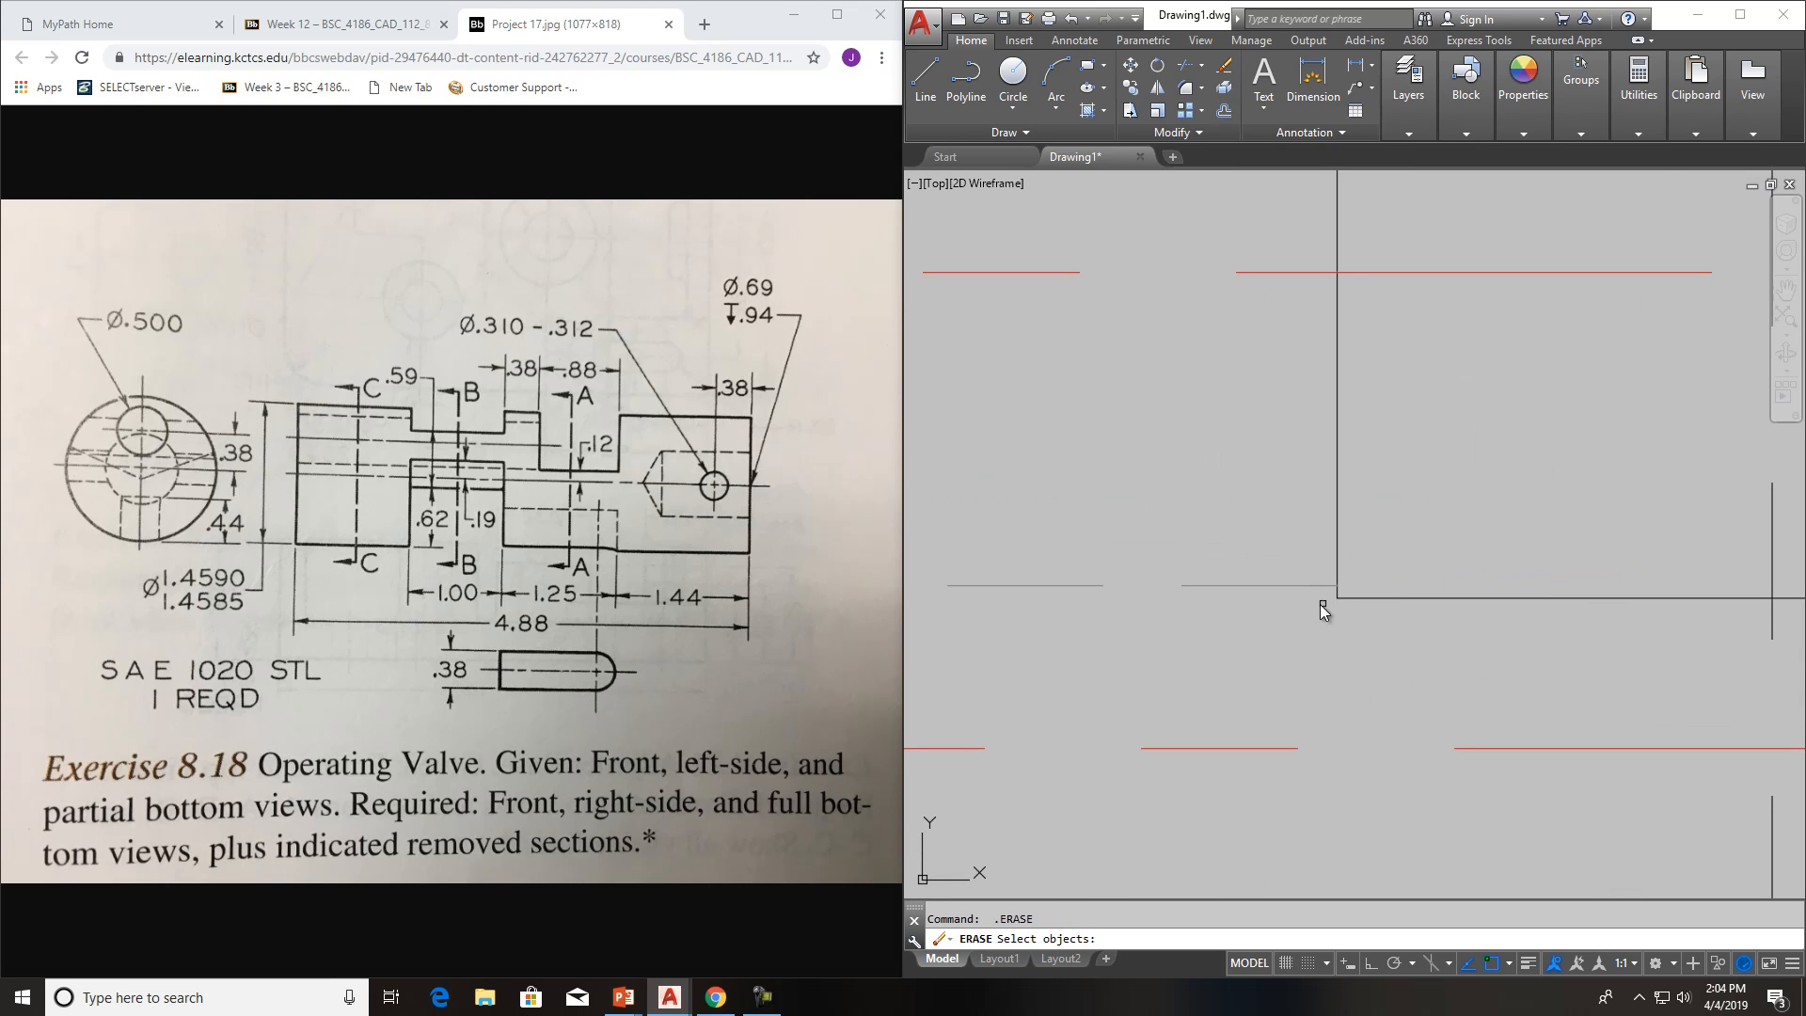
{"action": "left_click", "coordinate": [925, 76]}
{"action": "left_click", "coordinate": [1429, 113]}
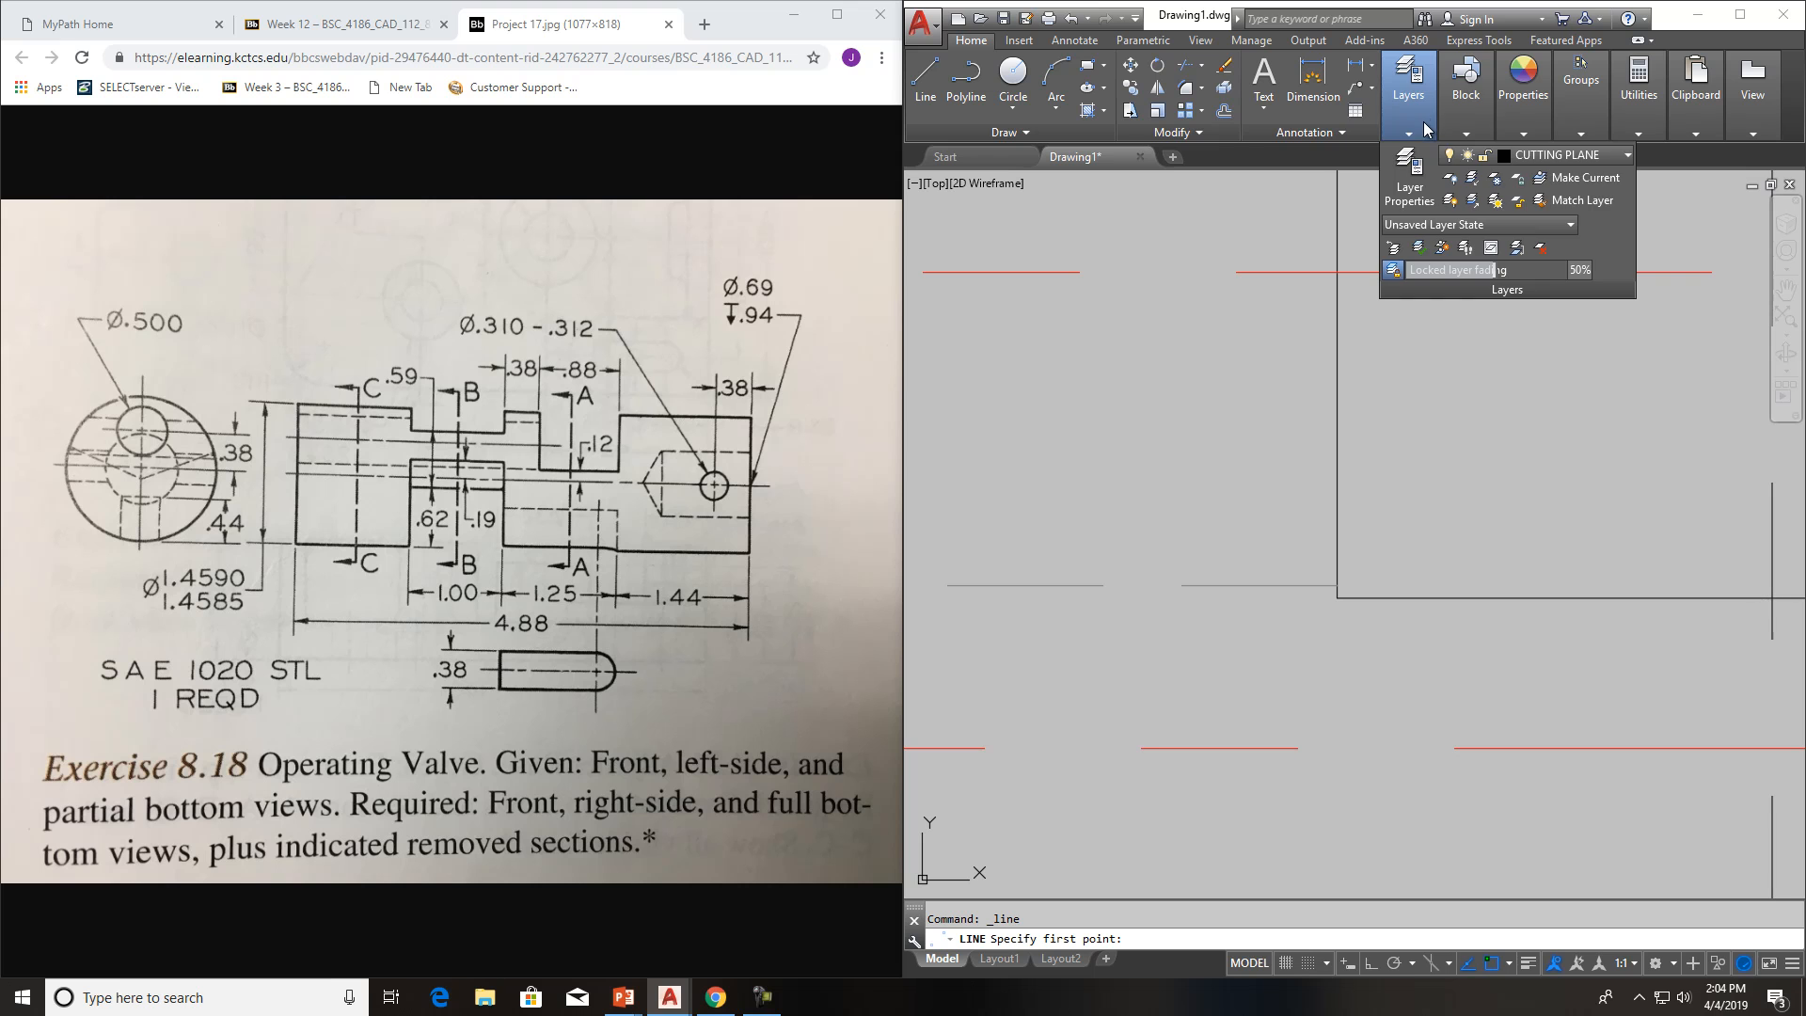
{"action": "left_click", "coordinate": [1604, 156]}
{"action": "left_click", "coordinate": [1585, 183]}
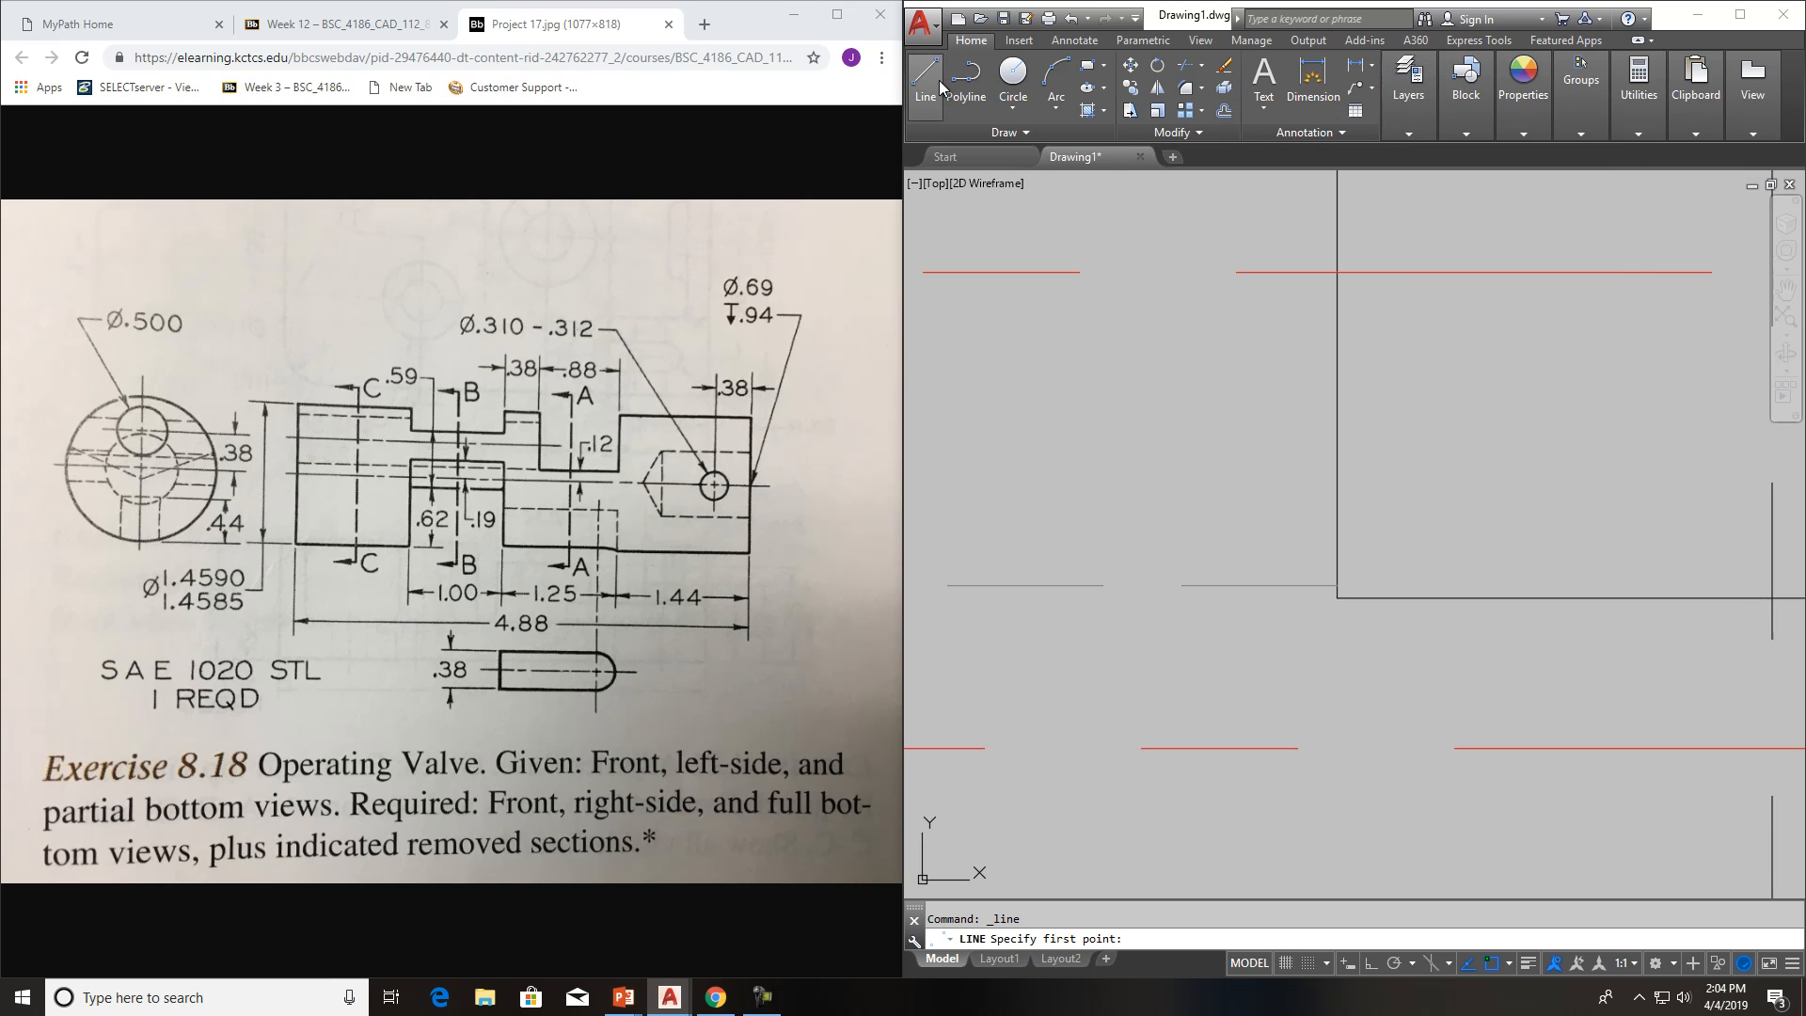
{"action": "left_click", "coordinate": [1336, 599]}
{"action": "scroll", "coordinate": [1343, 604], "scroll_direction": "down", "scroll_amount": 5}
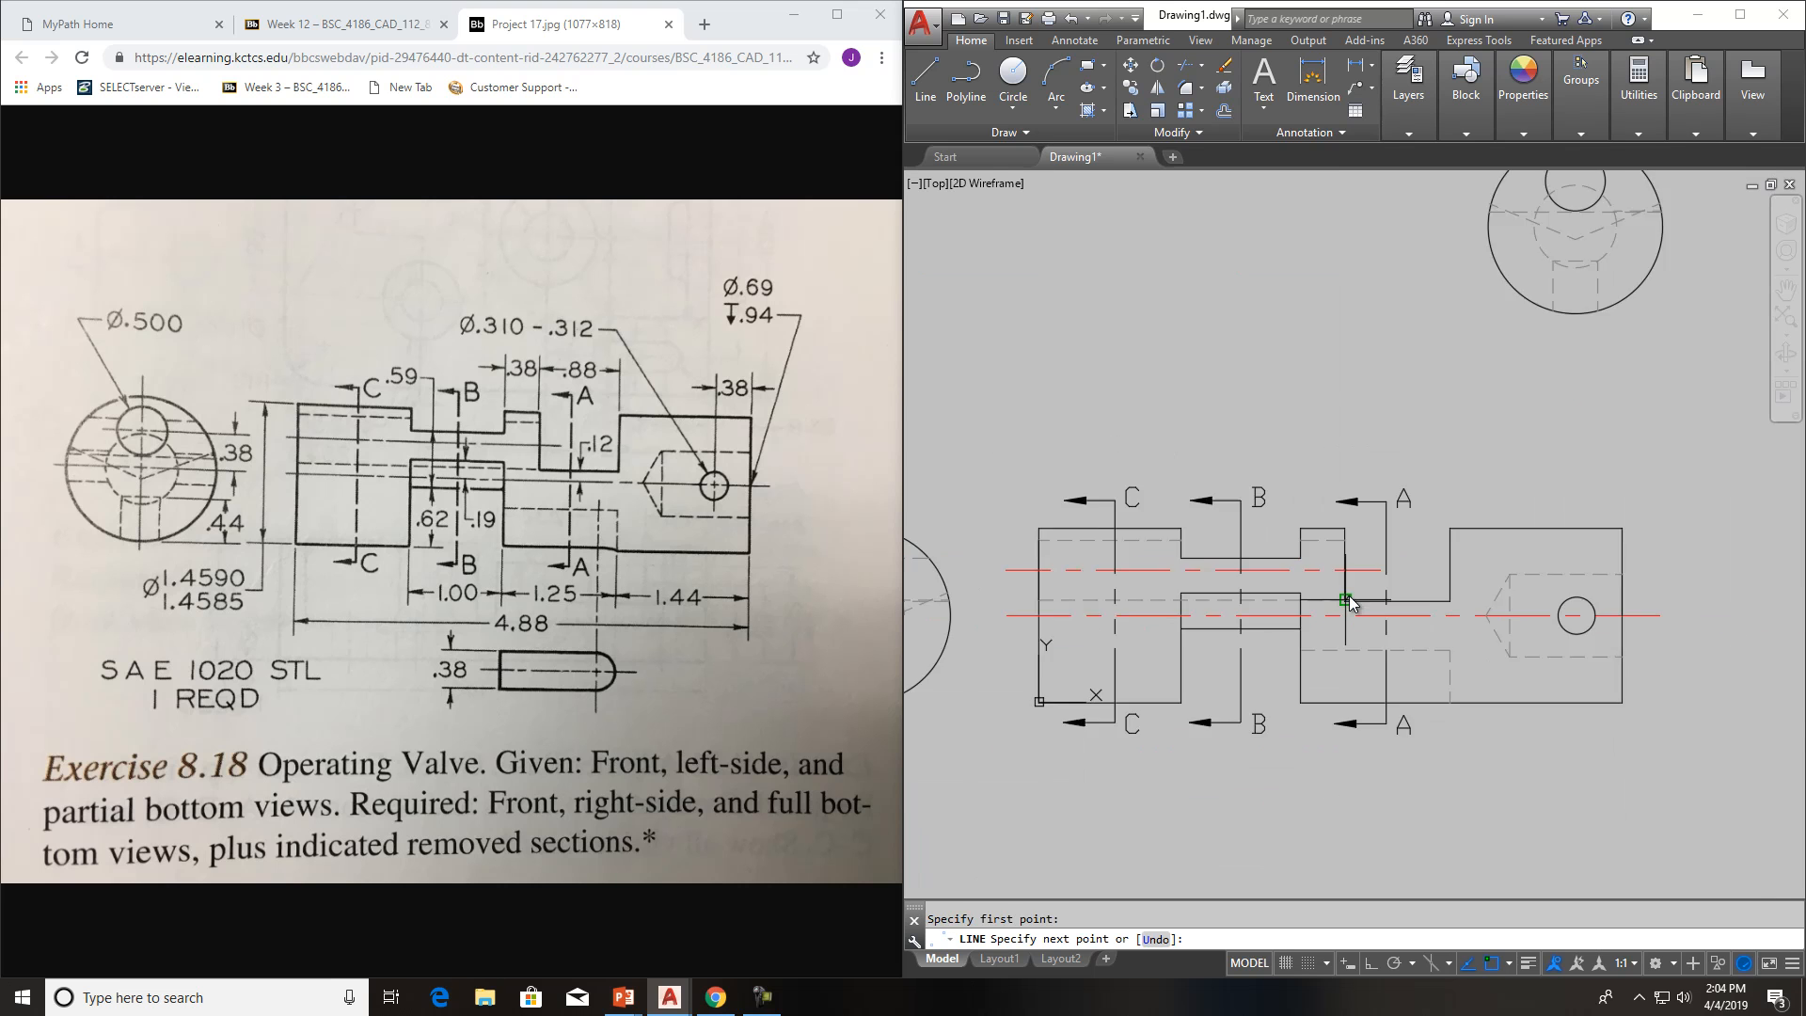
{"action": "scroll", "coordinate": [1098, 600], "scroll_direction": "up", "scroll_amount": 2}
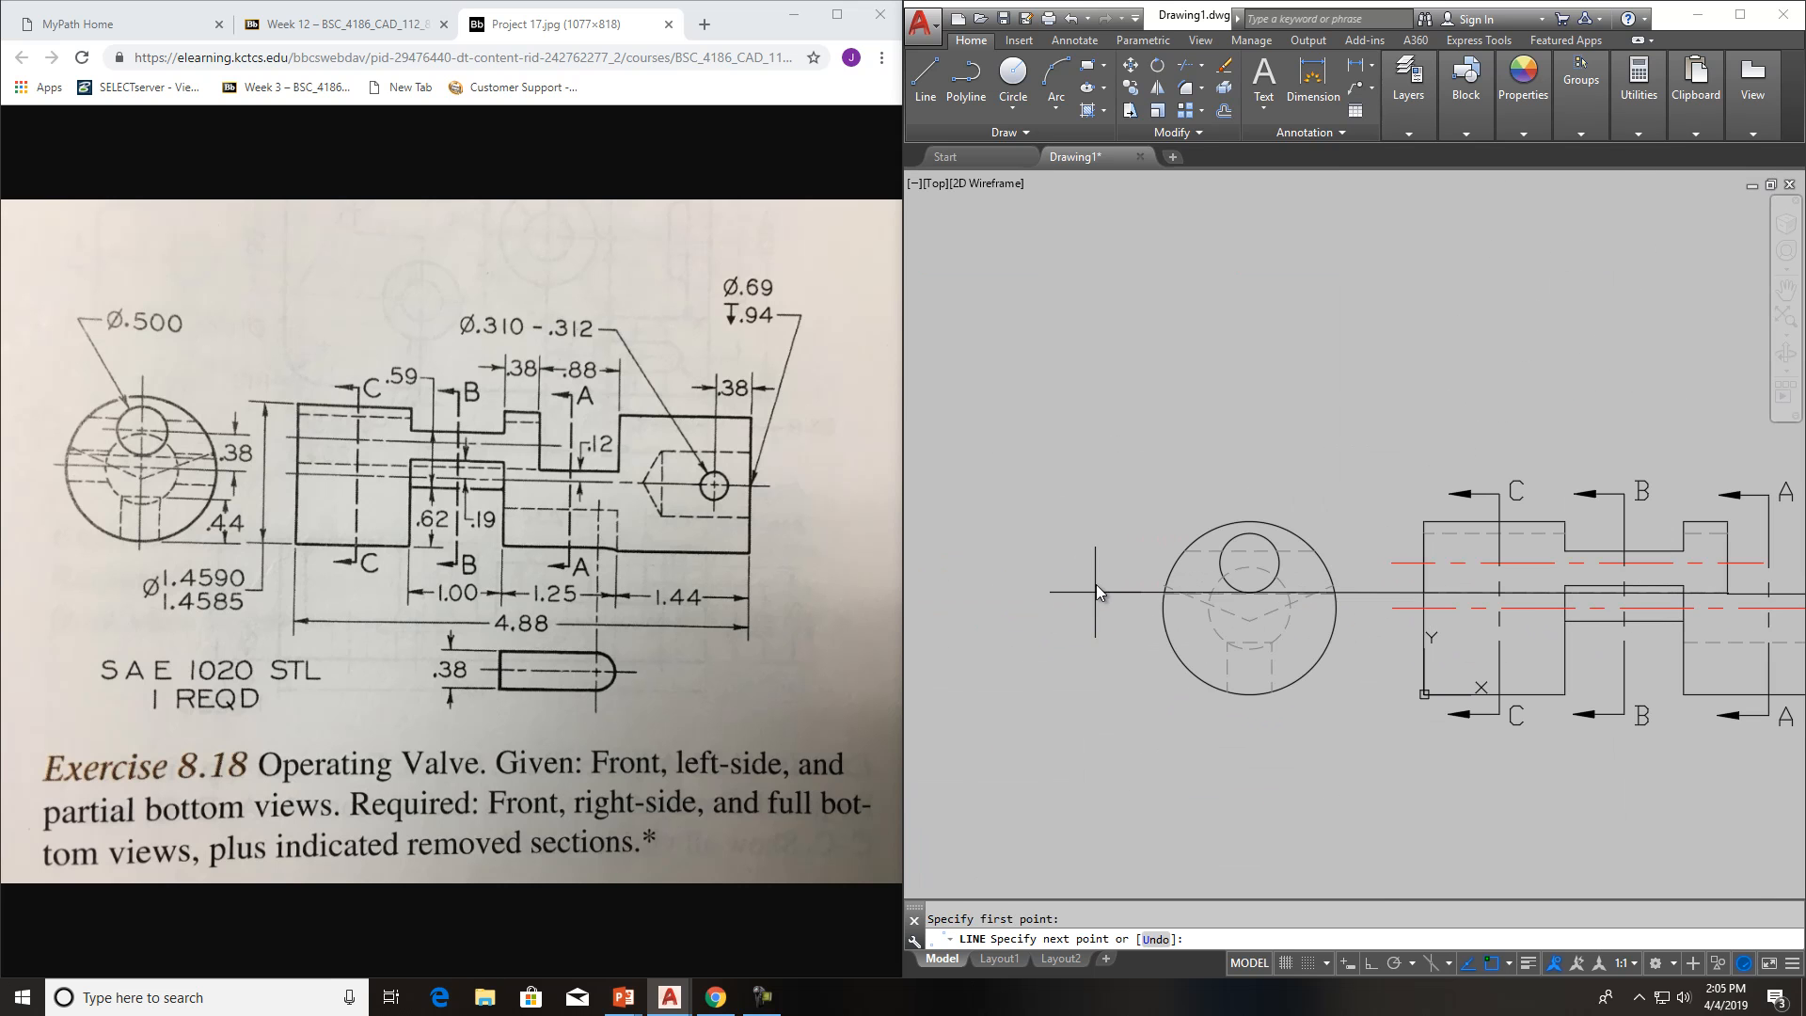
{"action": "key", "text": "Escape"}
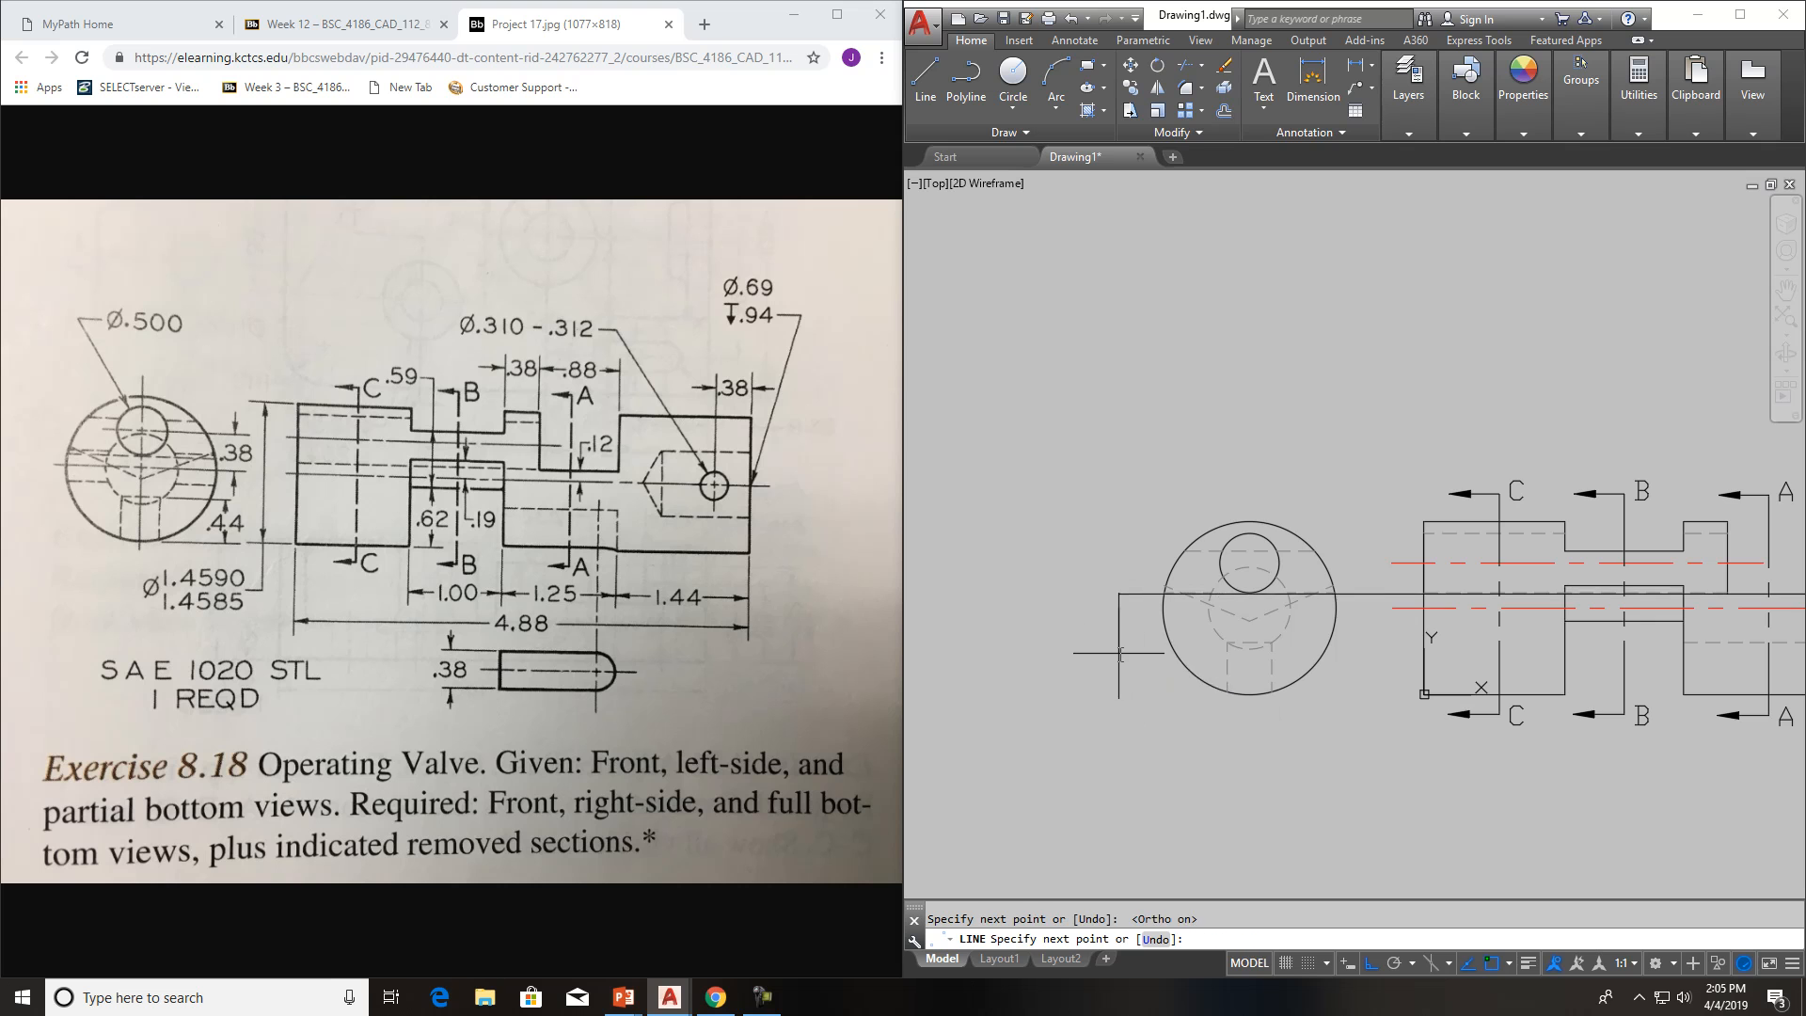
Stretch the left end of the projection line back to the left-side view's outer circle
{"action": "scroll", "coordinate": [1342, 585], "scroll_direction": "up", "scroll_amount": 10}
{"action": "middle_click_drag", "start_coordinate": [1303, 641], "coordinate": [1529, 599]}
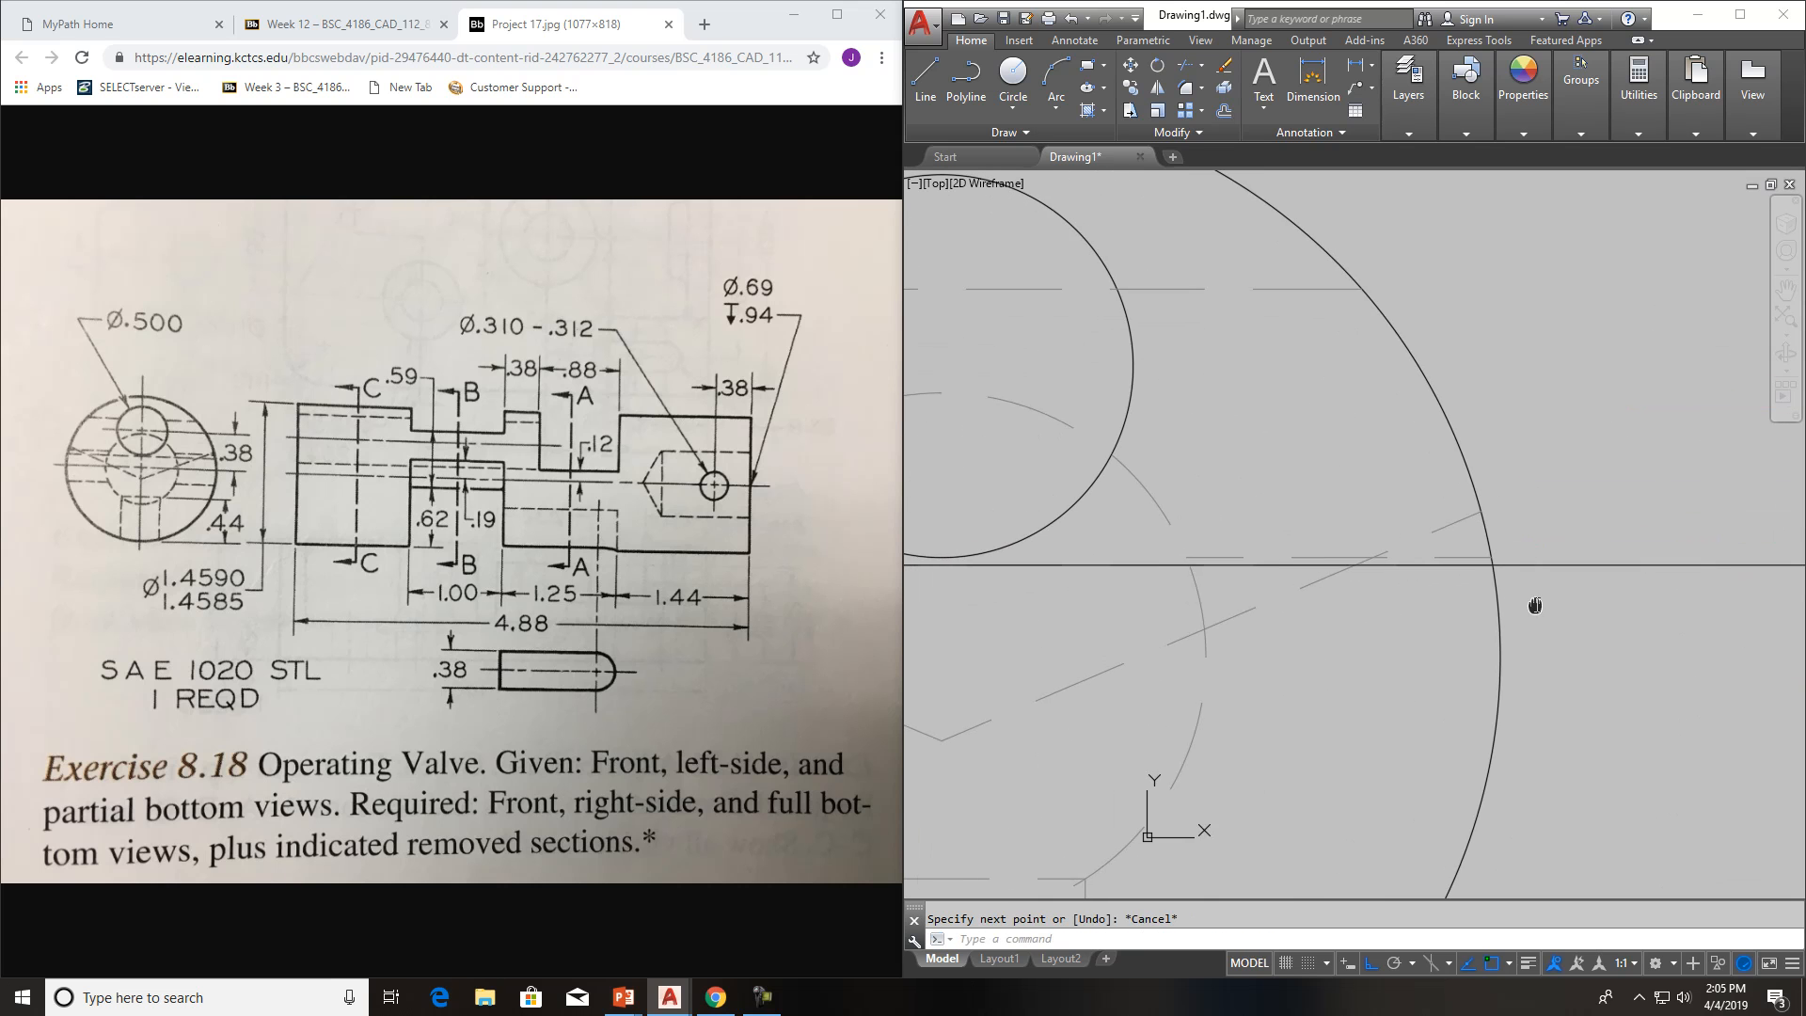
{"action": "left_click", "coordinate": [1518, 564]}
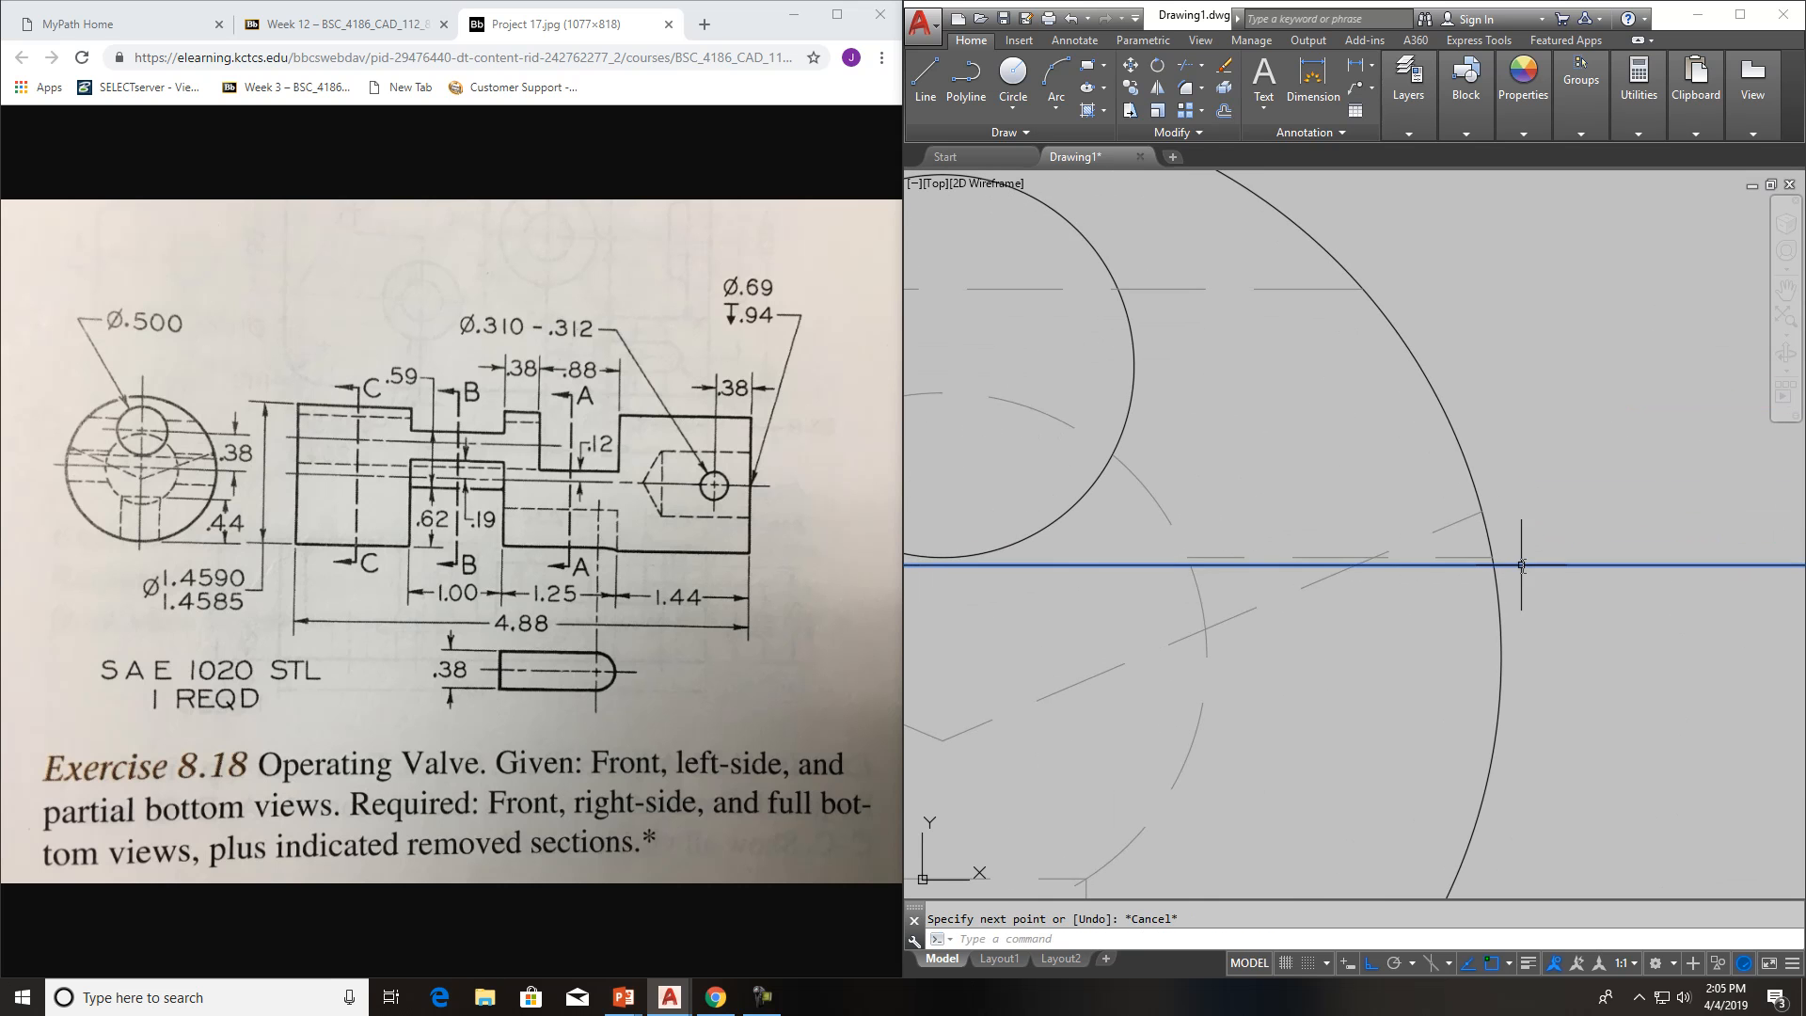
{"action": "scroll", "coordinate": [1523, 569], "scroll_direction": "down", "scroll_amount": 3}
{"action": "left_click", "coordinate": [984, 581]}
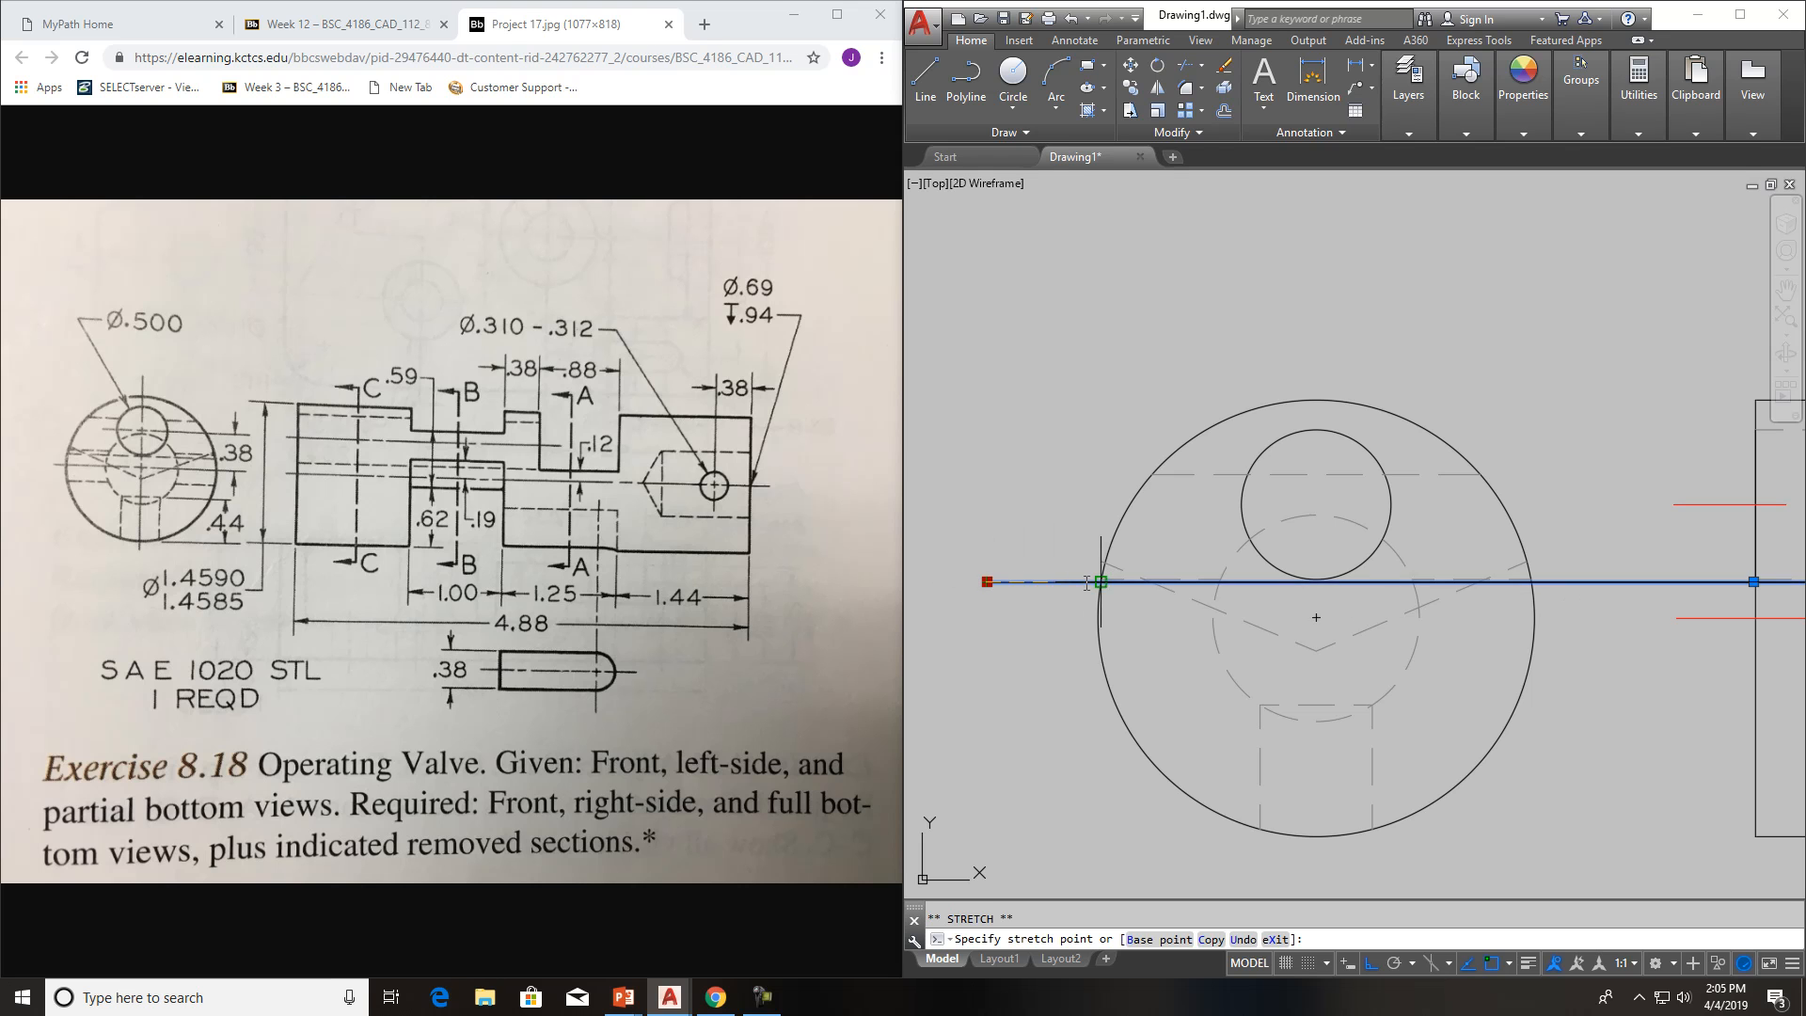
{"action": "left_click", "coordinate": [1358, 587]}
{"action": "key", "text": "Escape"}
{"action": "scroll", "coordinate": [1491, 612], "scroll_direction": "up", "scroll_amount": 4}
{"action": "scroll", "coordinate": [1234, 643], "scroll_direction": "down", "scroll_amount": 3}
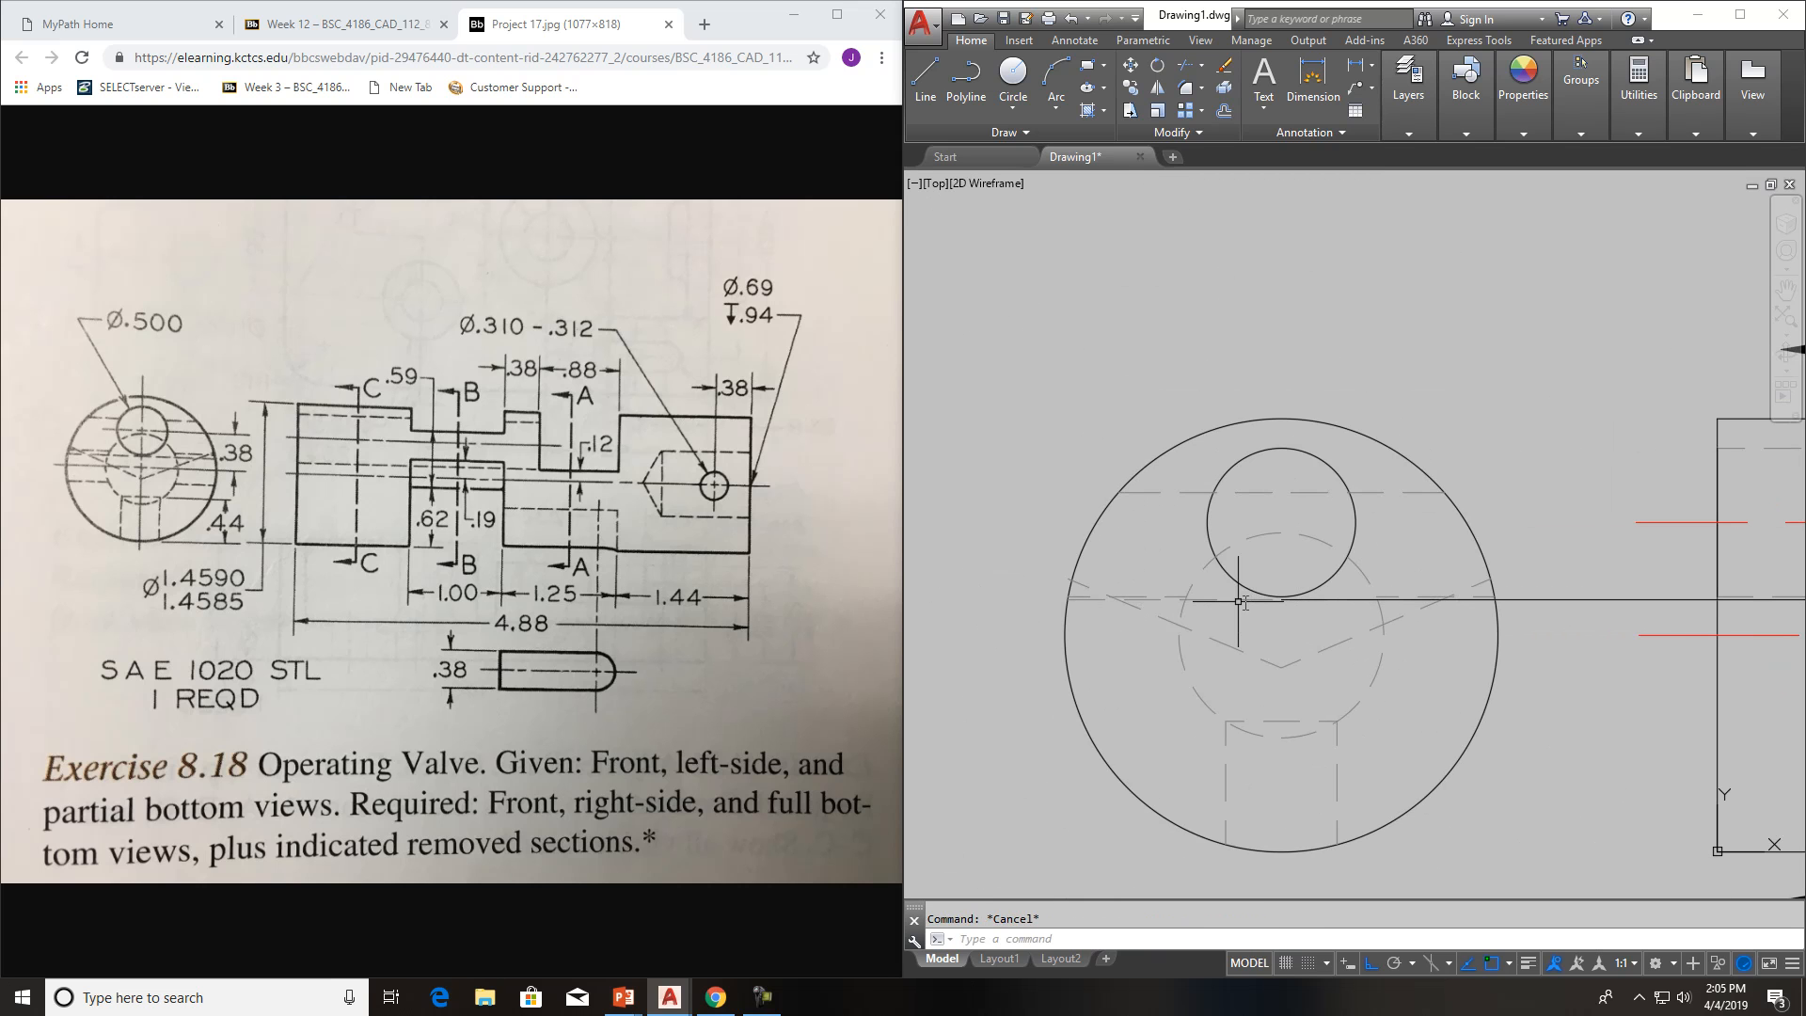
Move the dashed horizontal line just below the small circle in the copied side view to layer 0
{"action": "scroll", "coordinate": [1276, 628], "scroll_direction": "down", "scroll_amount": 2}
{"action": "middle_click_drag", "start_coordinate": [1713, 626], "coordinate": [1076, 658]}
{"action": "scroll", "coordinate": [1509, 630], "scroll_direction": "down", "scroll_amount": 3}
{"action": "scroll", "coordinate": [1363, 663], "scroll_direction": "up", "scroll_amount": 1}
{"action": "middle_click_drag", "start_coordinate": [1712, 506], "coordinate": [1437, 626]}
{"action": "scroll", "coordinate": [1456, 484], "scroll_direction": "up", "scroll_amount": 8}
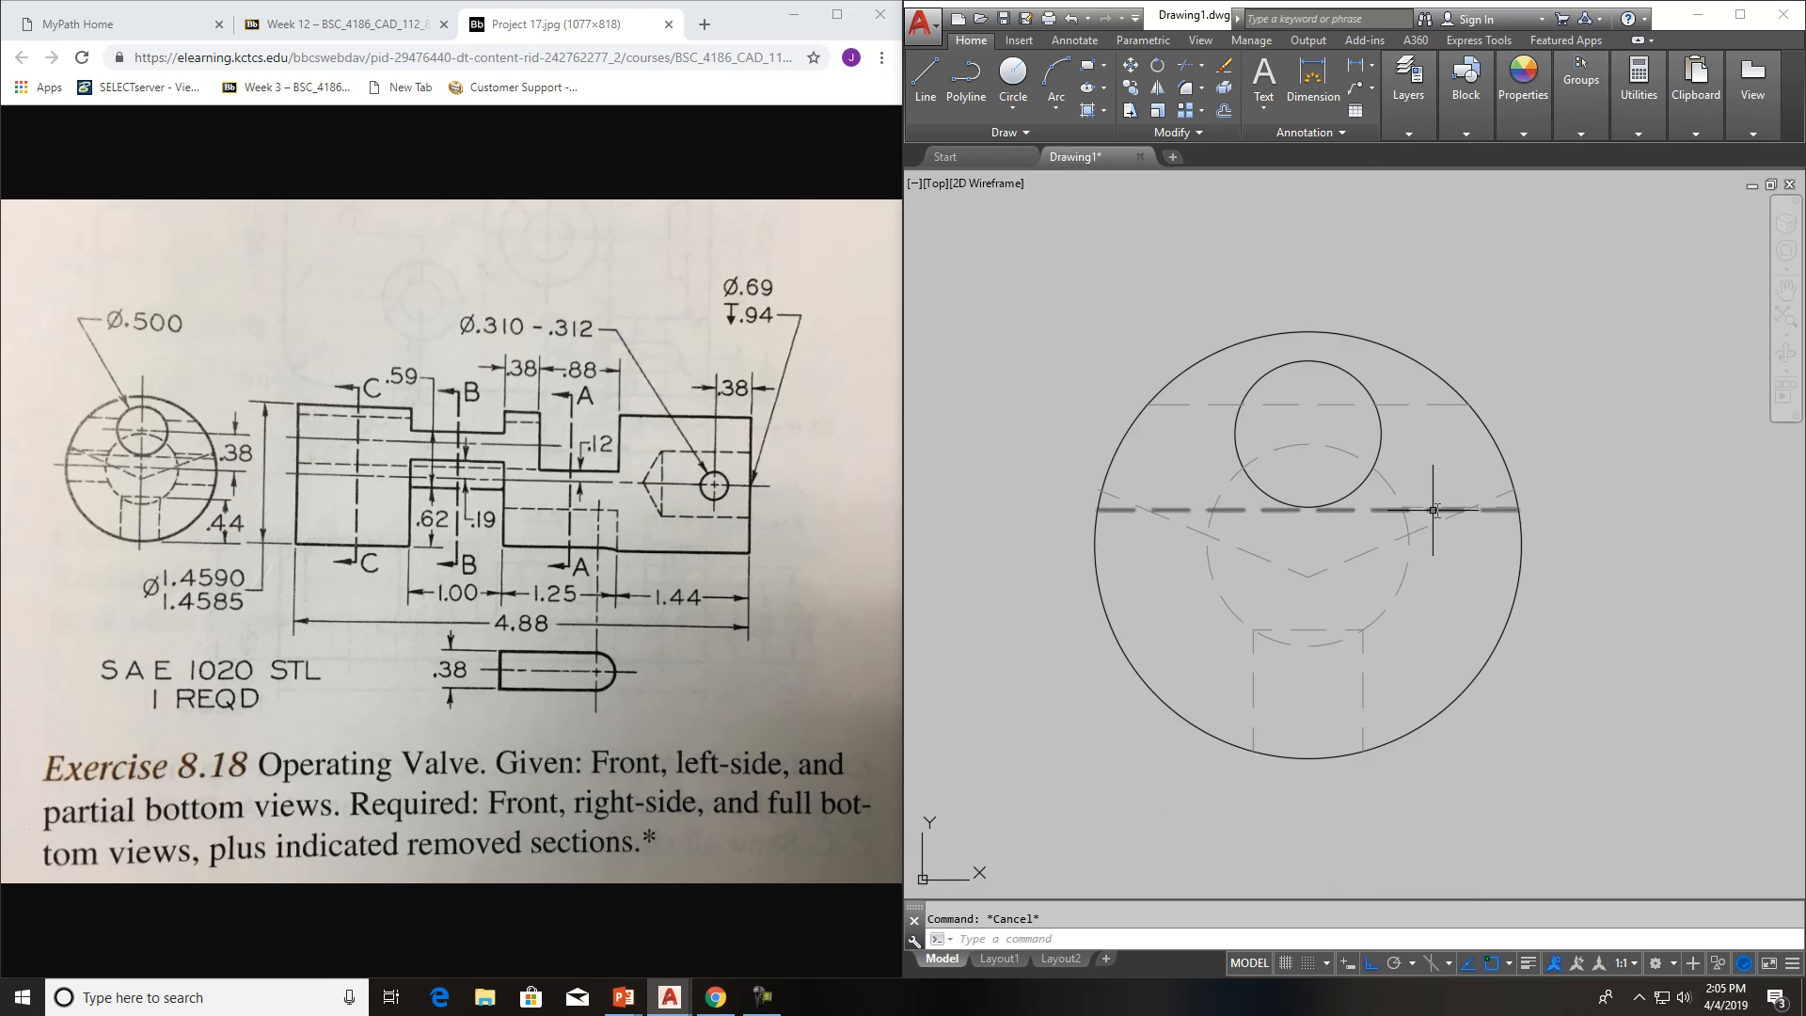
{"action": "left_click", "coordinate": [1411, 444]}
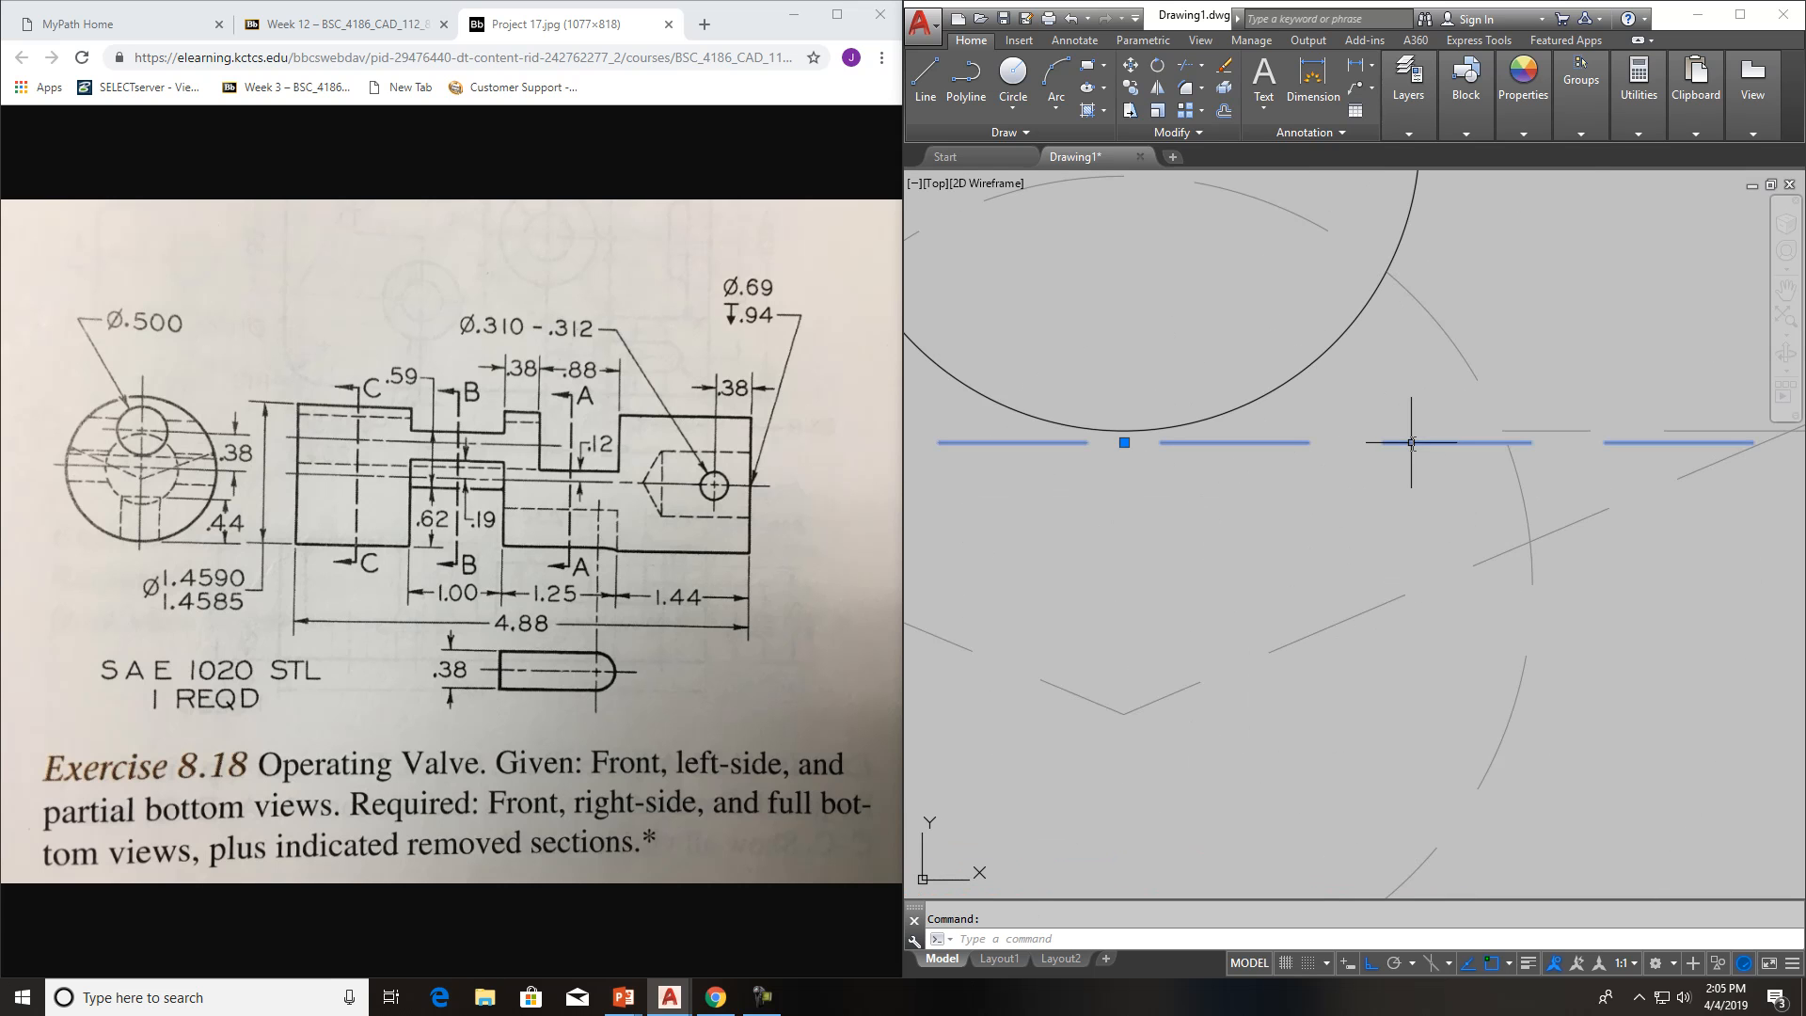
{"action": "left_click", "coordinate": [1436, 106]}
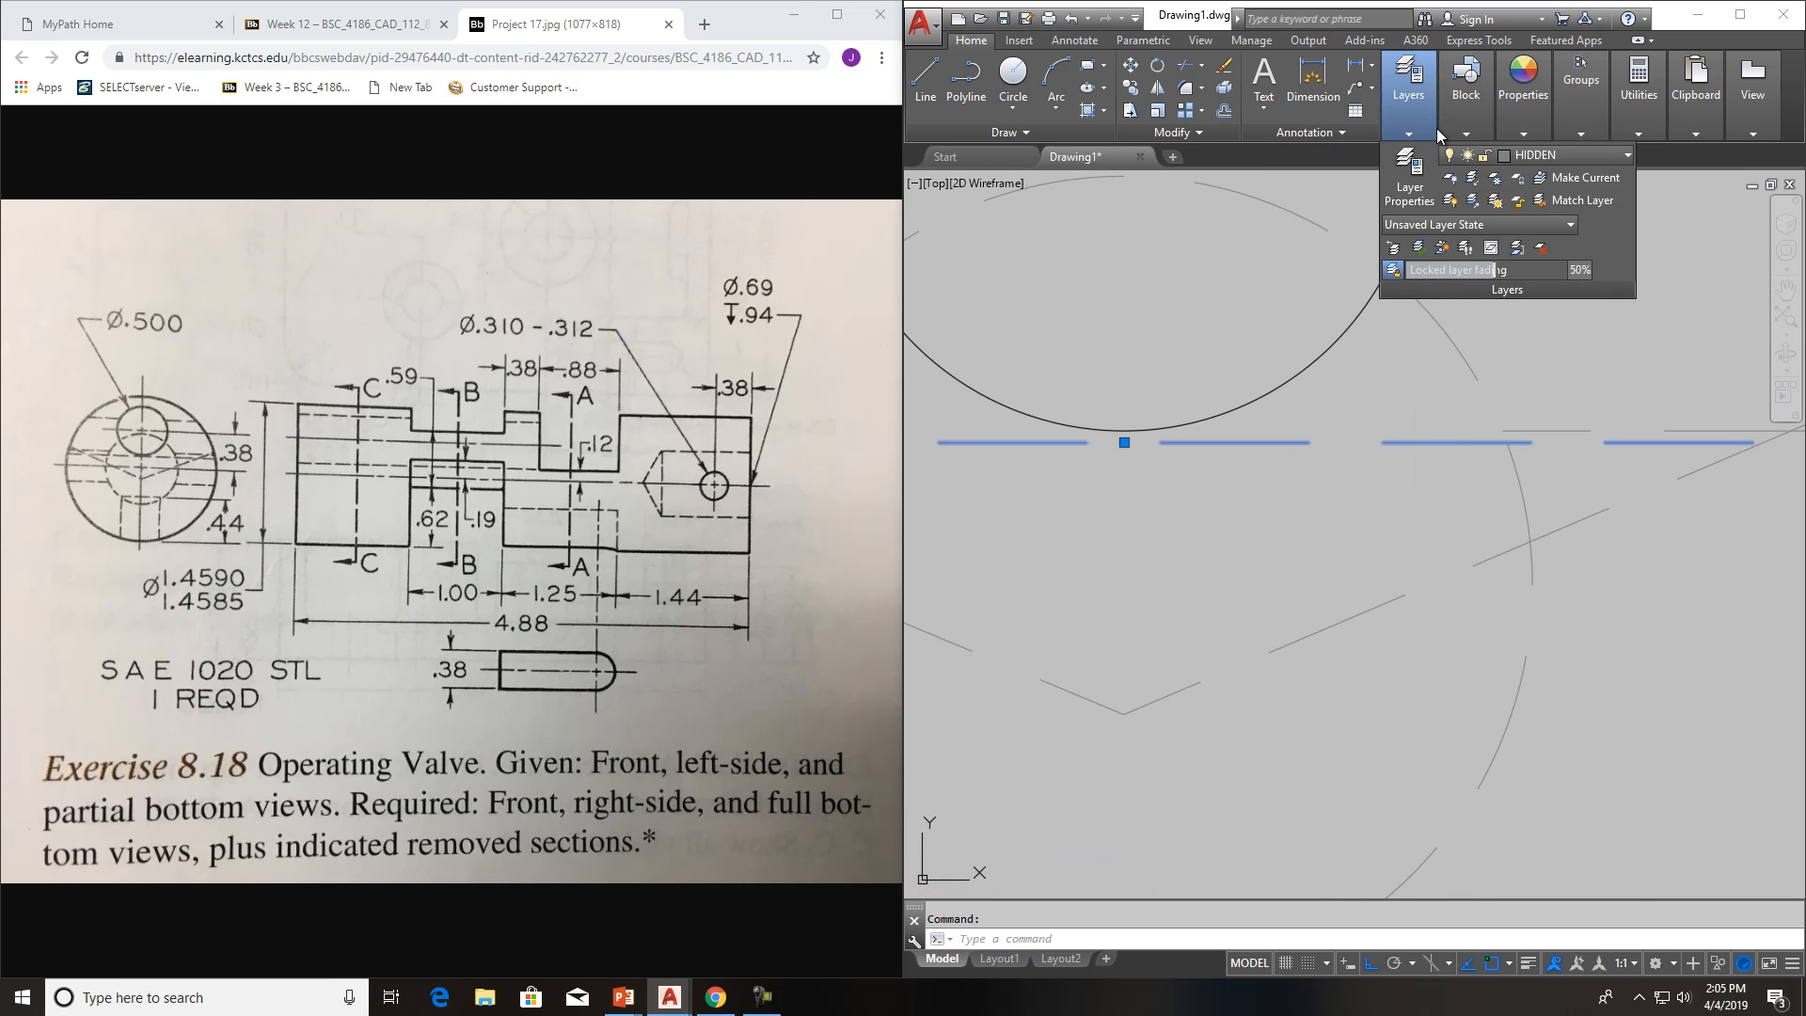
{"action": "mouse_move", "coordinate": [1407, 113]}
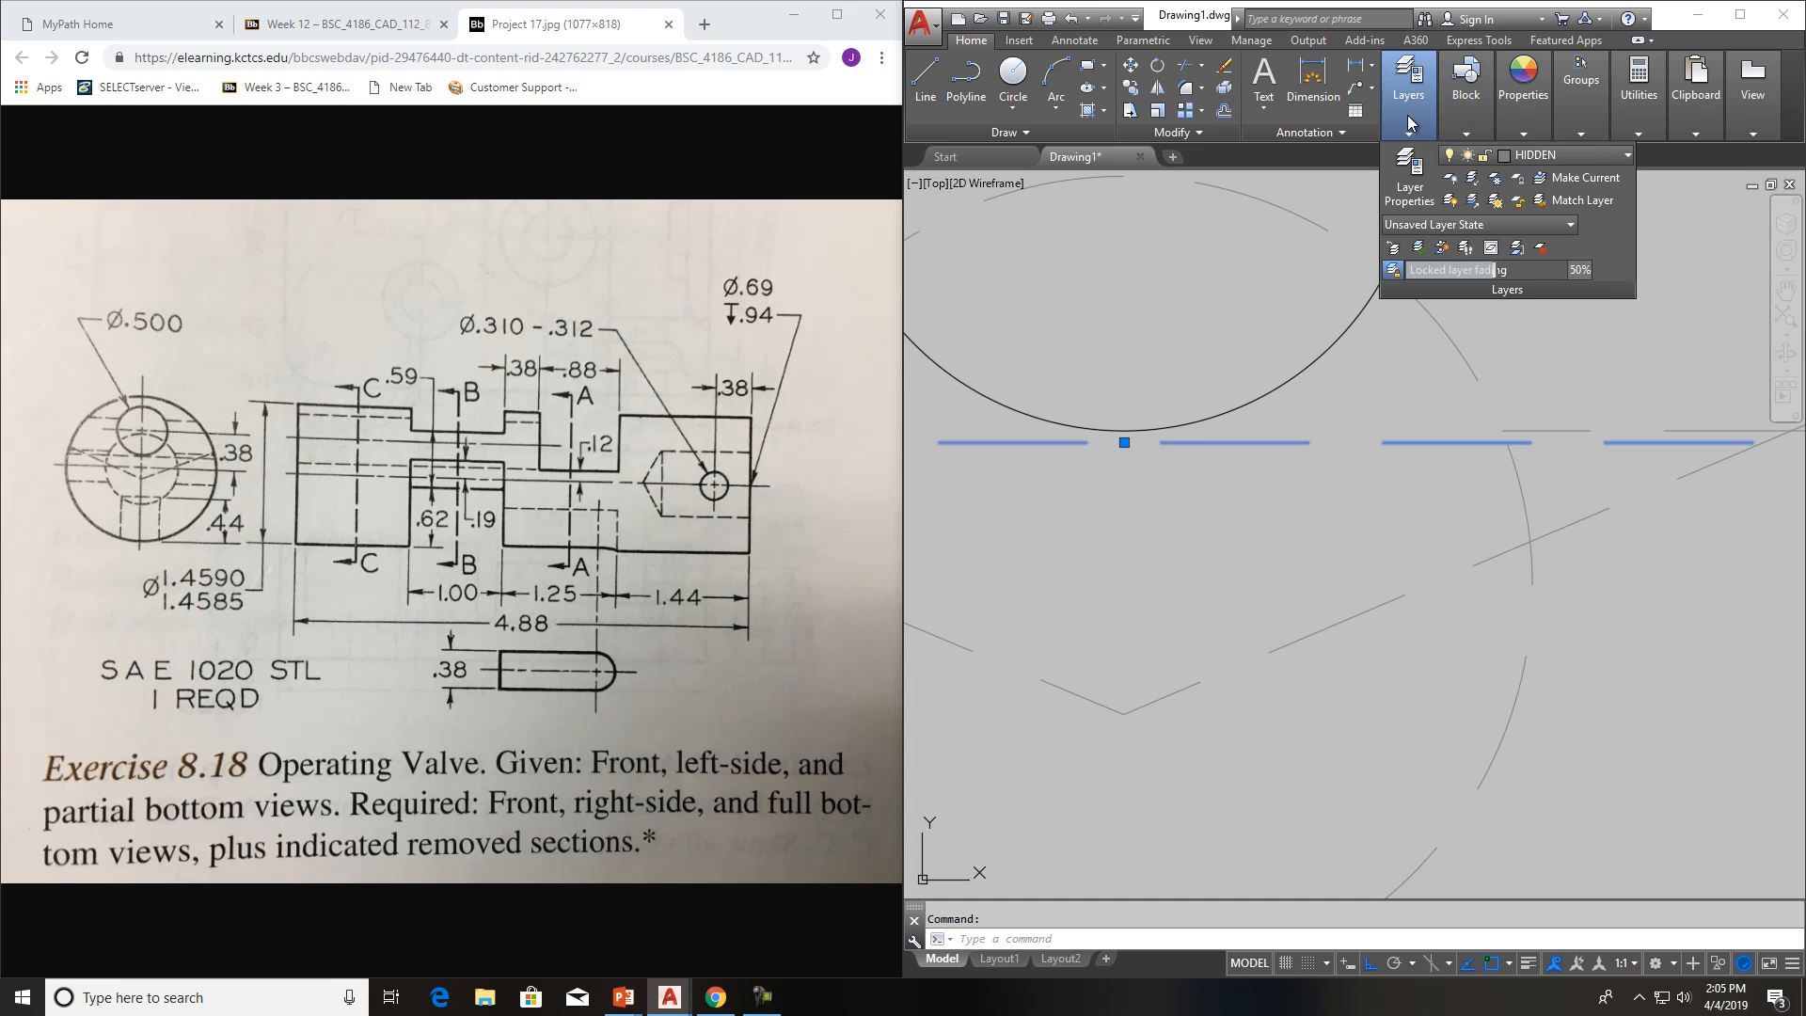
{"action": "left_click", "coordinate": [1603, 162]}
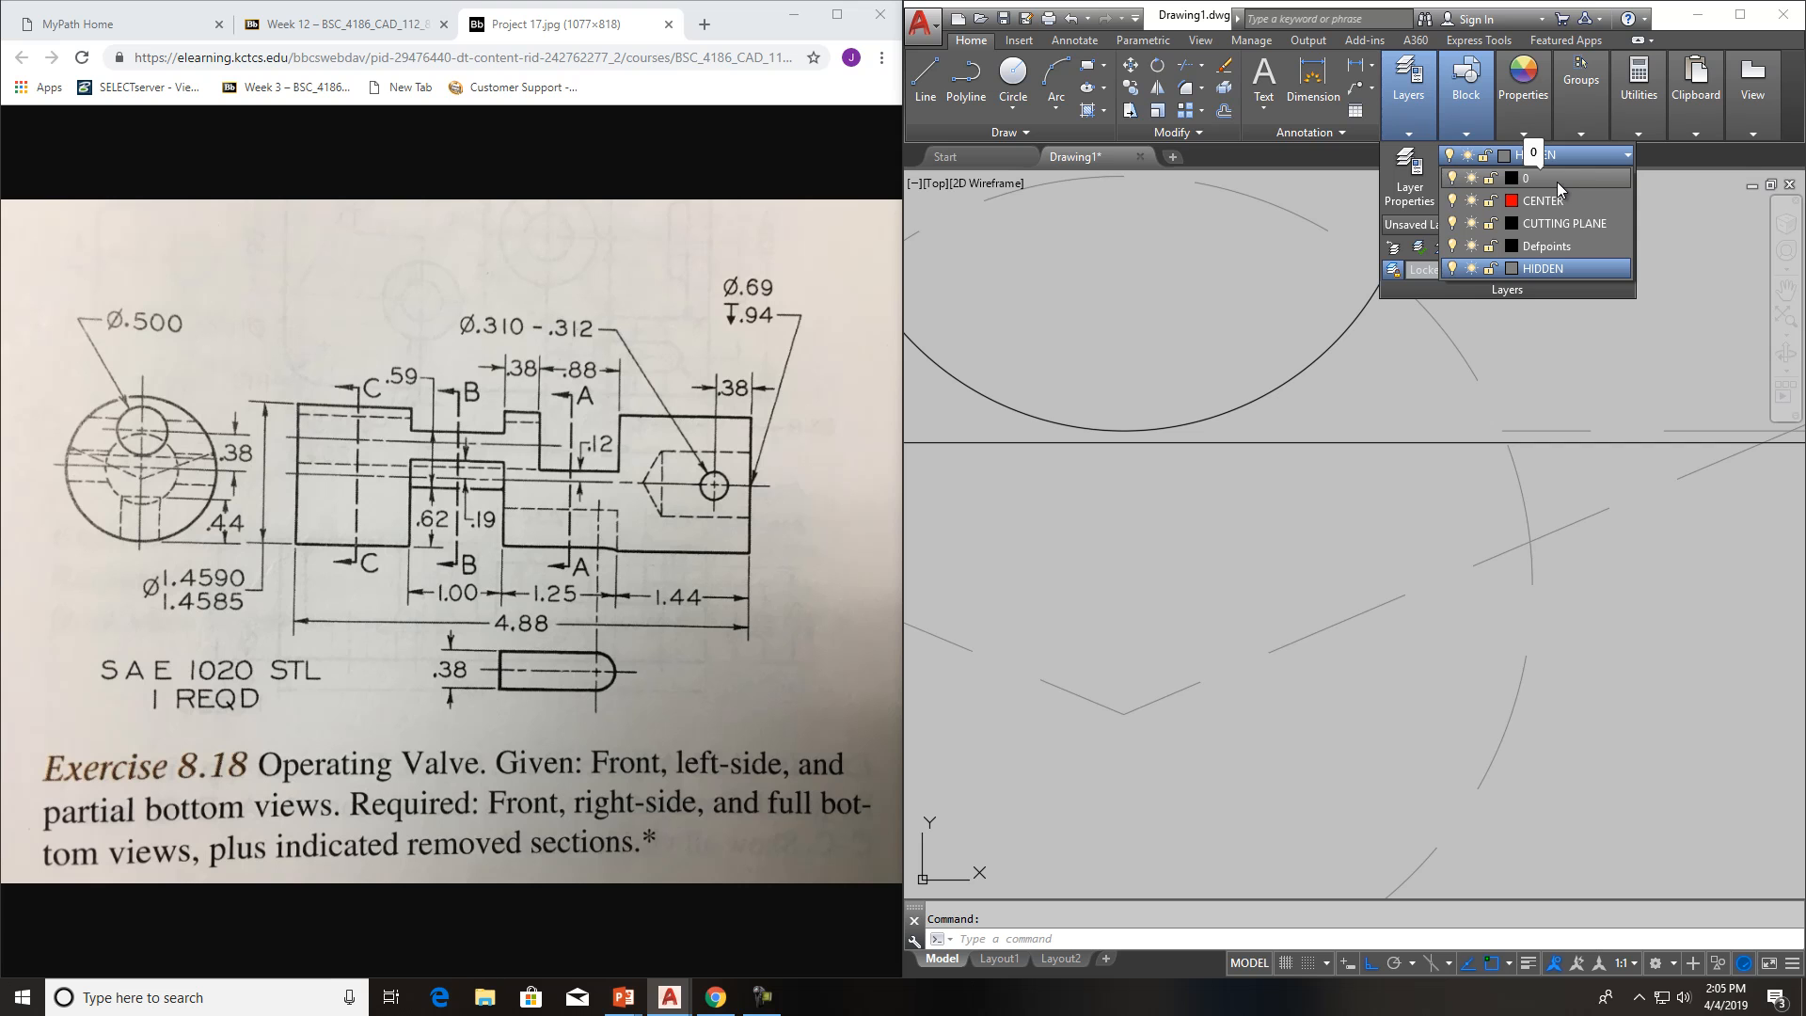
{"action": "left_click", "coordinate": [1556, 183]}
{"action": "scroll", "coordinate": [1614, 505], "scroll_direction": "down", "scroll_amount": 5}
{"action": "key", "text": "Escape"}
Delete the horizontal projection line running from the original left-side view to the front view
{"action": "scroll", "coordinate": [1598, 562], "scroll_direction": "down", "scroll_amount": 3}
{"action": "scroll", "coordinate": [1598, 562], "scroll_direction": "up", "scroll_amount": 5}
{"action": "scroll", "coordinate": [1588, 530], "scroll_direction": "down", "scroll_amount": 4}
{"action": "middle_click_drag", "start_coordinate": [1596, 552], "coordinate": [1573, 557]}
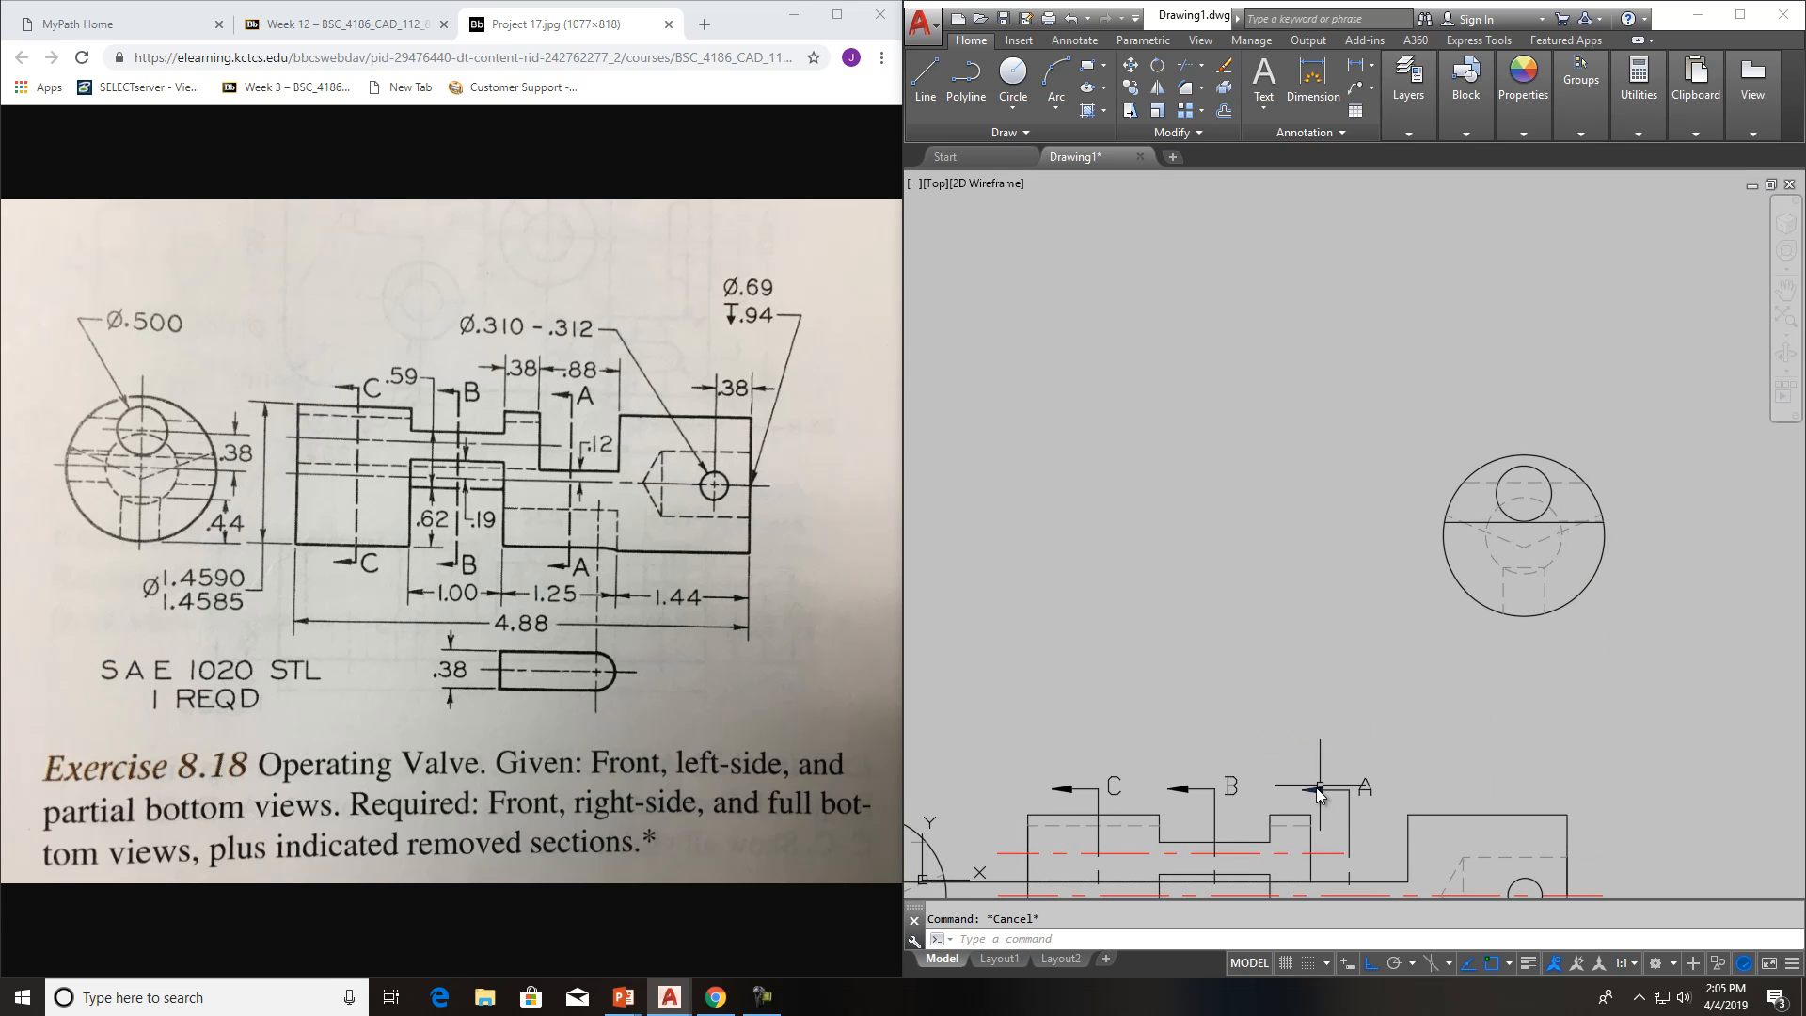
{"action": "middle_click_drag", "start_coordinate": [1317, 787], "coordinate": [1329, 675]}
{"action": "scroll", "coordinate": [1317, 724], "scroll_direction": "down", "scroll_amount": 2}
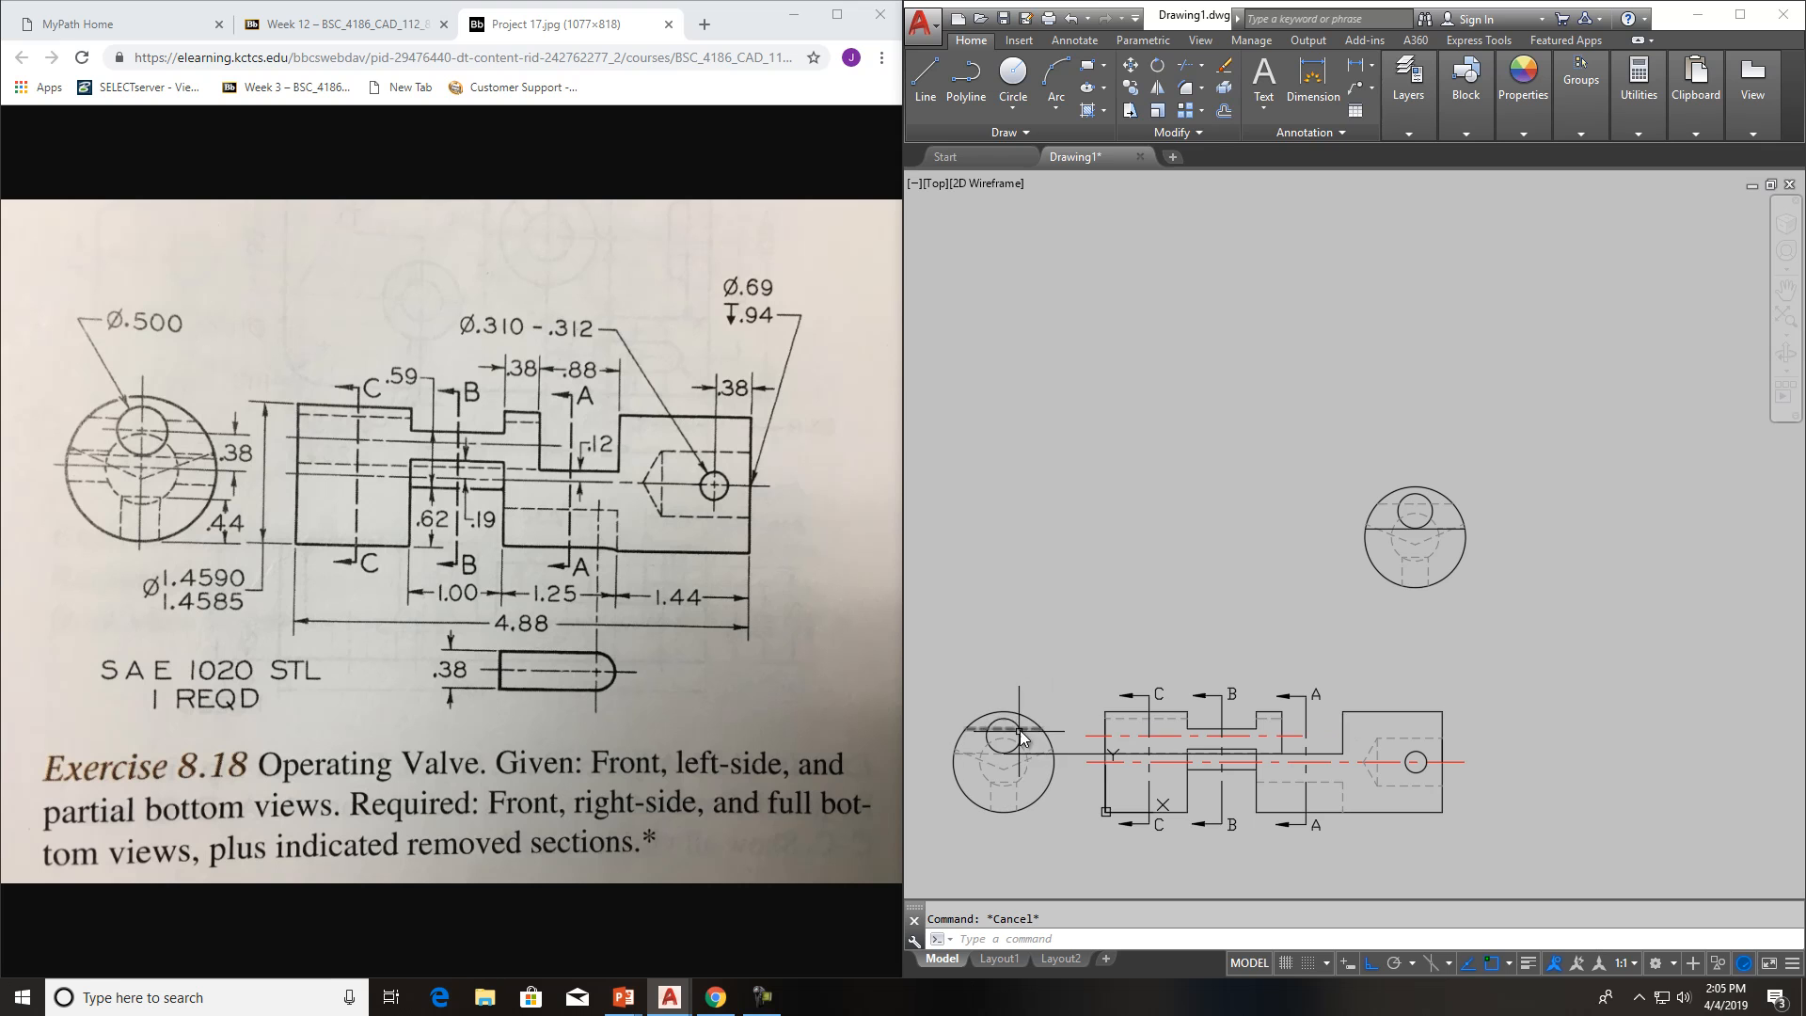
{"action": "left_click", "coordinate": [1064, 752]}
{"action": "key", "text": "Delete"}
Compare the front view's features at section A-A with the lines in the copied side view
{"action": "scroll", "coordinate": [1025, 752], "scroll_direction": "up", "scroll_amount": 3}
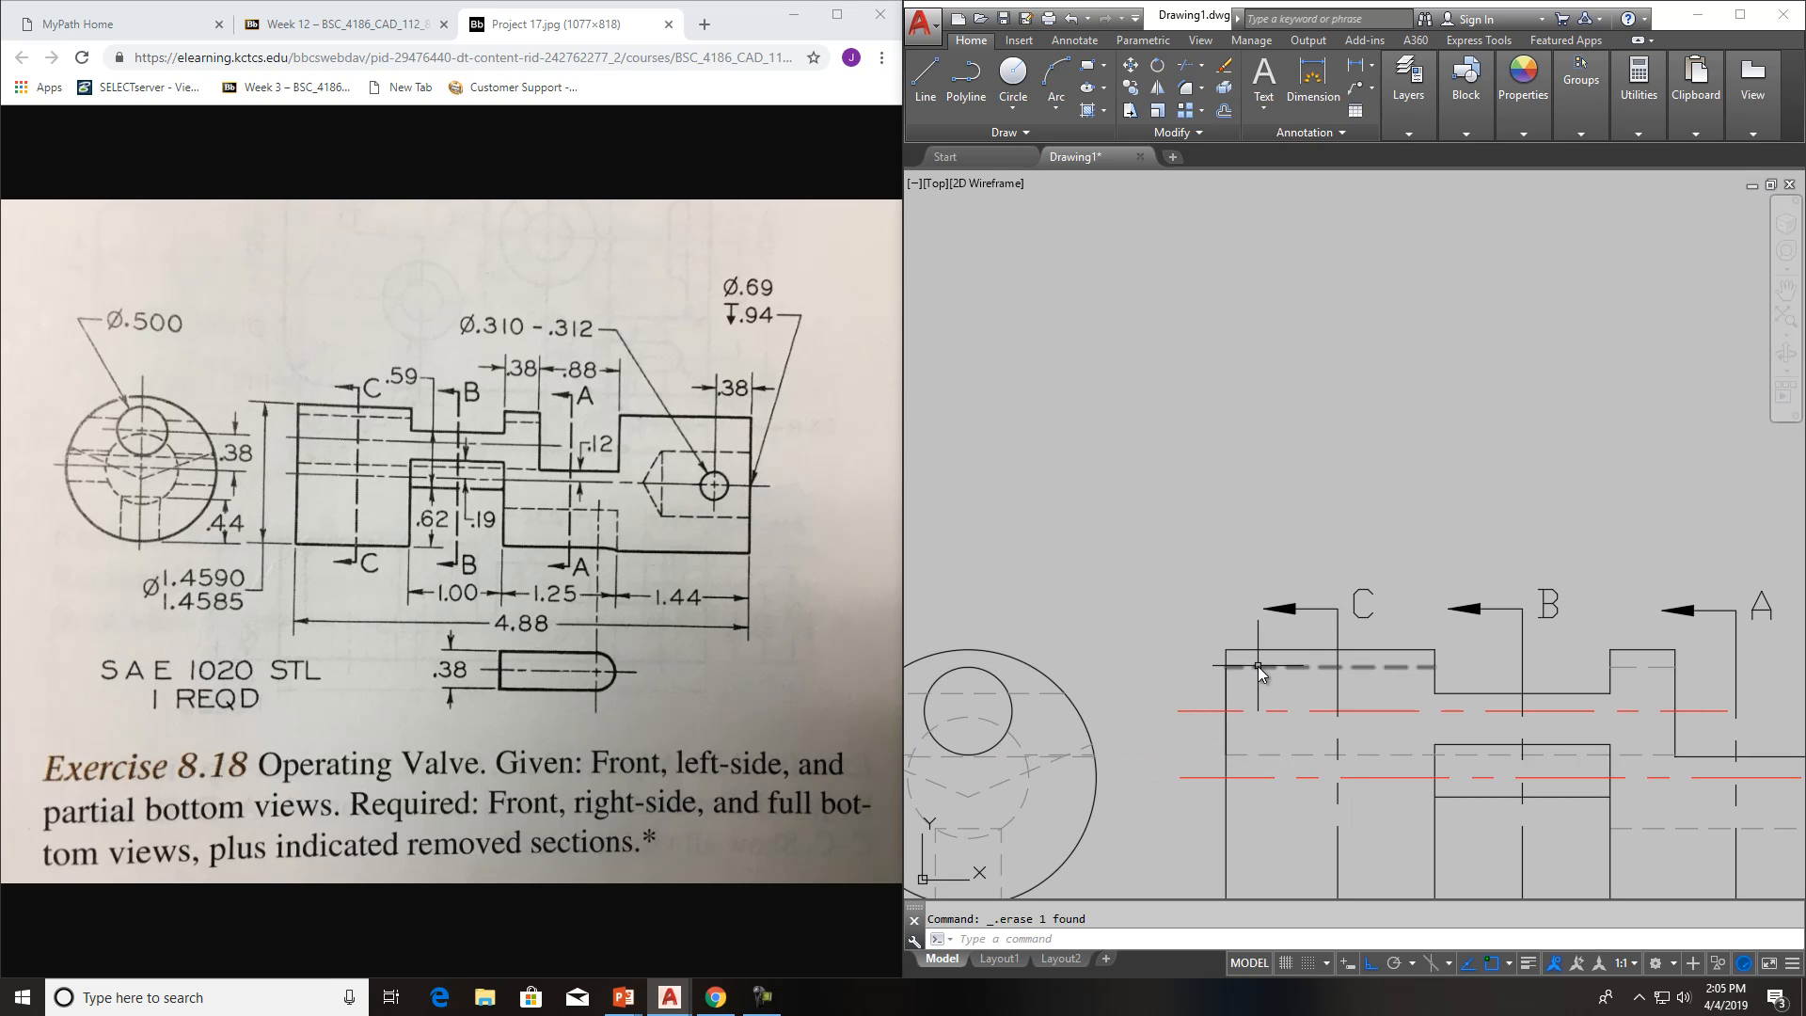
{"action": "middle_click_drag", "start_coordinate": [1535, 713], "coordinate": [1399, 709]}
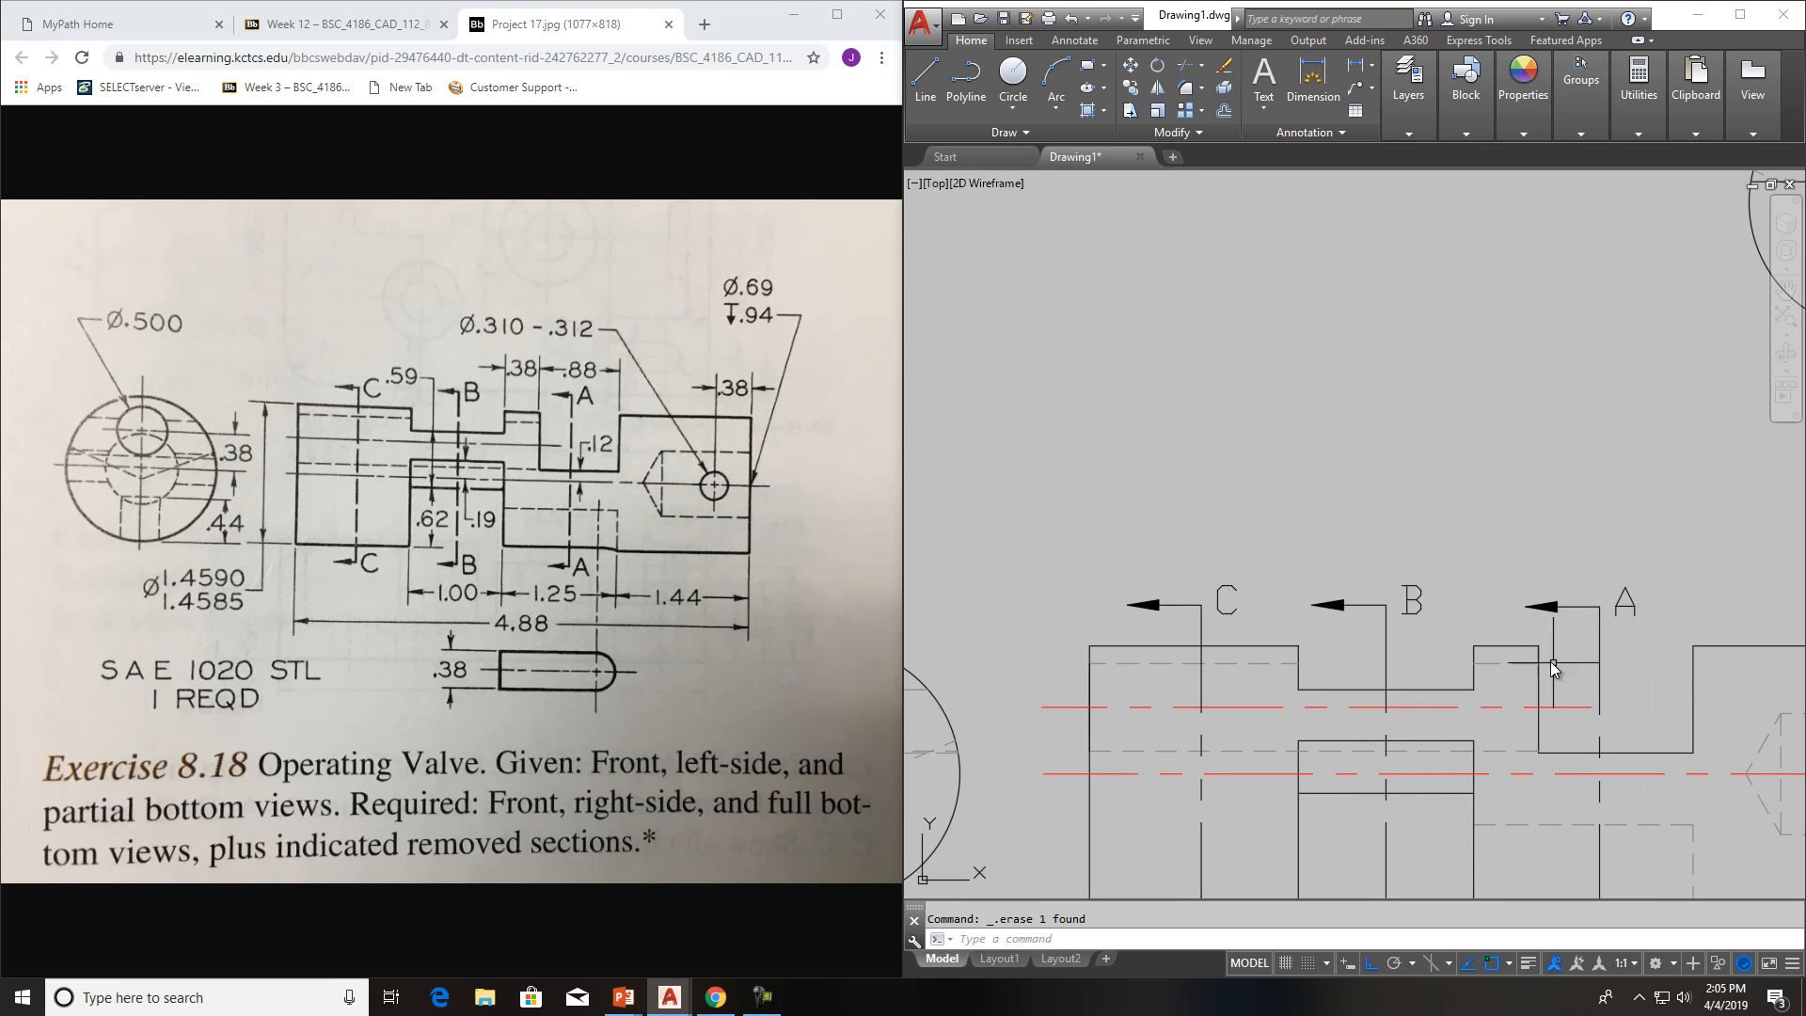
{"action": "scroll", "coordinate": [1534, 679], "scroll_direction": "down", "scroll_amount": 5}
{"action": "scroll", "coordinate": [1697, 468], "scroll_direction": "up", "scroll_amount": 5}
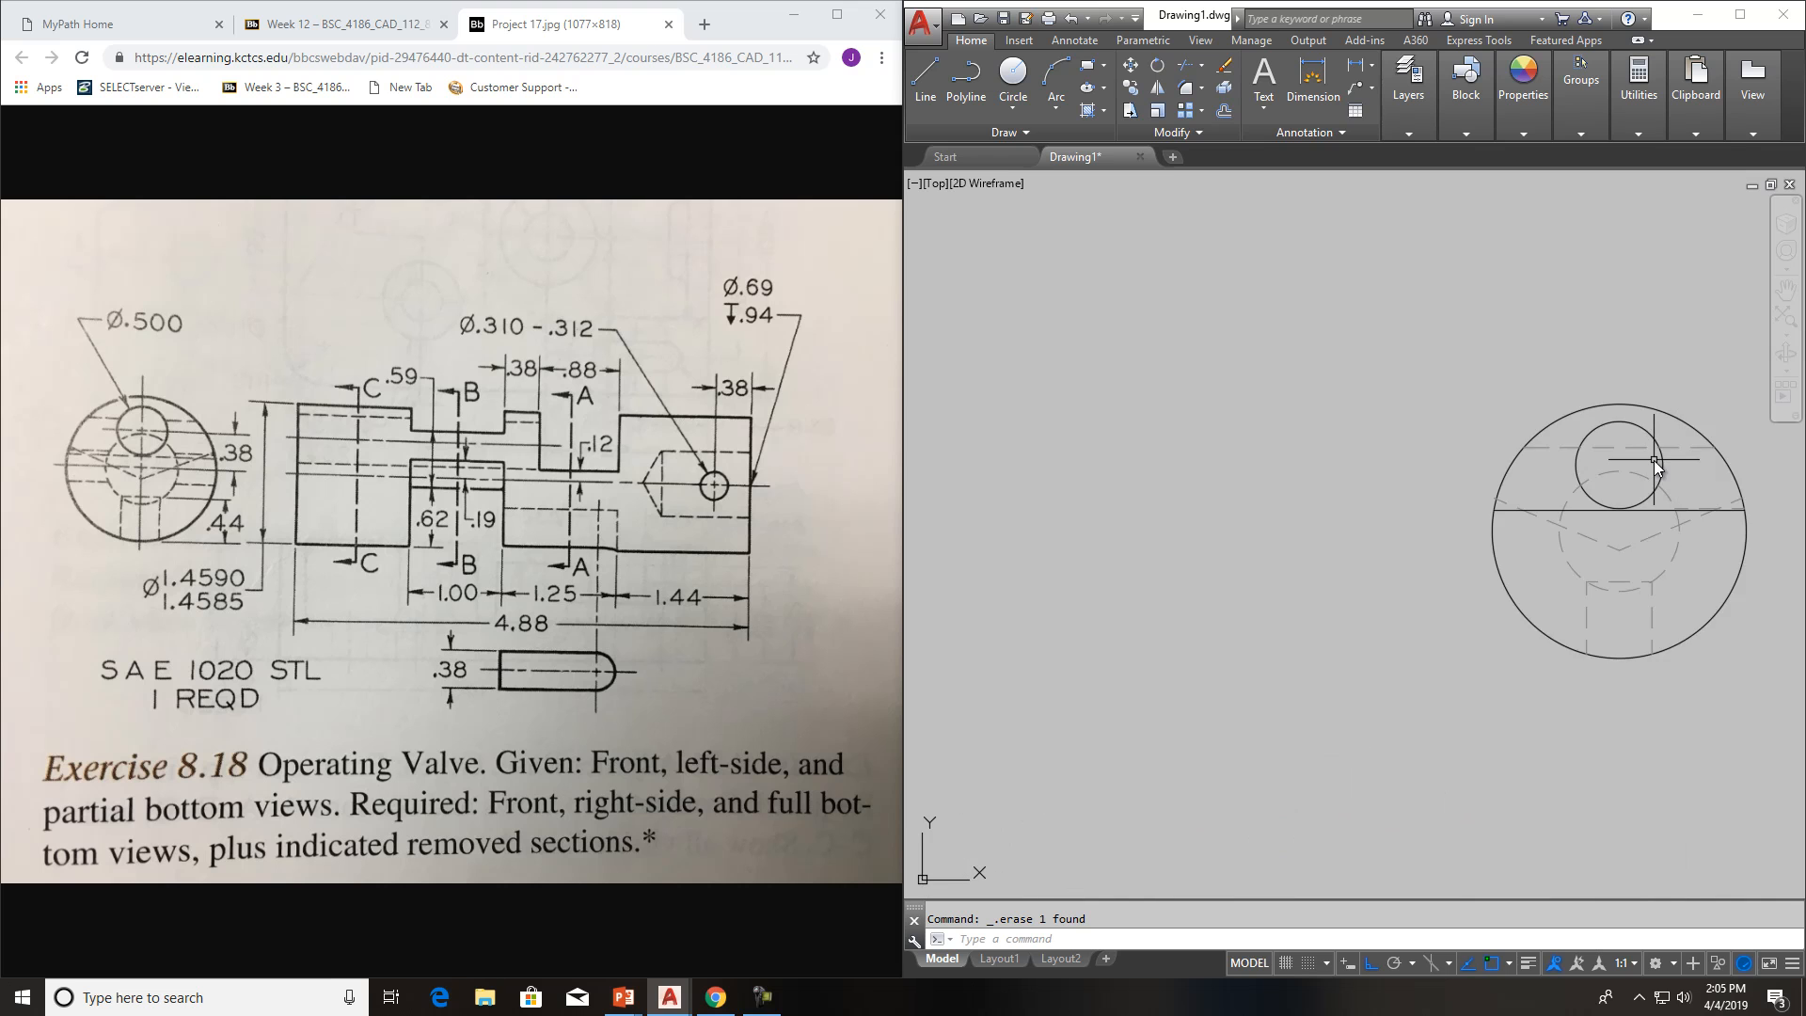
{"action": "scroll", "coordinate": [1653, 460], "scroll_direction": "down", "scroll_amount": 5}
{"action": "scroll", "coordinate": [1653, 460], "scroll_direction": "up", "scroll_amount": 2}
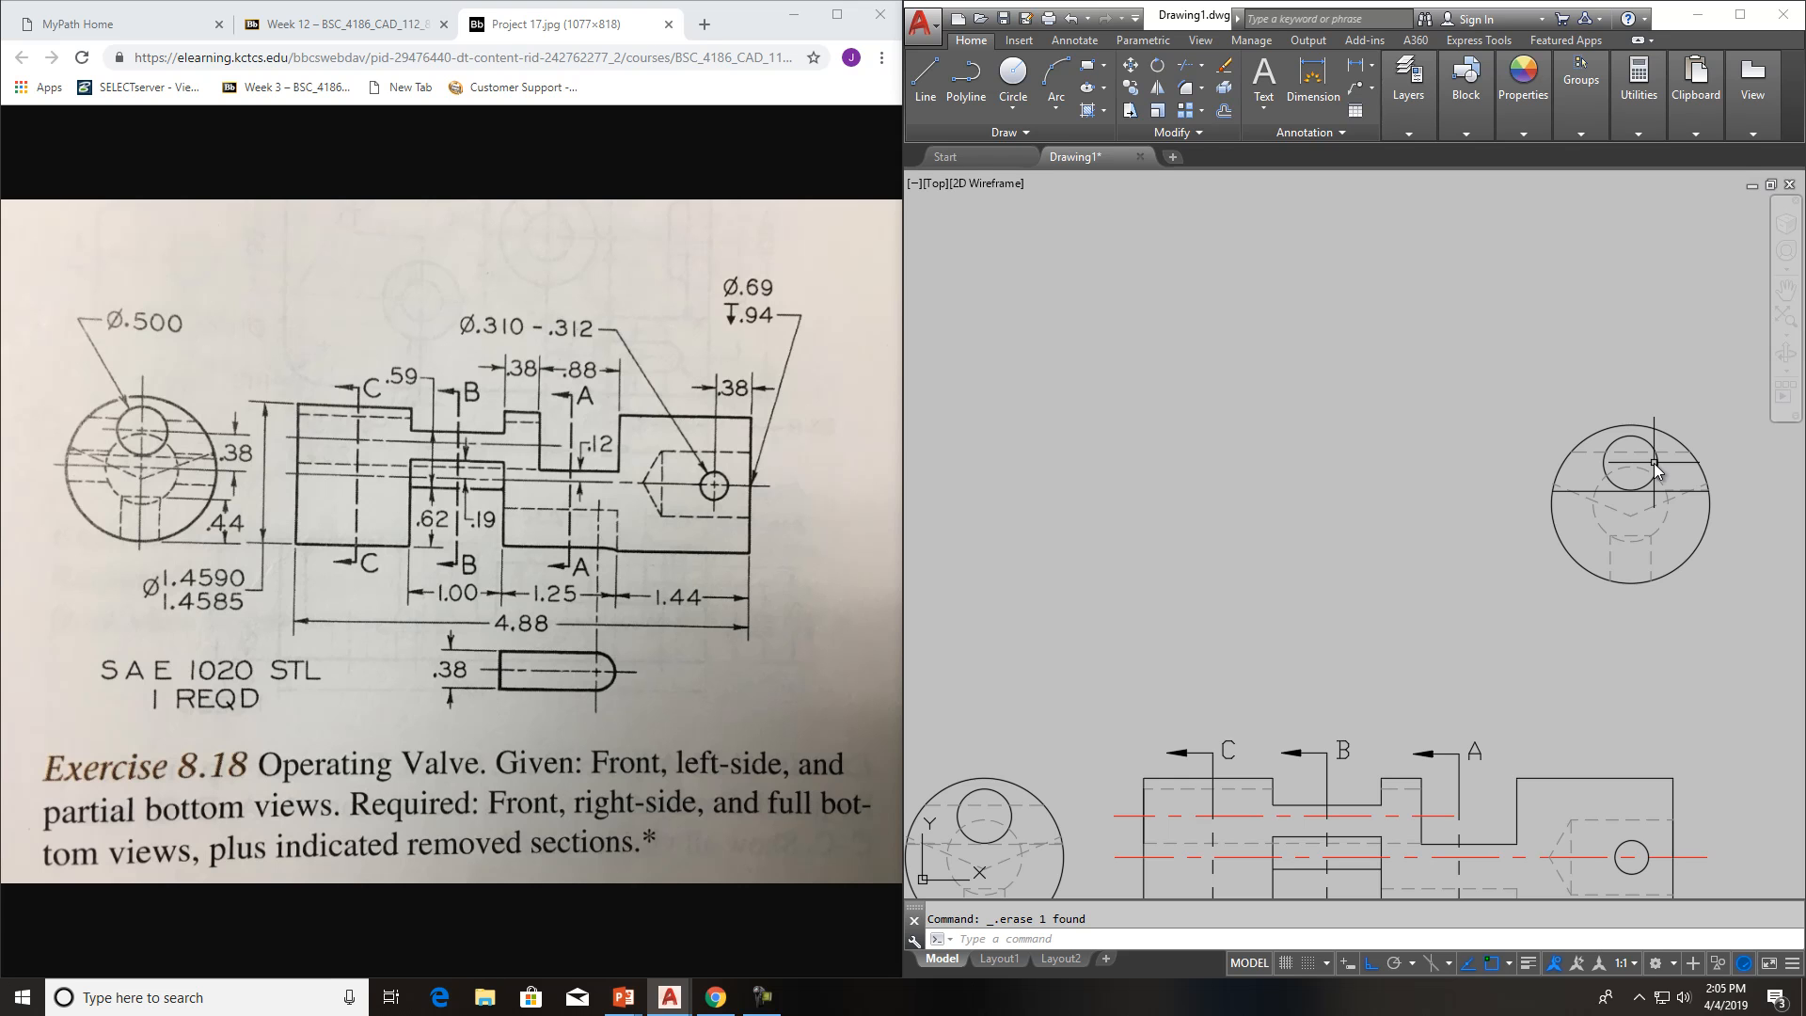
{"action": "scroll", "coordinate": [1653, 462], "scroll_direction": "down", "scroll_amount": 2}
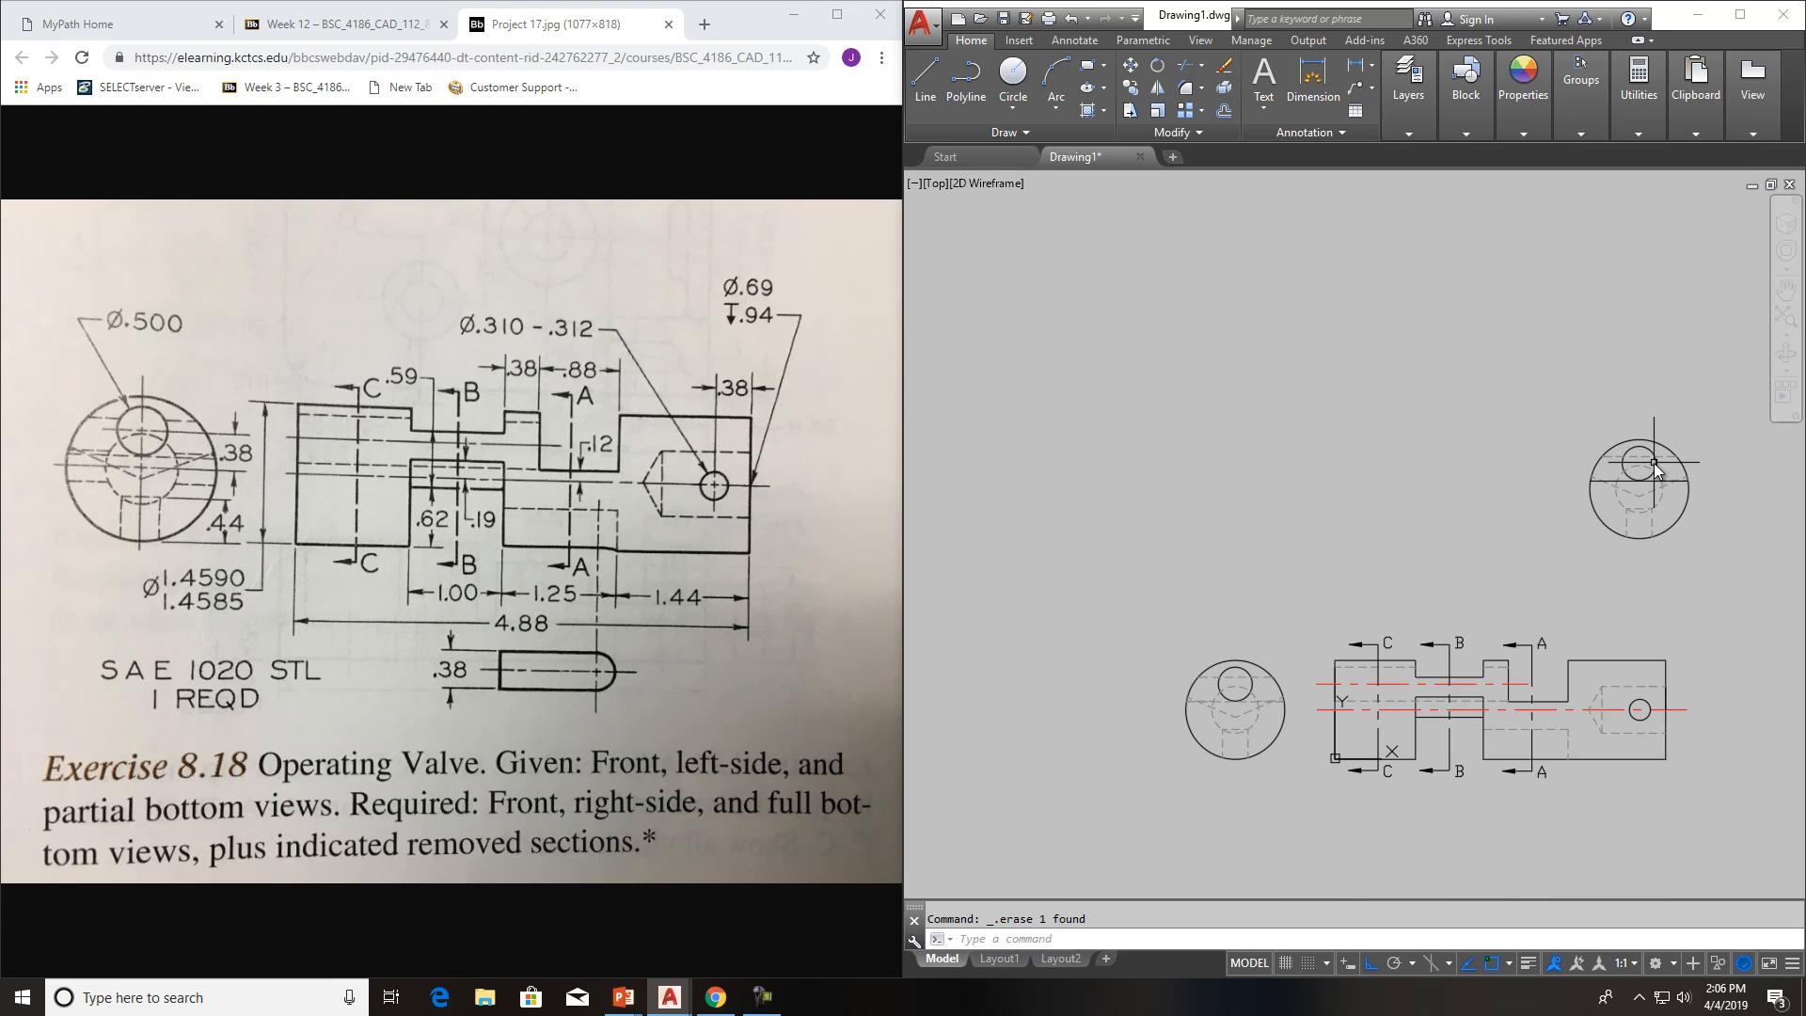
{"action": "scroll", "coordinate": [1639, 463], "scroll_direction": "up", "scroll_amount": 4}
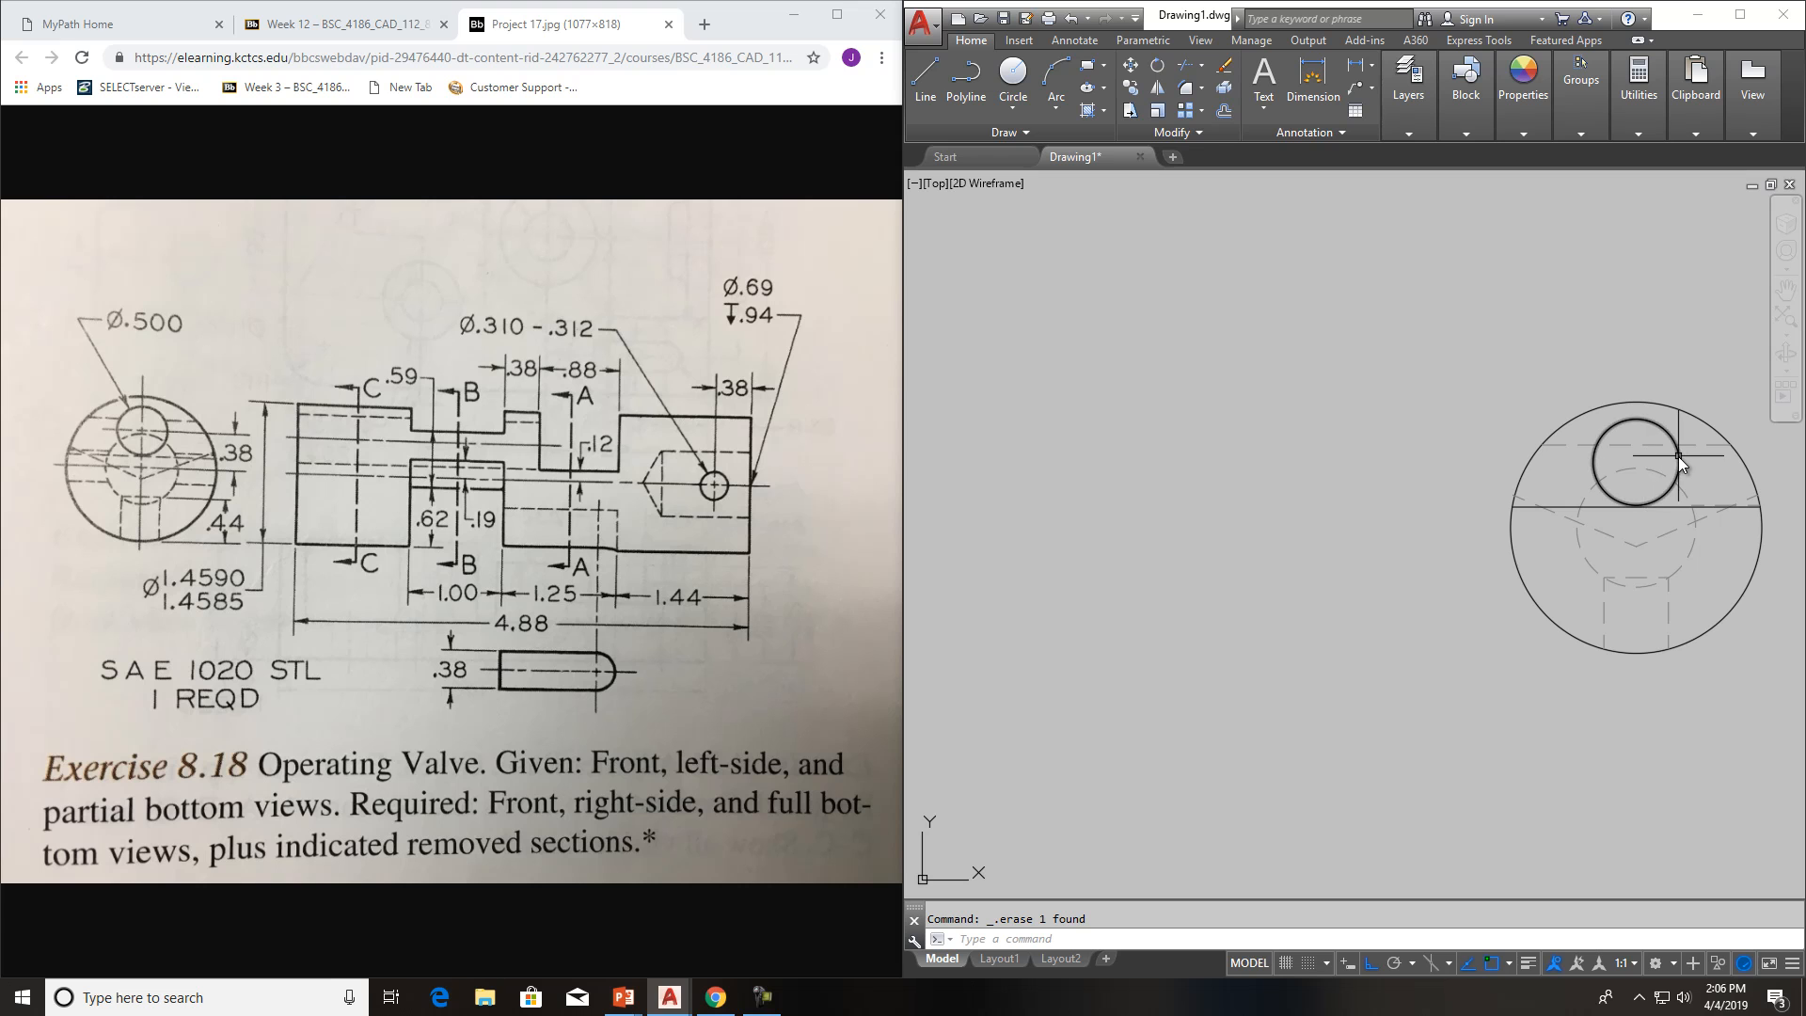
{"action": "scroll", "coordinate": [1699, 504], "scroll_direction": "down", "scroll_amount": 4}
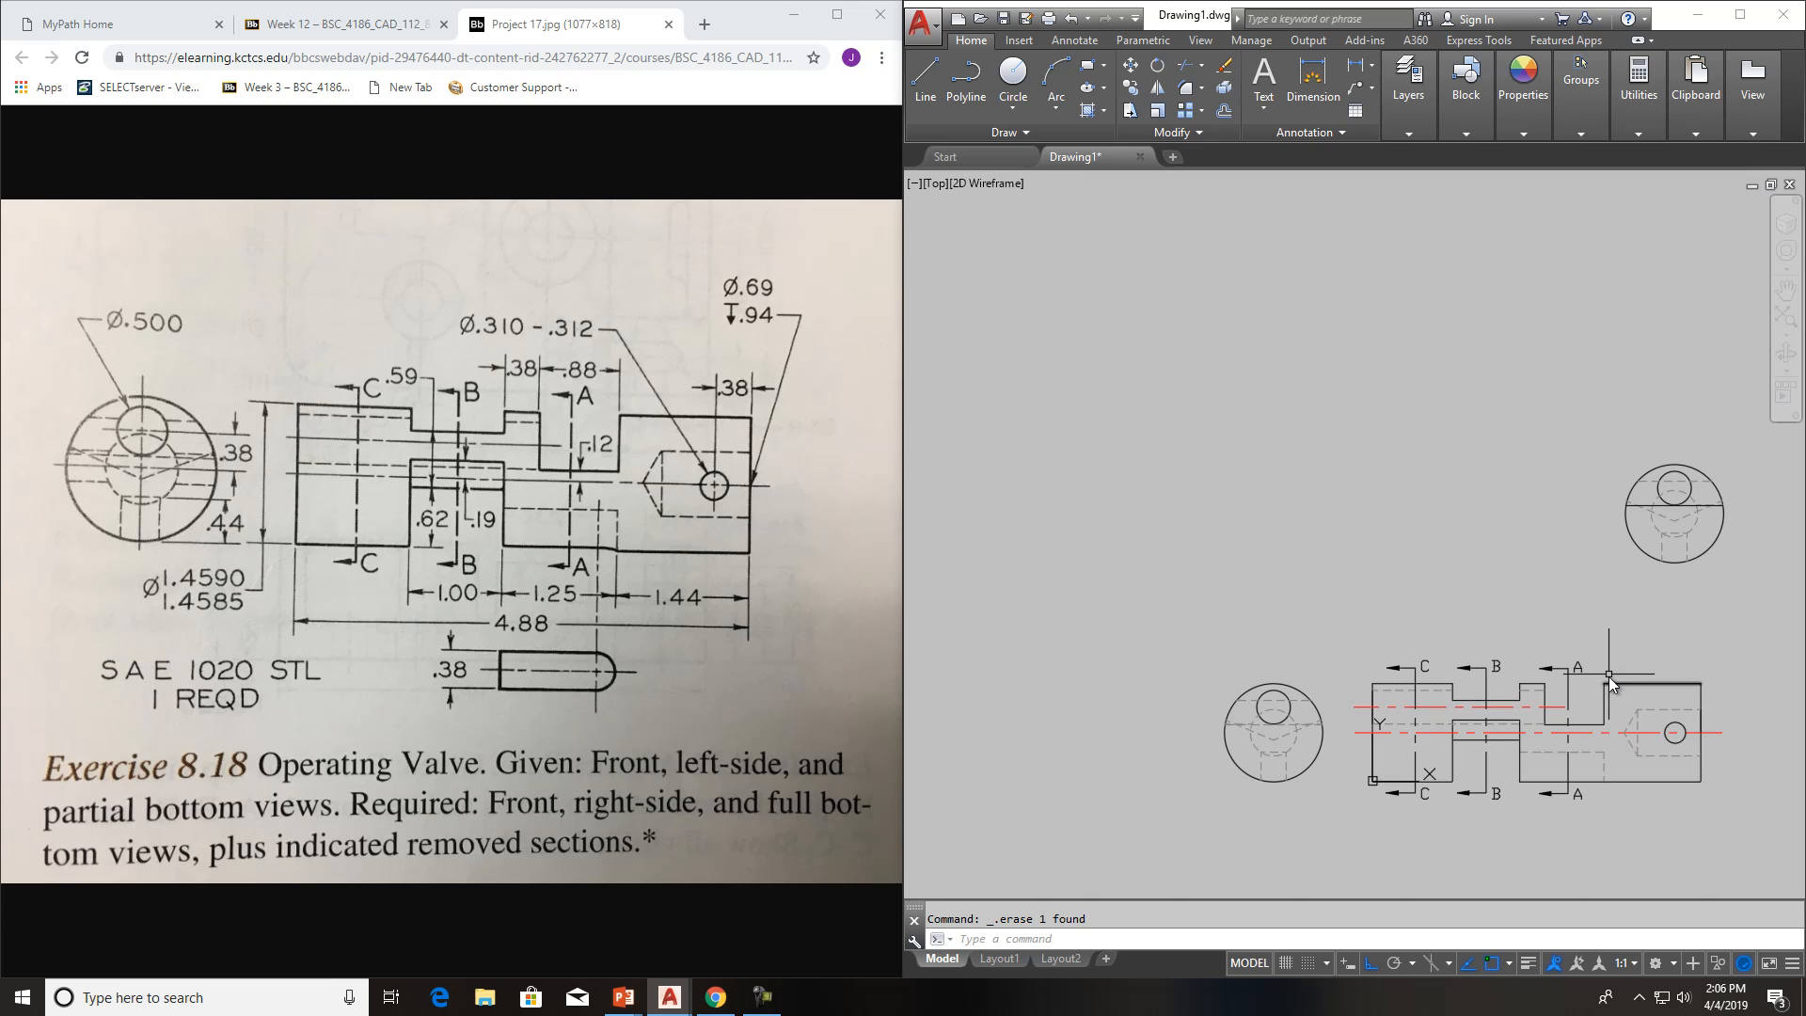
{"action": "scroll", "coordinate": [1552, 648], "scroll_direction": "down", "scroll_amount": 1}
{"action": "scroll", "coordinate": [1486, 749], "scroll_direction": "up", "scroll_amount": 3}
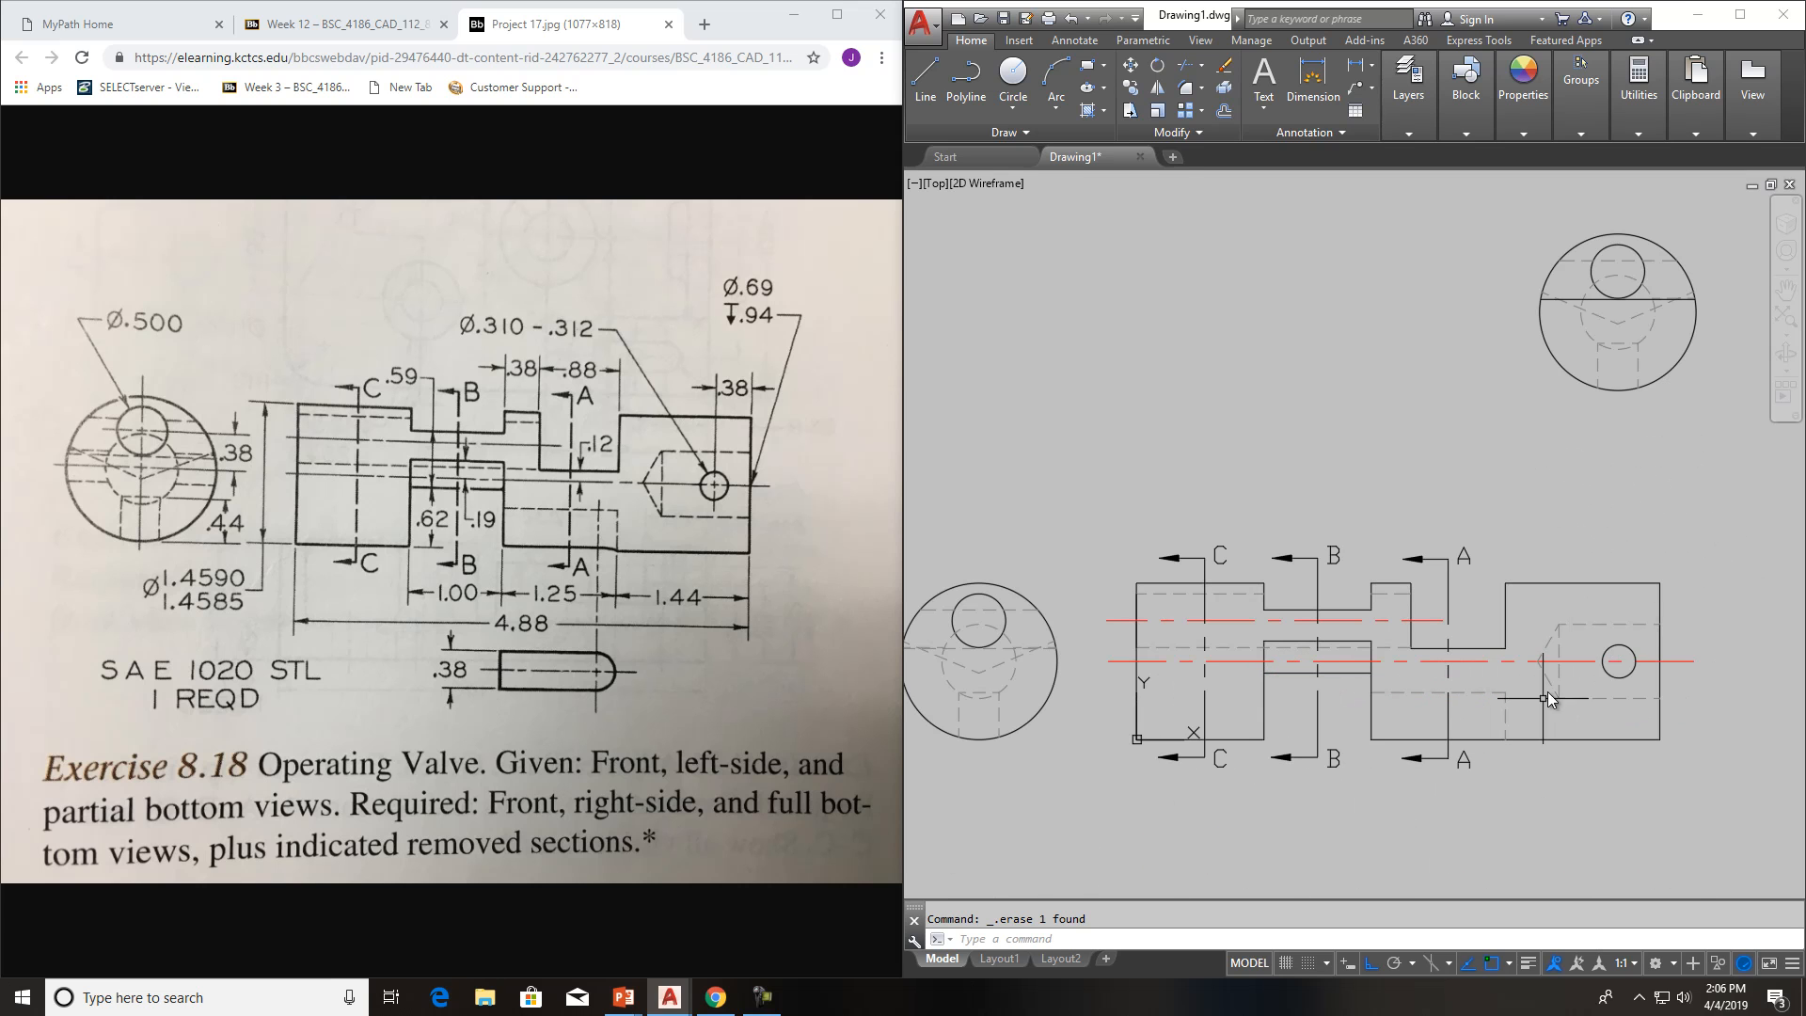
Move the dashed rectangular slot outline at the base of the copied side view to layer 0
{"action": "left_click", "coordinate": [1599, 367]}
{"action": "left_click", "coordinate": [1638, 367]}
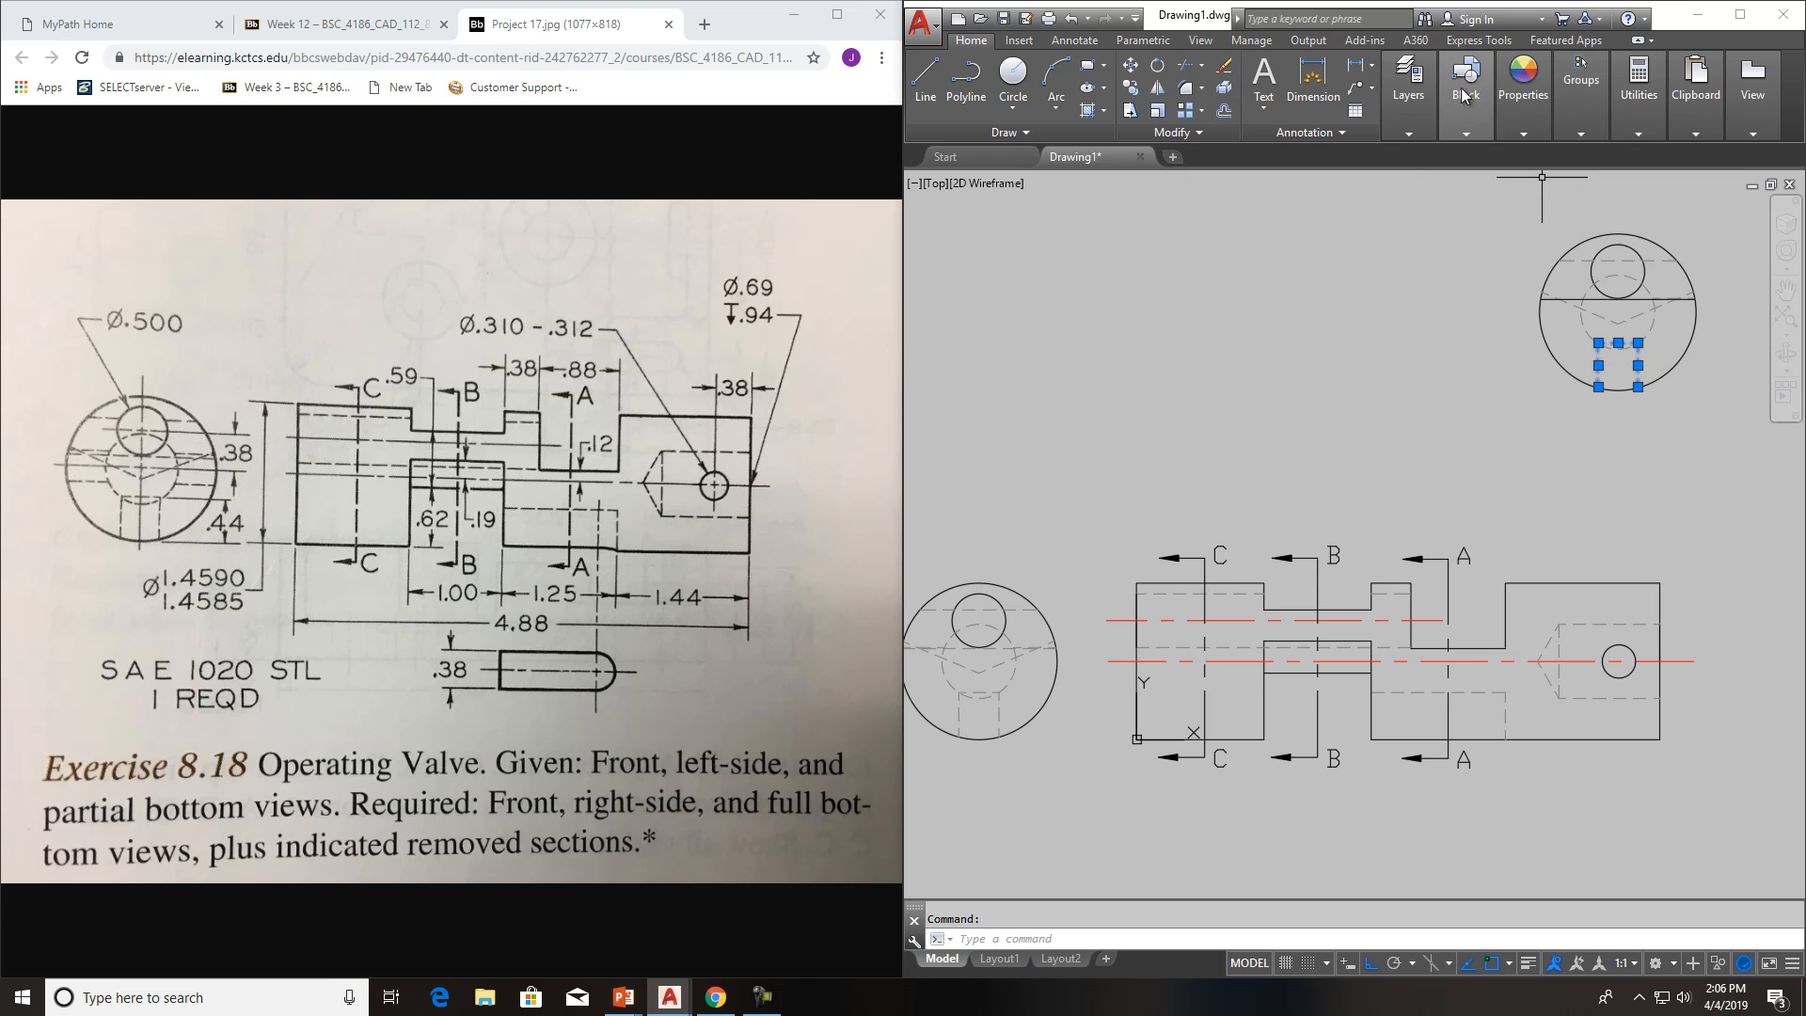
{"action": "left_click", "coordinate": [1463, 94]}
{"action": "left_click", "coordinate": [1523, 84]}
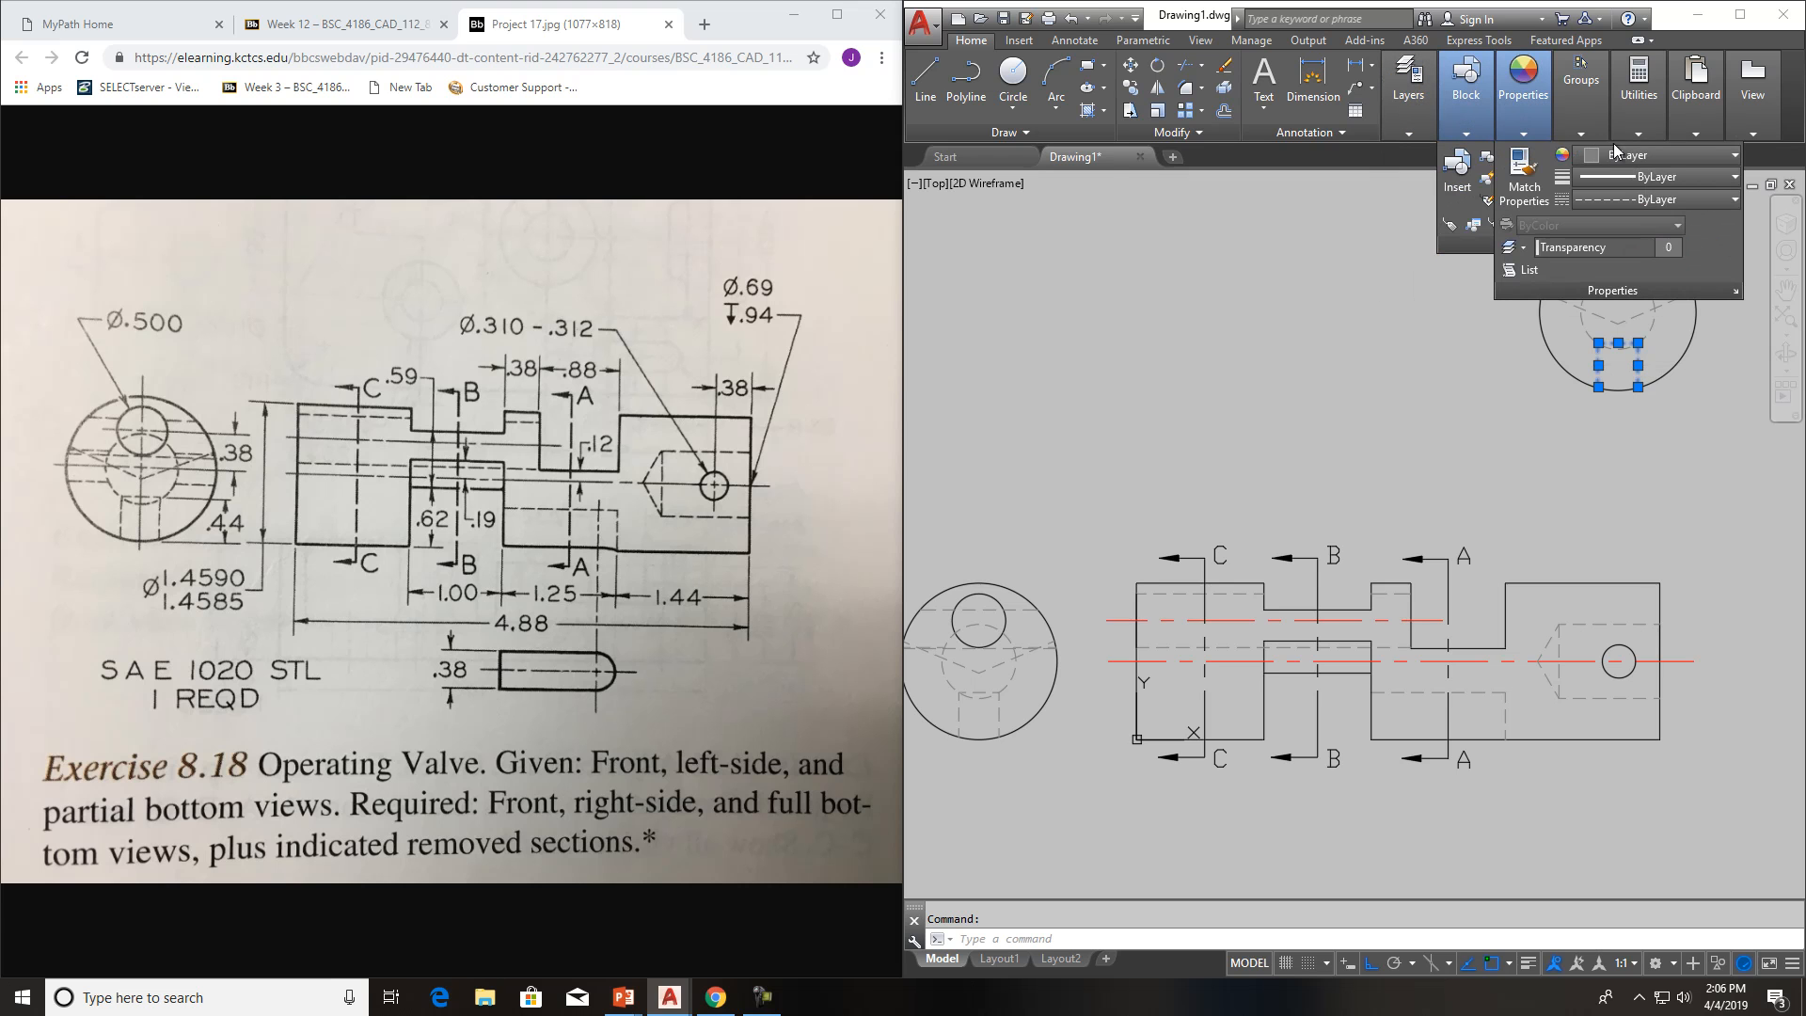
{"action": "left_click", "coordinate": [1680, 158]}
{"action": "left_click", "coordinate": [1660, 172]}
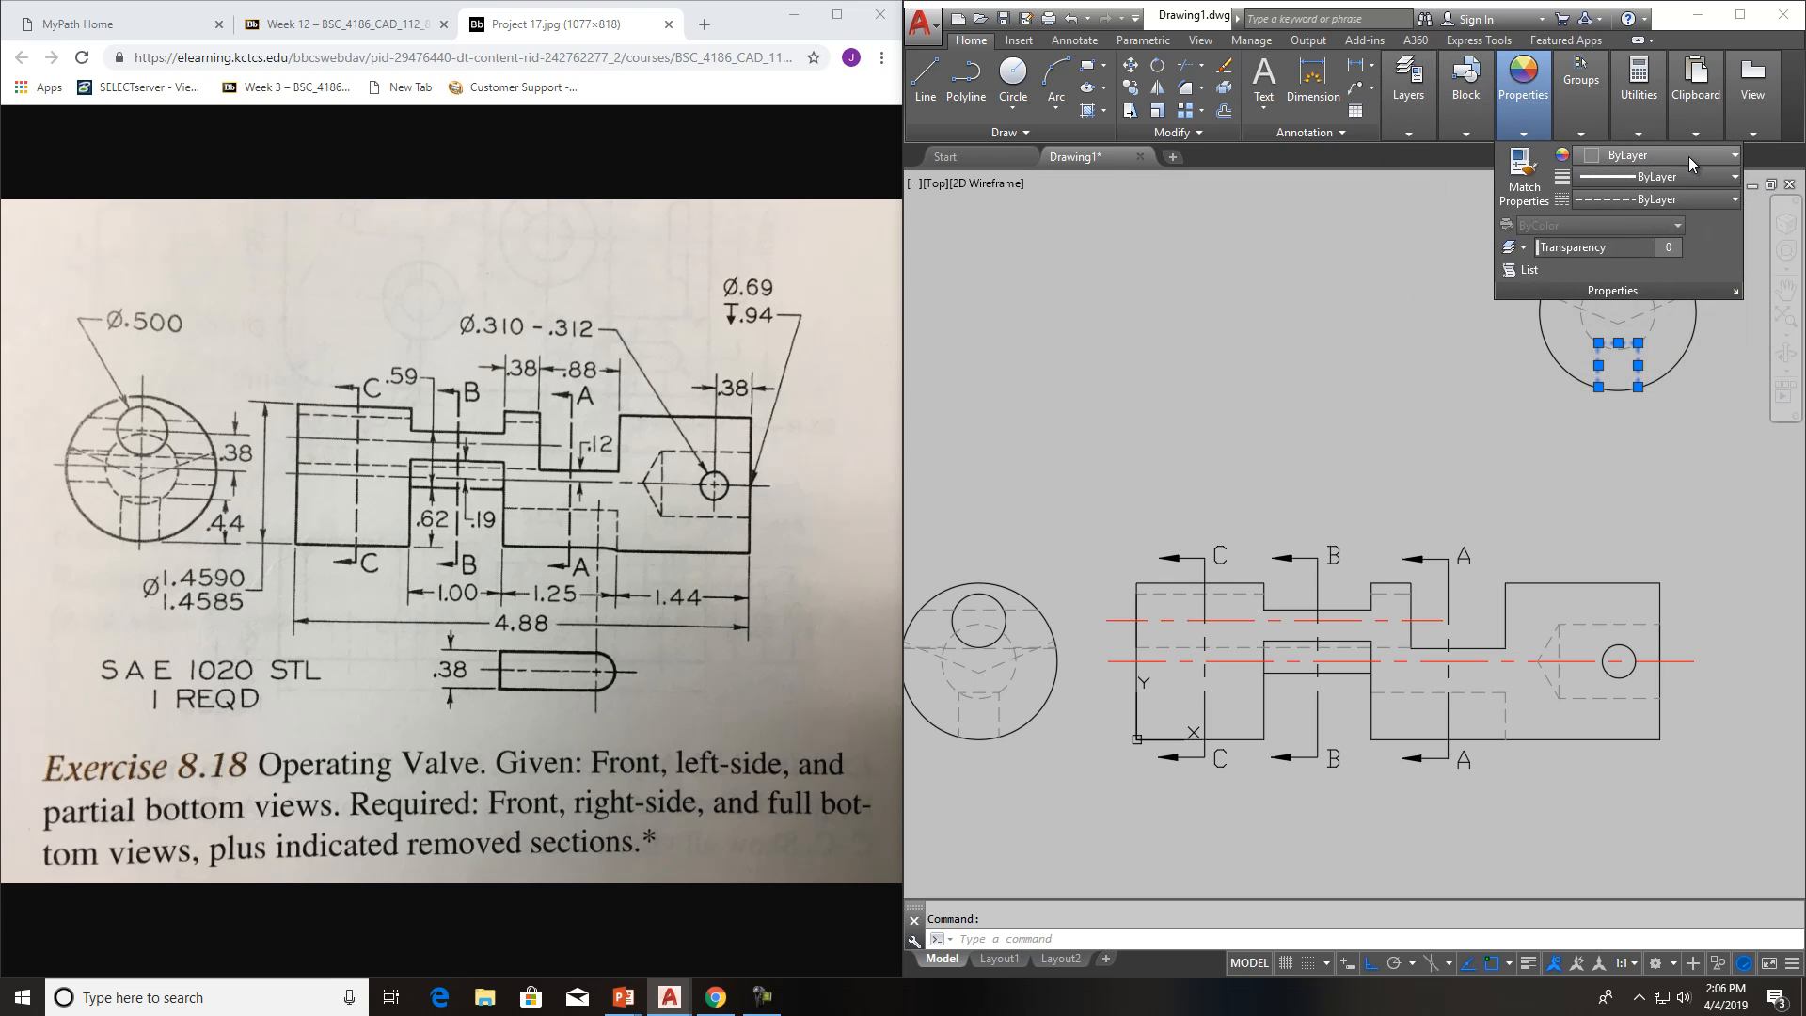
{"action": "left_click", "coordinate": [1408, 93]}
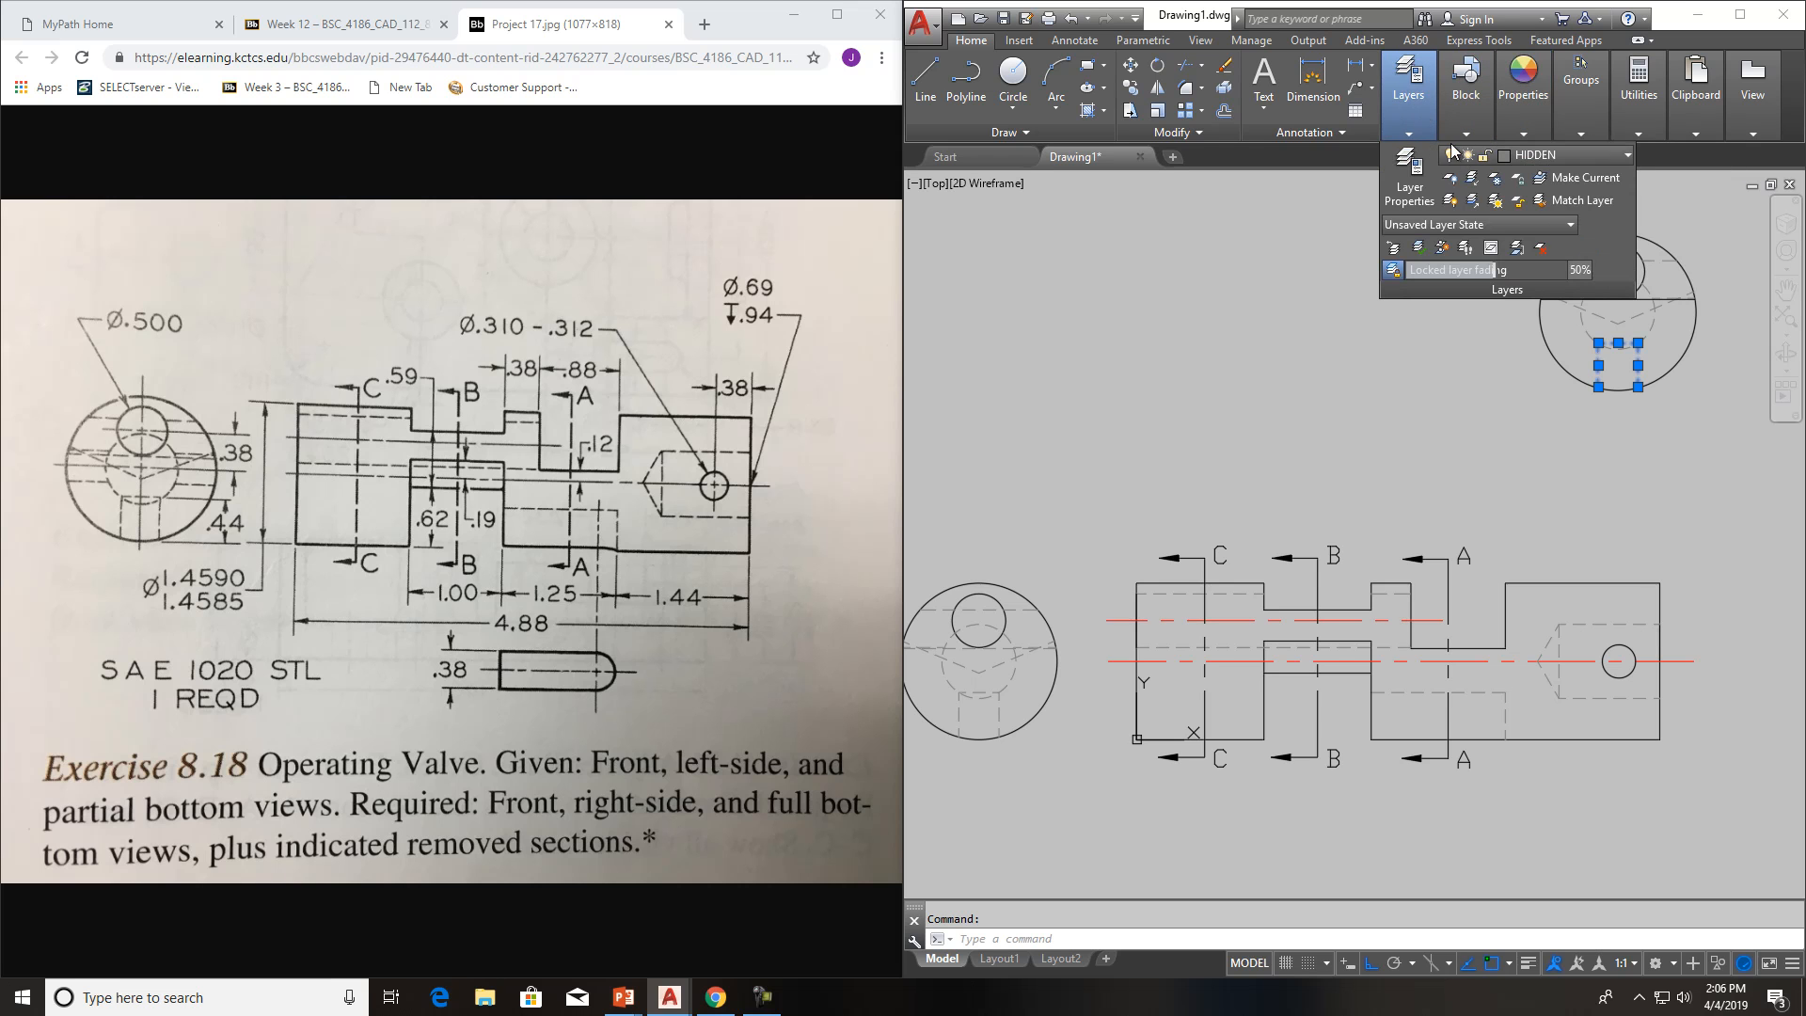
{"action": "left_click", "coordinate": [1561, 156]}
{"action": "left_click", "coordinate": [1556, 178]}
{"action": "key", "text": "Escape"}
{"action": "middle_click_drag", "start_coordinate": [1633, 408], "coordinate": [1577, 466]}
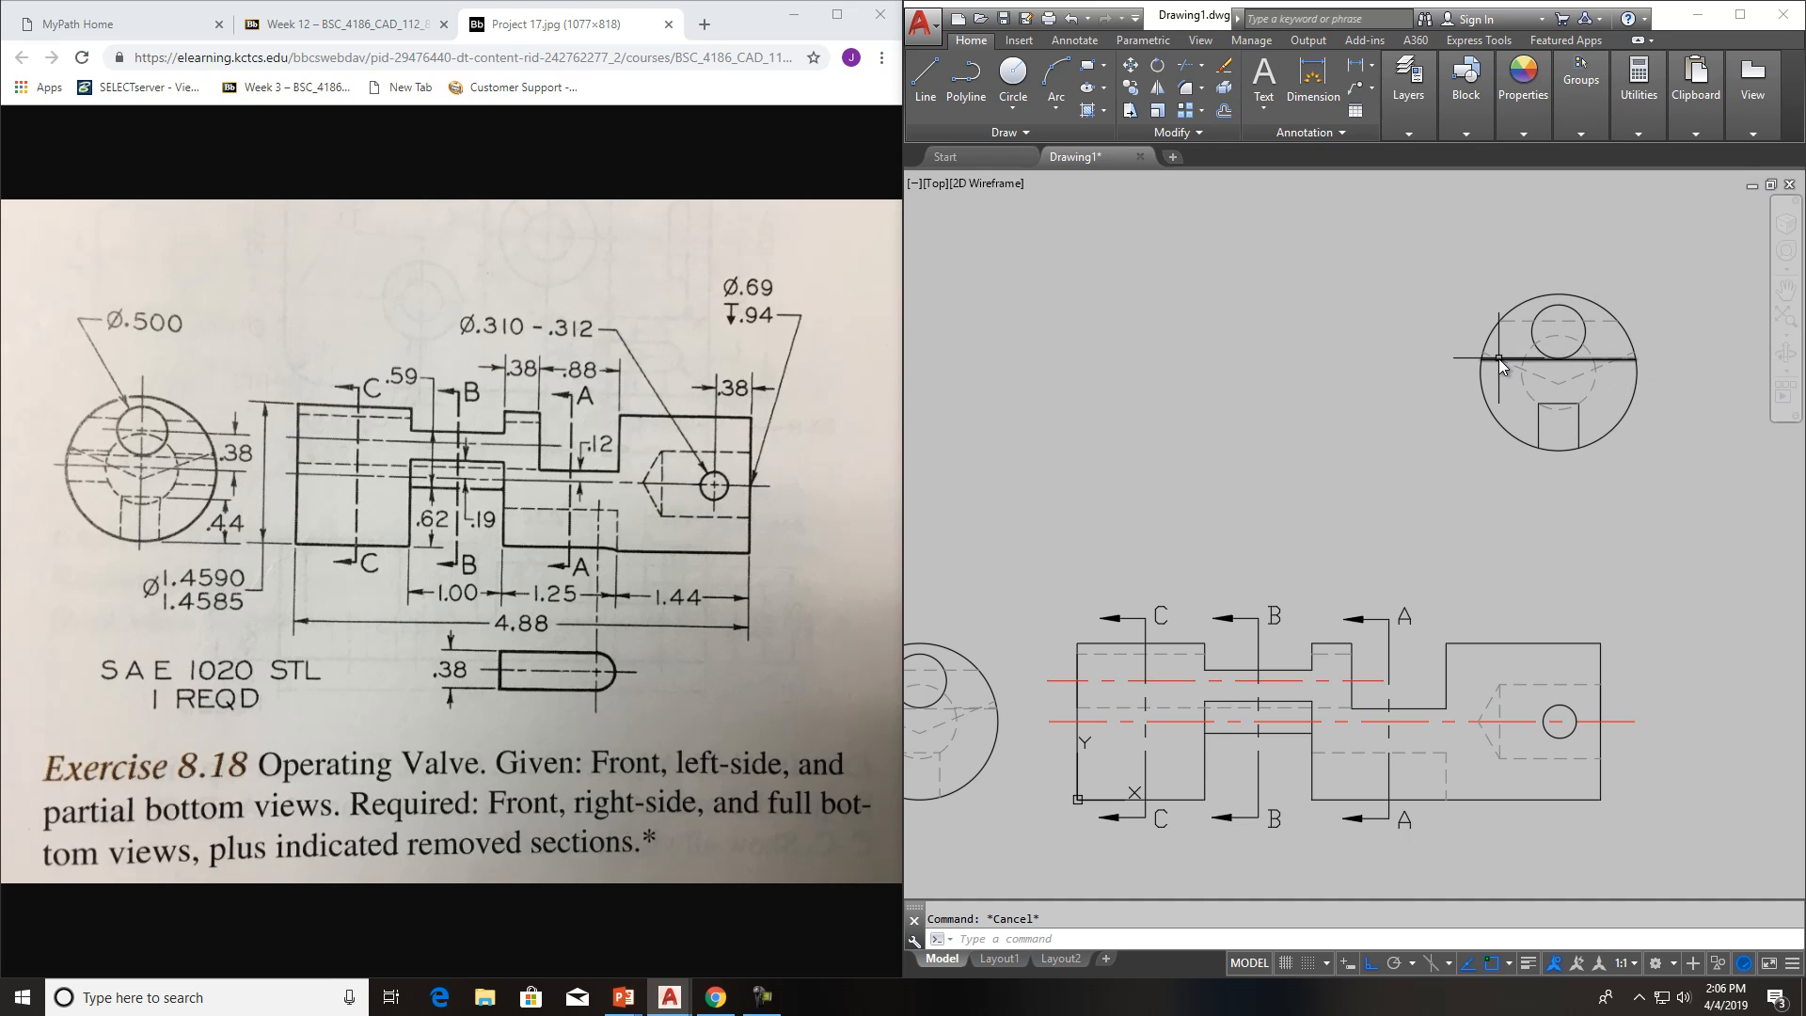
Delete the remaining hidden lines from the copied side view: the V-shaped lines, the dashed circle and the upper horizontal line
{"action": "left_click", "coordinate": [1623, 372]}
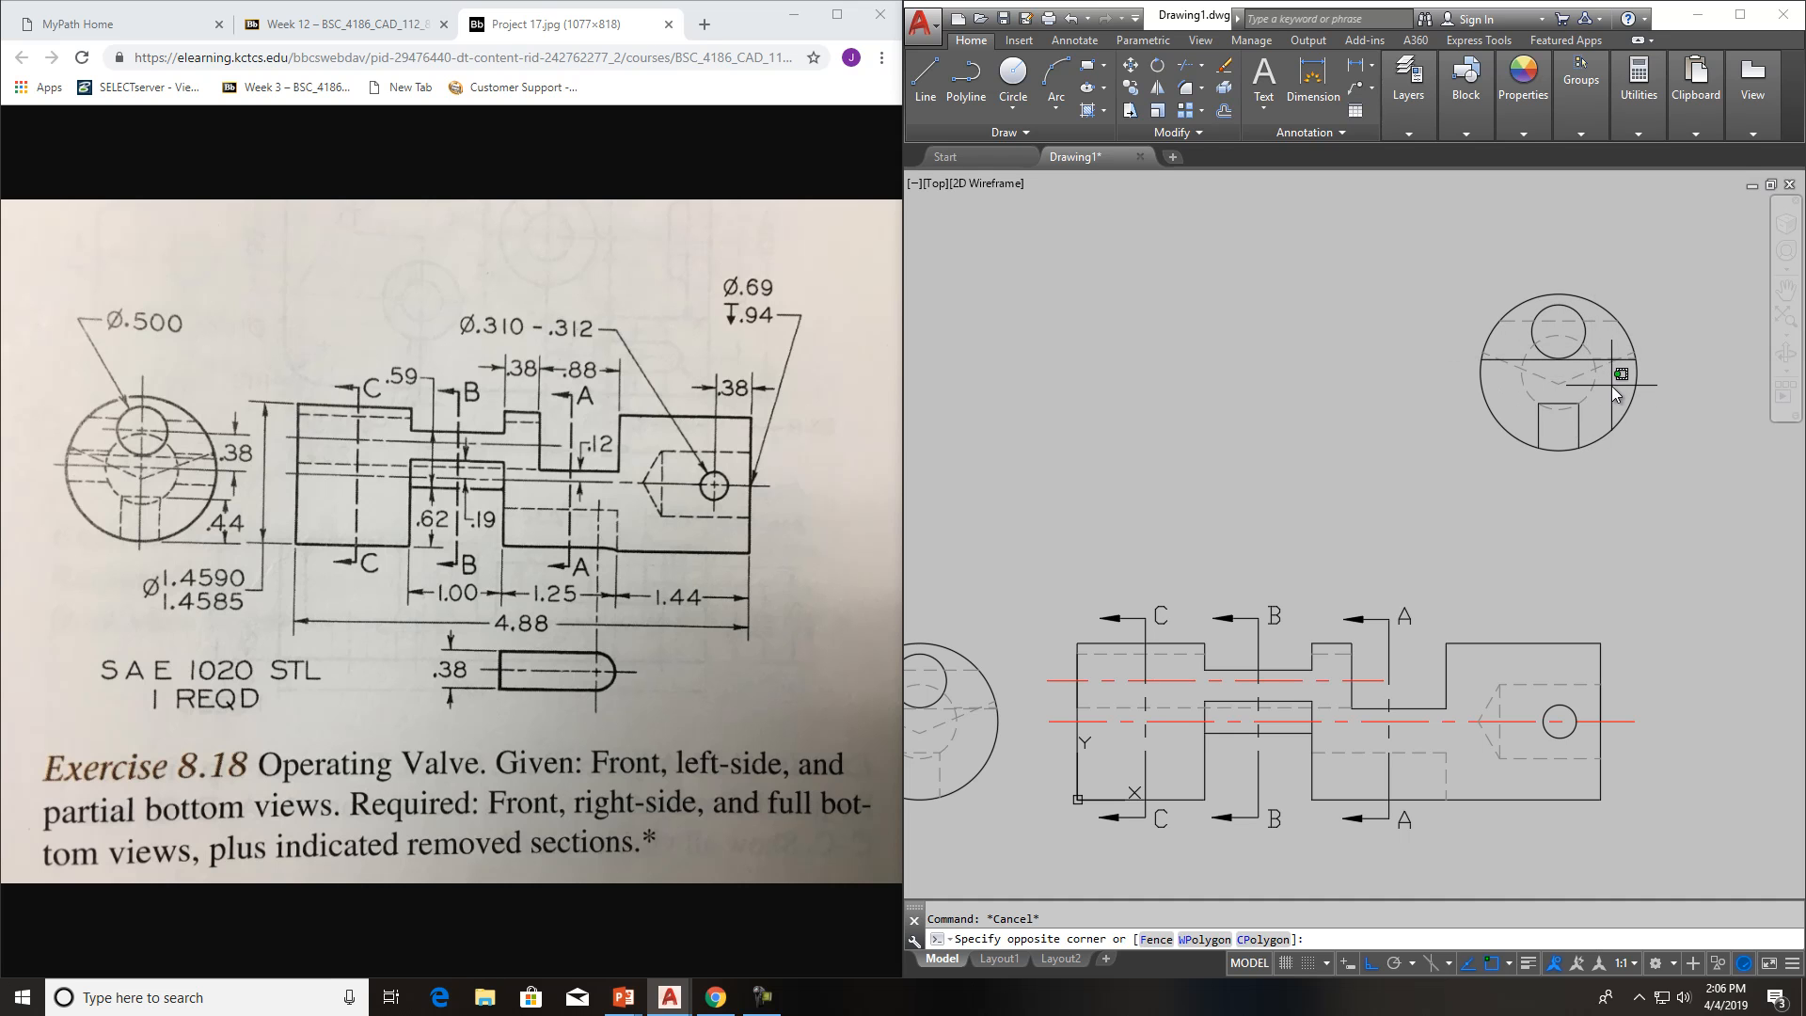
{"action": "left_click", "coordinate": [1566, 374]}
{"action": "key", "text": "Delete"}
{"action": "left_click", "coordinate": [1563, 374]}
{"action": "left_click", "coordinate": [1531, 363]}
{"action": "left_click", "coordinate": [1521, 322]}
{"action": "key", "text": "Delete"}
{"action": "mouse_move", "coordinate": [1558, 394]}
{"action": "middle_mouse_down"}
{"action": "mouse_move", "coordinate": [1572, 480]}
{"action": "mouse_move", "coordinate": [1437, 479]}
{"action": "middle_mouse_up"}
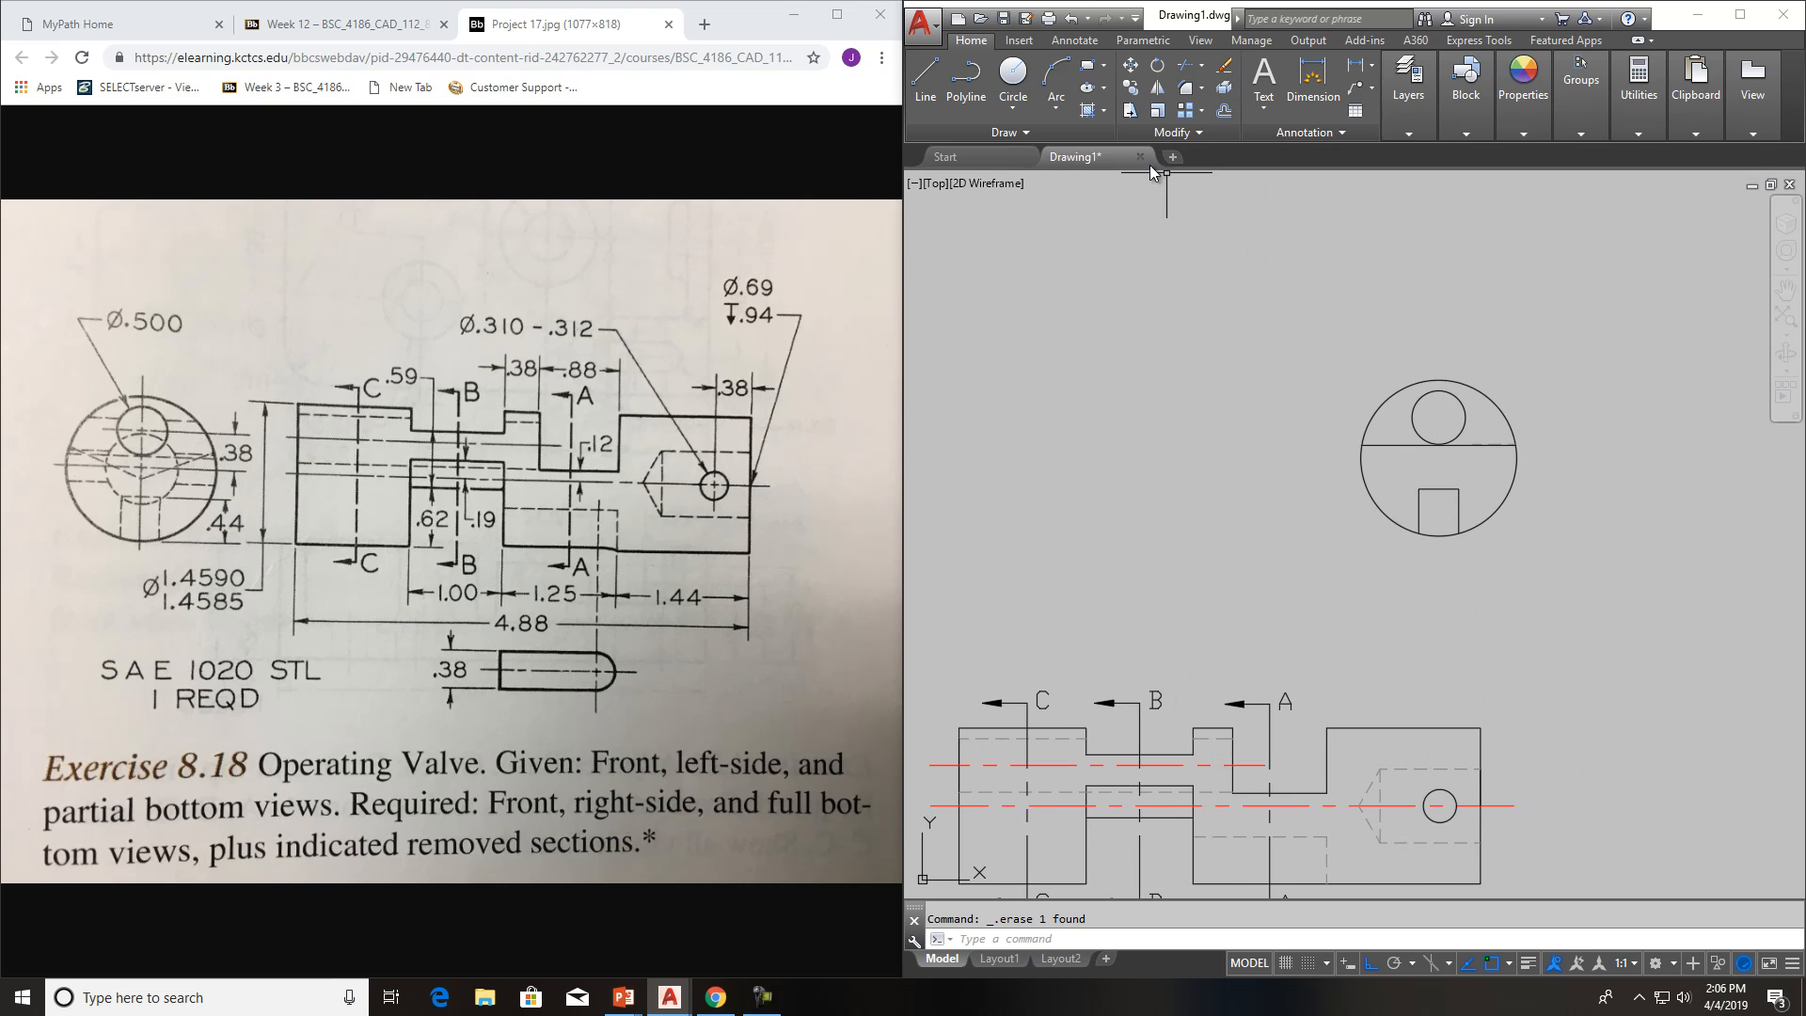
Create a new layer named SECTION and set its lineweight to Default
{"action": "left_click", "coordinate": [1088, 112]}
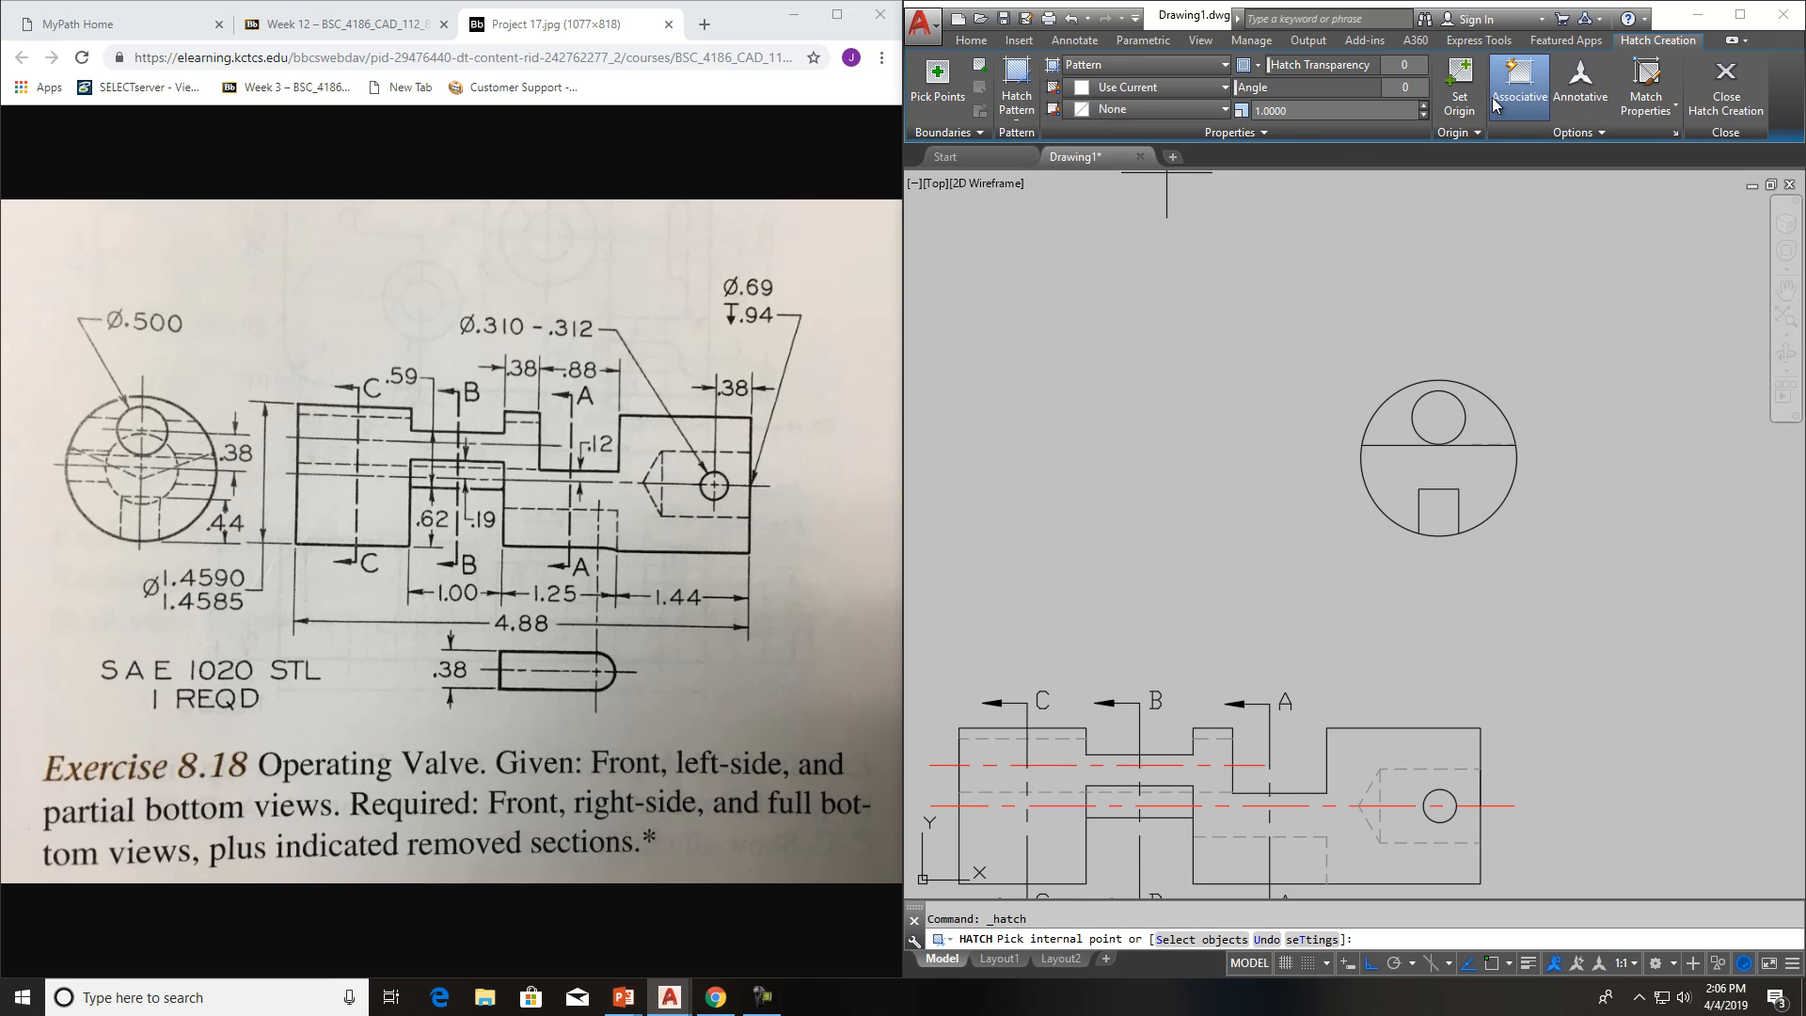
{"action": "key", "text": "Escape"}
{"action": "left_click", "coordinate": [1409, 76]}
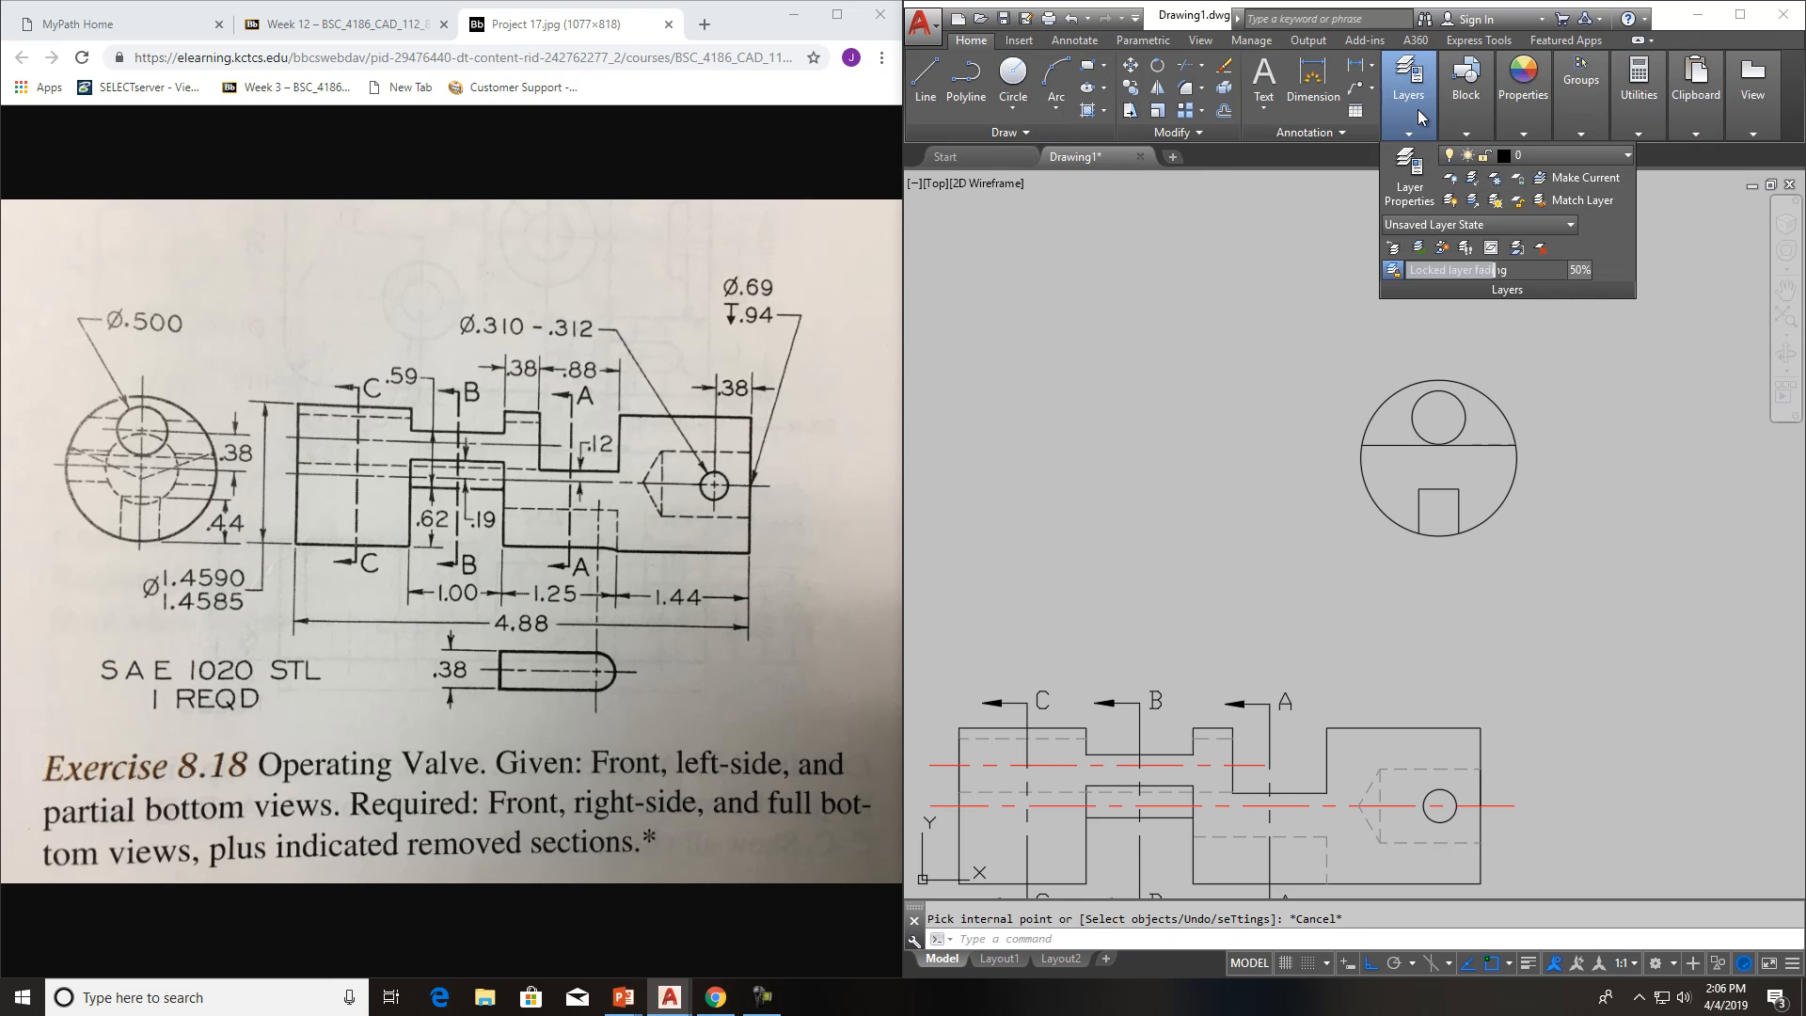
{"action": "left_click", "coordinate": [1409, 178]}
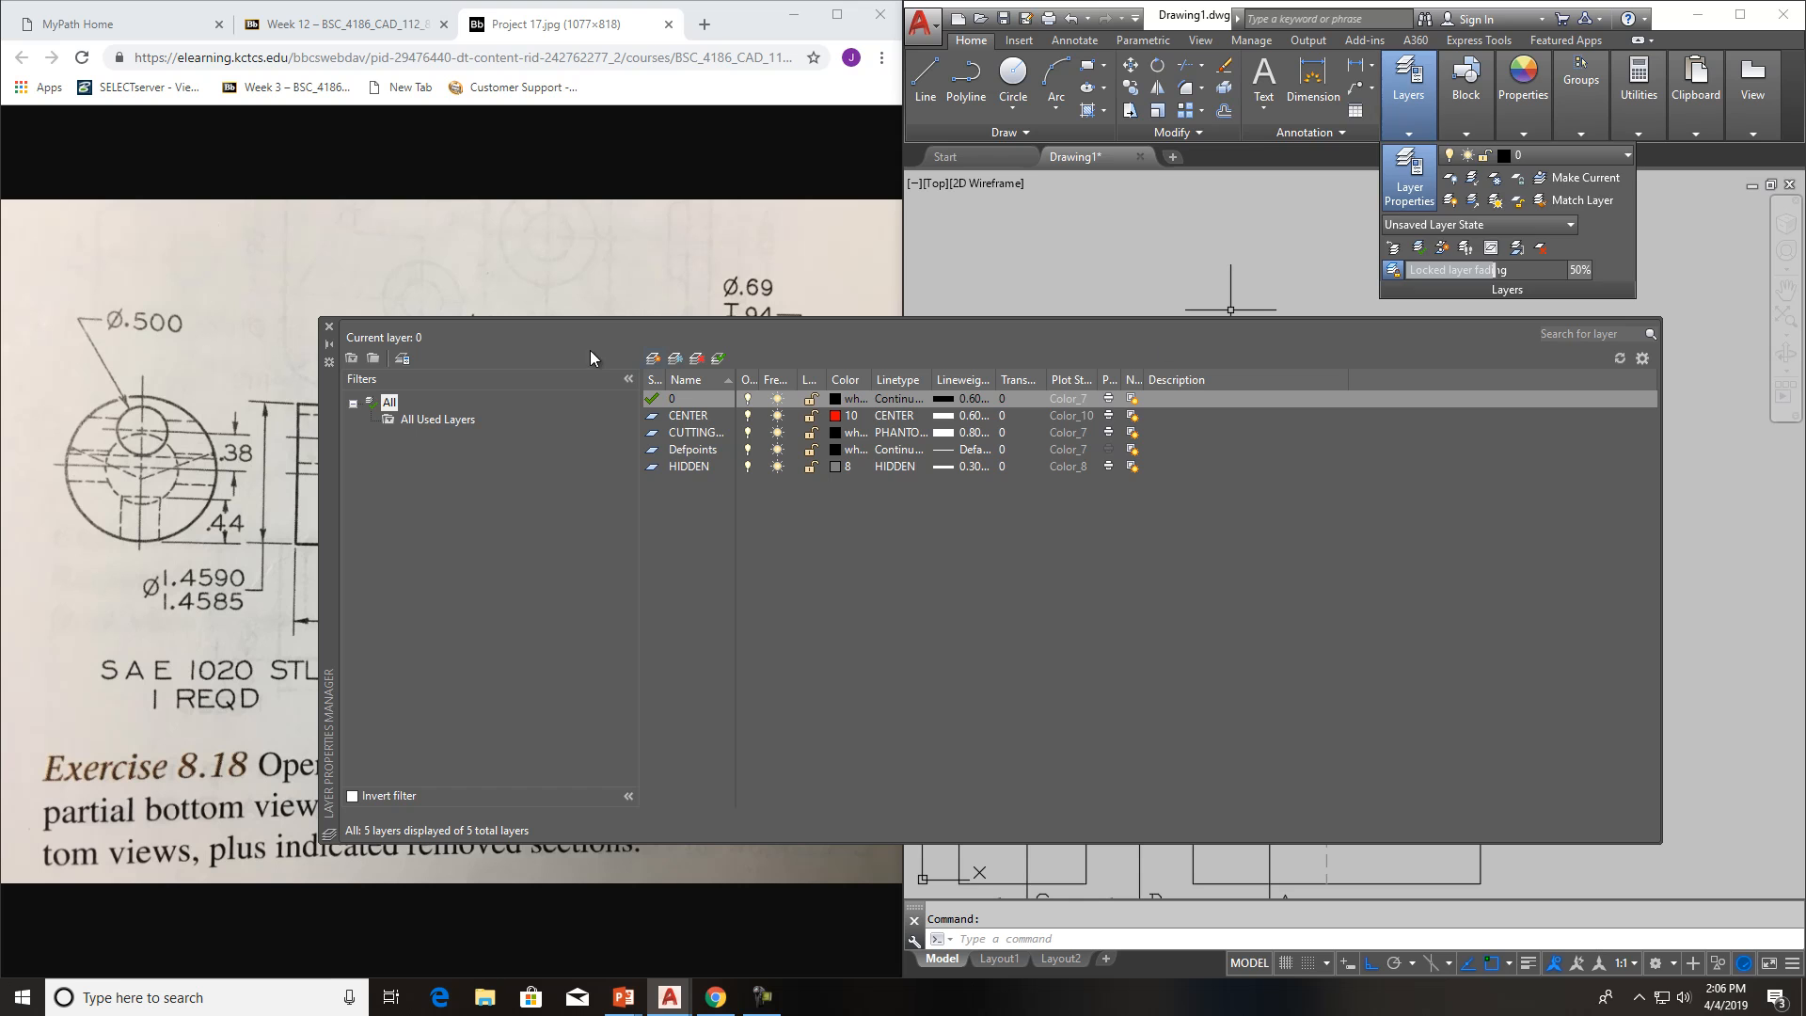
{"action": "left_click", "coordinate": [653, 359]}
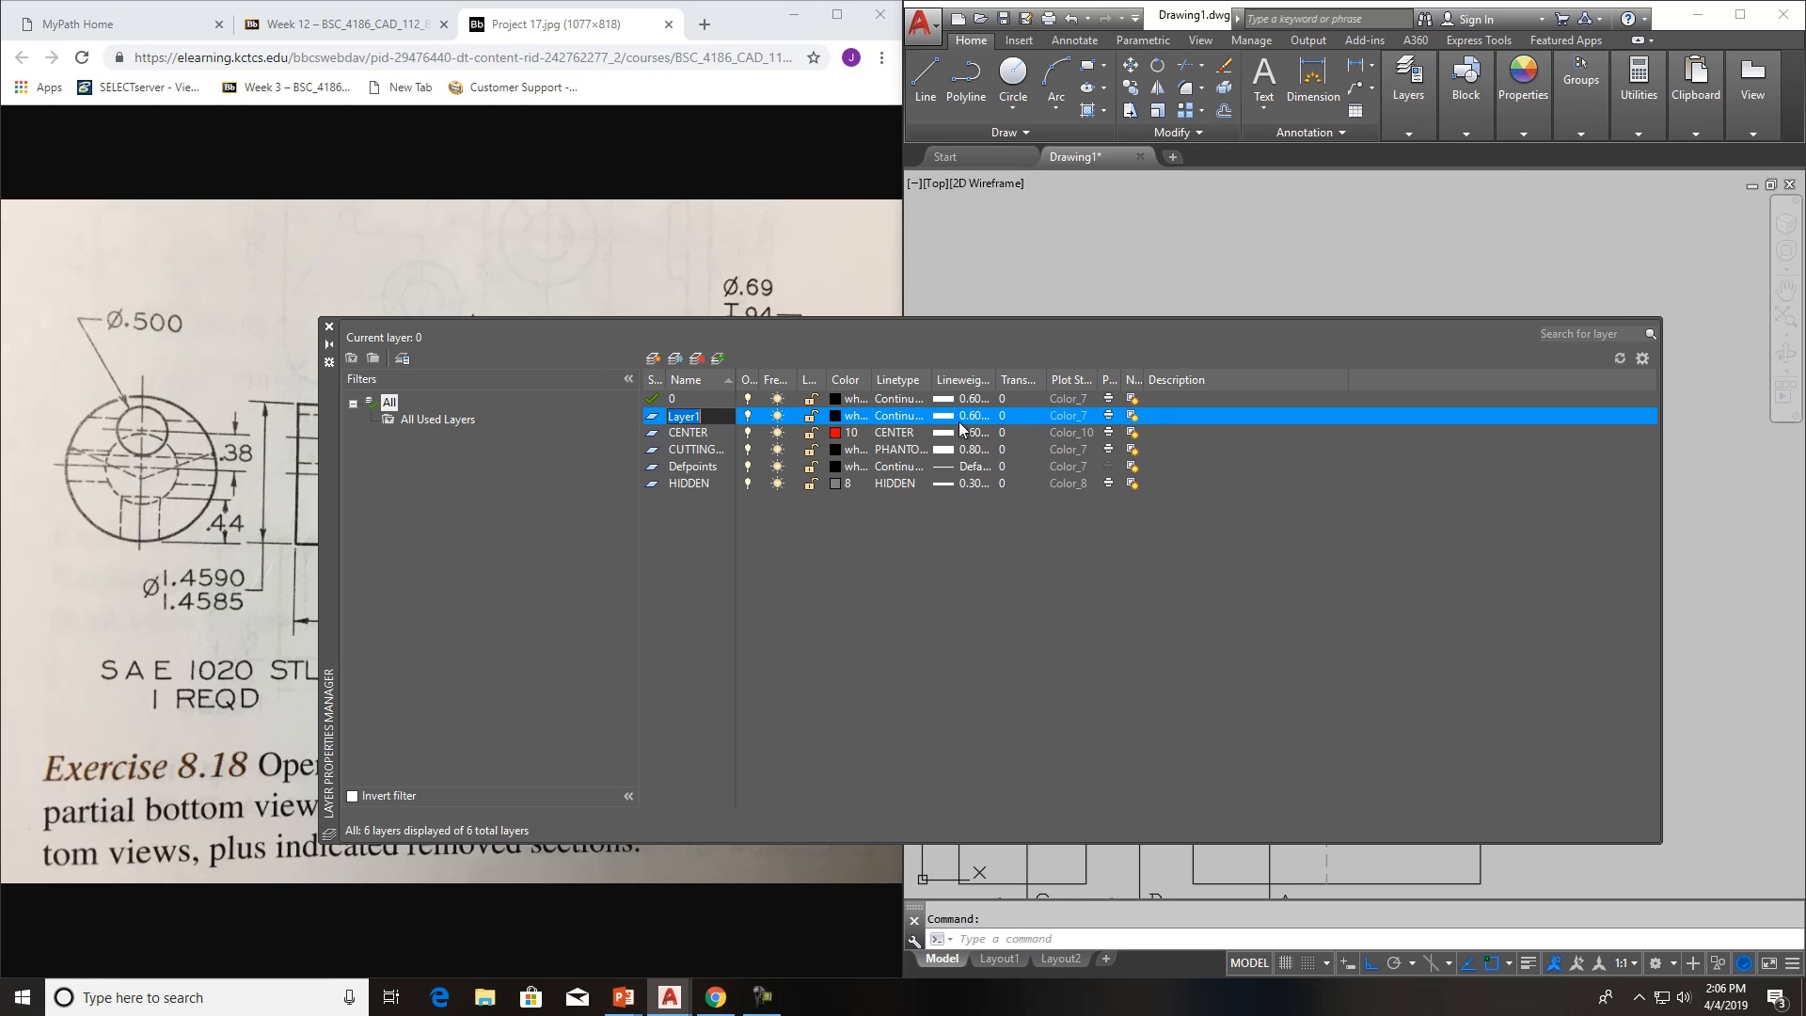
{"action": "type", "text": "SECTION"}
{"action": "left_click", "coordinate": [945, 419]}
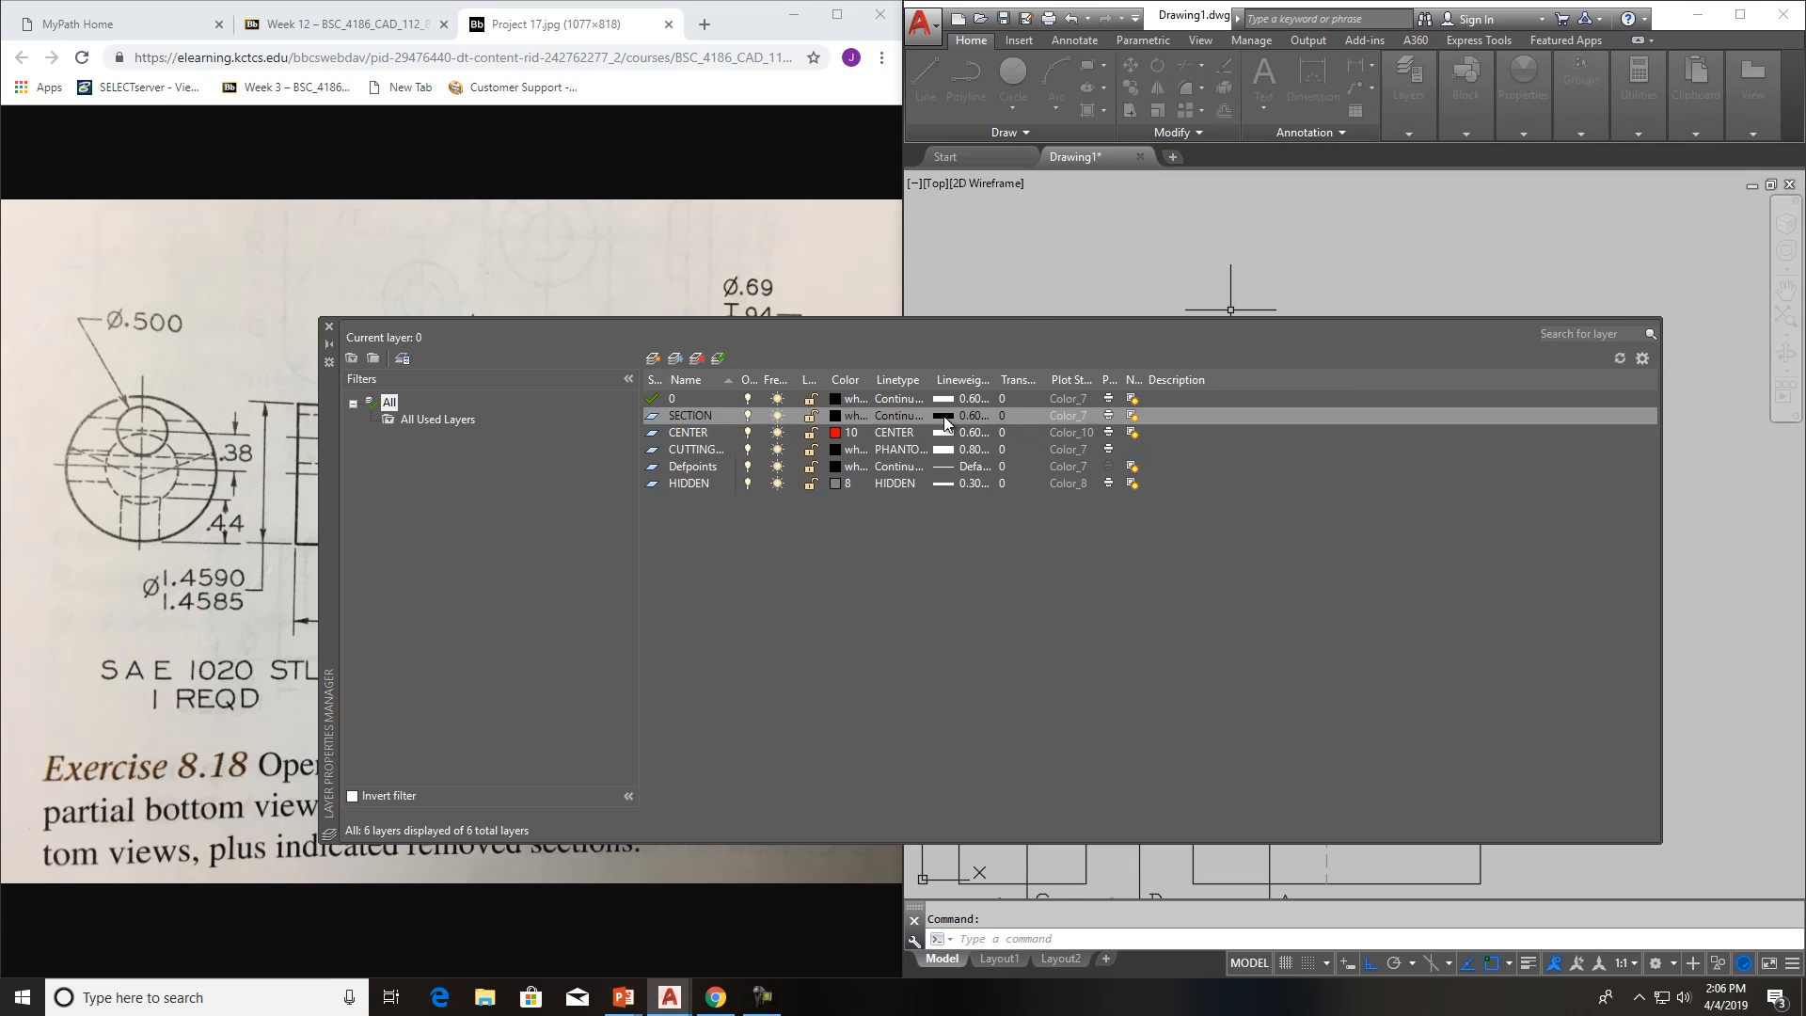
{"action": "left_click_drag", "start_coordinate": [1006, 454], "coordinate": [997, 393]}
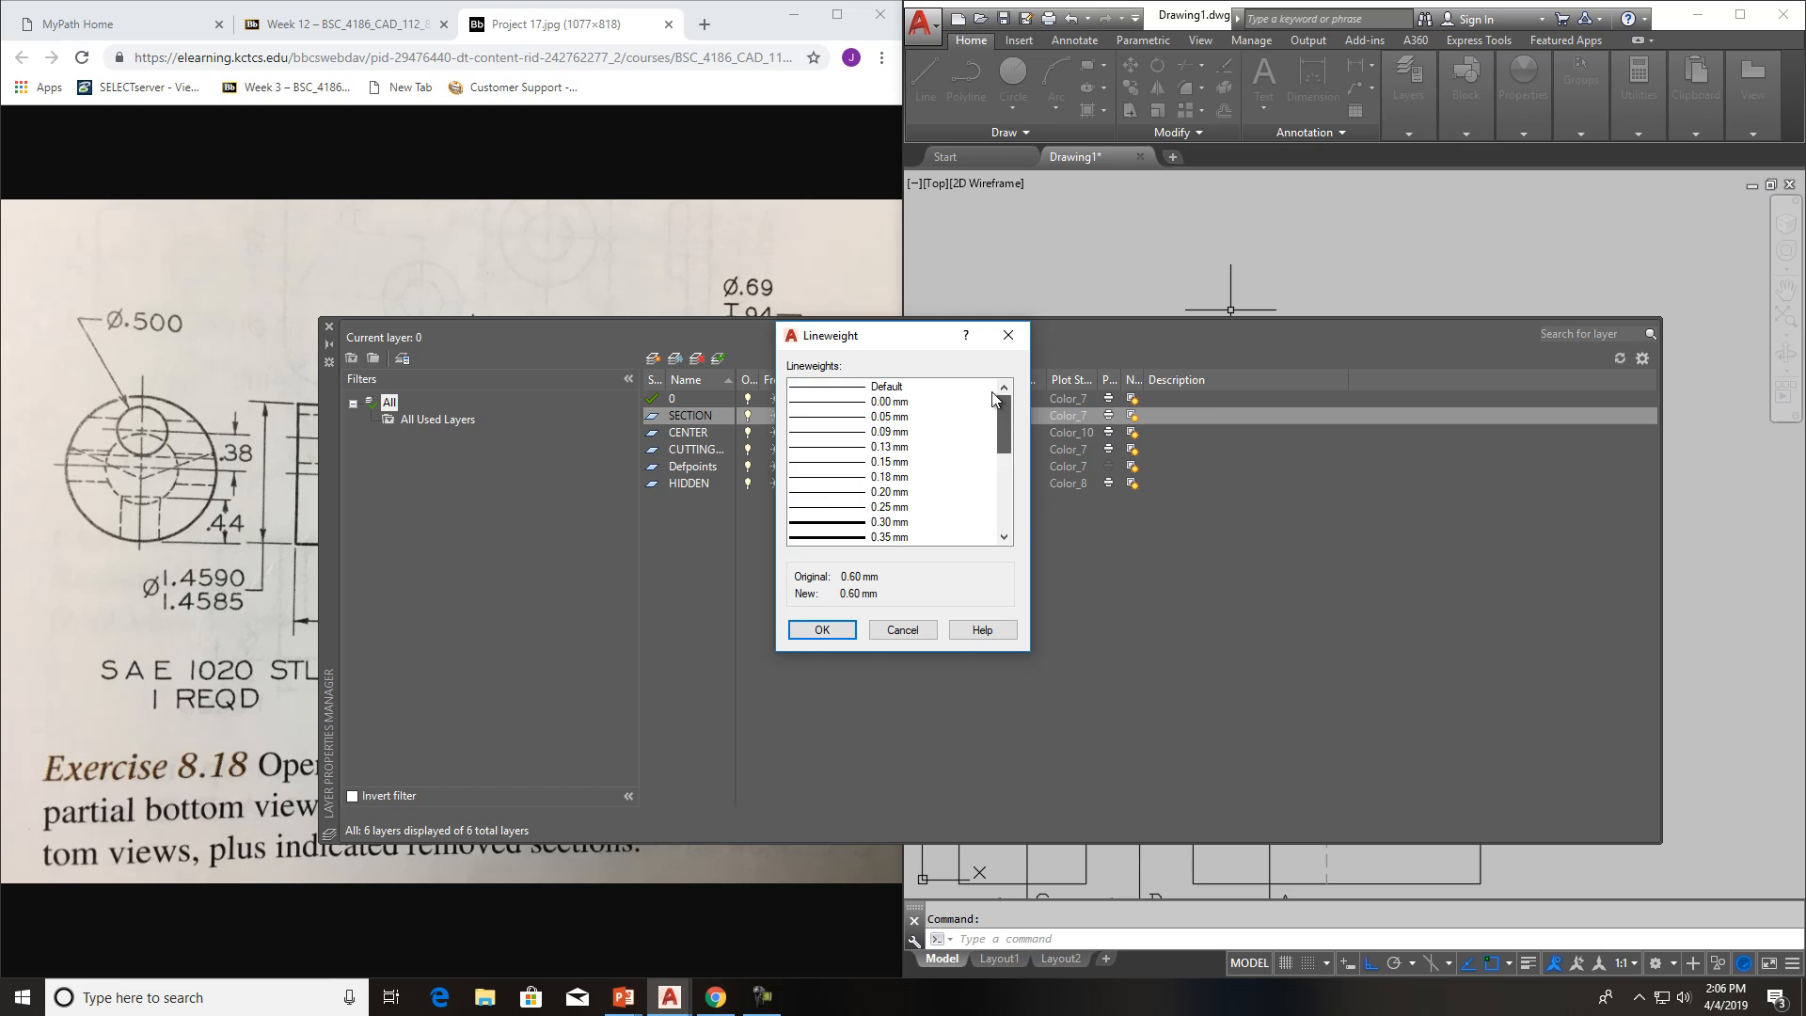
{"action": "left_click", "coordinate": [884, 387]}
{"action": "left_click", "coordinate": [833, 629]}
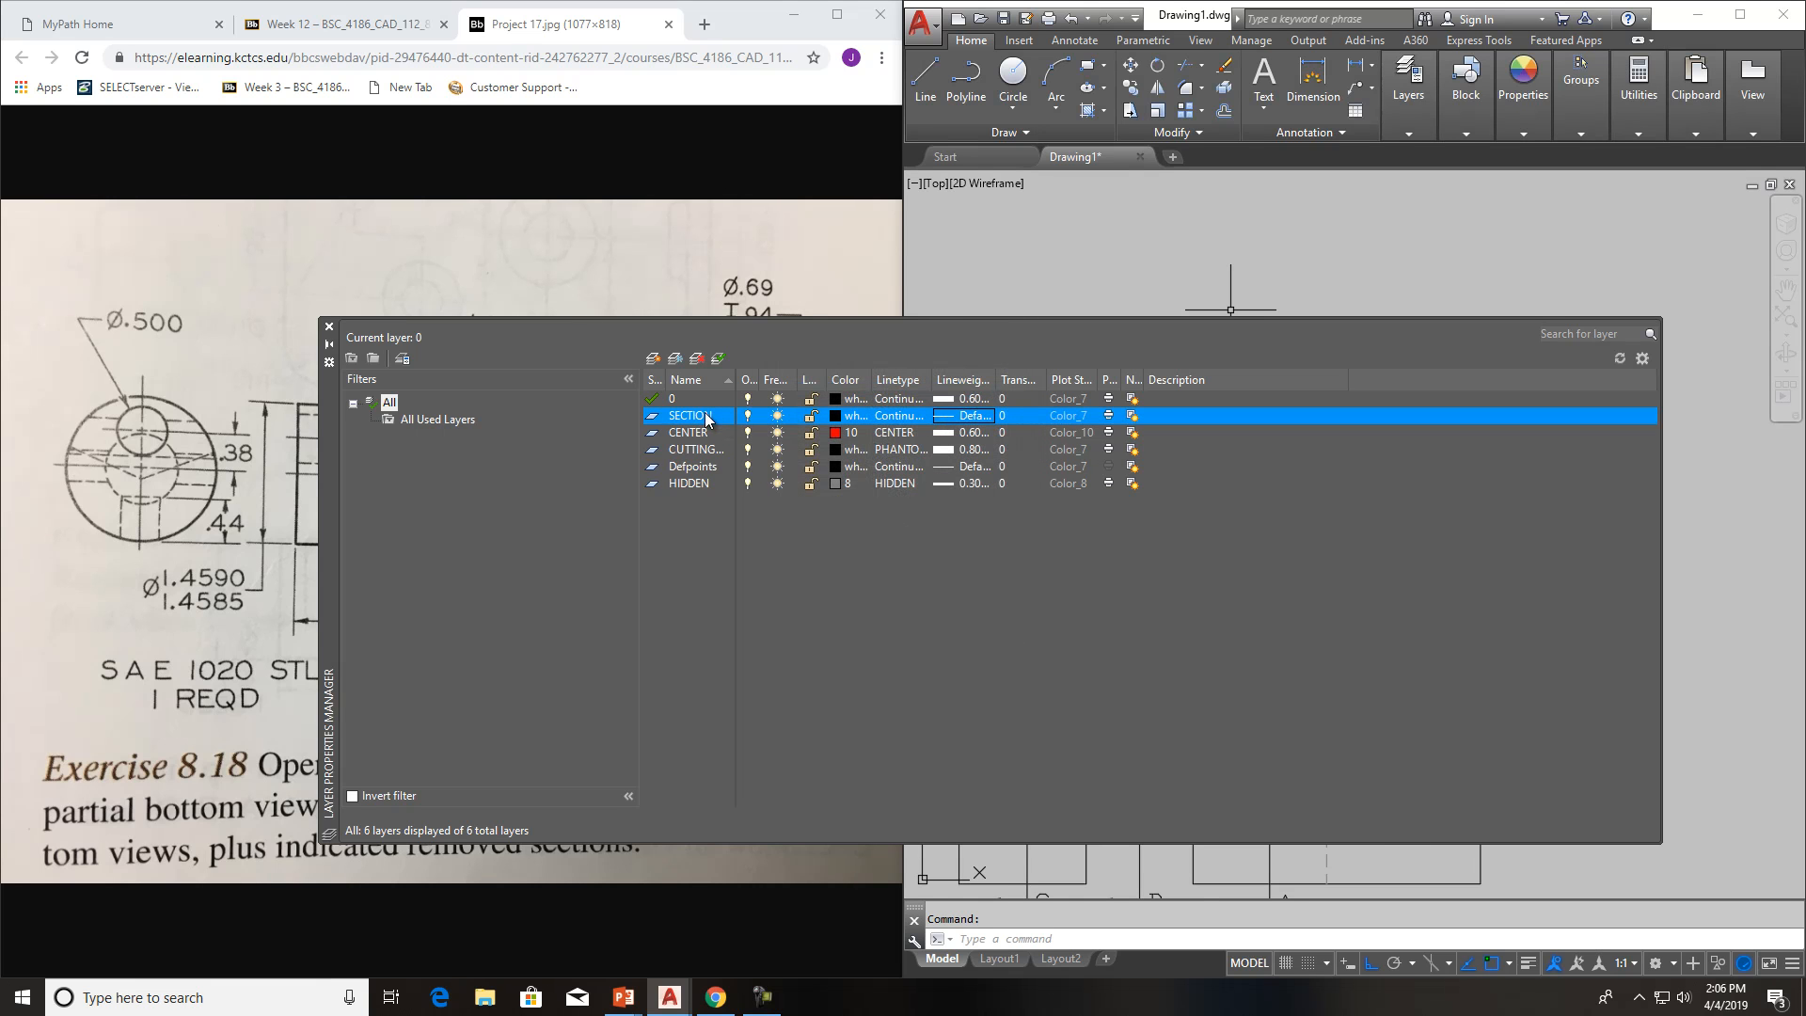
Assign index color 112 to the SECTION layer and make it the current layer
{"action": "left_click", "coordinate": [837, 415]}
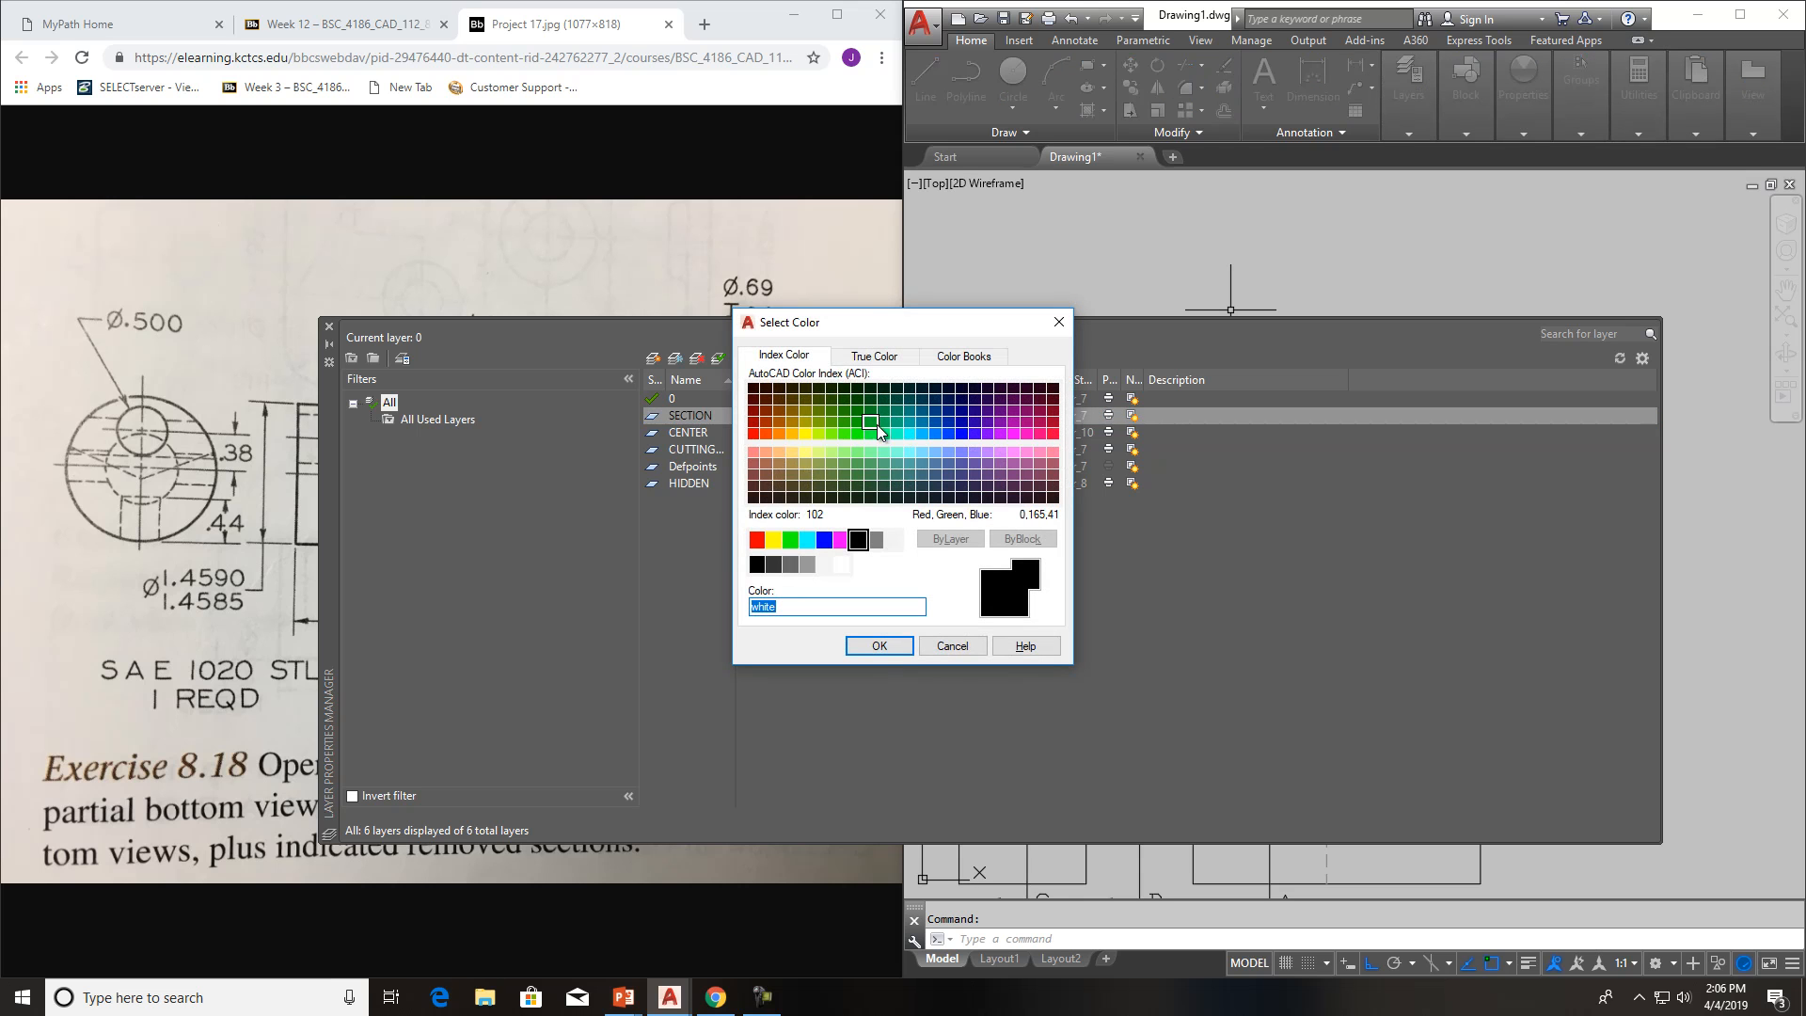
{"action": "left_click", "coordinate": [884, 423]}
{"action": "left_click", "coordinate": [878, 645]}
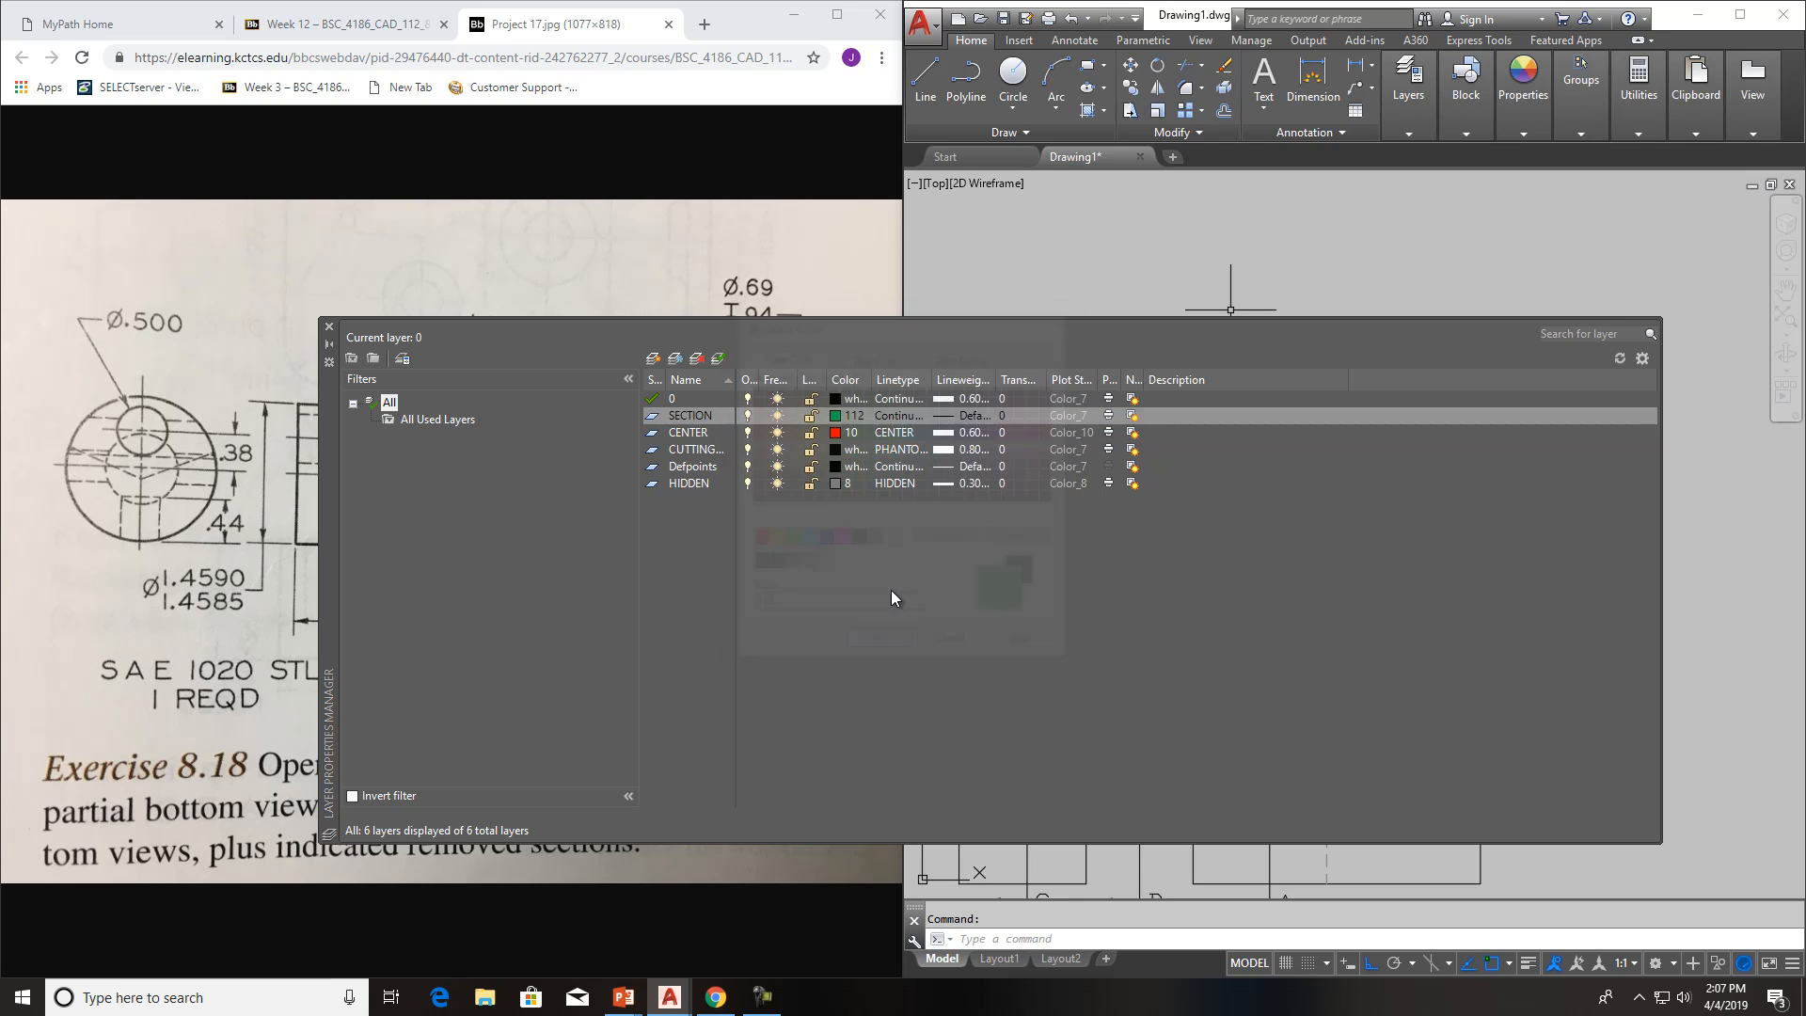
{"action": "left_click", "coordinate": [718, 358]}
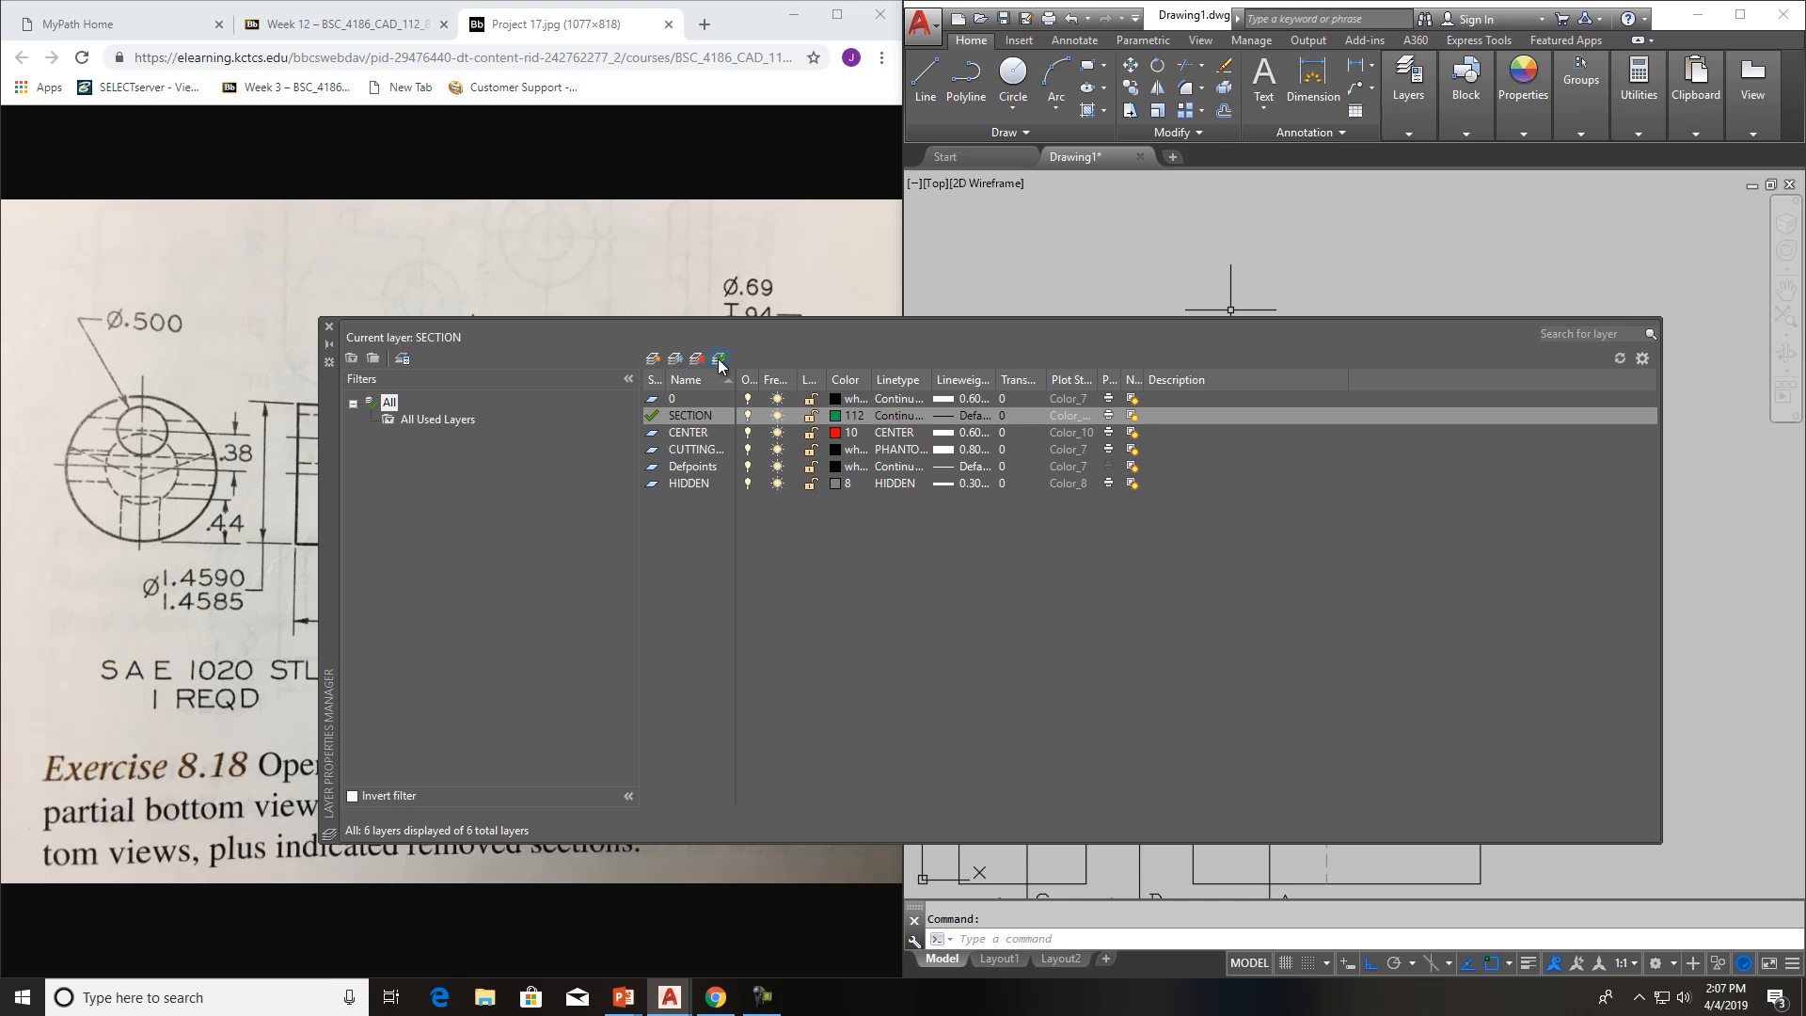
{"action": "left_click", "coordinate": [331, 327]}
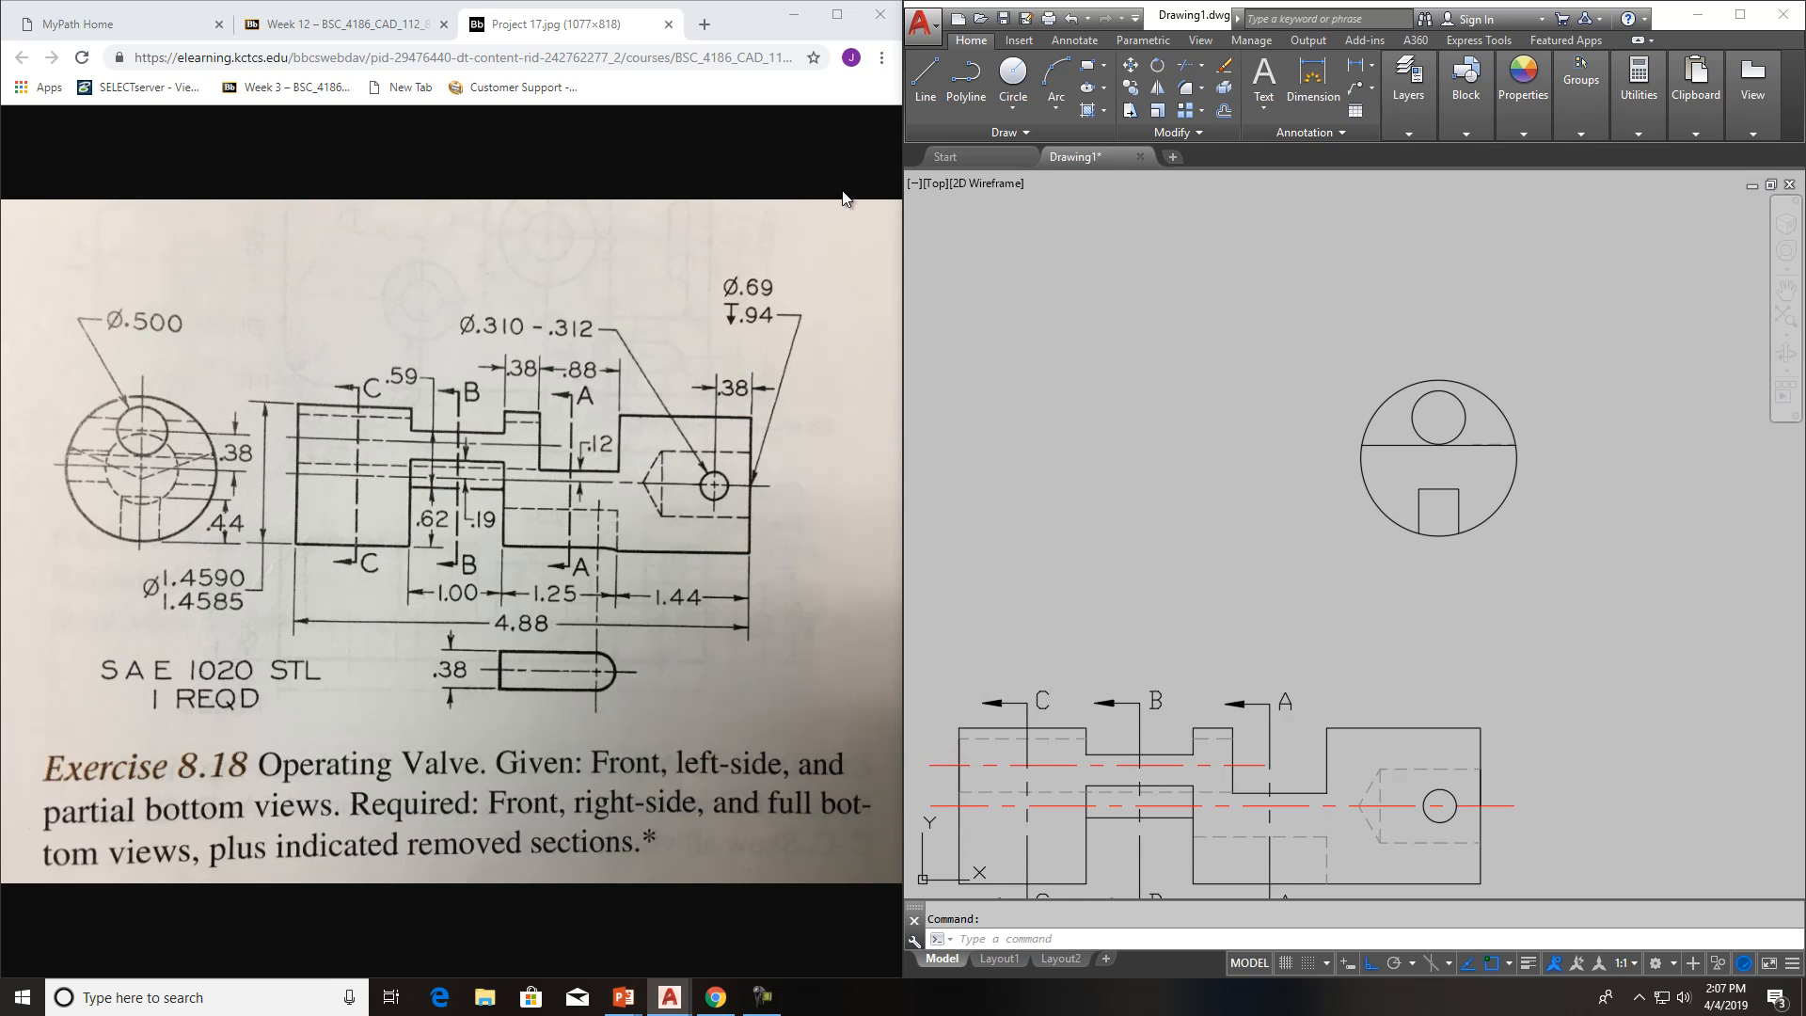
Hatch the lower part of the copied section view, around the rectangular slot, with the ANSI31 pattern
{"action": "left_click", "coordinate": [1087, 110]}
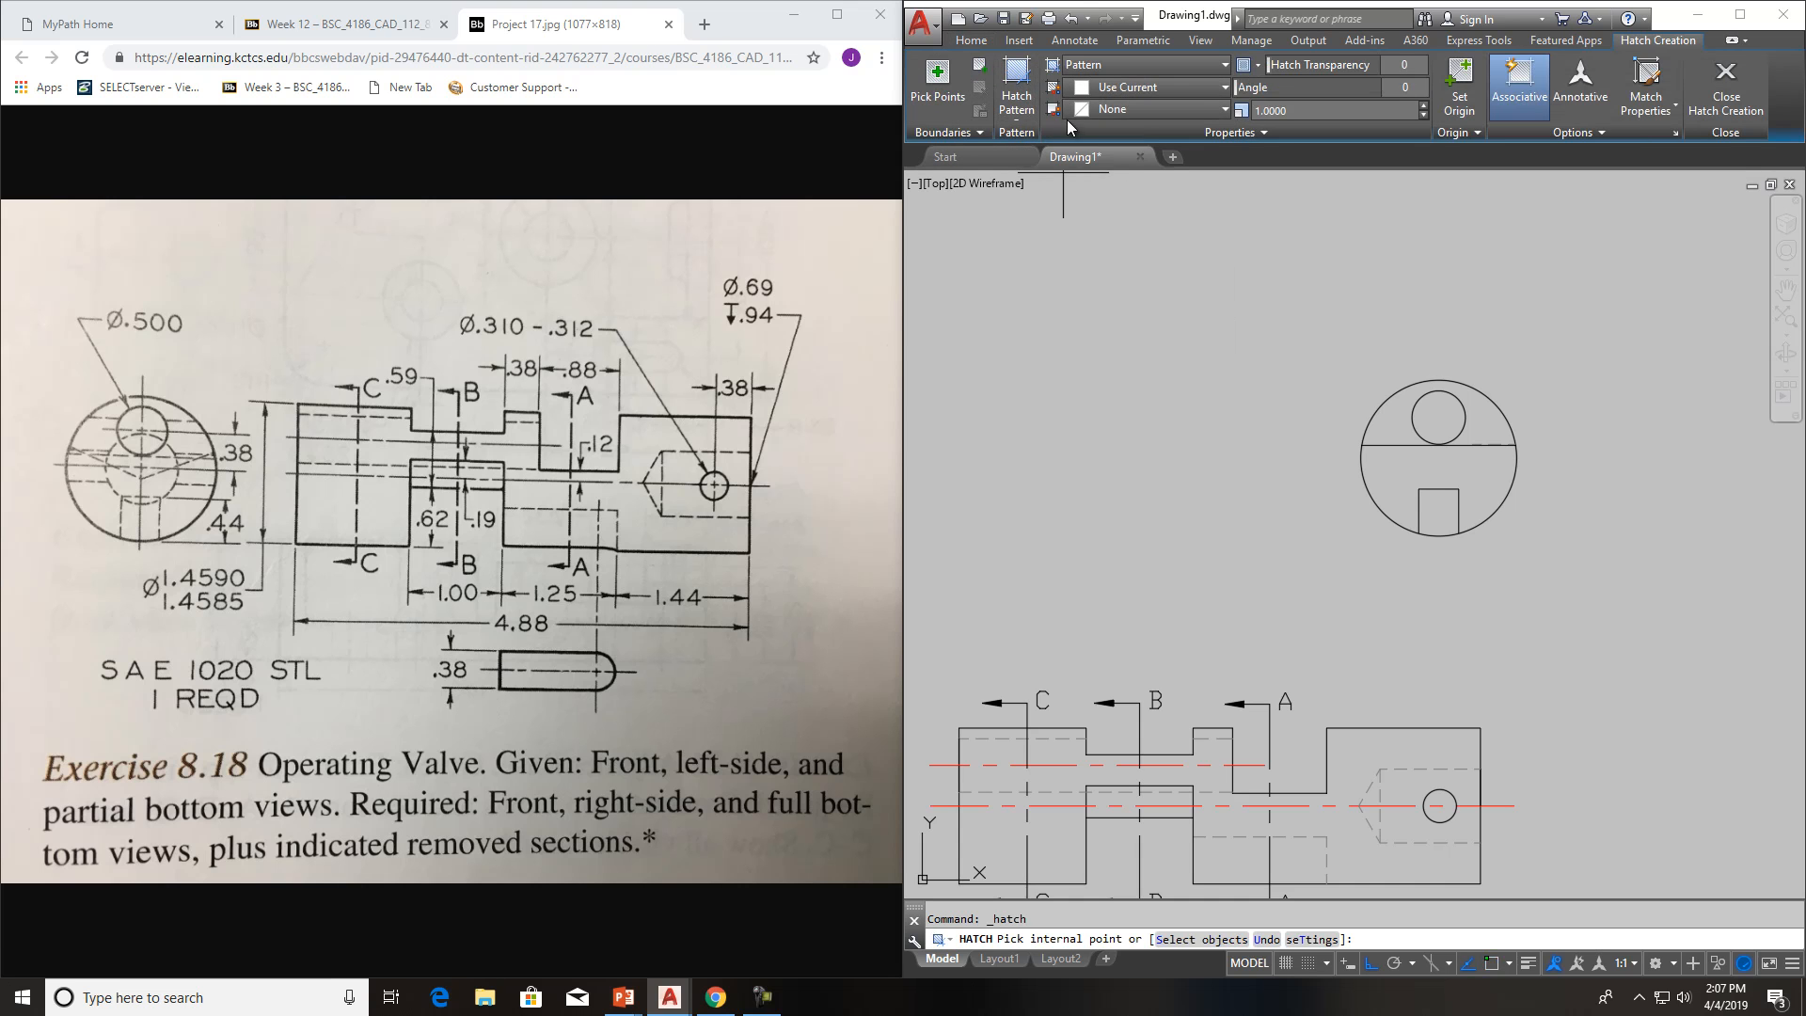
{"action": "left_click", "coordinate": [1208, 65]}
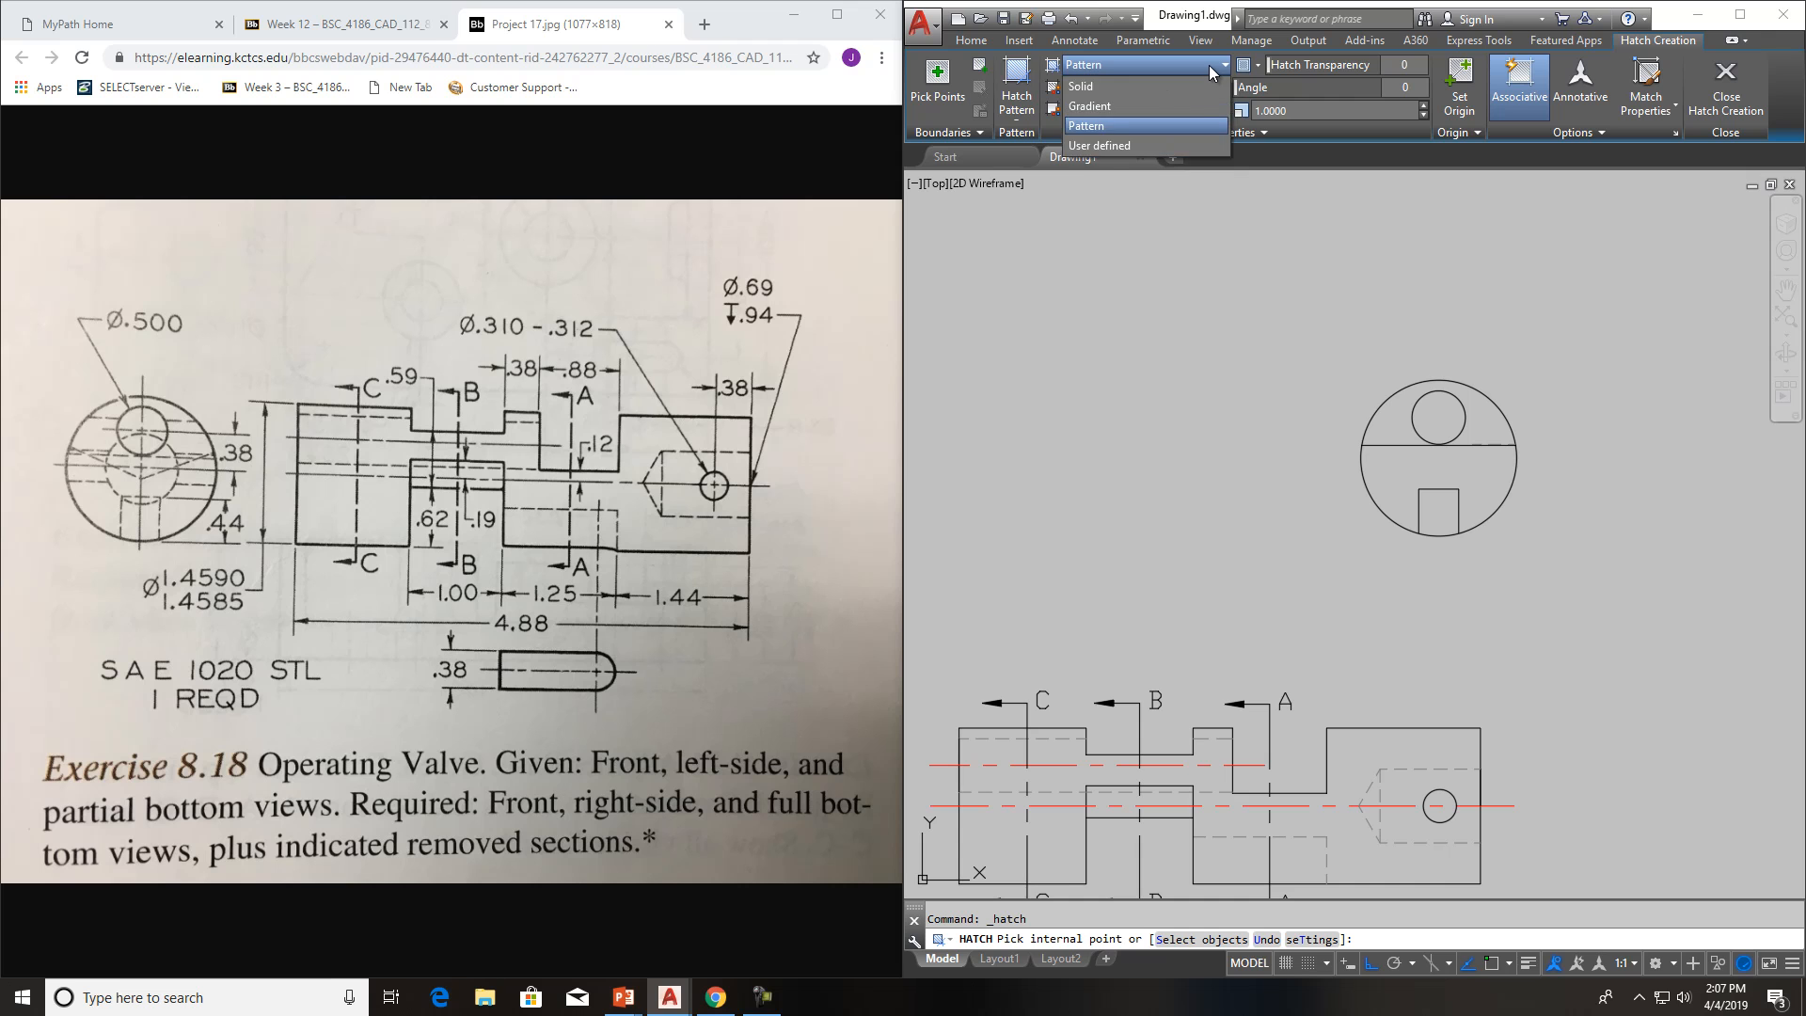
{"action": "left_click", "coordinate": [1209, 65]}
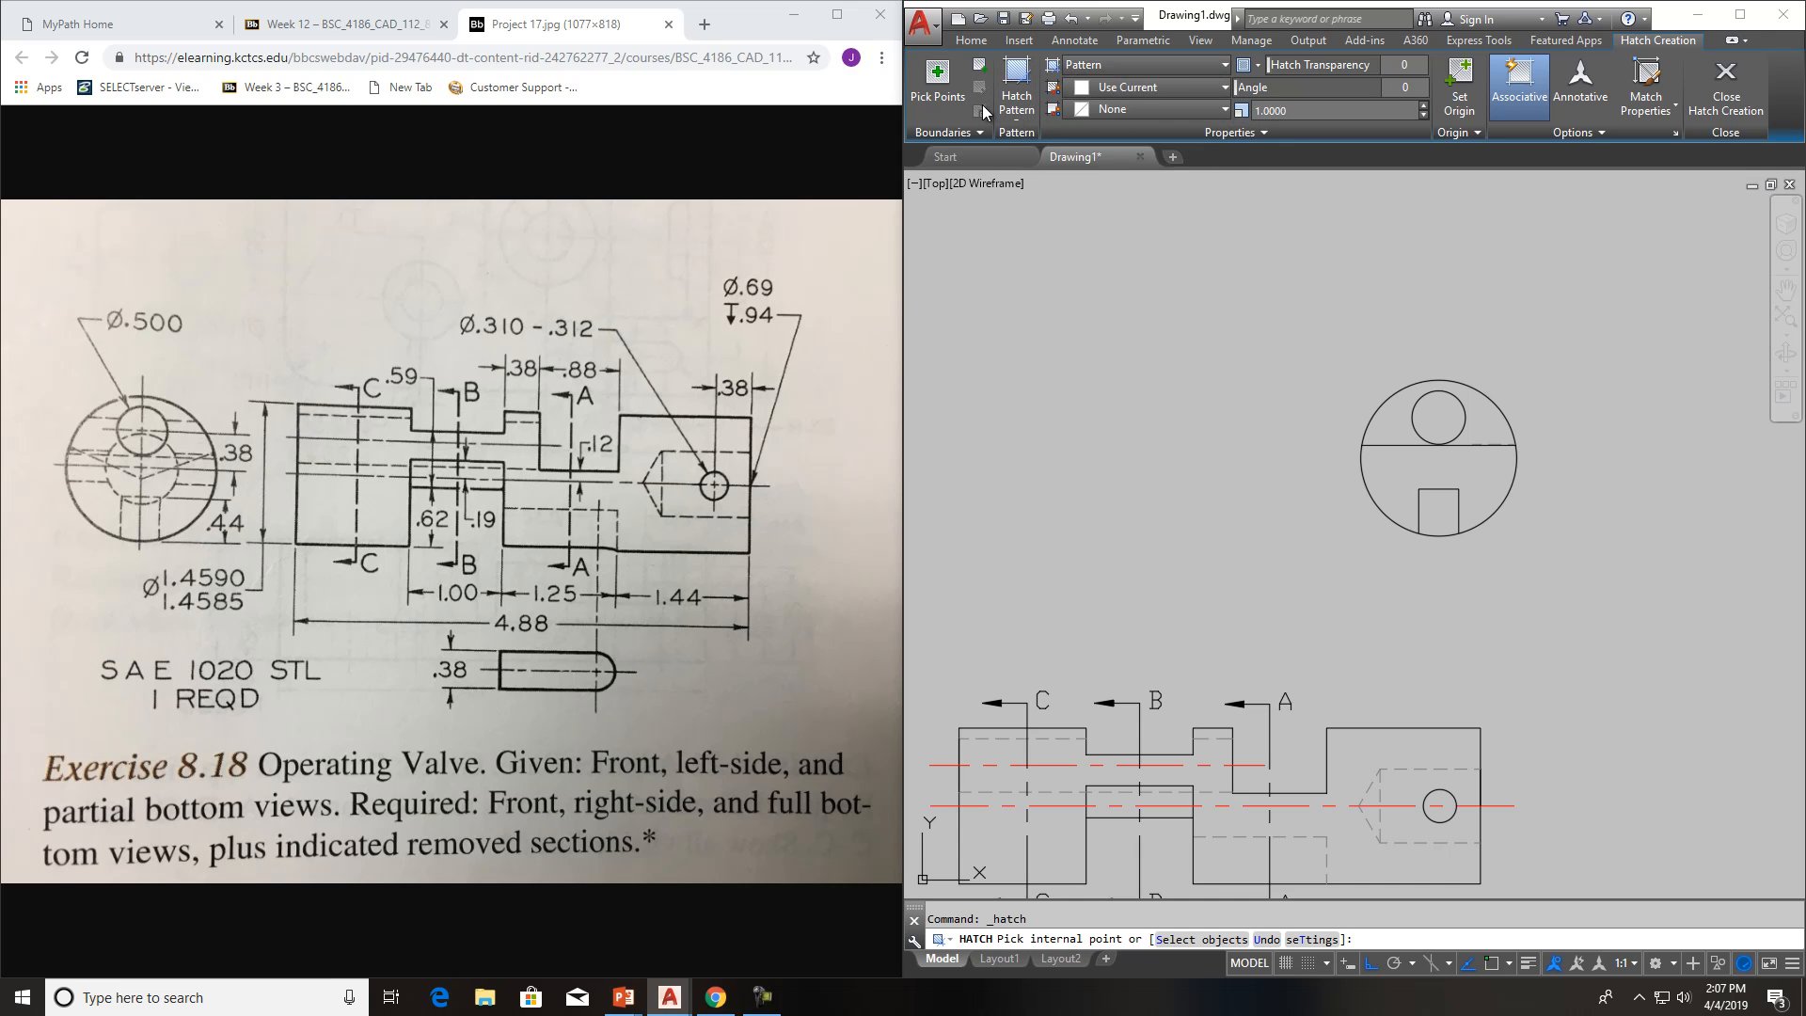
{"action": "left_click", "coordinate": [1040, 117]}
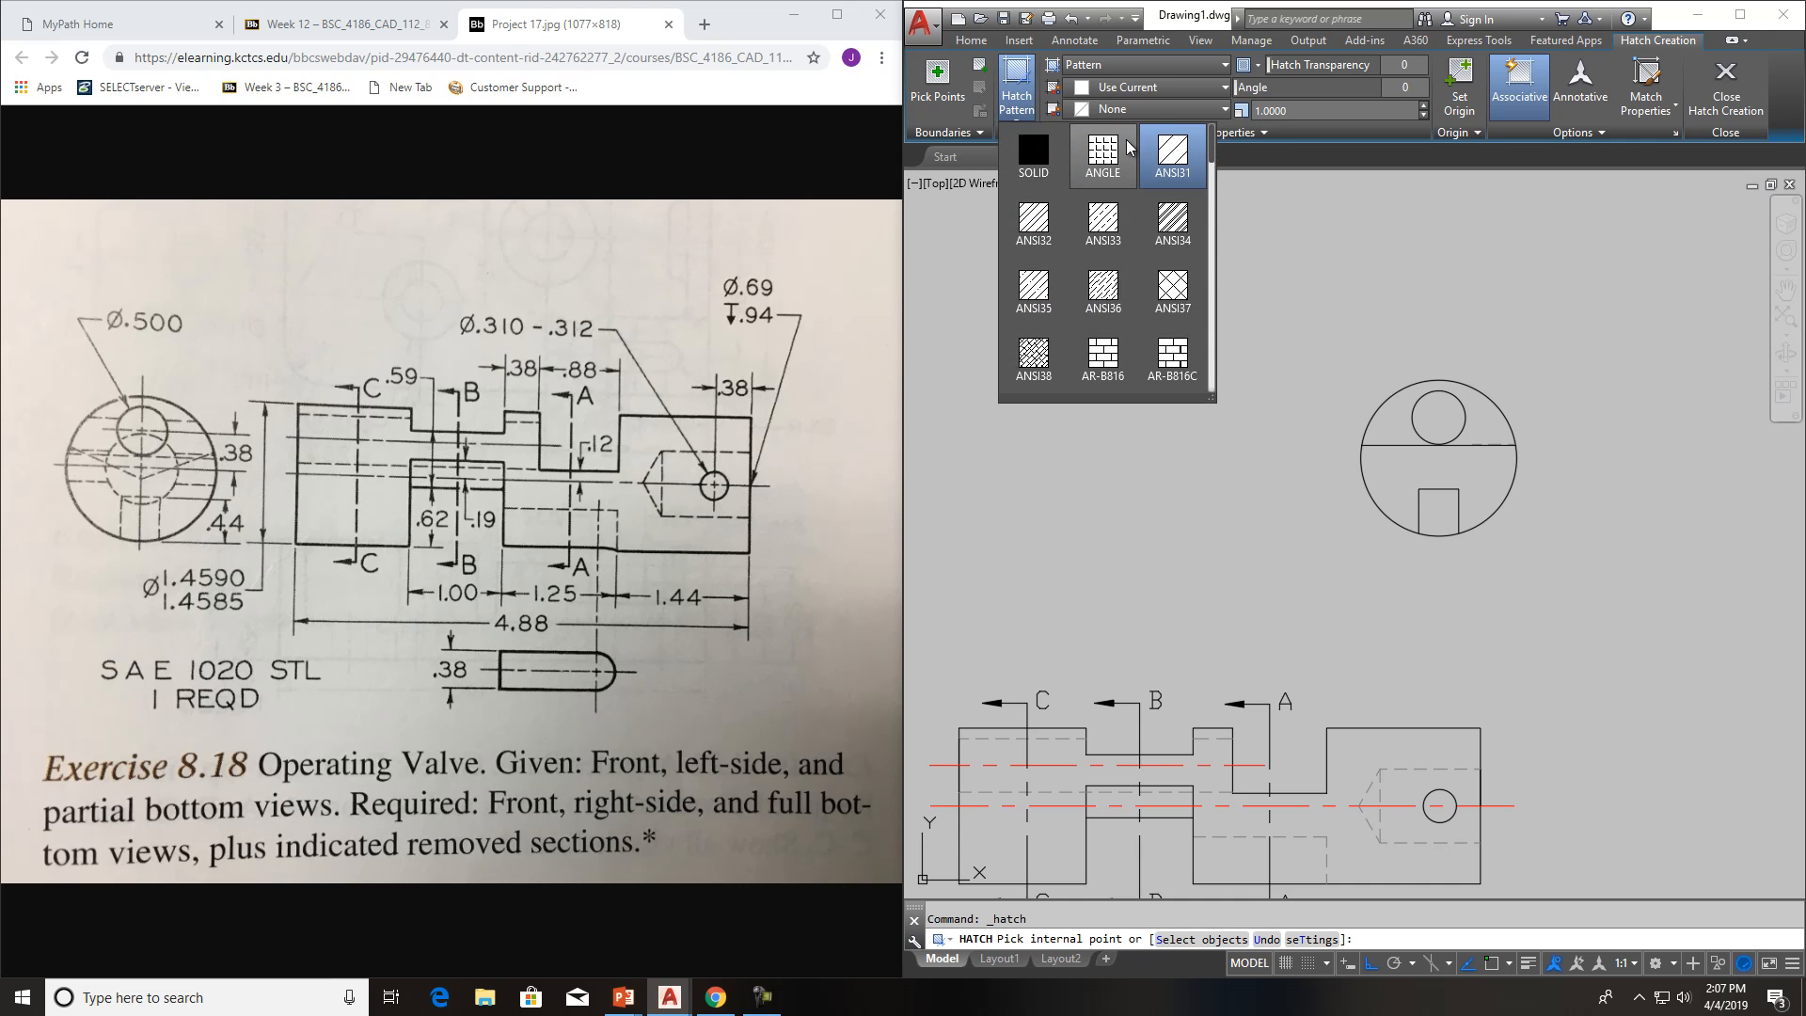
{"action": "left_click", "coordinate": [1171, 155]}
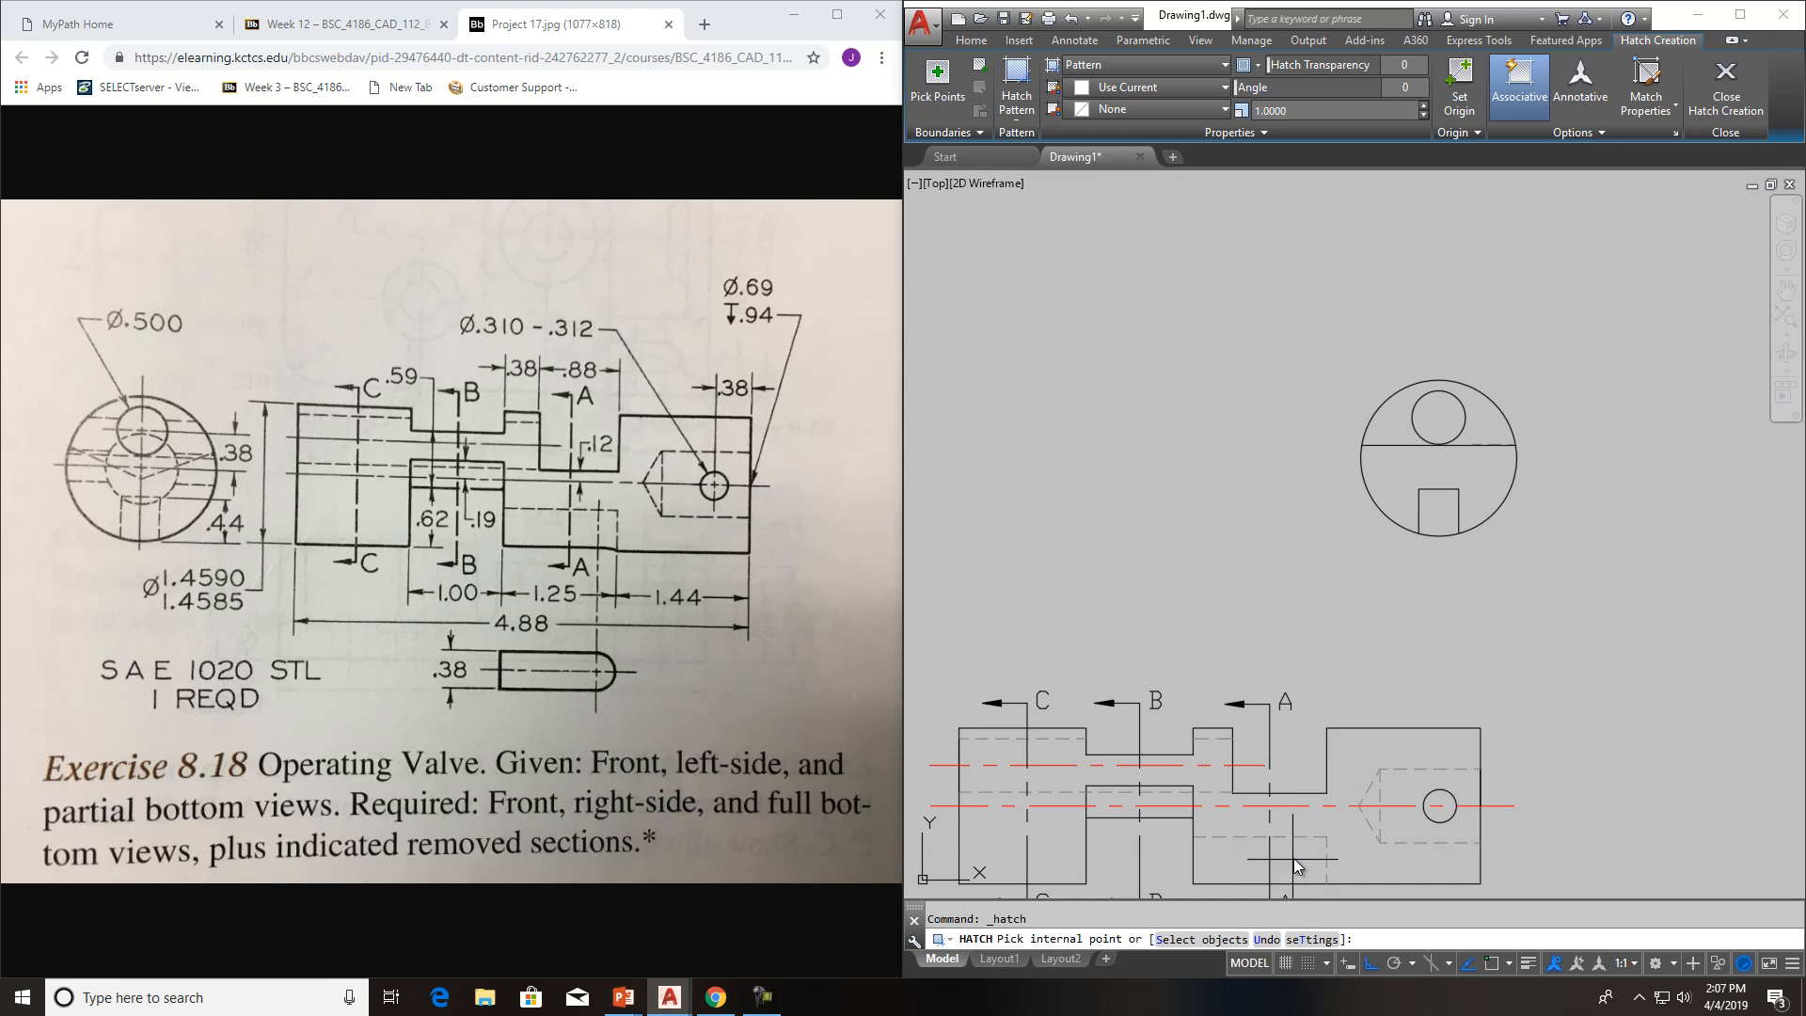
{"action": "left_click", "coordinate": [1435, 470]}
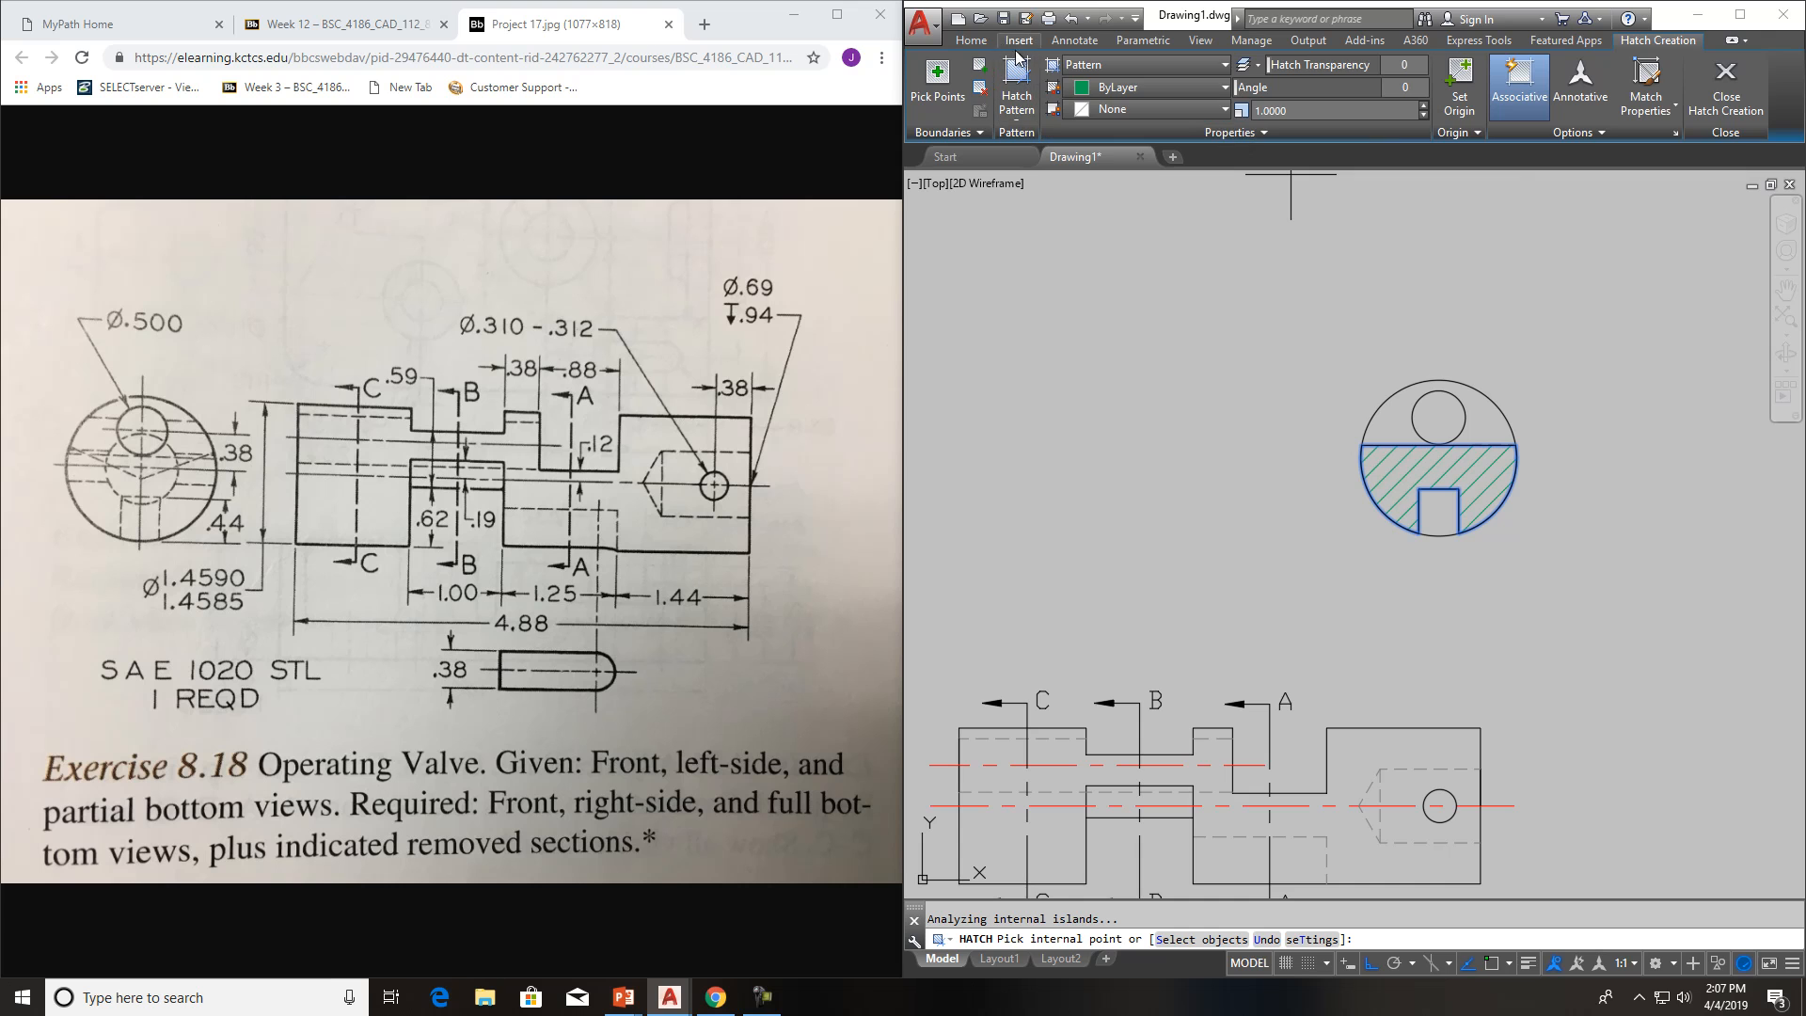
Add a center mark to the small upper circle of the hatched section view
{"action": "left_click", "coordinate": [1055, 40]}
{"action": "mouse_move", "coordinate": [1284, 128]}
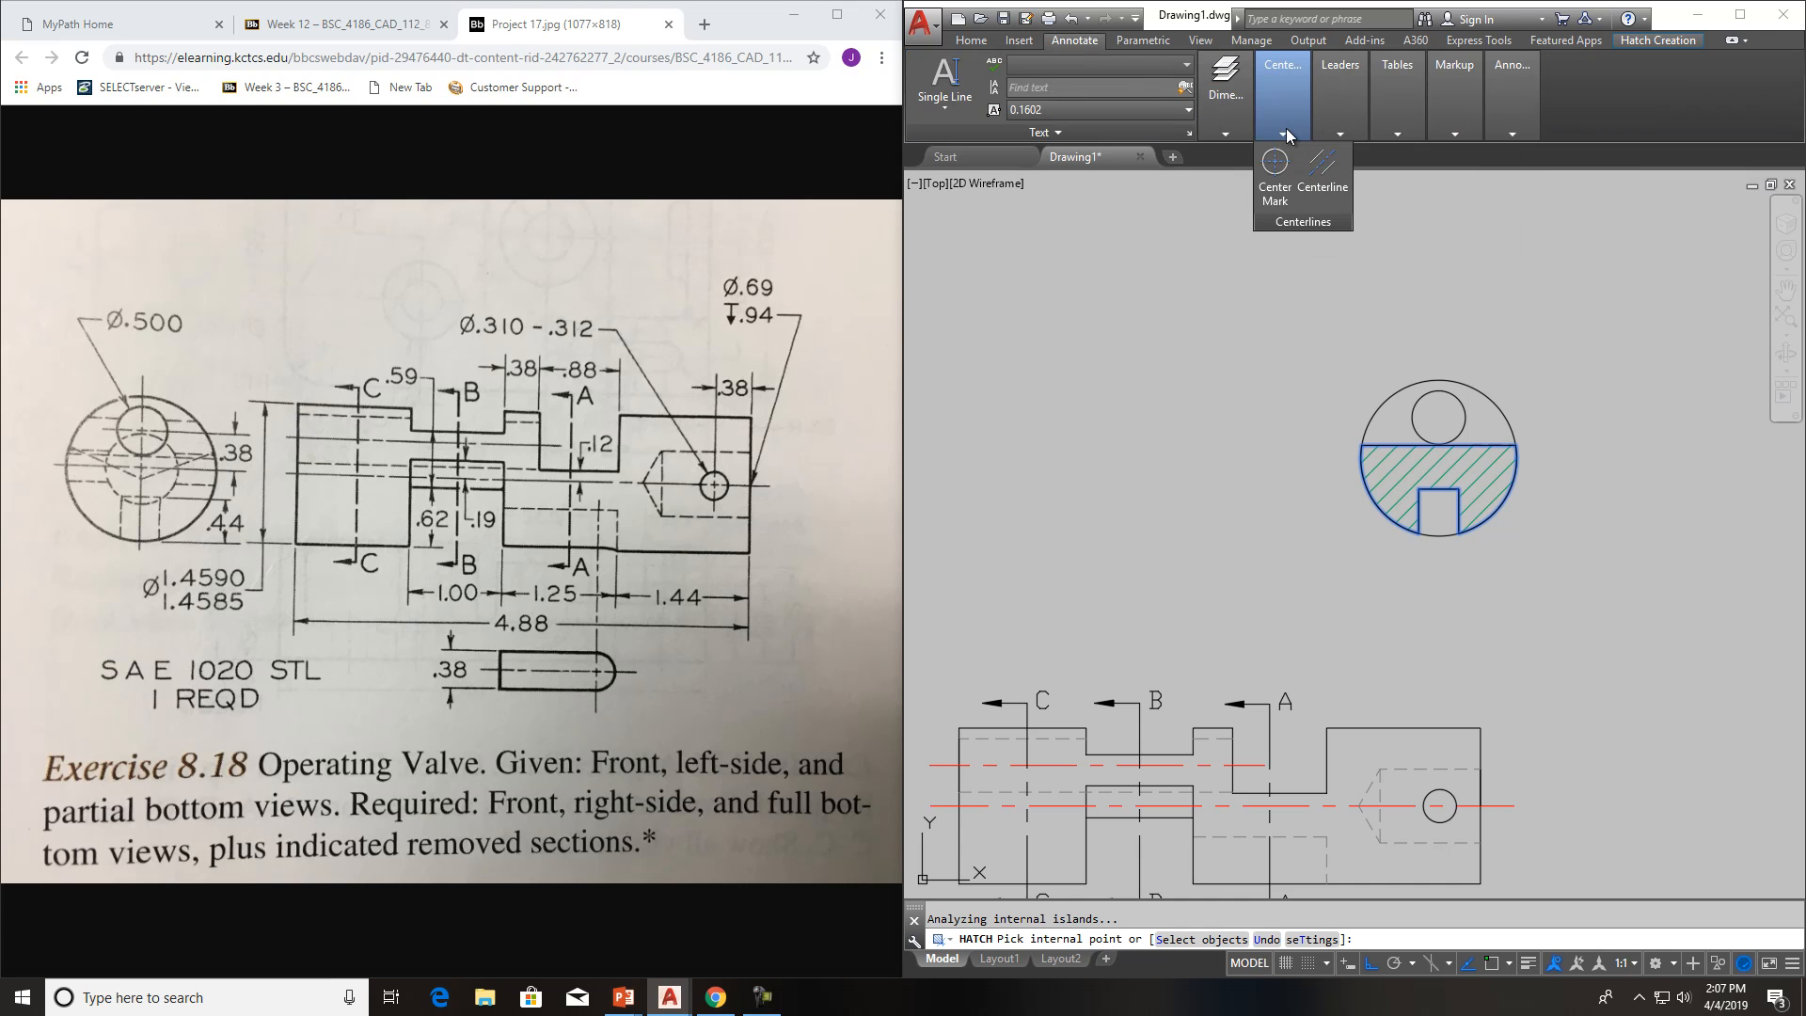
{"action": "left_click", "coordinate": [1275, 167]}
{"action": "left_click", "coordinate": [1459, 403]}
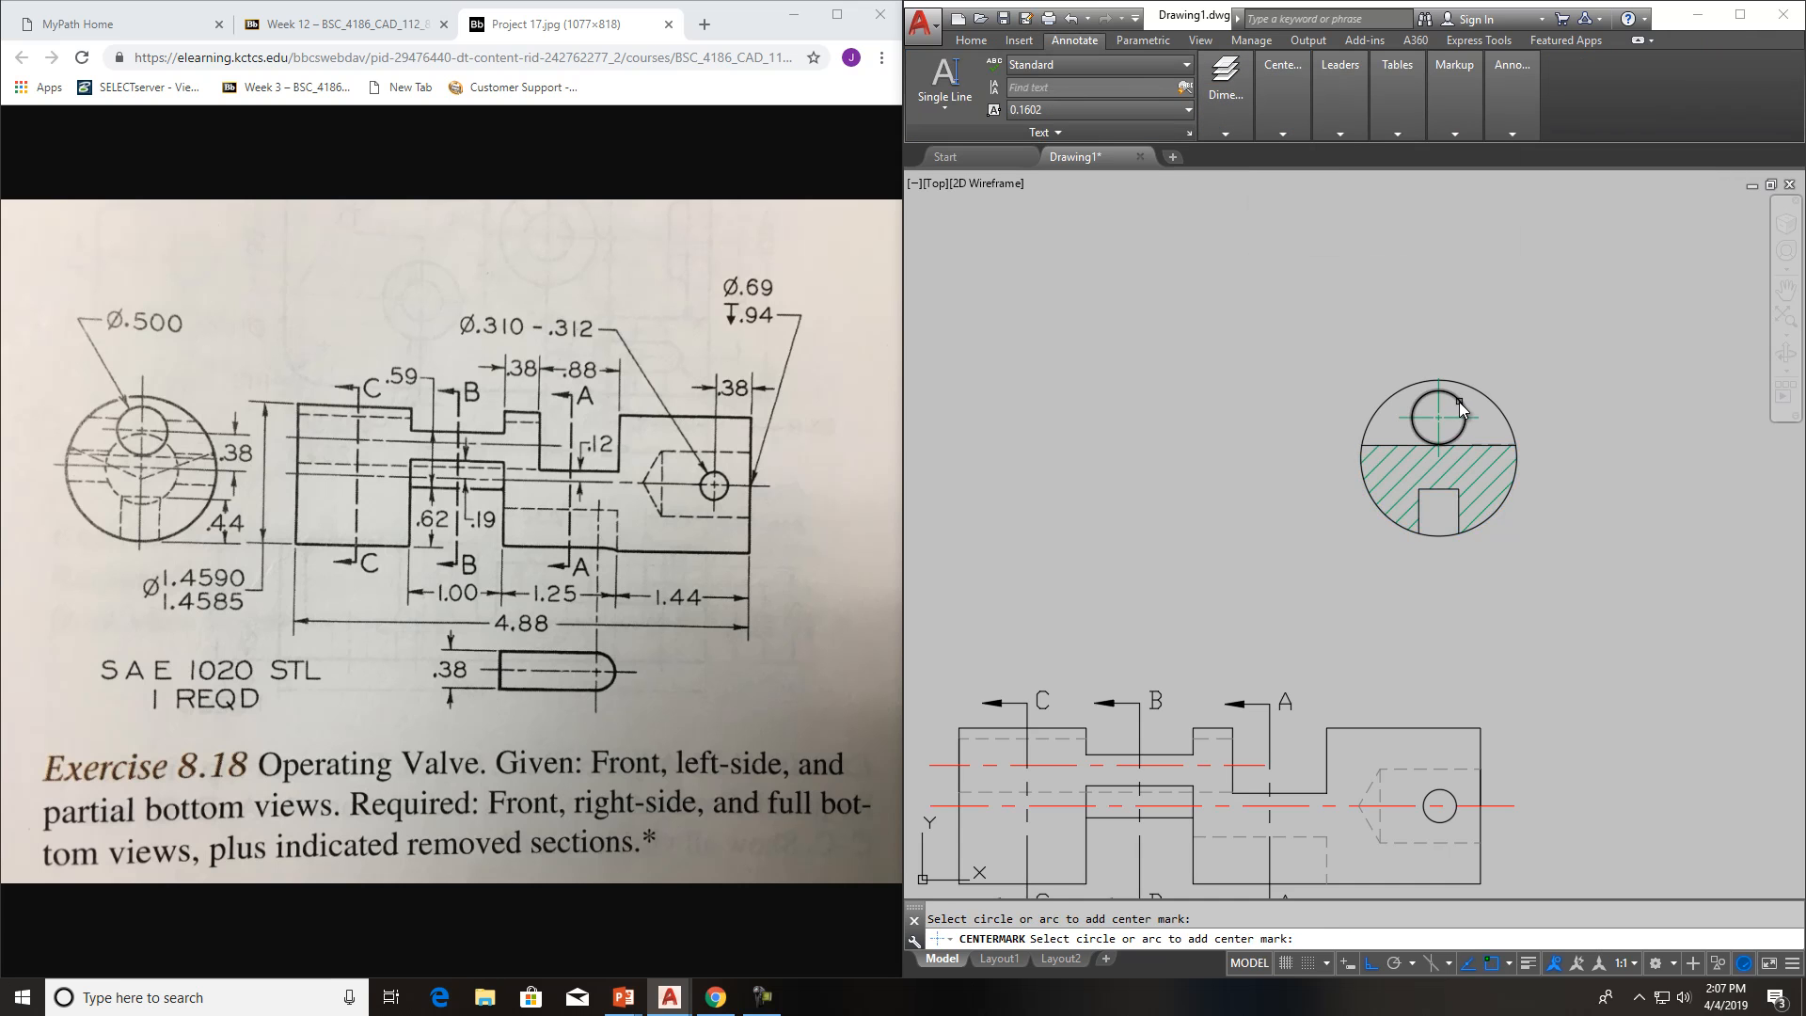
{"action": "key", "text": "Escape"}
Move the small circle's new center mark to the red centerline layer
{"action": "left_click", "coordinate": [1453, 425]}
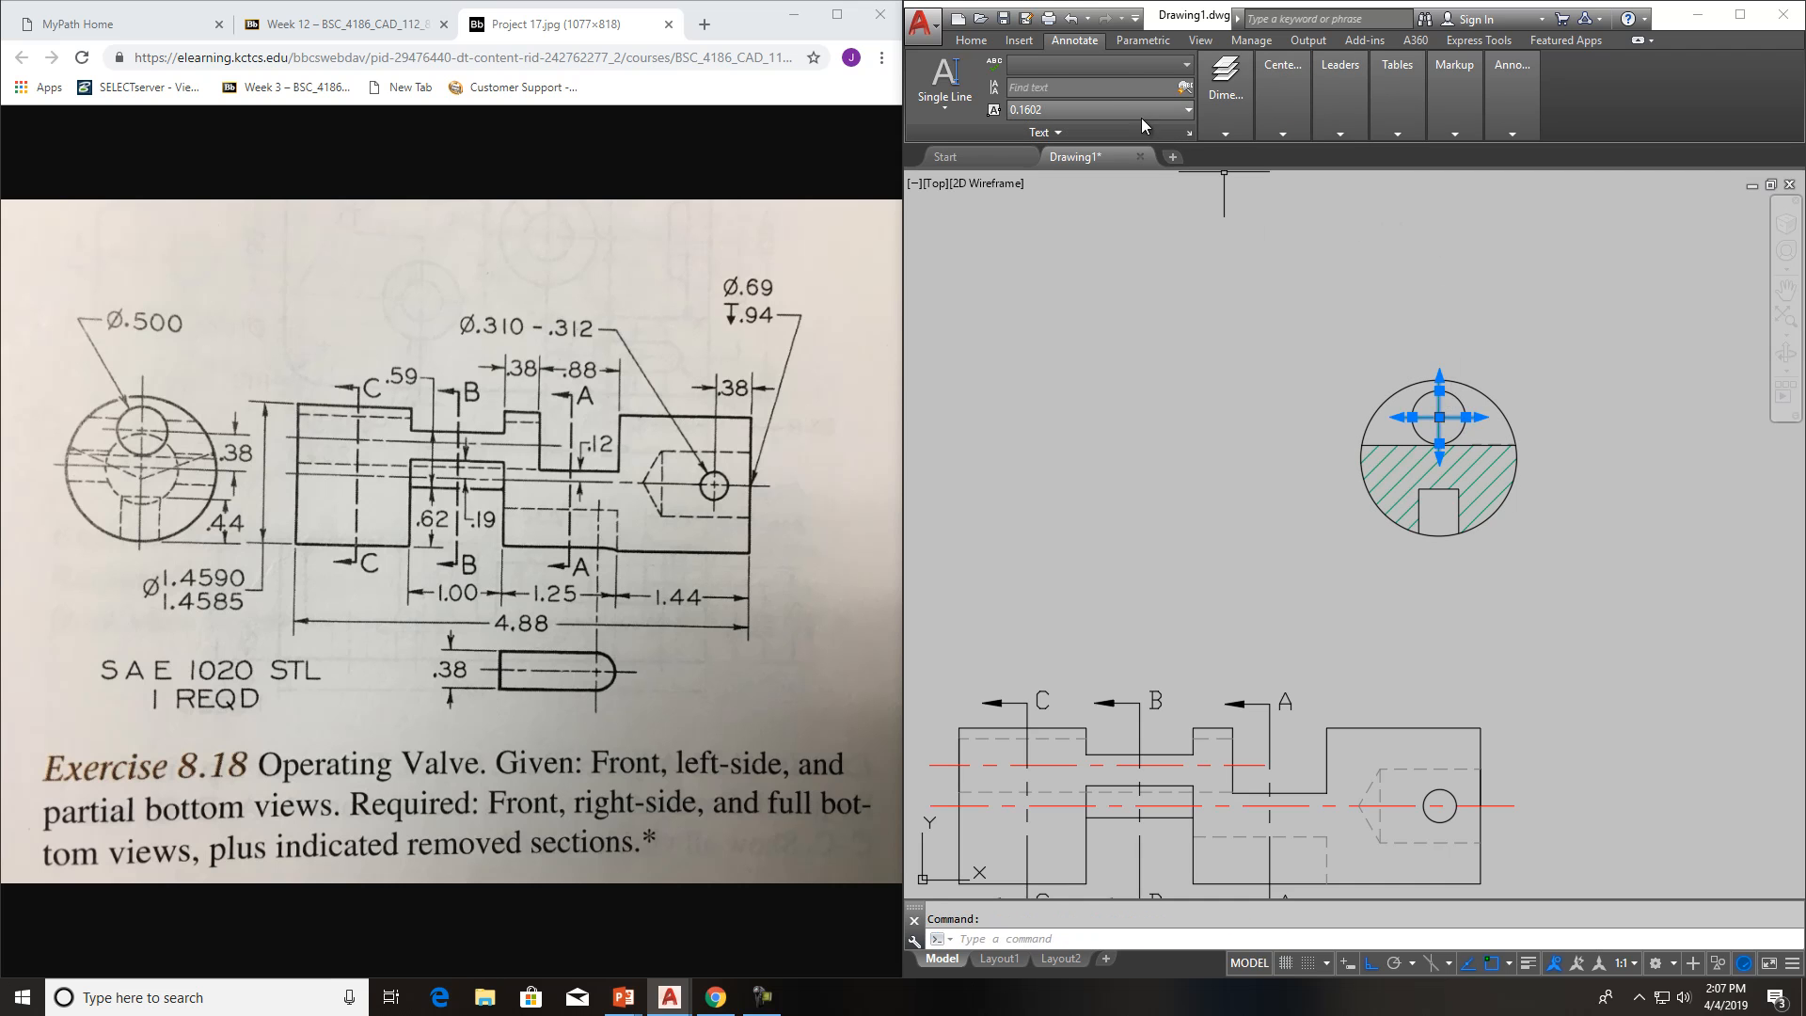
{"action": "left_click", "coordinate": [970, 41]}
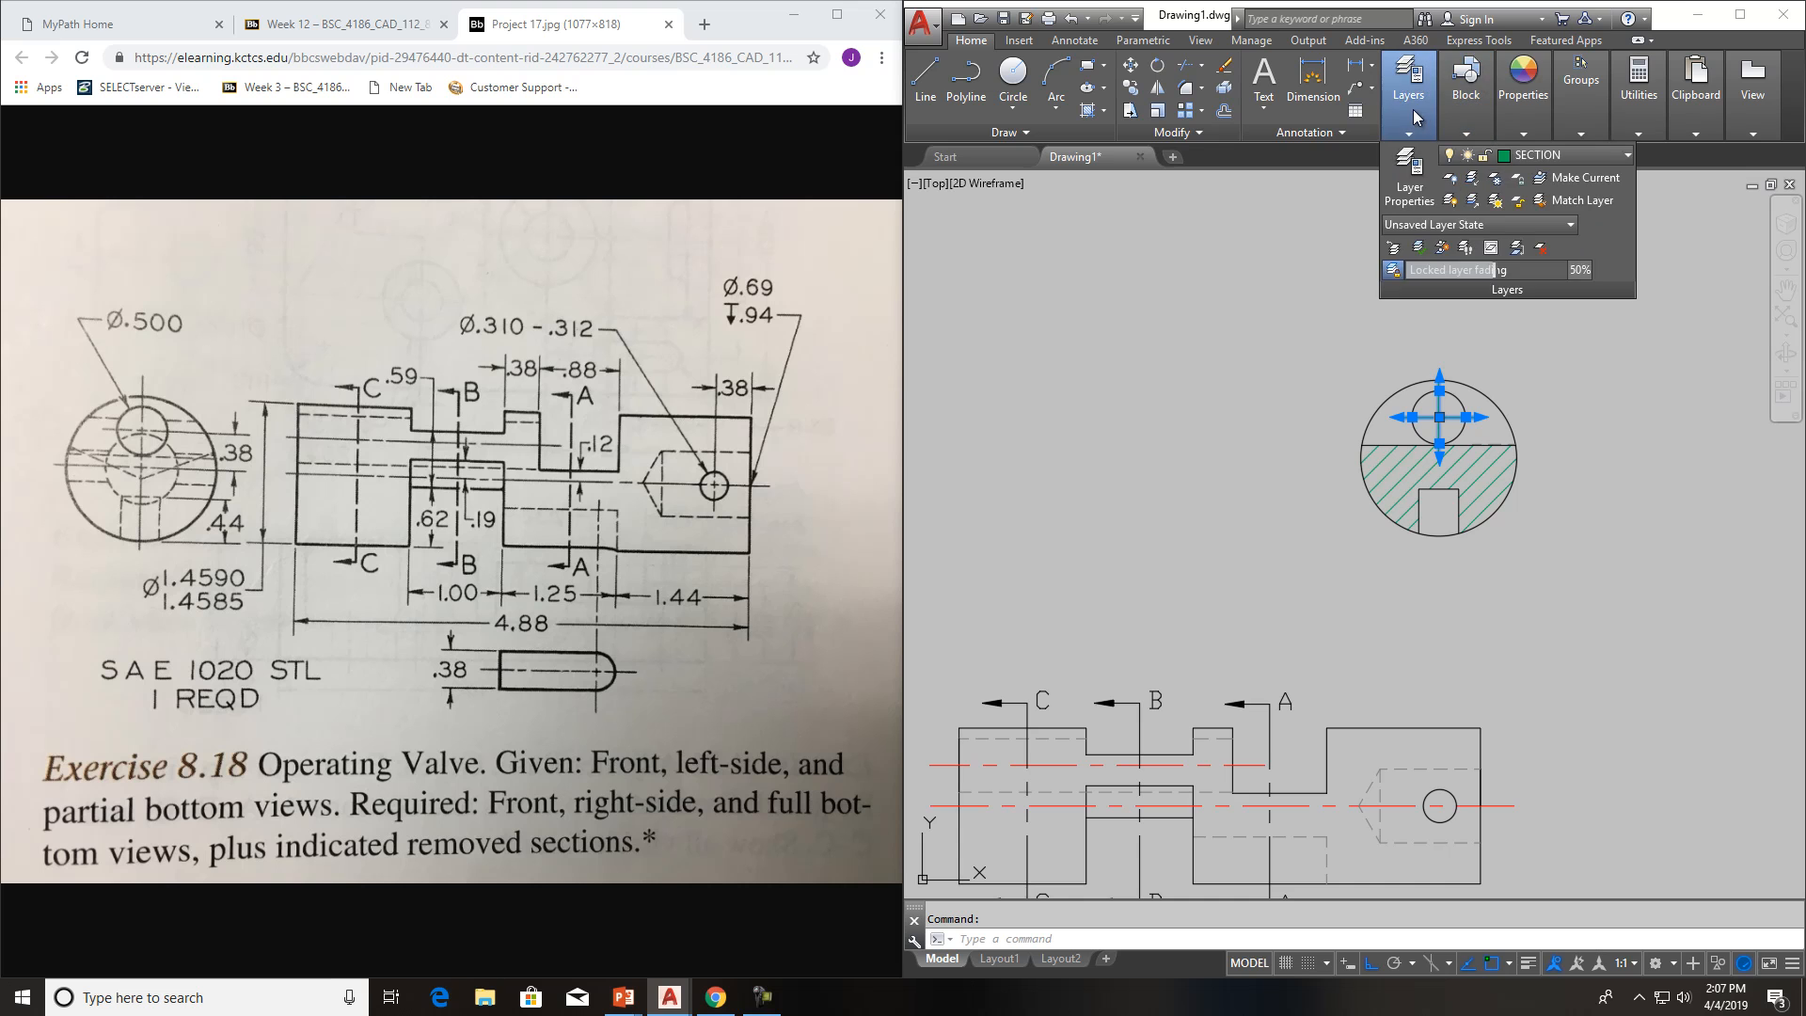
{"action": "mouse_move", "coordinate": [1401, 119]}
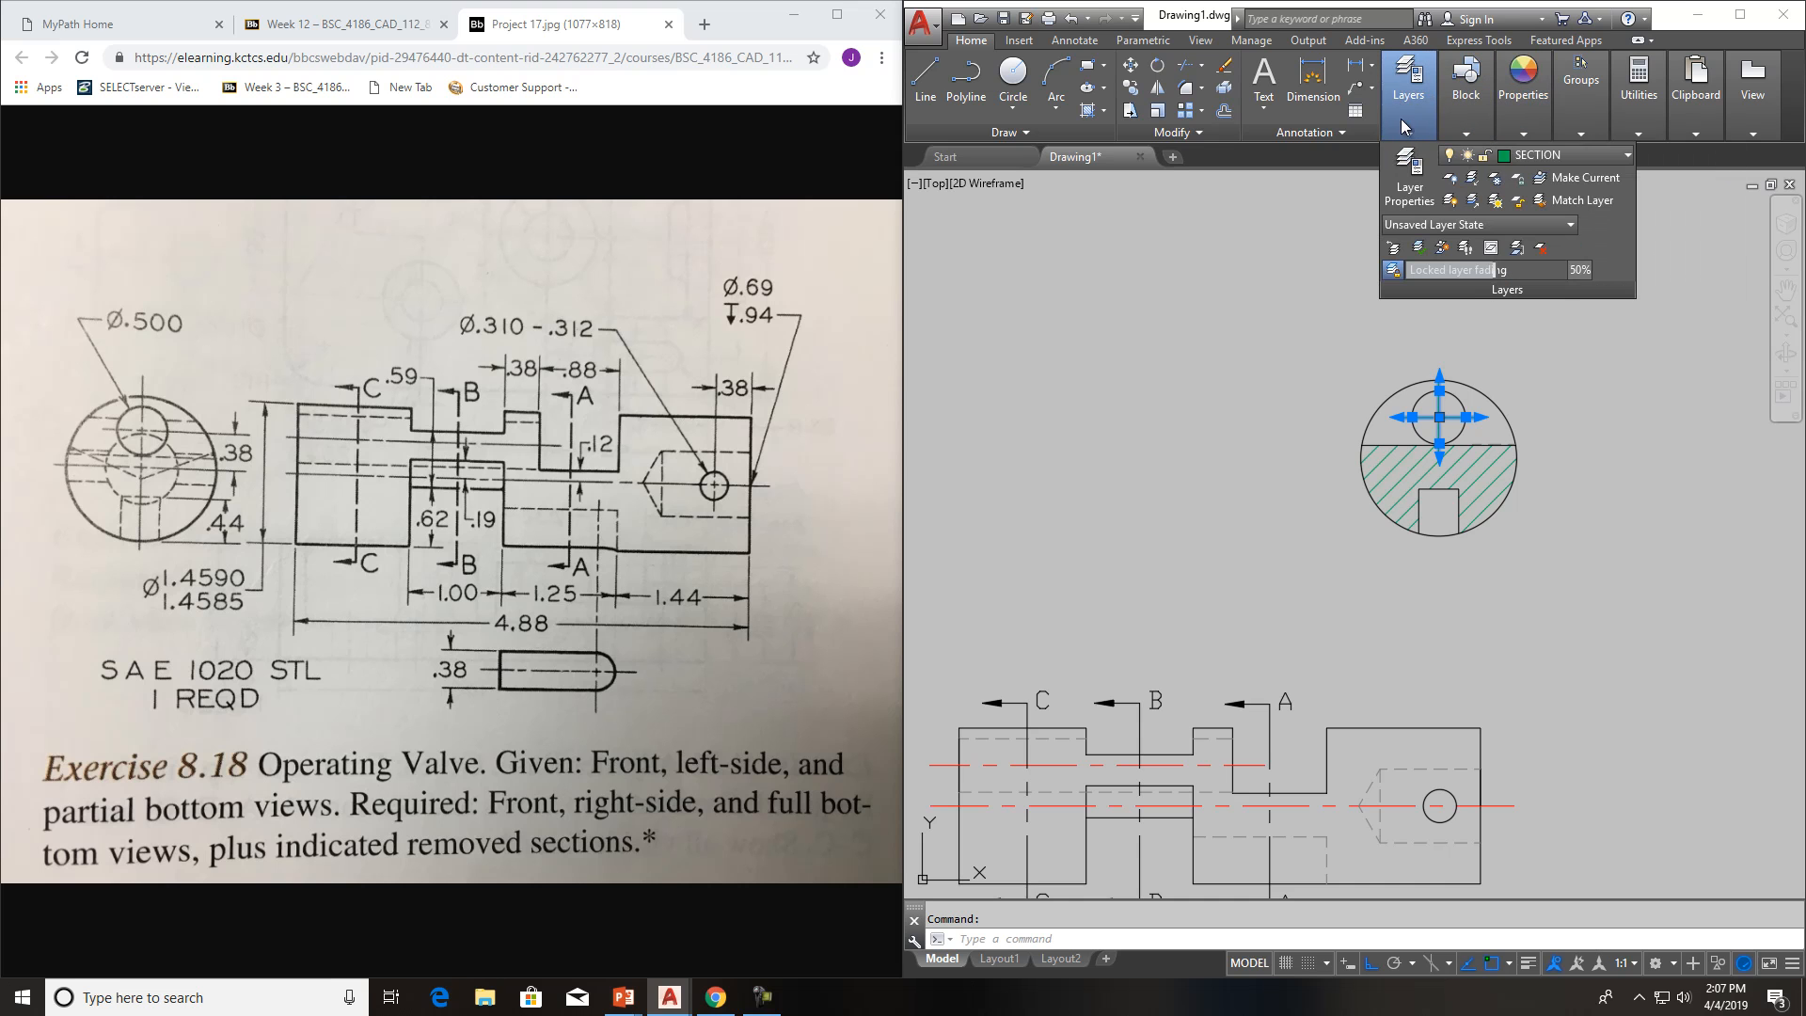
{"action": "left_click", "coordinate": [1570, 159]}
{"action": "left_click", "coordinate": [1543, 199]}
{"action": "left_click", "coordinate": [1458, 417]}
{"action": "key", "text": "Escape"}
{"action": "scroll", "coordinate": [1493, 467], "scroll_direction": "up", "scroll_amount": 4}
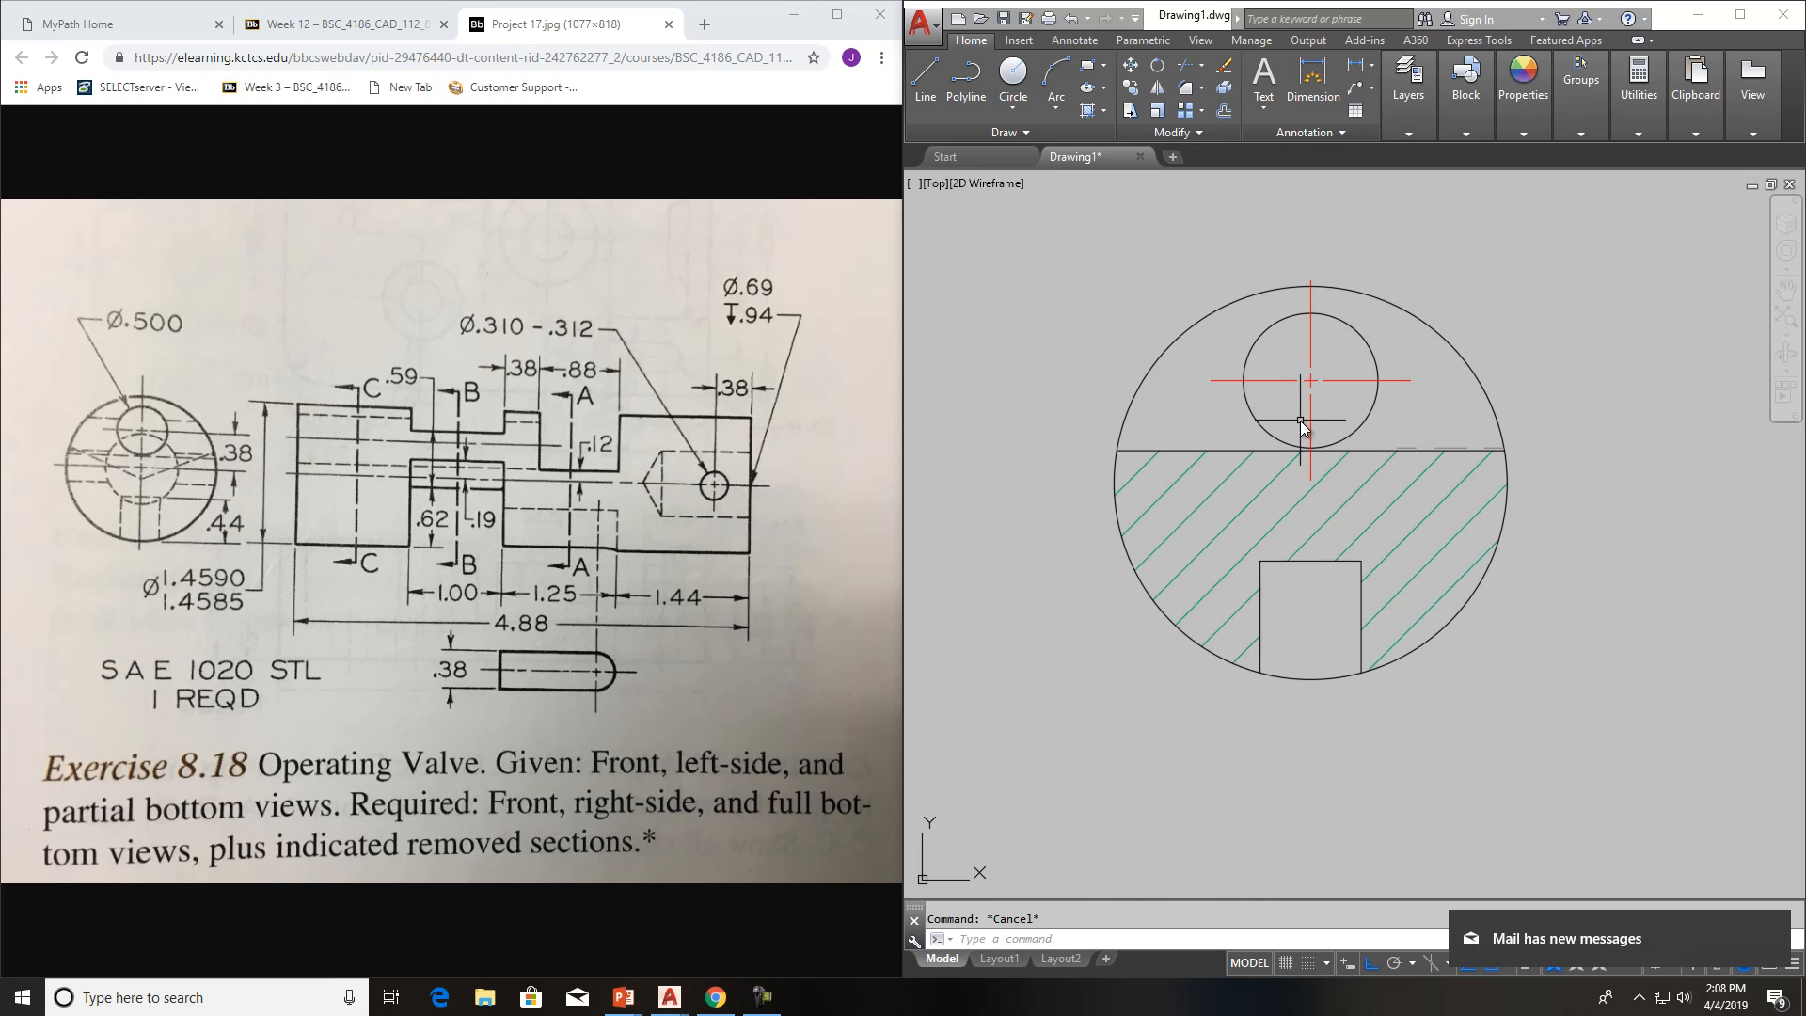
{"action": "scroll", "coordinate": [1520, 415], "scroll_direction": "down", "scroll_amount": 3}
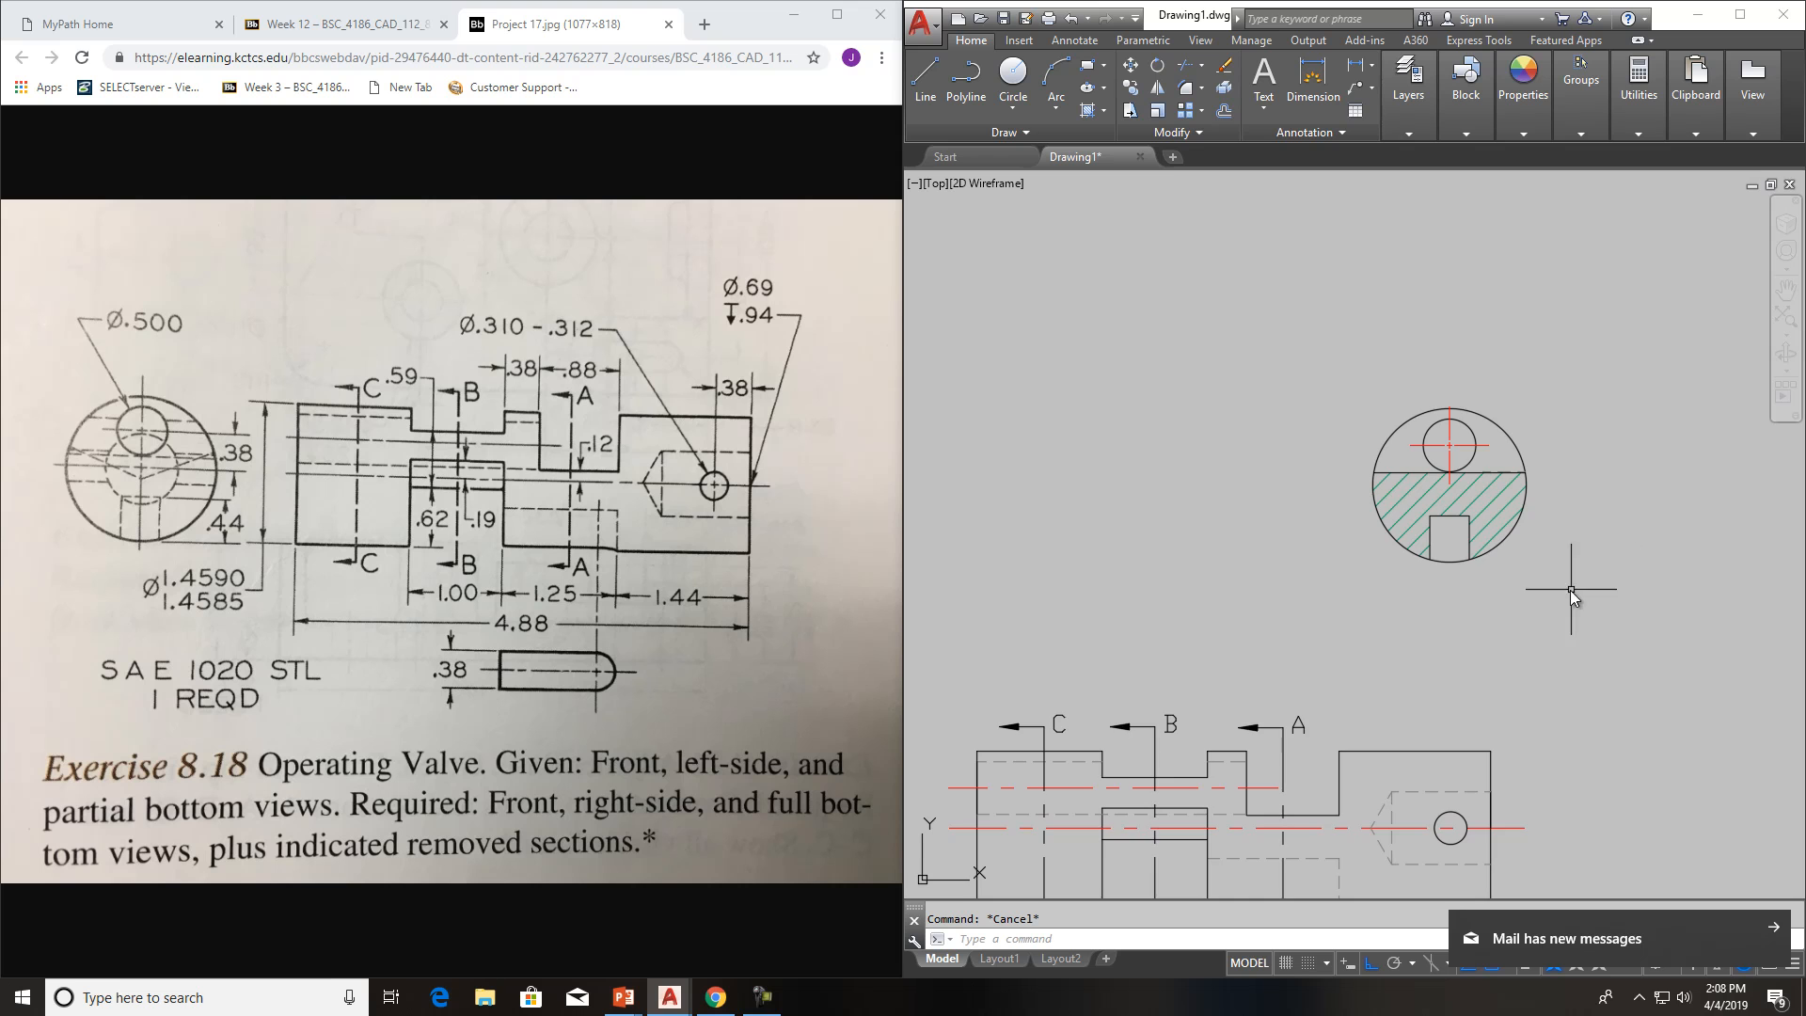
Copy the upper section letter A twice, side by side, beneath the hatched section view with Ortho off
{"action": "scroll", "coordinate": [1552, 548], "scroll_direction": "down", "scroll_amount": 3}
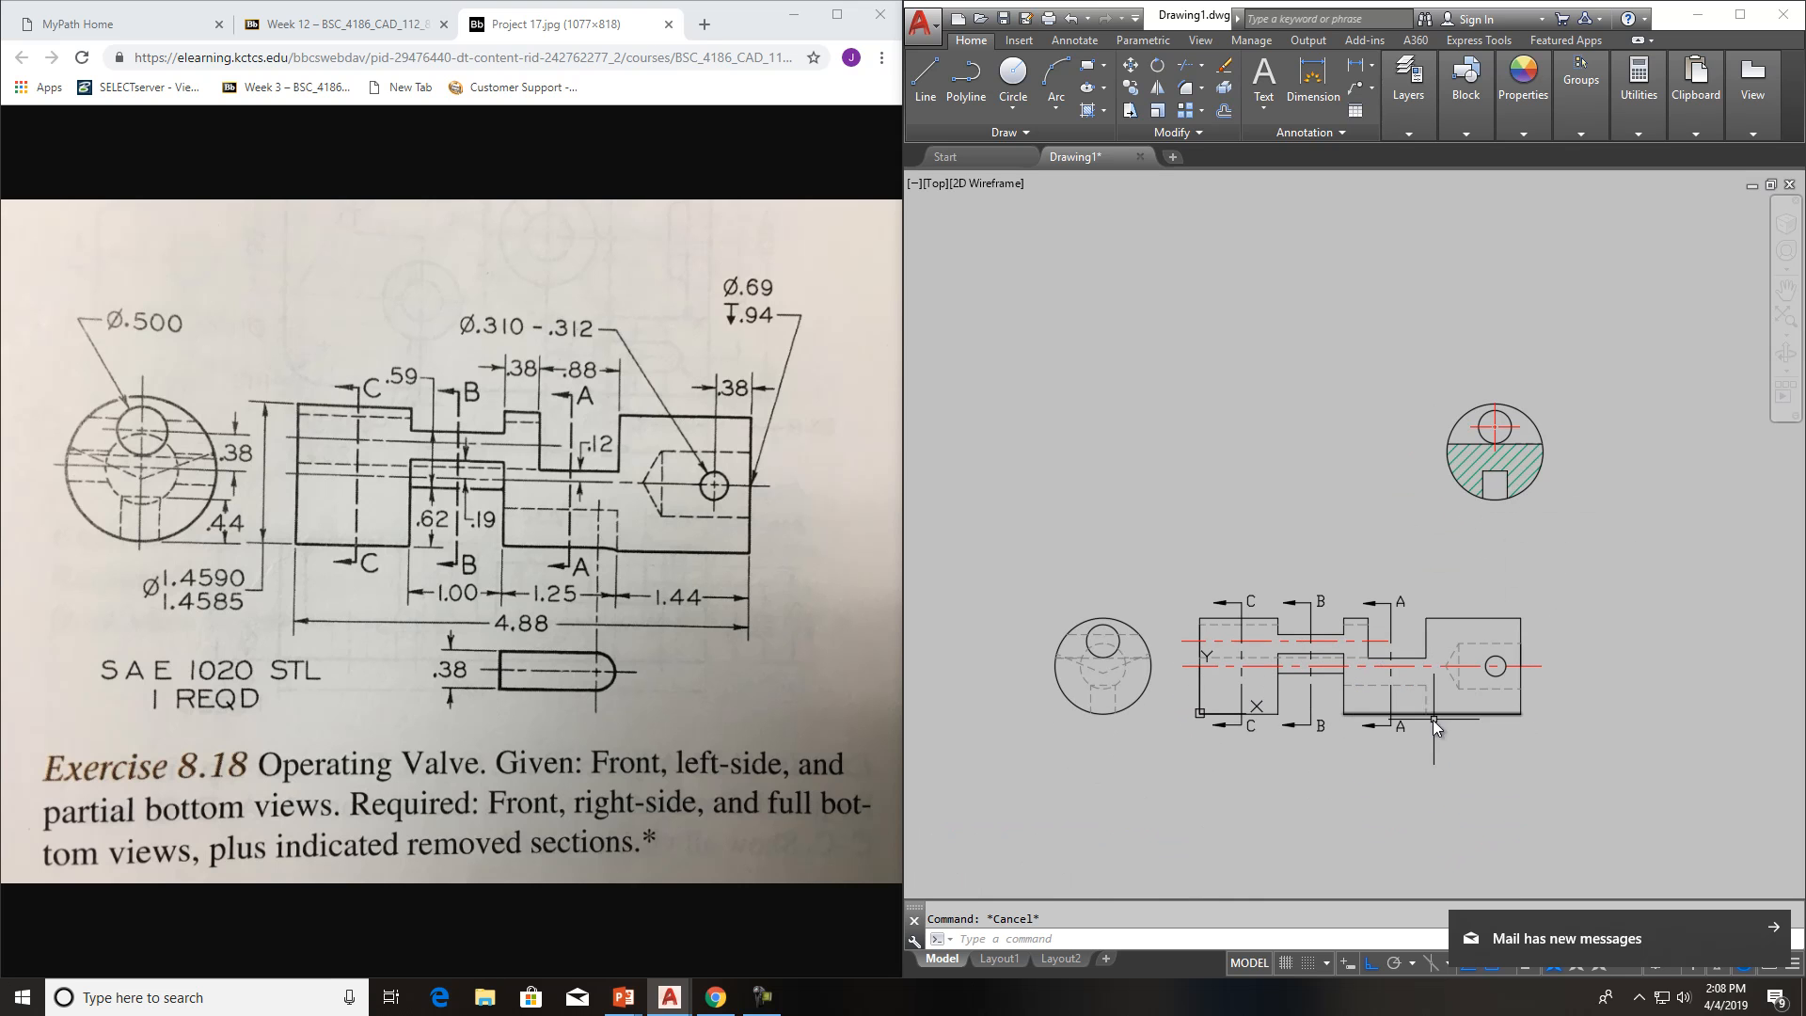
{"action": "left_click", "coordinate": [1402, 726]}
{"action": "left_click", "coordinate": [1401, 605]}
{"action": "key", "text": "Escape"}
{"action": "left_click", "coordinate": [1401, 603]}
{"action": "left_click", "coordinate": [1131, 87]}
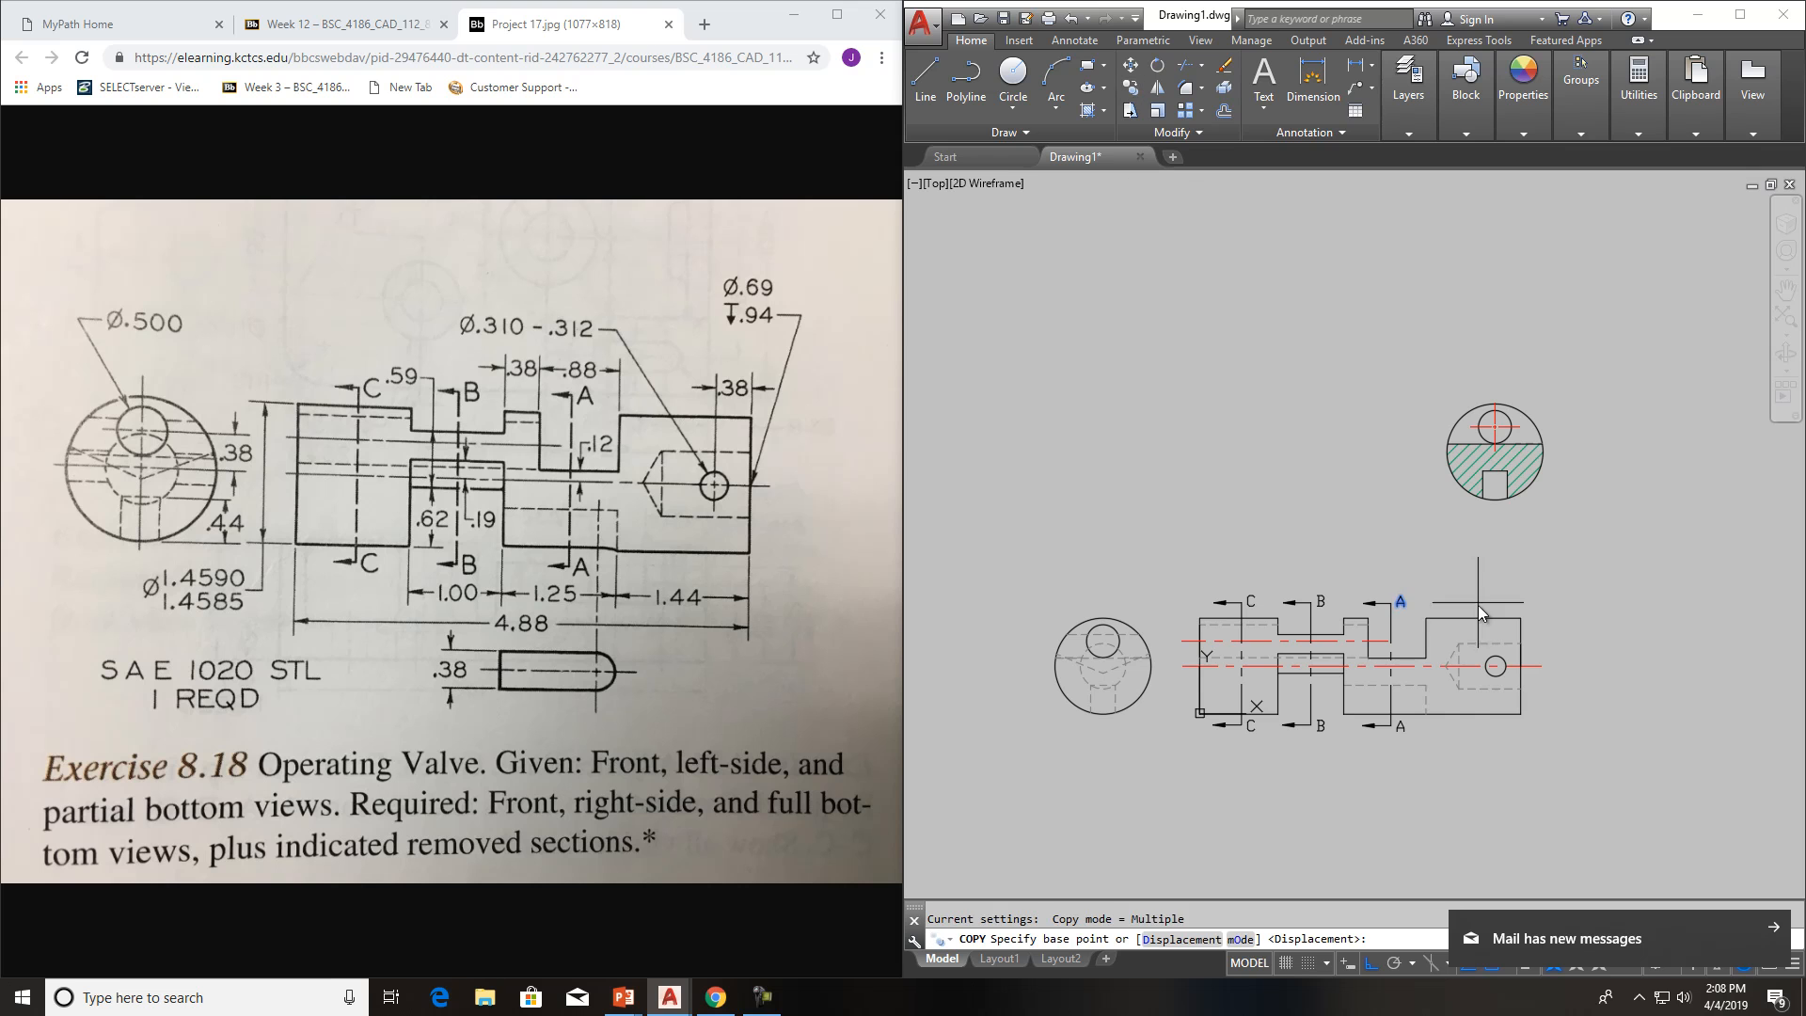
{"action": "left_click", "coordinate": [1417, 606]}
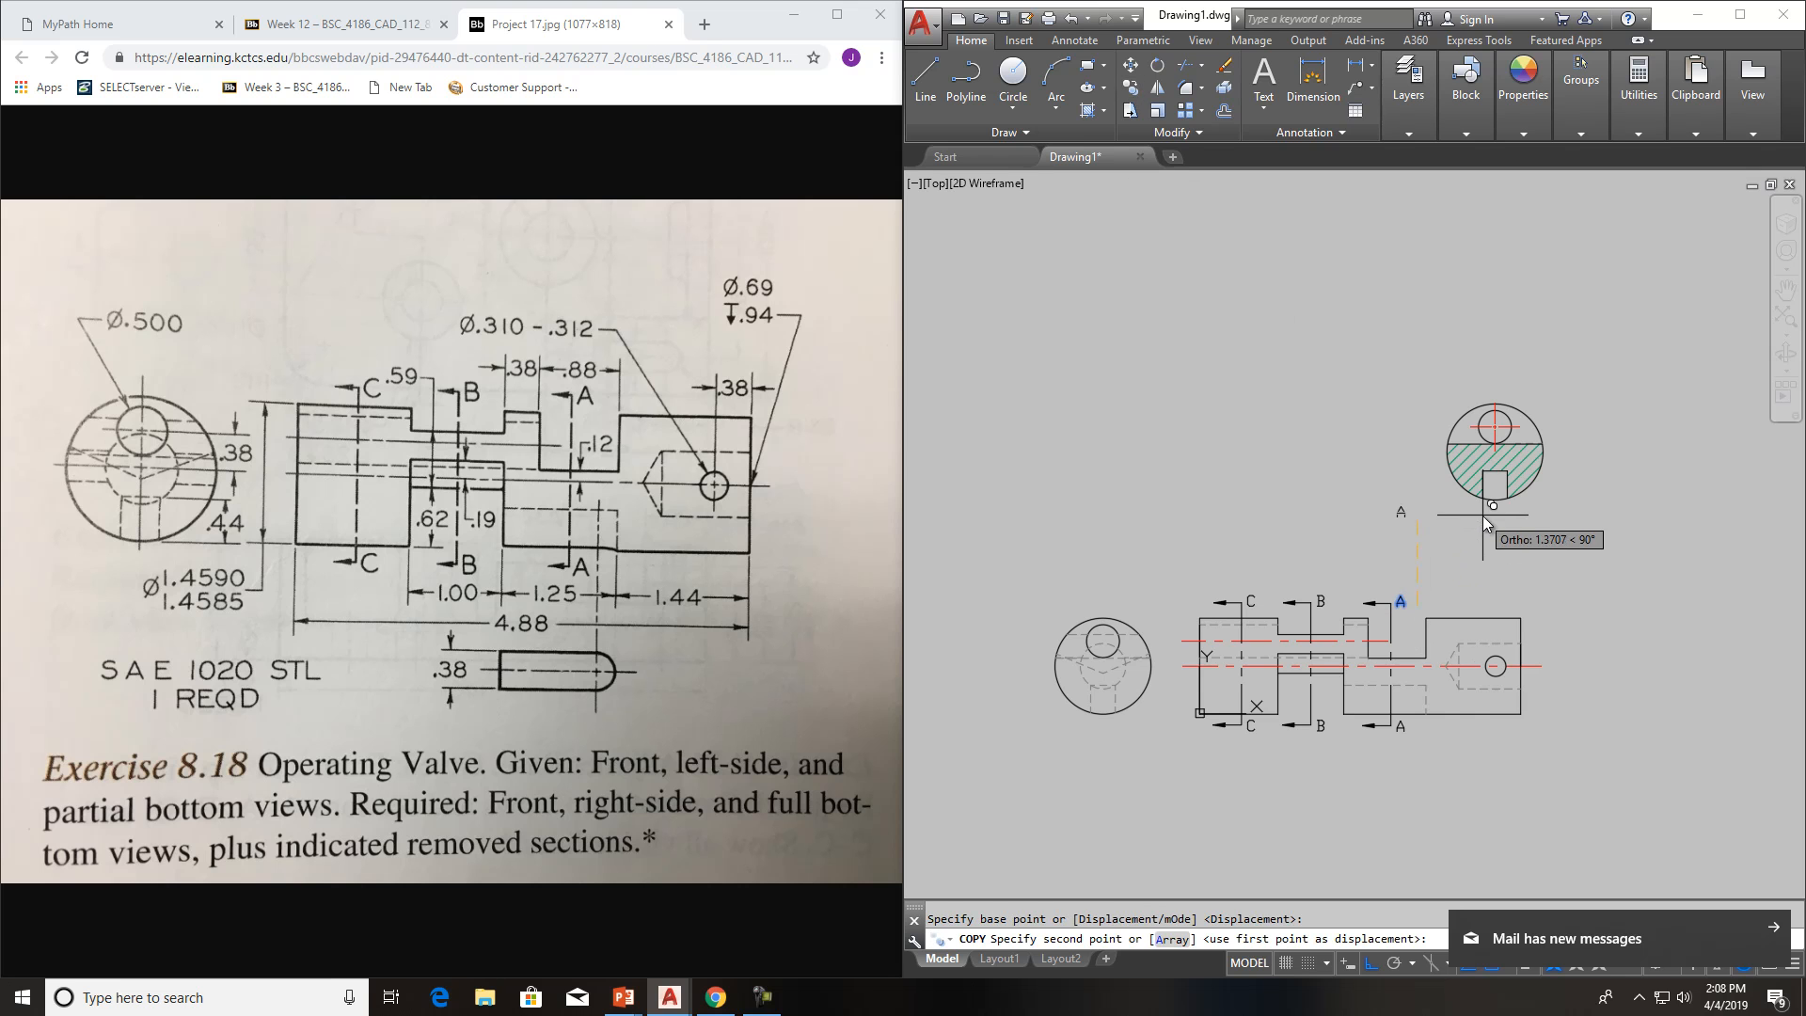
{"action": "left_click", "coordinate": [1372, 964]}
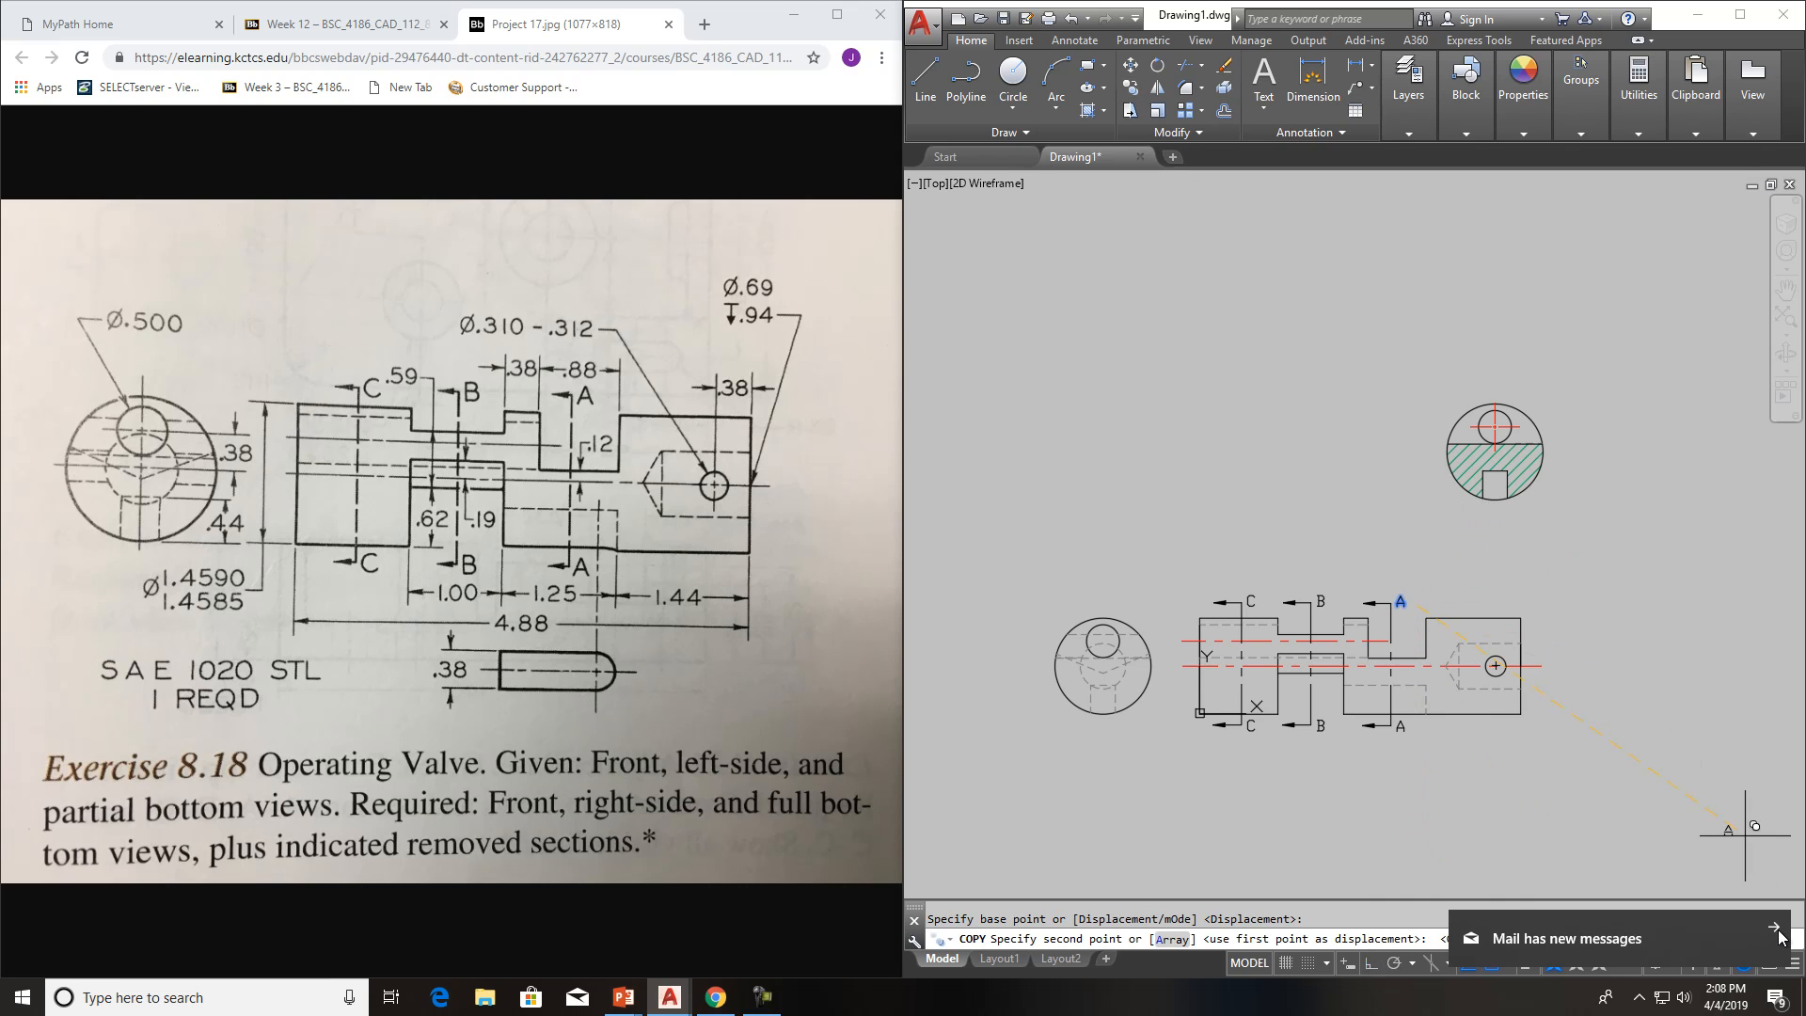
{"action": "scroll", "coordinate": [1475, 505], "scroll_direction": "up", "scroll_amount": 4}
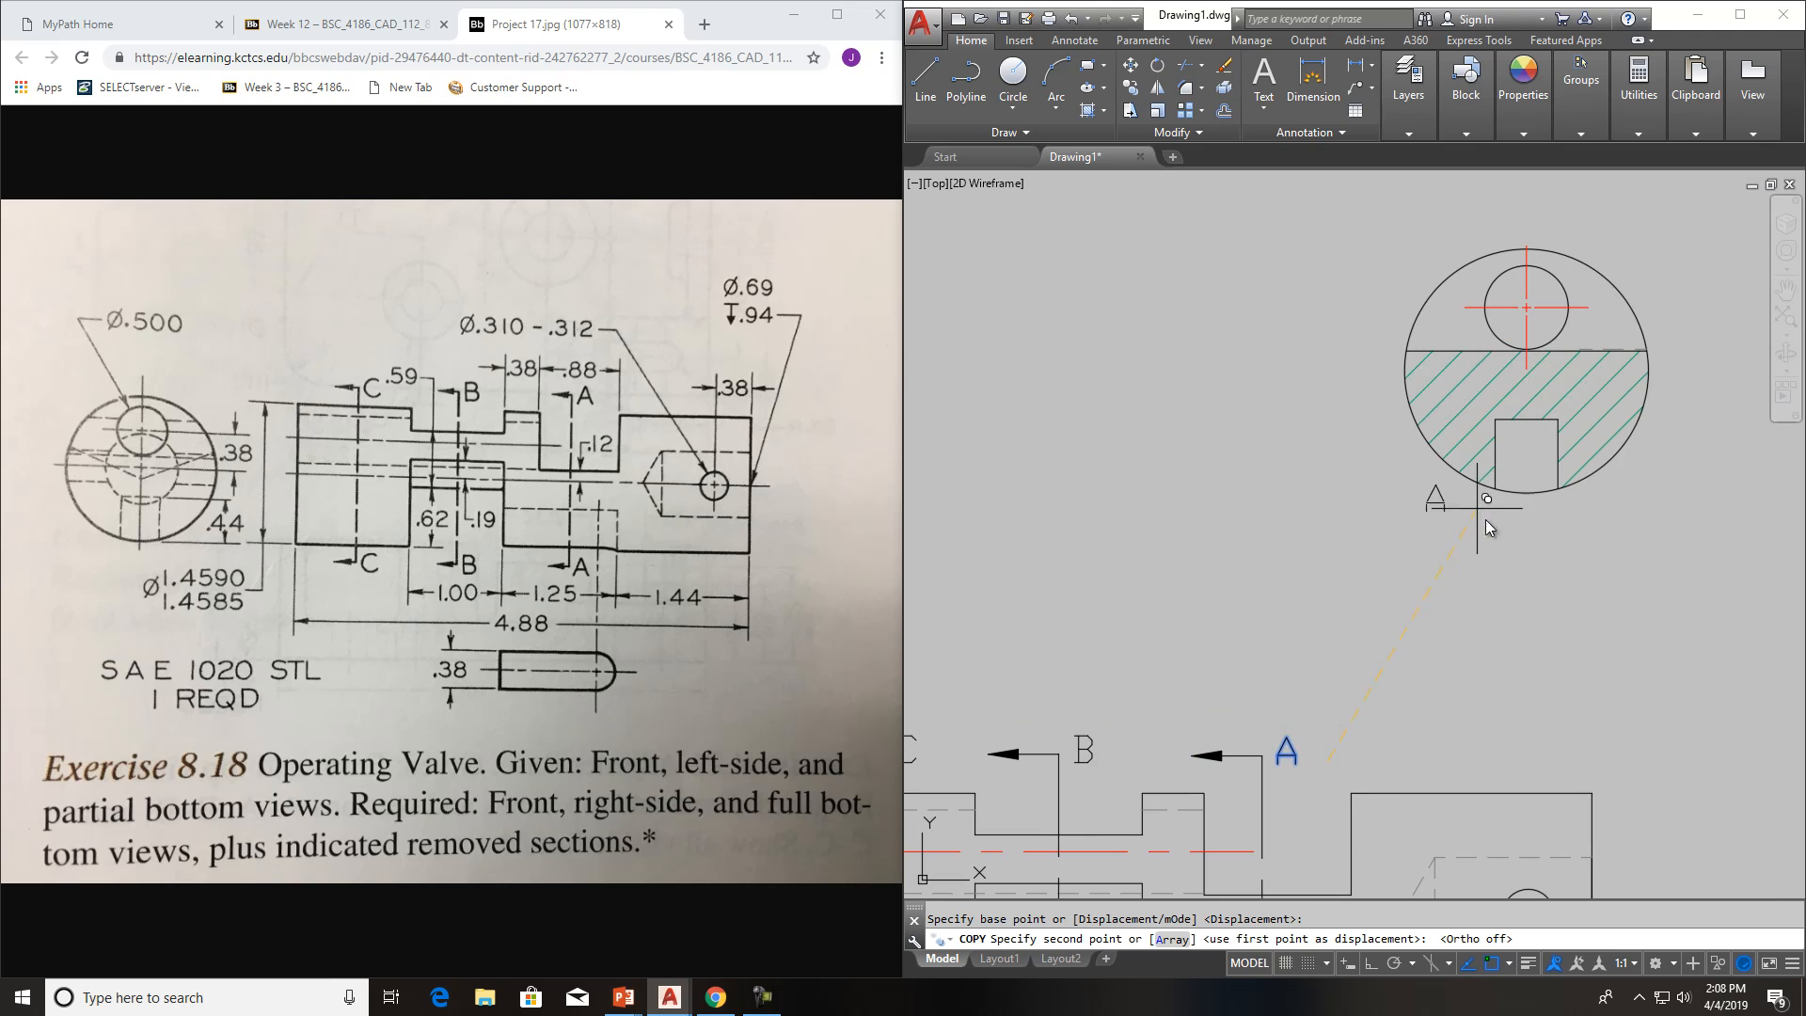
{"action": "left_click", "coordinate": [1497, 566]}
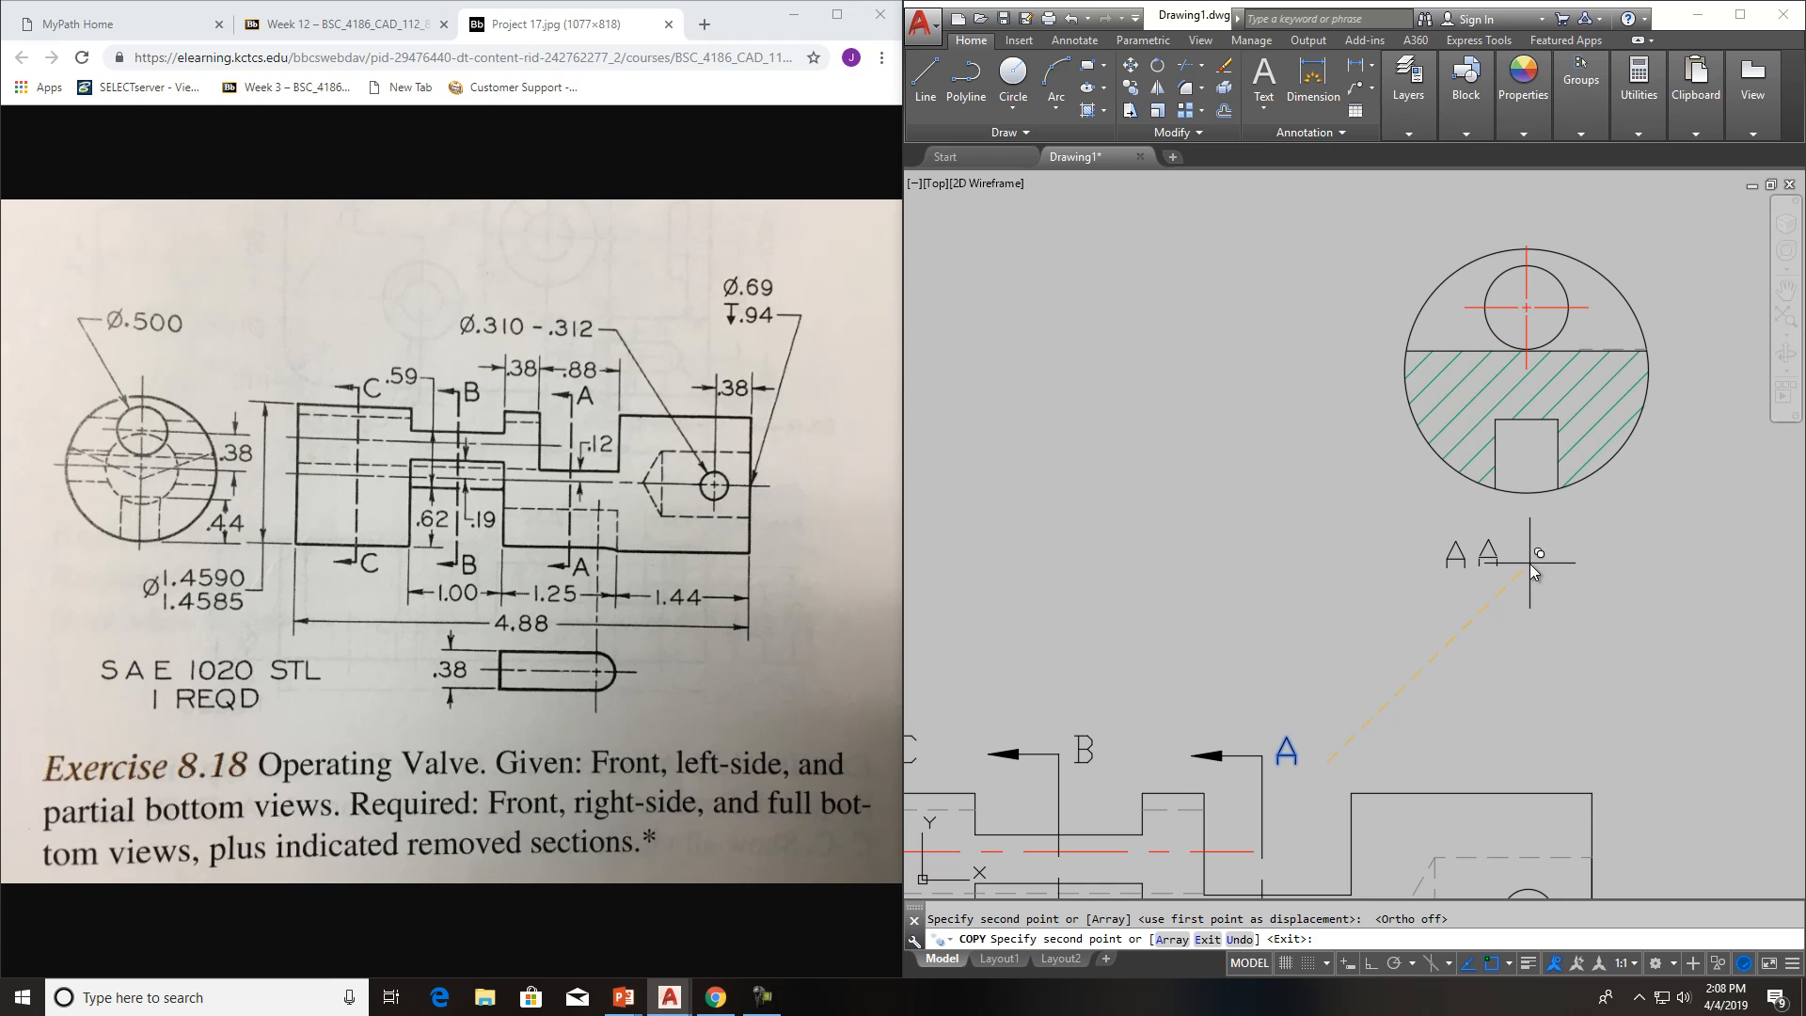
{"action": "key", "text": "Escape"}
Edit the first copied letter to read A-A and delete the redundant second letter A
{"action": "left_click", "coordinate": [1497, 561]}
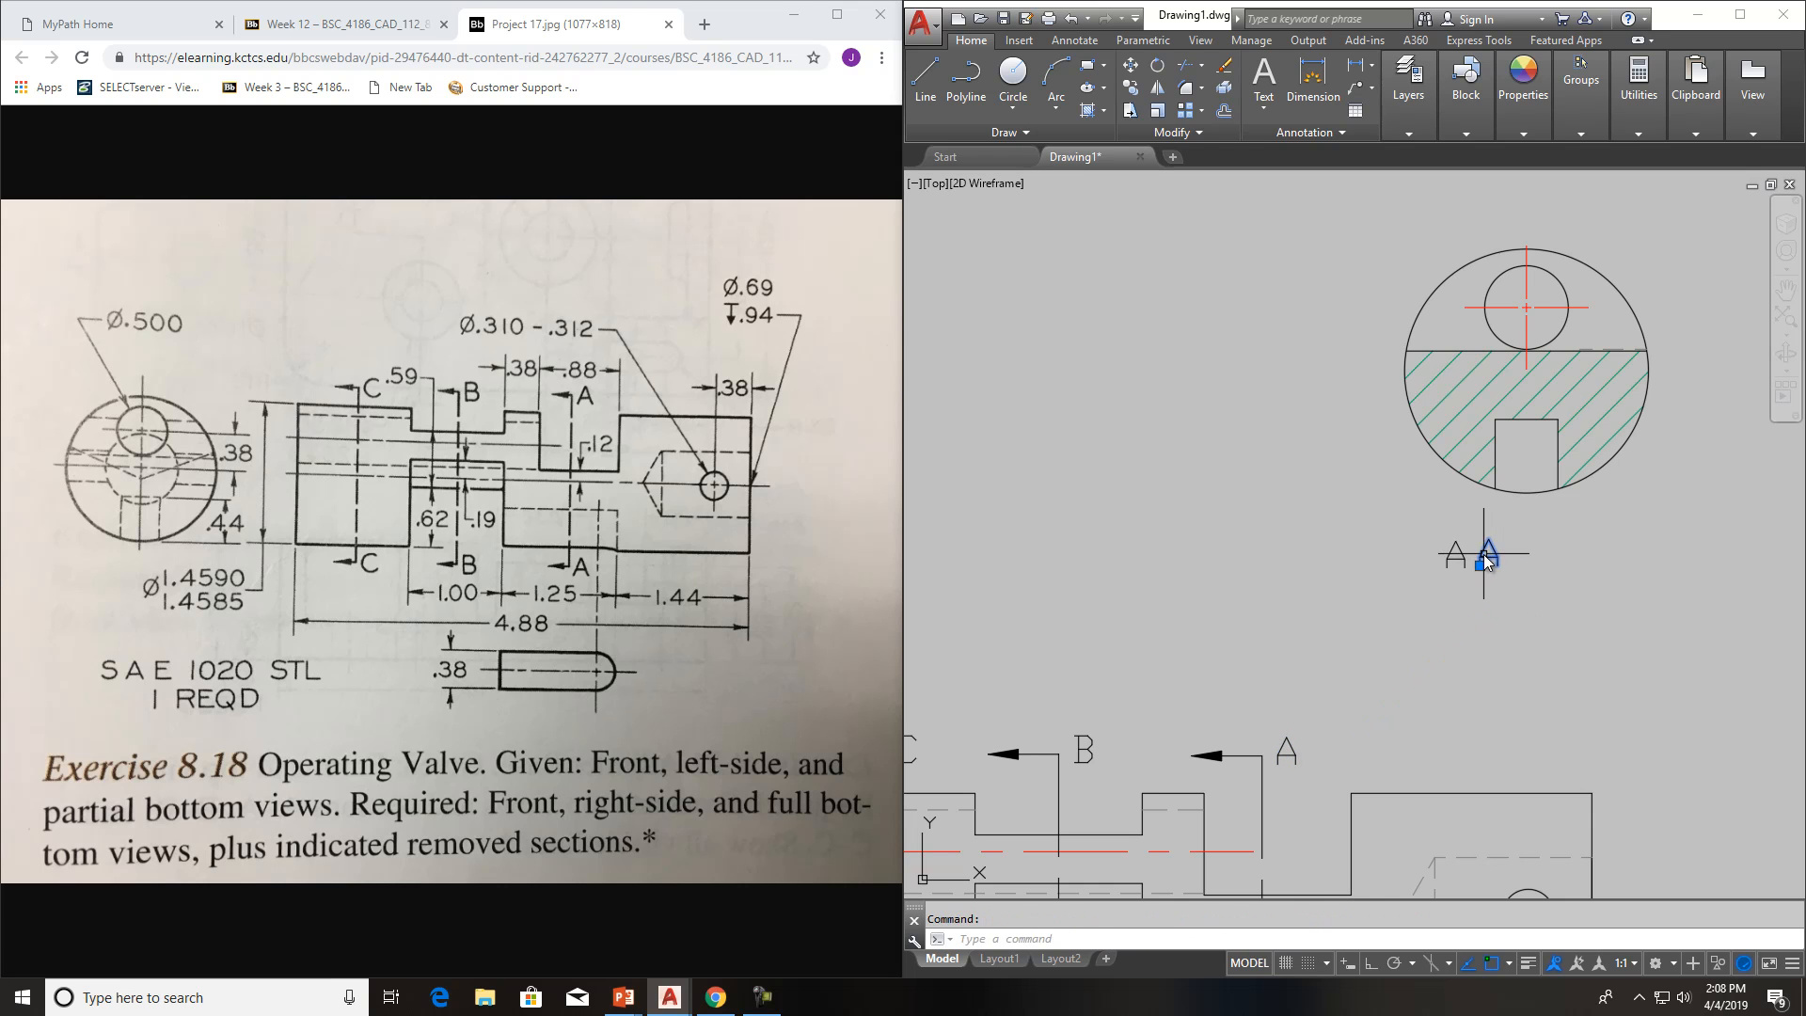
{"action": "double_click", "coordinate": [1458, 556]}
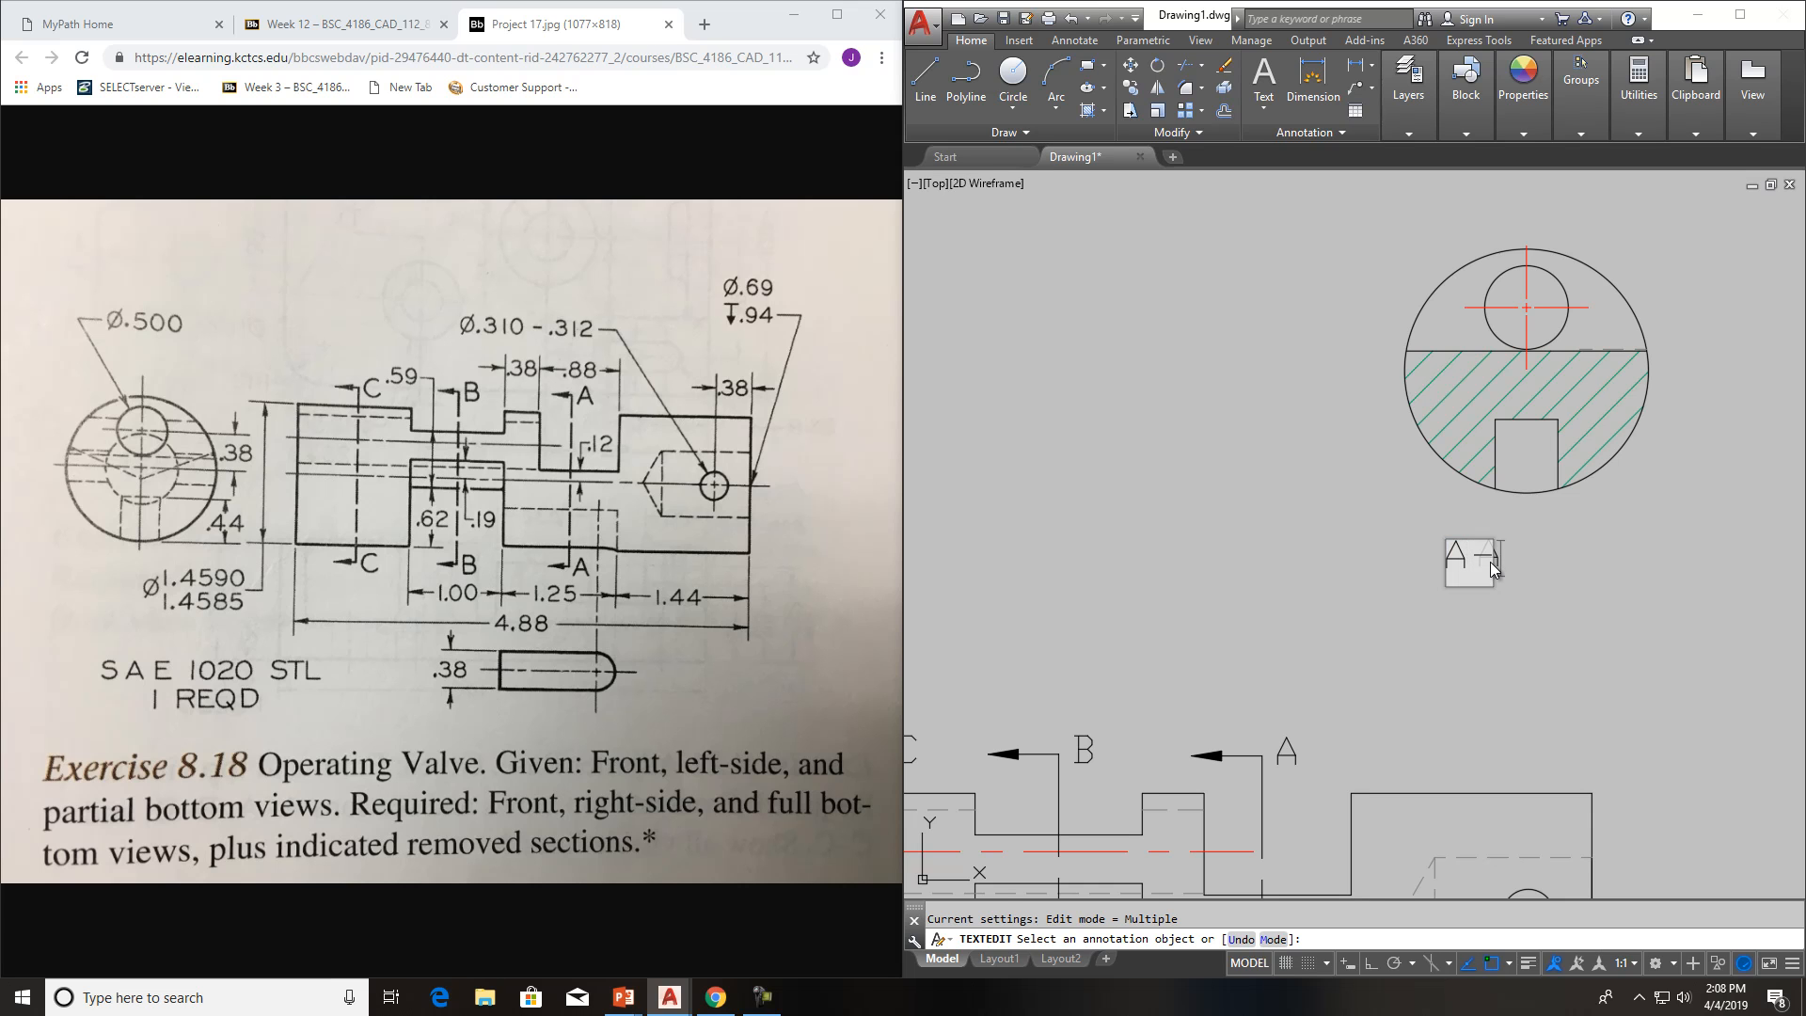
{"action": "key", "text": "BackSpace"}
{"action": "left_click", "coordinate": [1714, 685]}
{"action": "key", "text": "Escape"}
{"action": "left_click", "coordinate": [1490, 540]}
{"action": "key", "text": "Delete"}
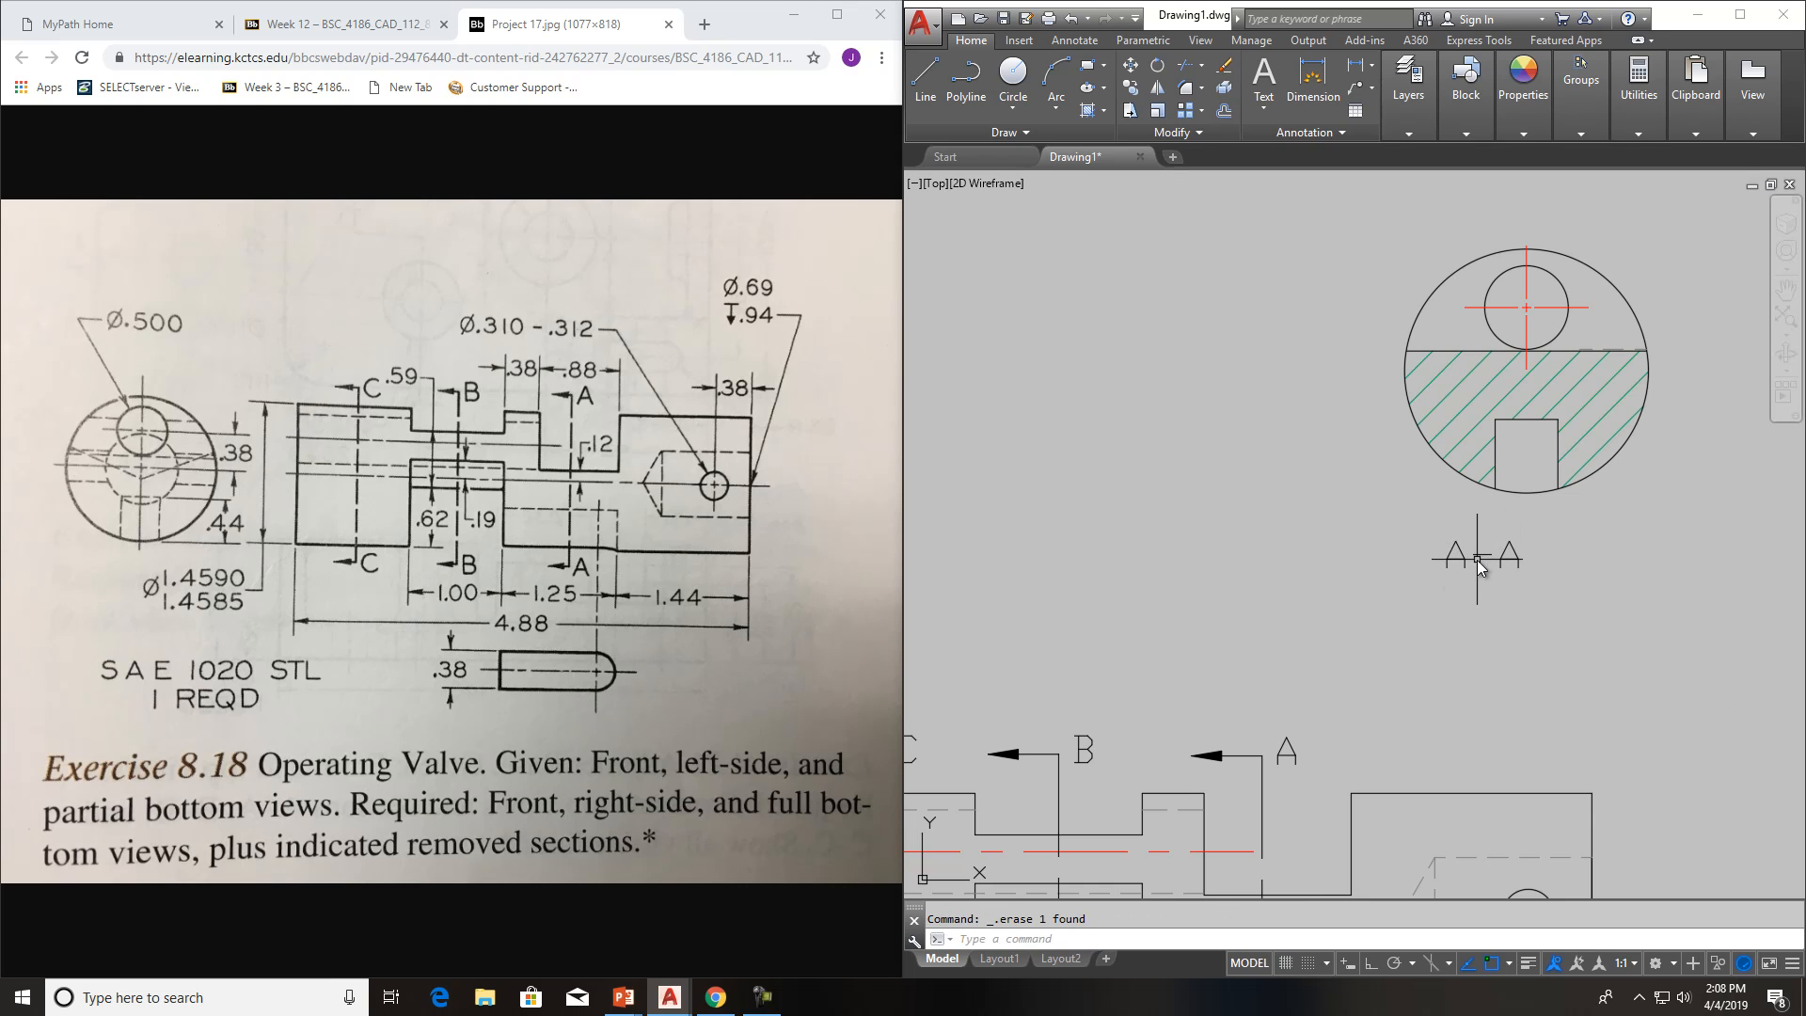
Extend the A-A label beneath the hatched view to read SECTION A-A
{"action": "double_click", "coordinate": [1454, 556]}
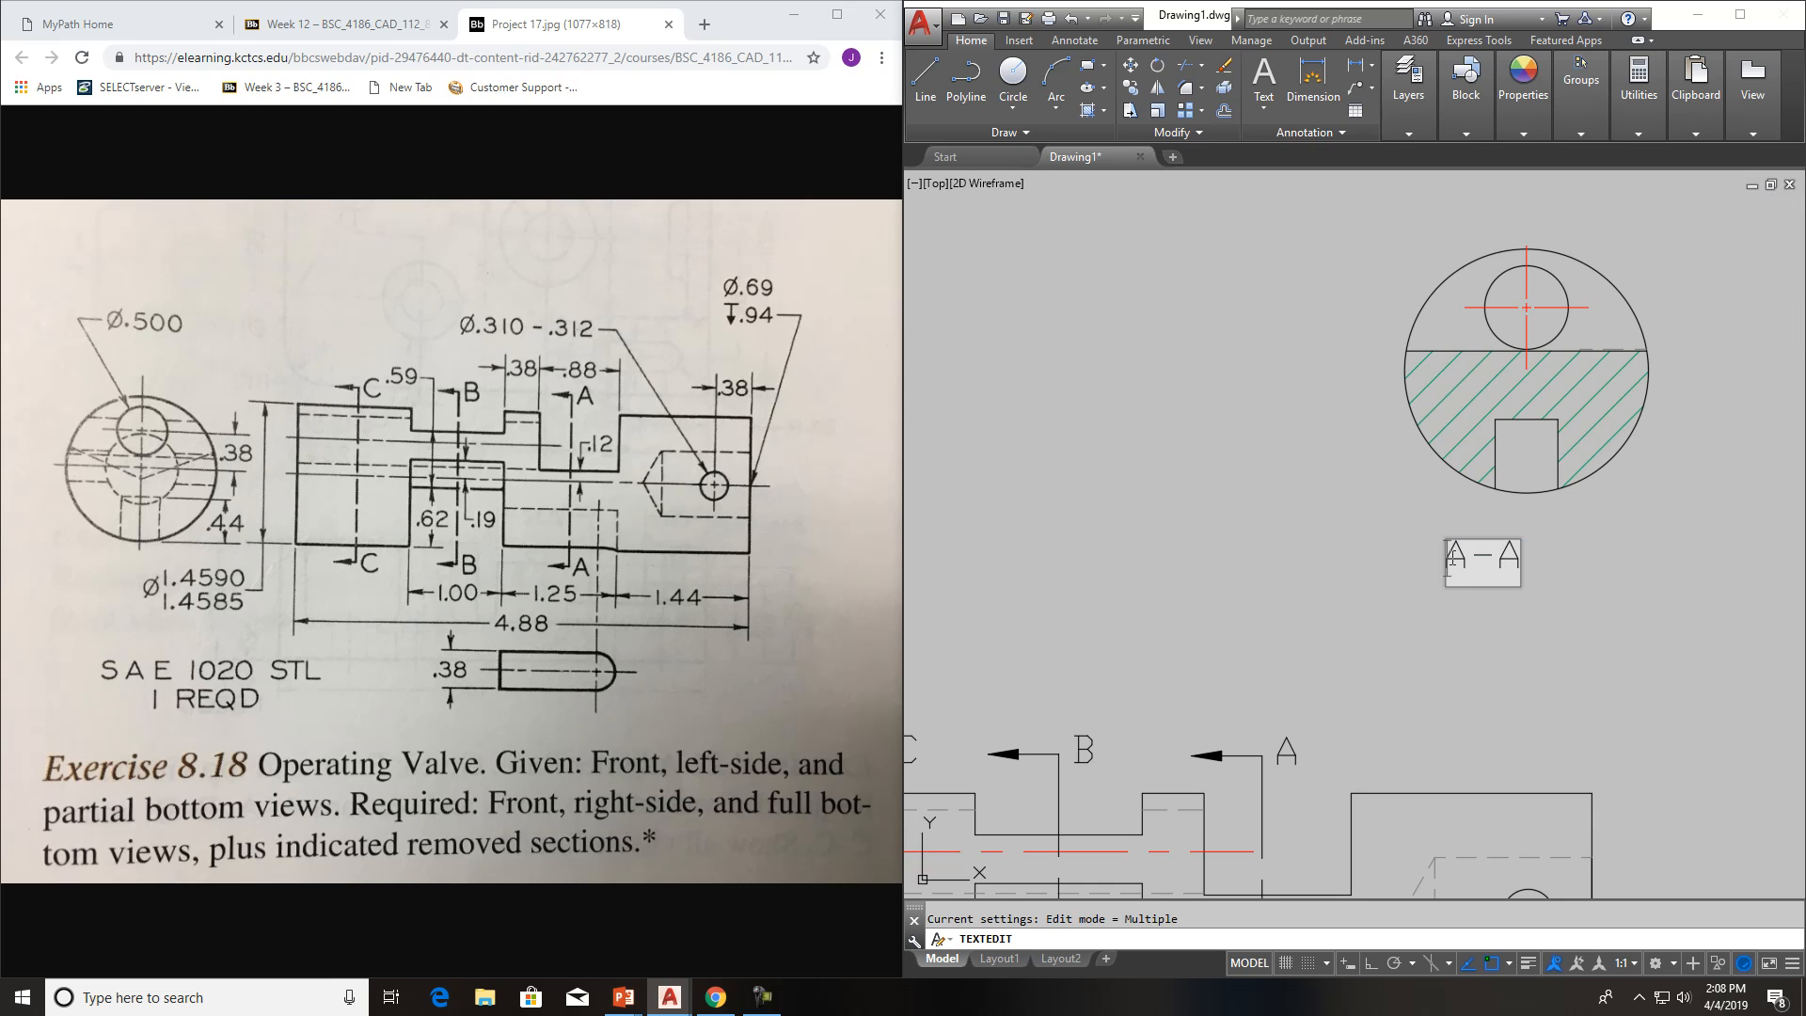
{"action": "type", "text": "SECTIO"}
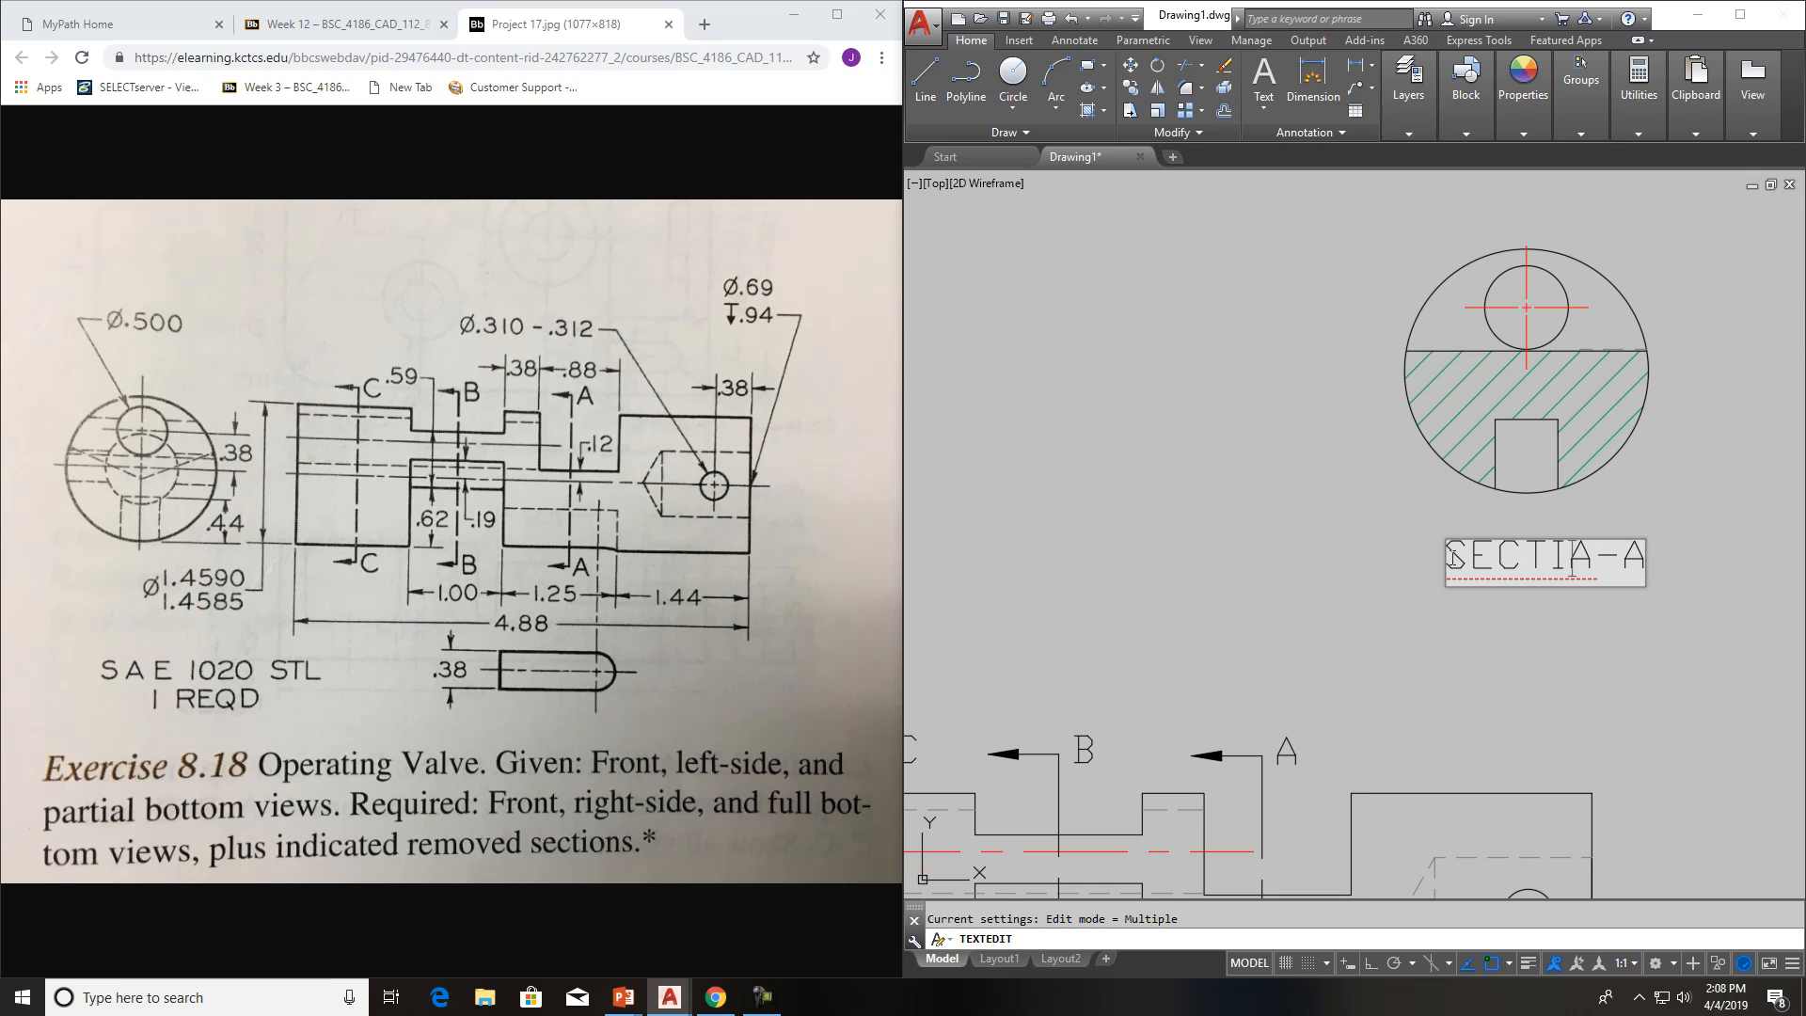
{"action": "type", "text": "N"}
{"action": "left_click", "coordinate": [1515, 646]}
{"action": "key", "text": "Escape"}
Move the SECTION A-A label so it is centered beneath the hatched section view
{"action": "left_click", "coordinate": [1537, 558]}
{"action": "left_click", "coordinate": [1447, 567]}
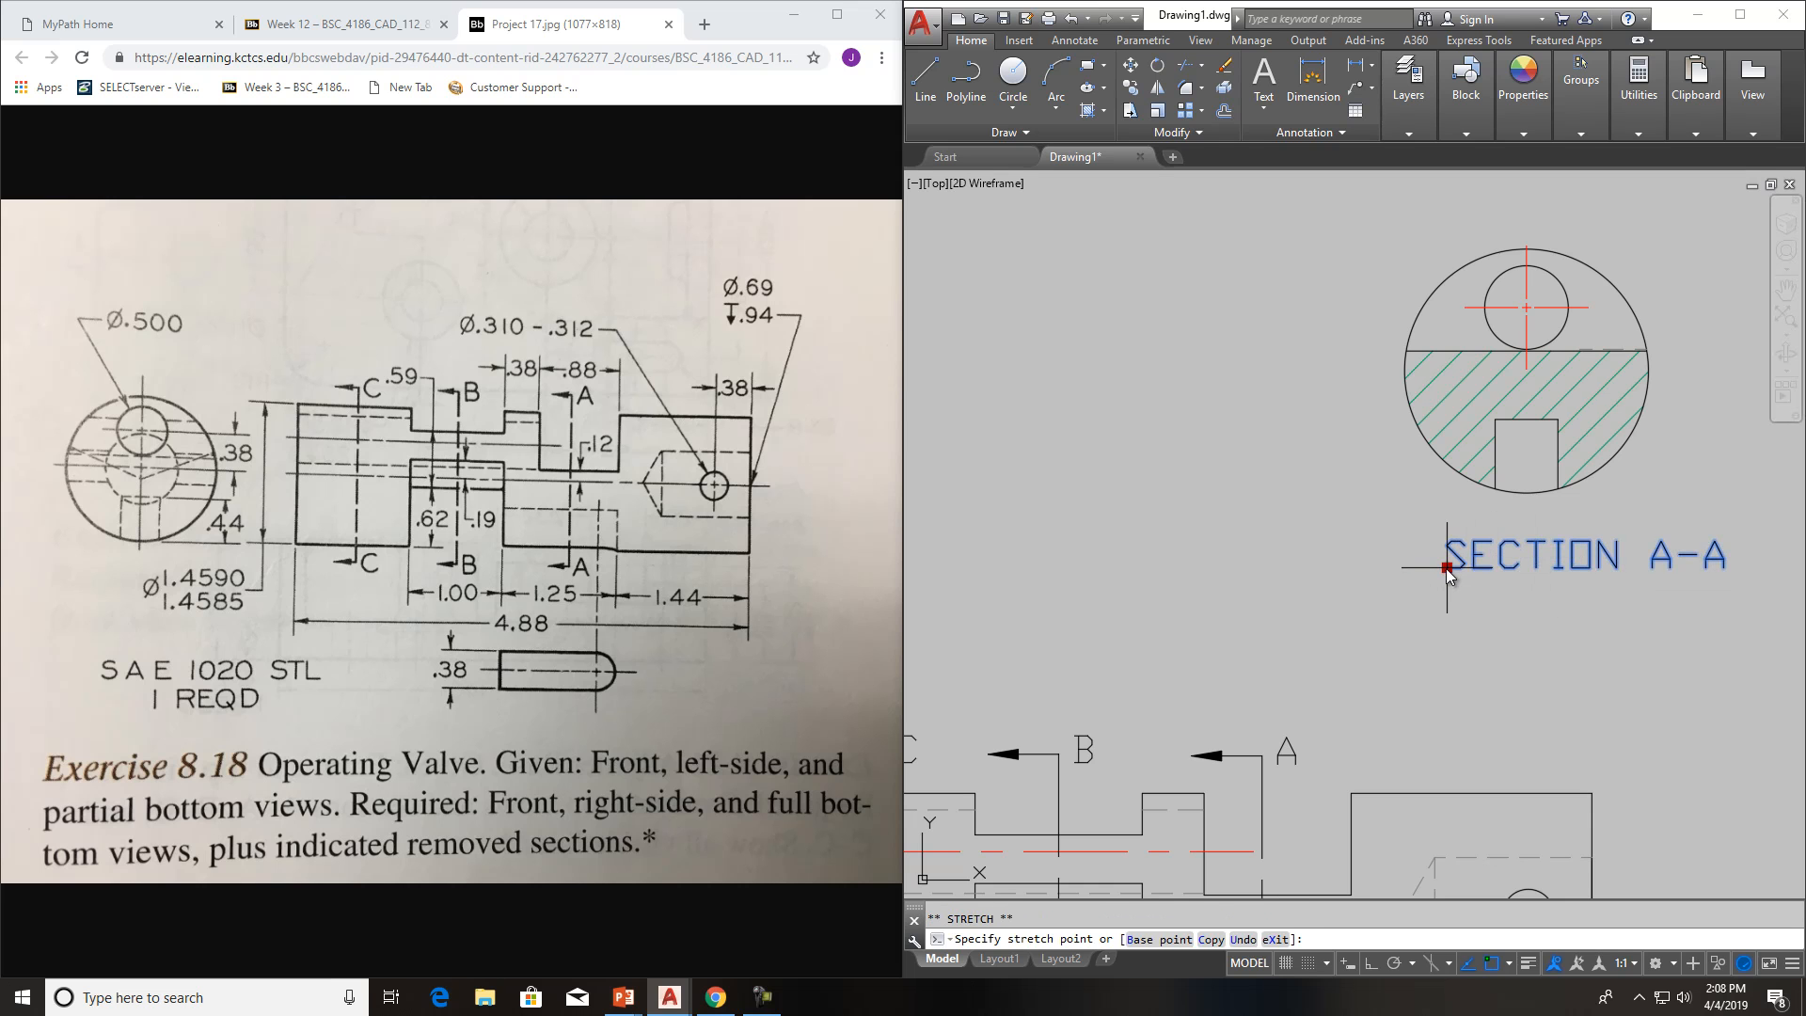
{"action": "left_click", "coordinate": [1385, 553]}
{"action": "key", "text": "Escape"}
{"action": "scroll", "coordinate": [1453, 608], "scroll_direction": "down", "scroll_amount": 2}
{"action": "mouse_move", "coordinate": [1452, 607]}
{"action": "middle_mouse_down"}
{"action": "mouse_move", "coordinate": [1613, 563]}
{"action": "mouse_move", "coordinate": [1649, 528]}
{"action": "middle_mouse_up"}
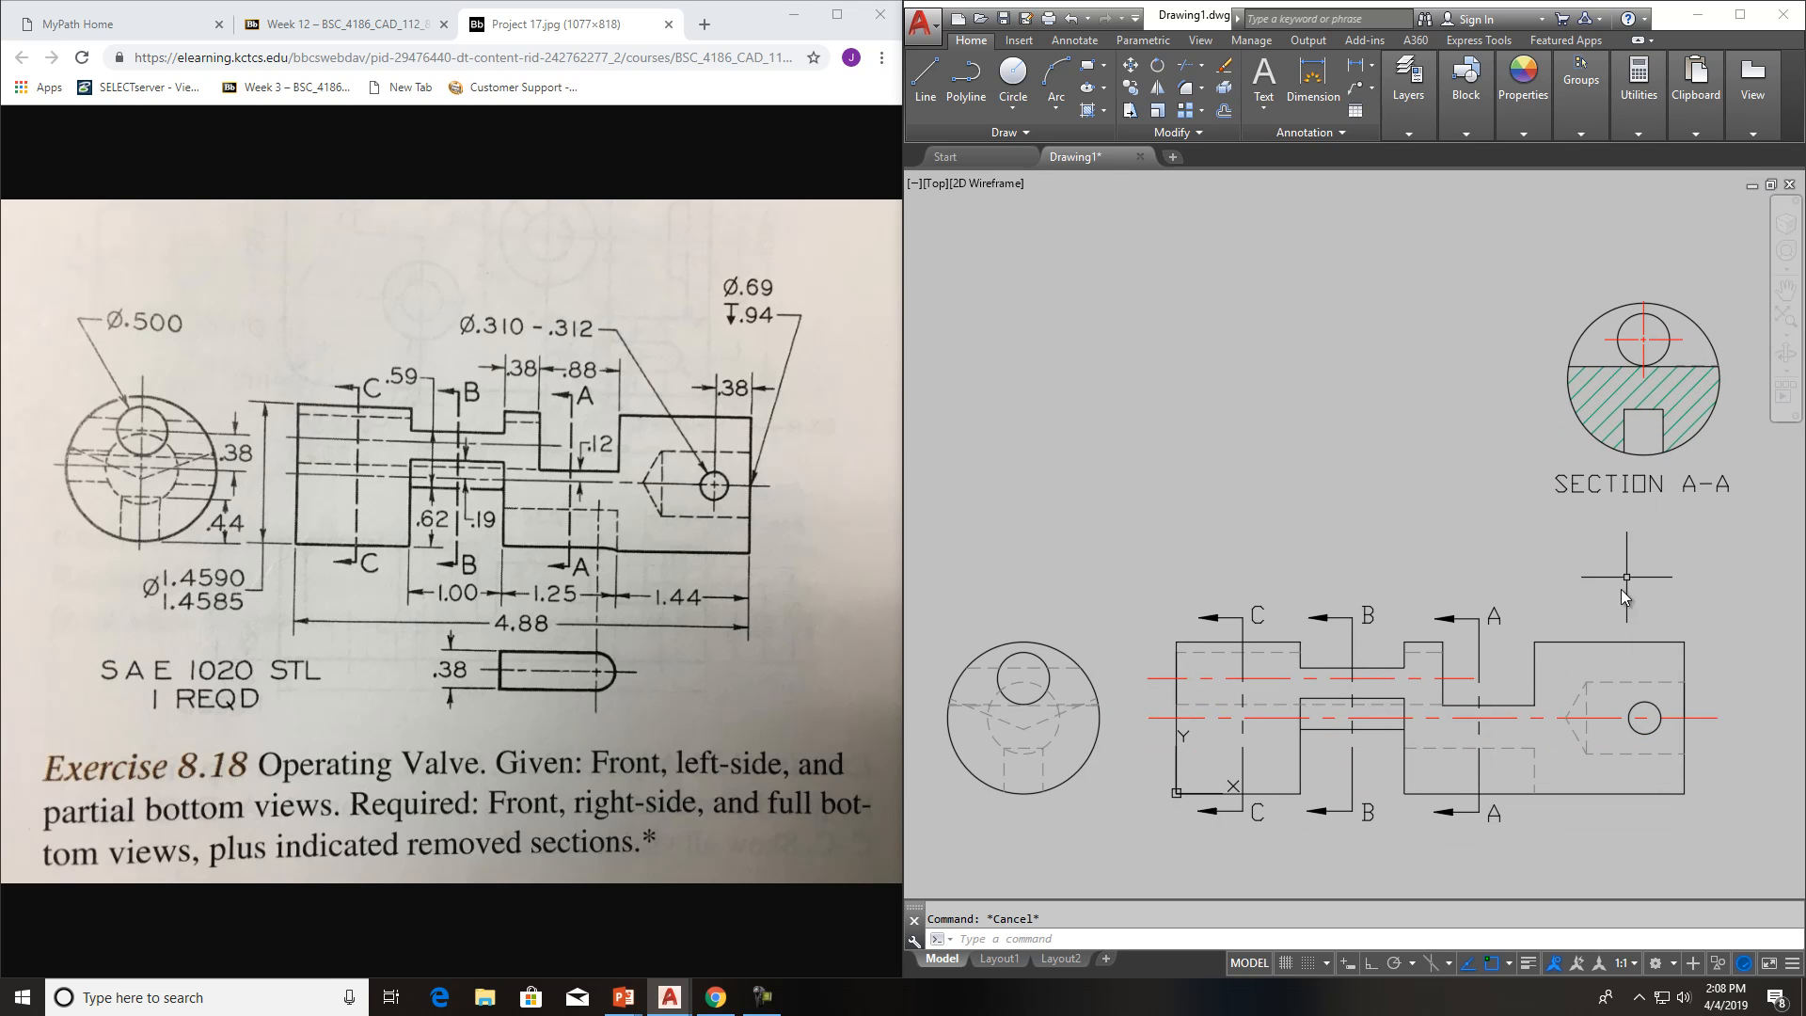
{"action": "middle_click_drag", "start_coordinate": [1387, 642], "coordinate": [1390, 630]}
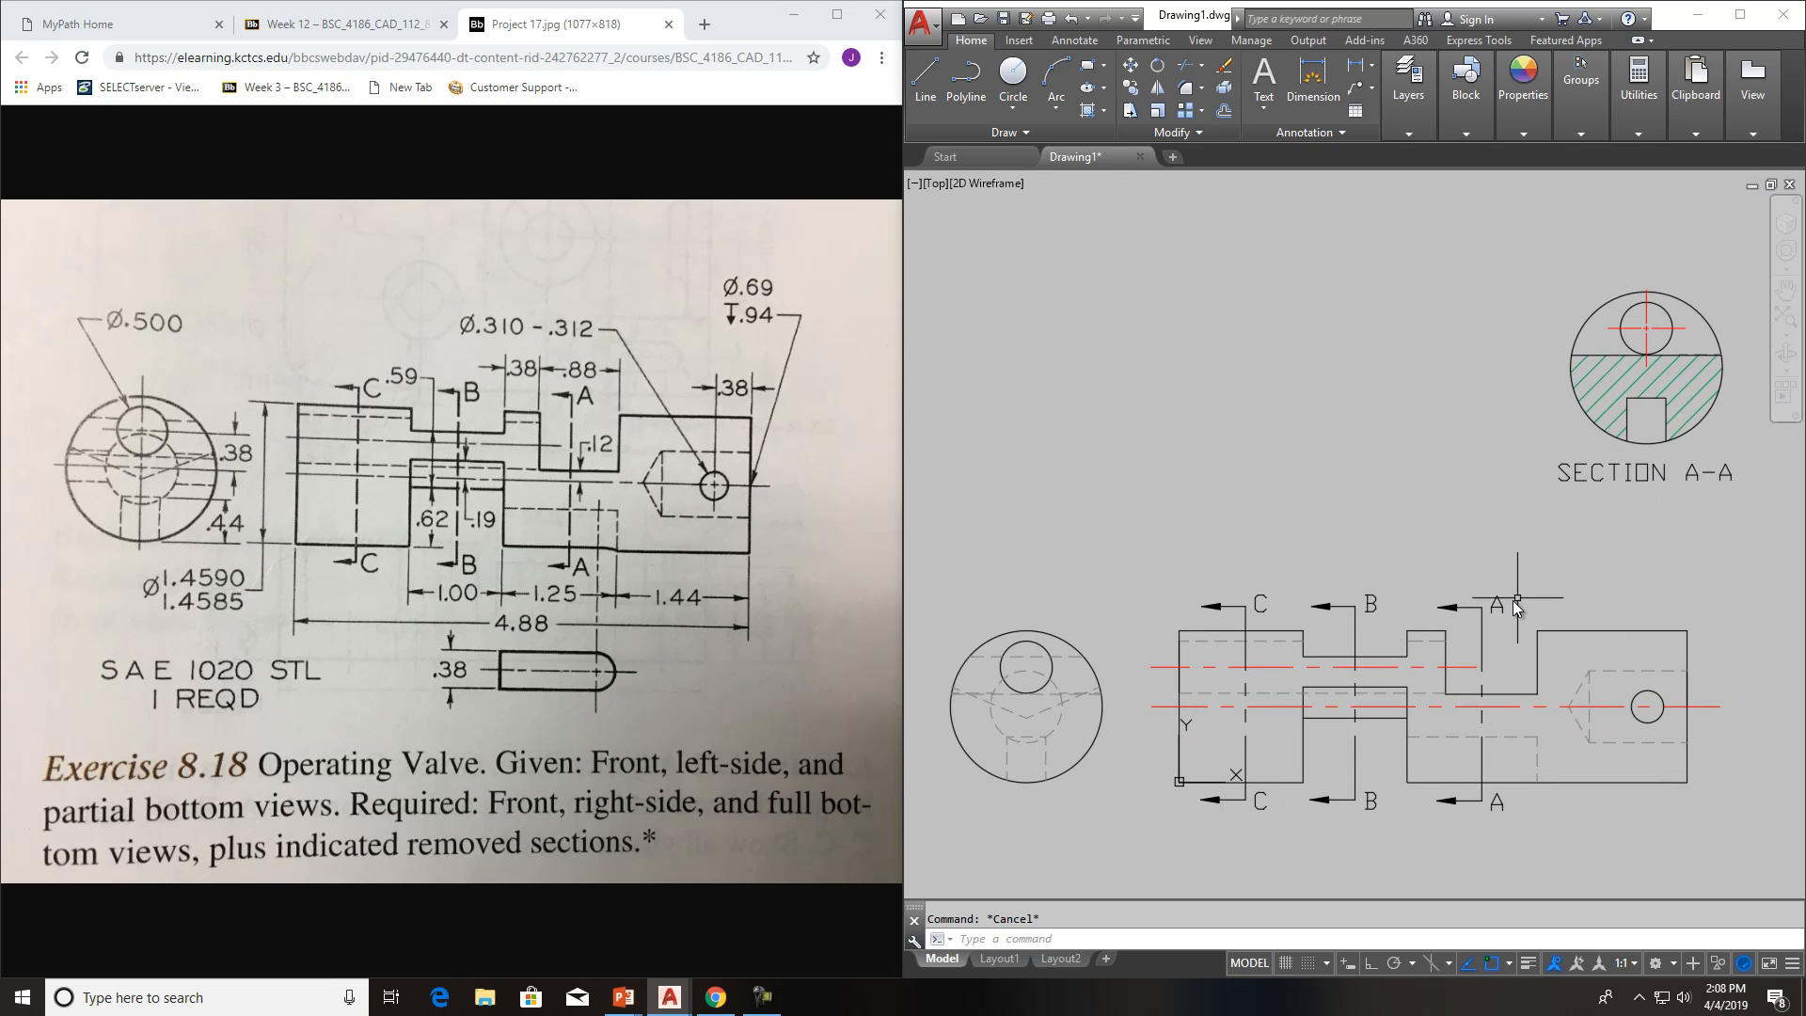
{"action": "left_click", "coordinate": [1682, 503]}
{"action": "left_click", "coordinate": [1622, 468]}
{"action": "key", "text": "Escape"}
{"action": "left_click", "coordinate": [1713, 526]}
{"action": "left_click", "coordinate": [1659, 522]}
Copy the entire original side view to a spot beside section A-A, level with it
{"action": "left_click", "coordinate": [1100, 828]}
{"action": "left_click", "coordinate": [968, 580]}
{"action": "left_click", "coordinate": [1130, 87]}
{"action": "left_click", "coordinate": [1058, 694]}
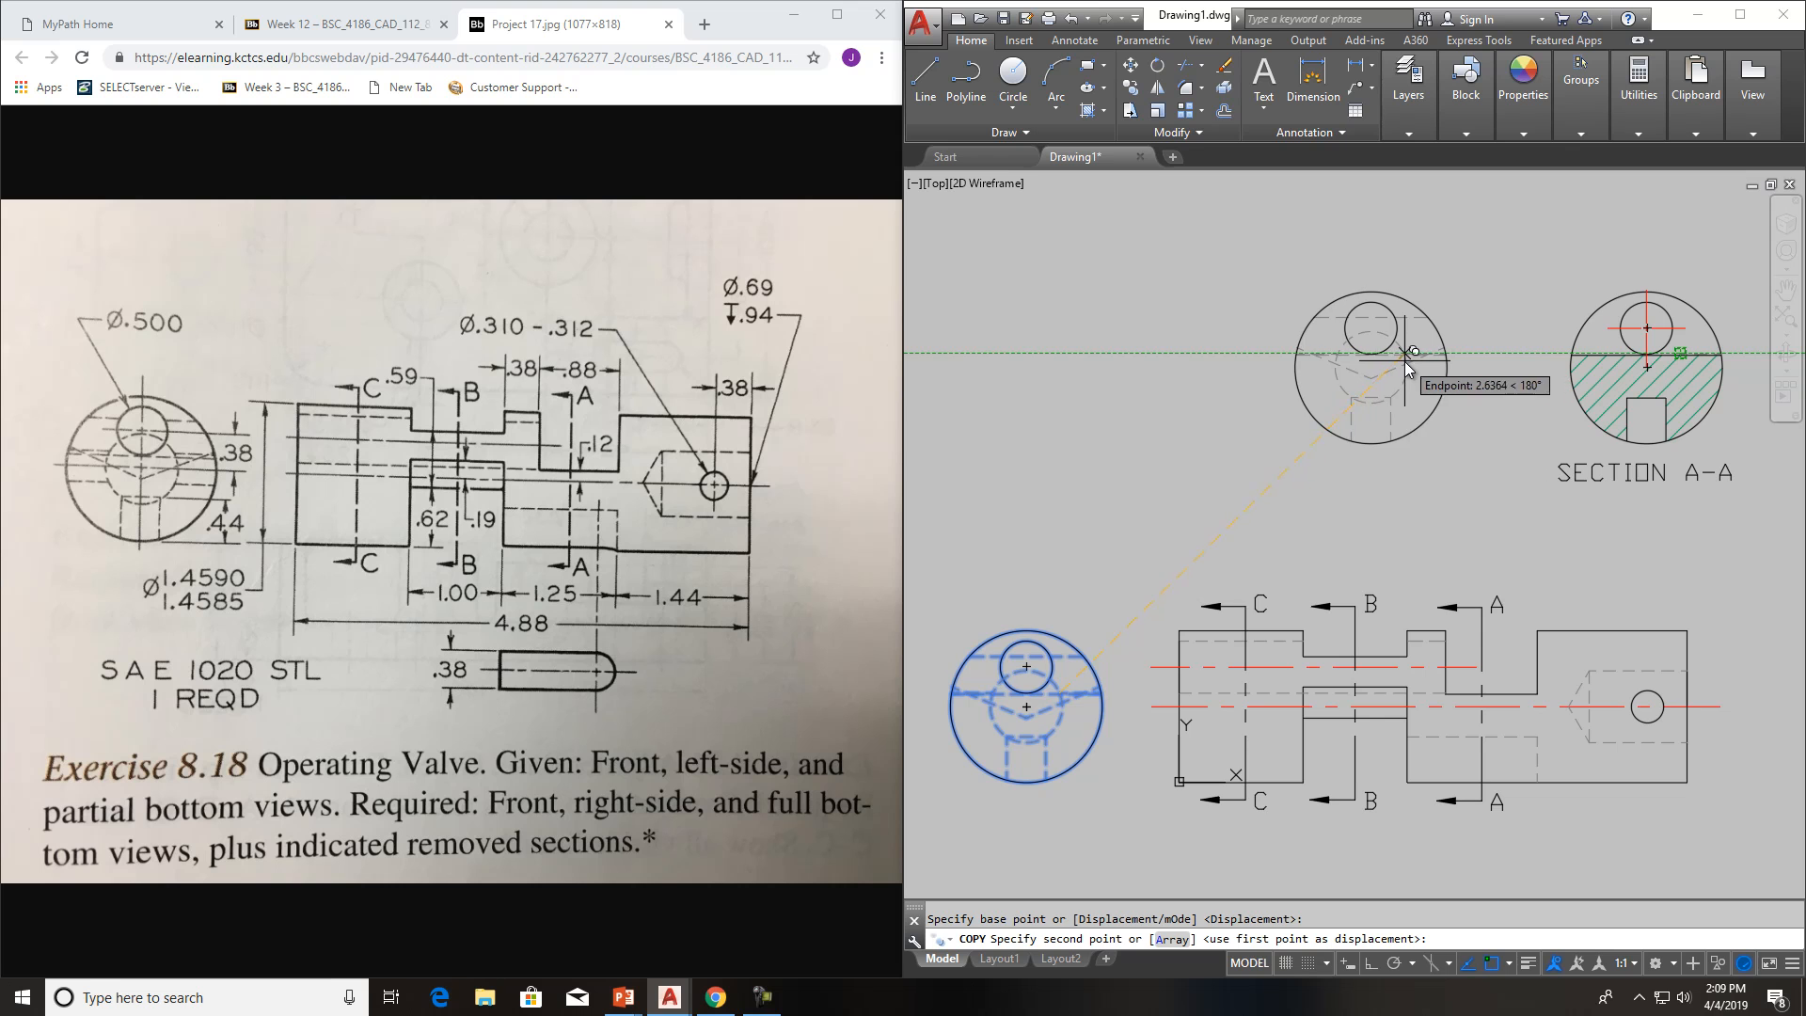
{"action": "left_click", "coordinate": [1402, 355]}
{"action": "key", "text": "Escape"}
Copy the SECTION A-A label to beneath the newly copied side view
{"action": "left_click", "coordinate": [1596, 470]}
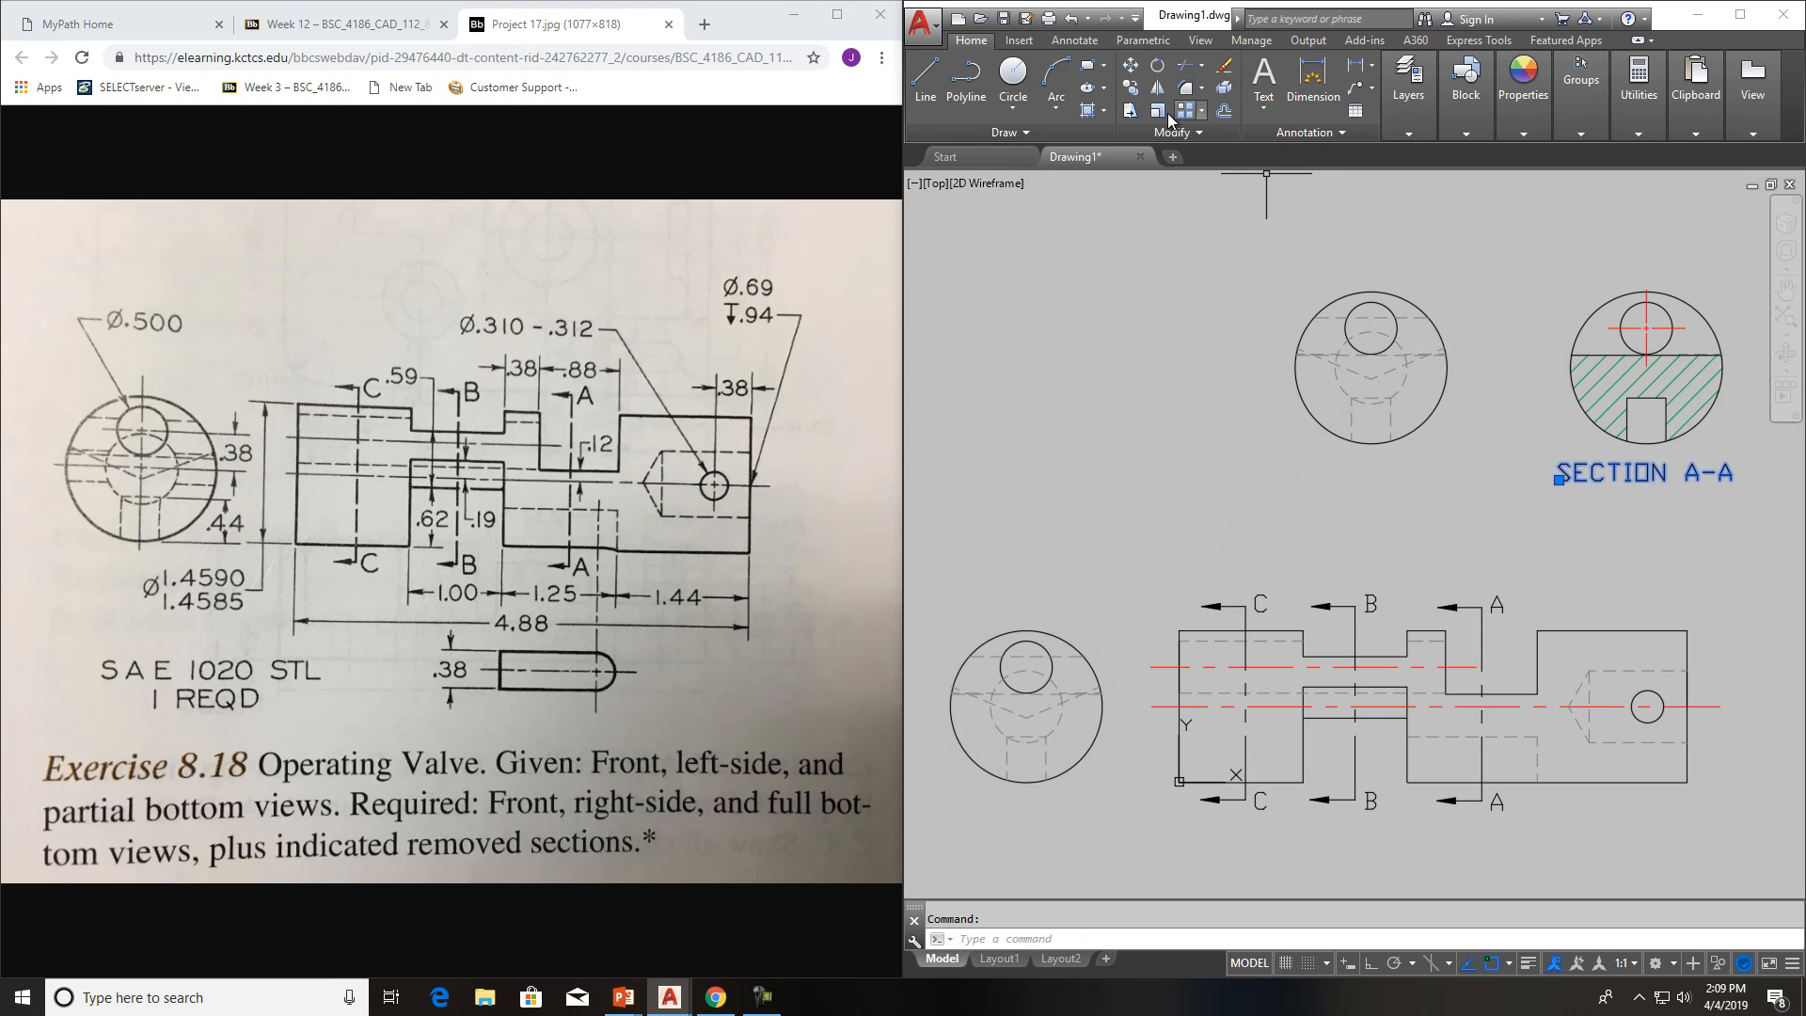
{"action": "left_click", "coordinate": [1131, 87]}
{"action": "left_click", "coordinate": [1645, 491]}
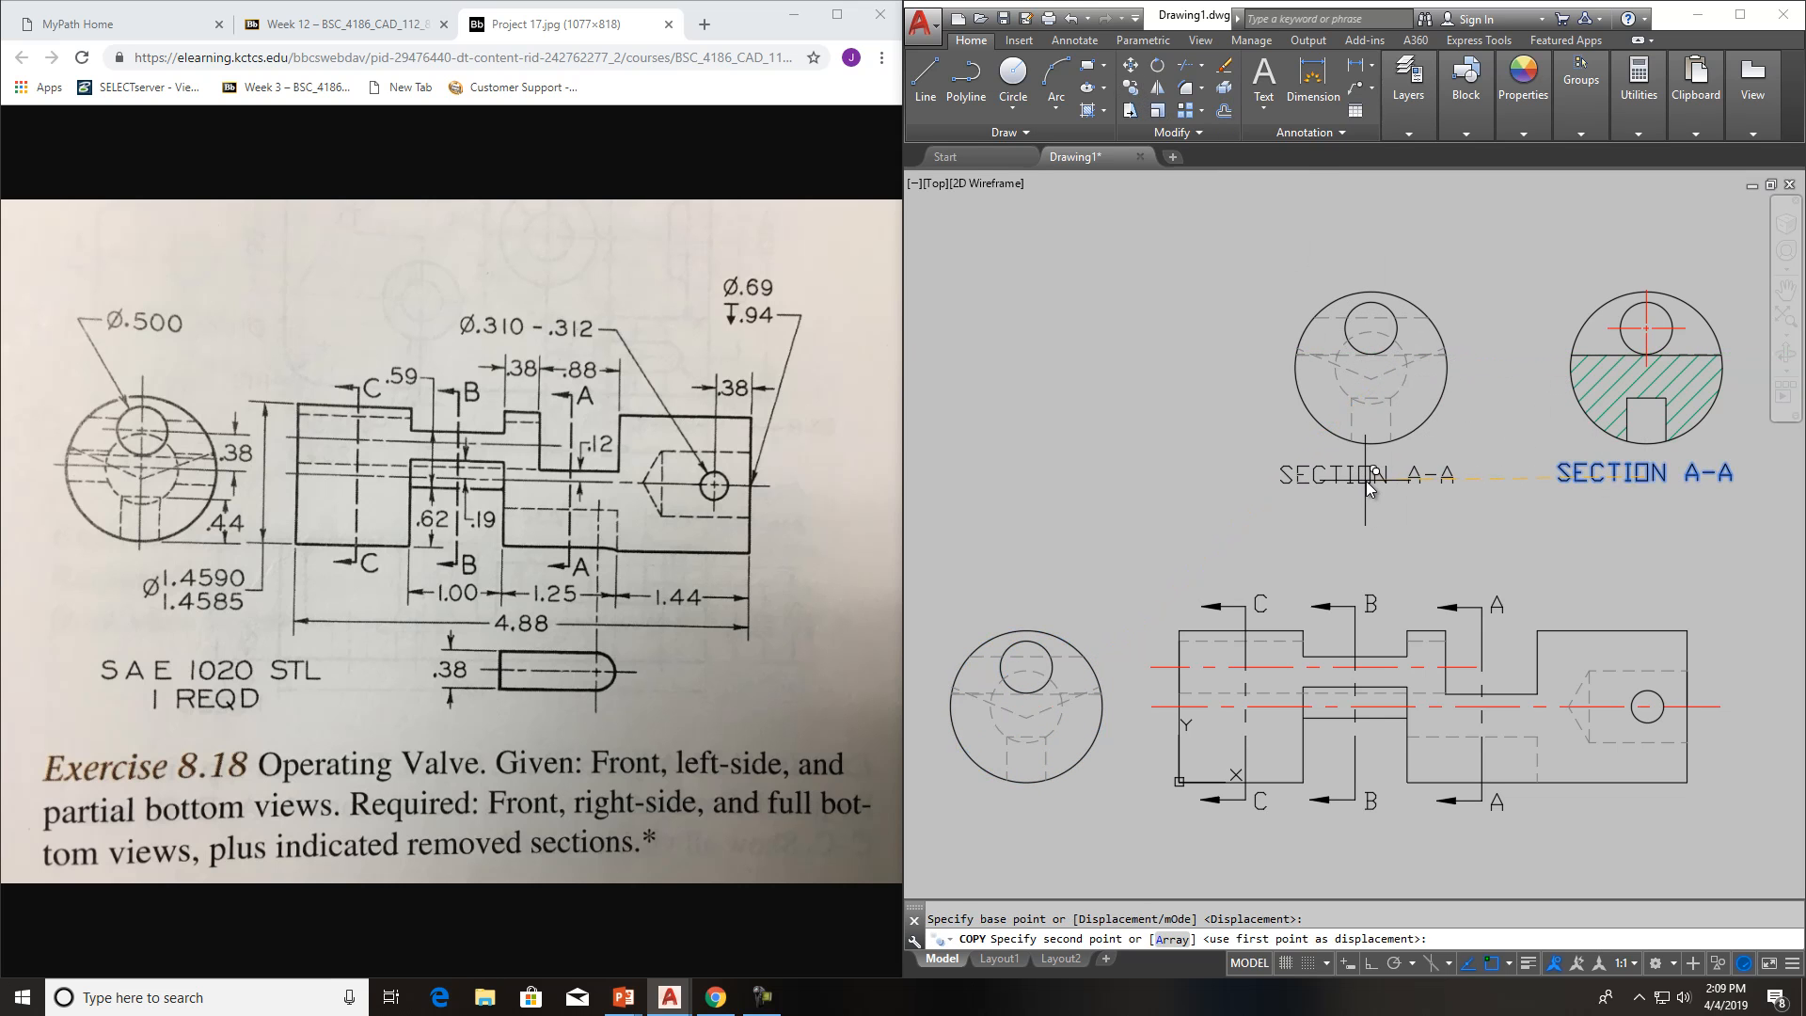
{"action": "key", "text": "F8"}
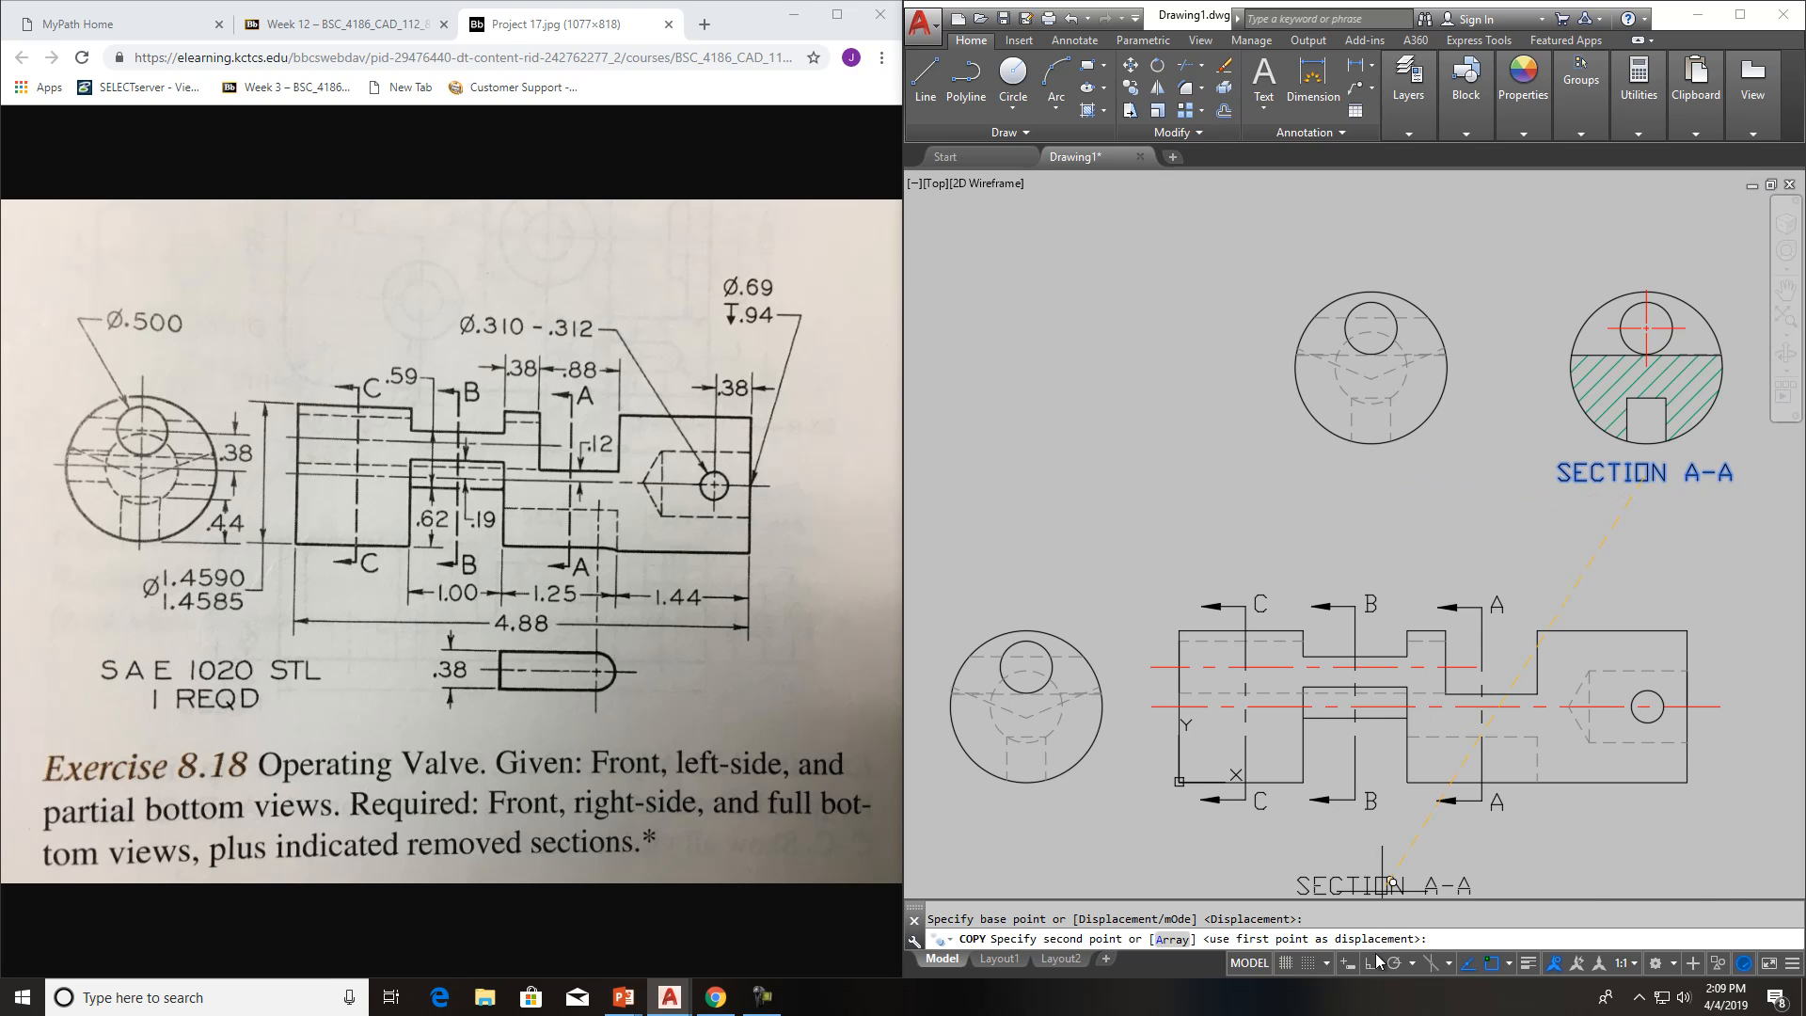
{"action": "left_click", "coordinate": [1368, 483]}
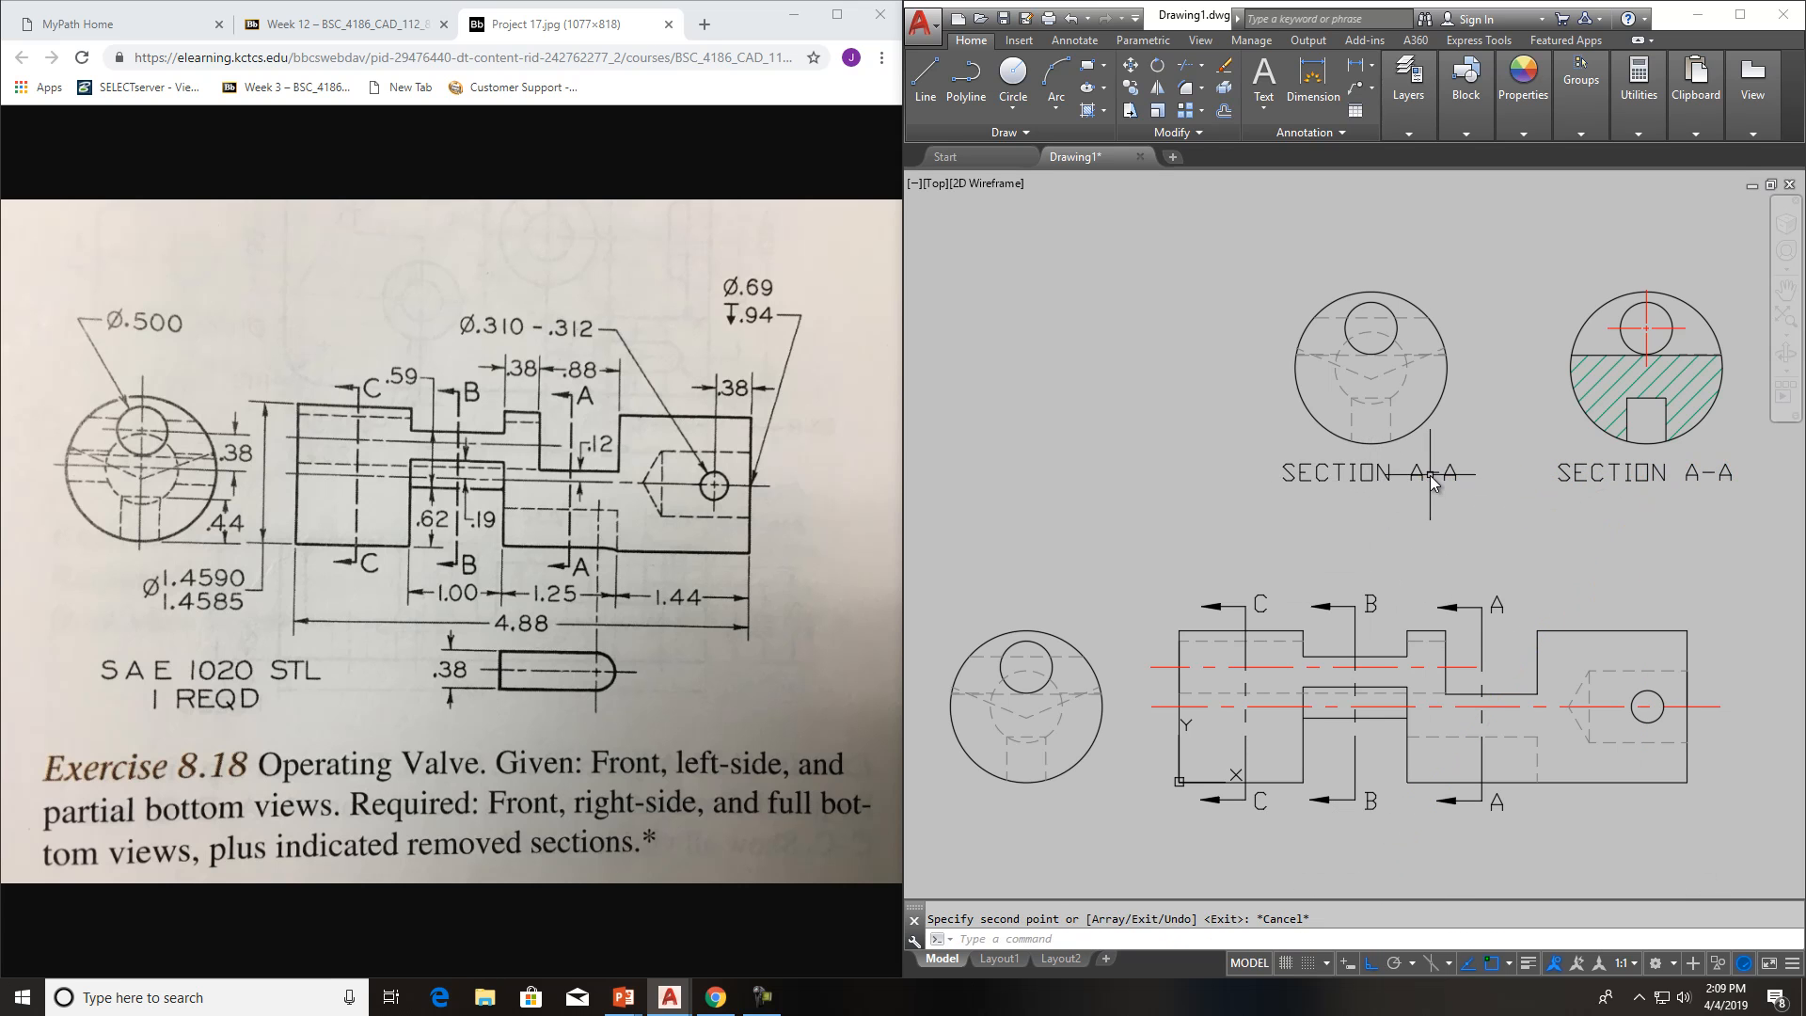
Change the copied label beneath the new side view to read SECTION B-B
{"action": "double_click", "coordinate": [1420, 476]}
{"action": "left_click", "coordinate": [1425, 476]}
{"action": "key", "text": "BackSpace"}
{"action": "type", "text": "B"}
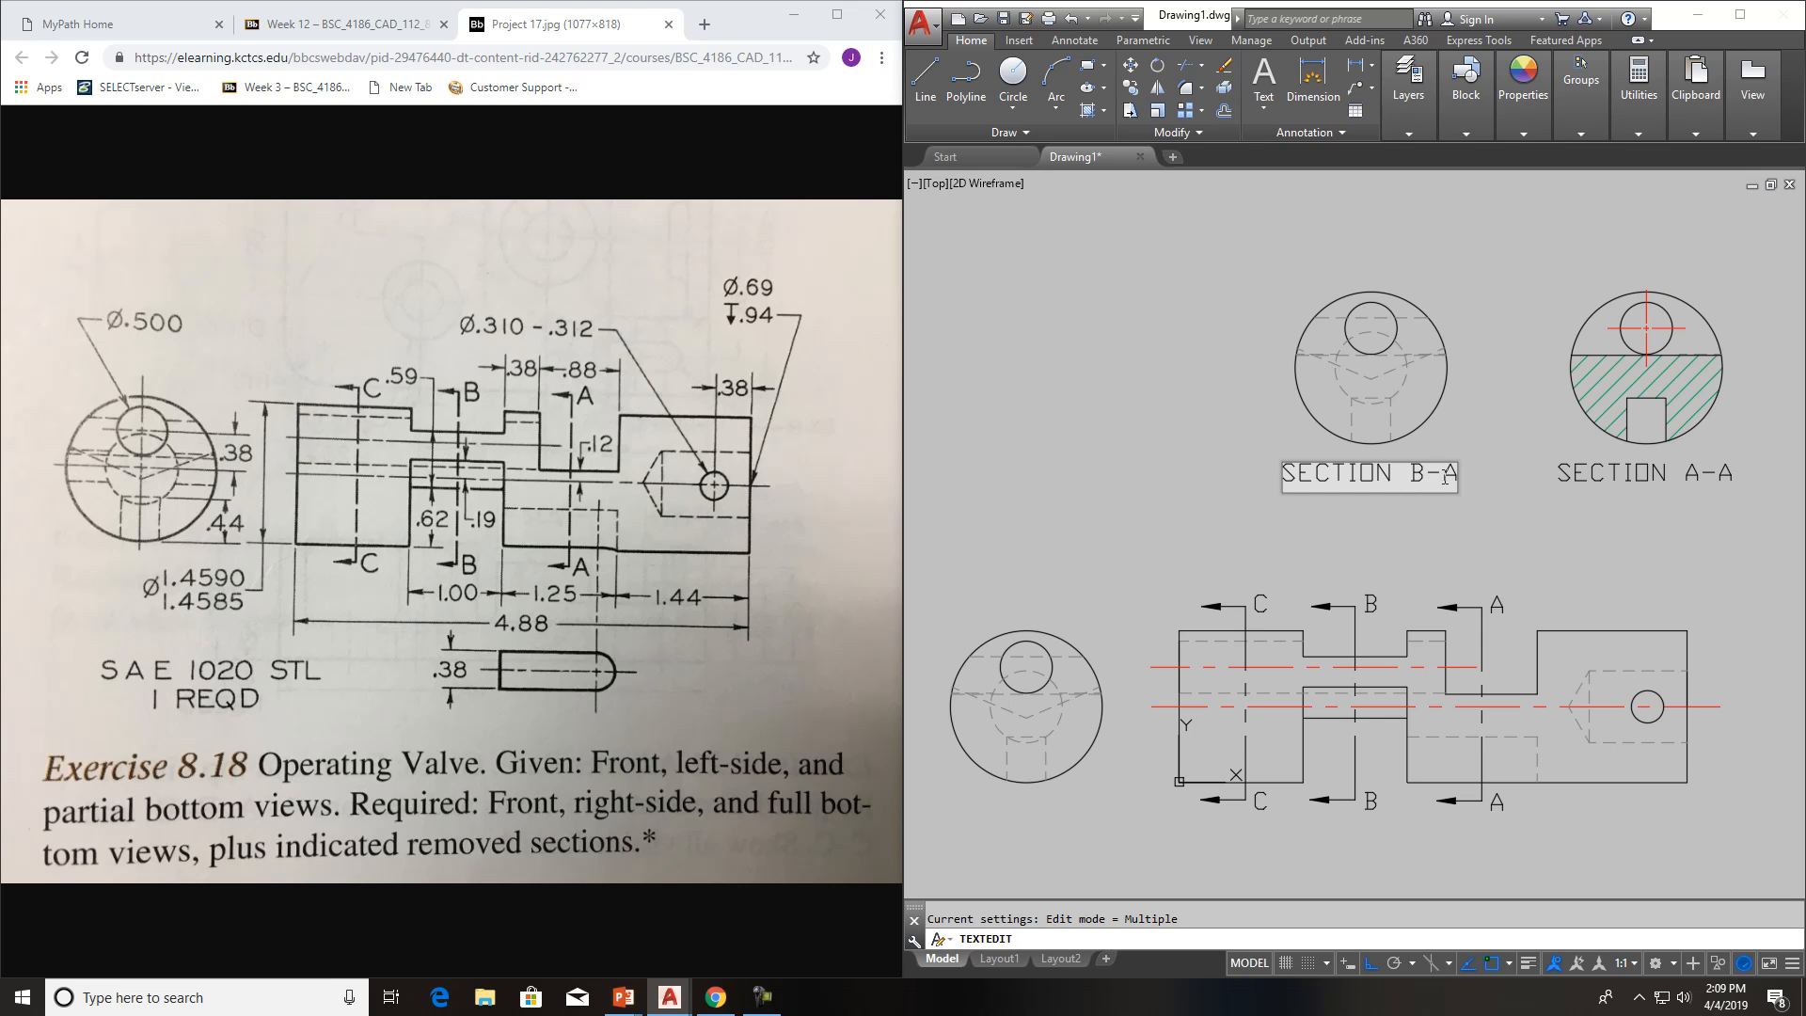
{"action": "key", "text": "Delete"}
{"action": "type", "text": "B"}
{"action": "left_click", "coordinate": [1504, 551]}
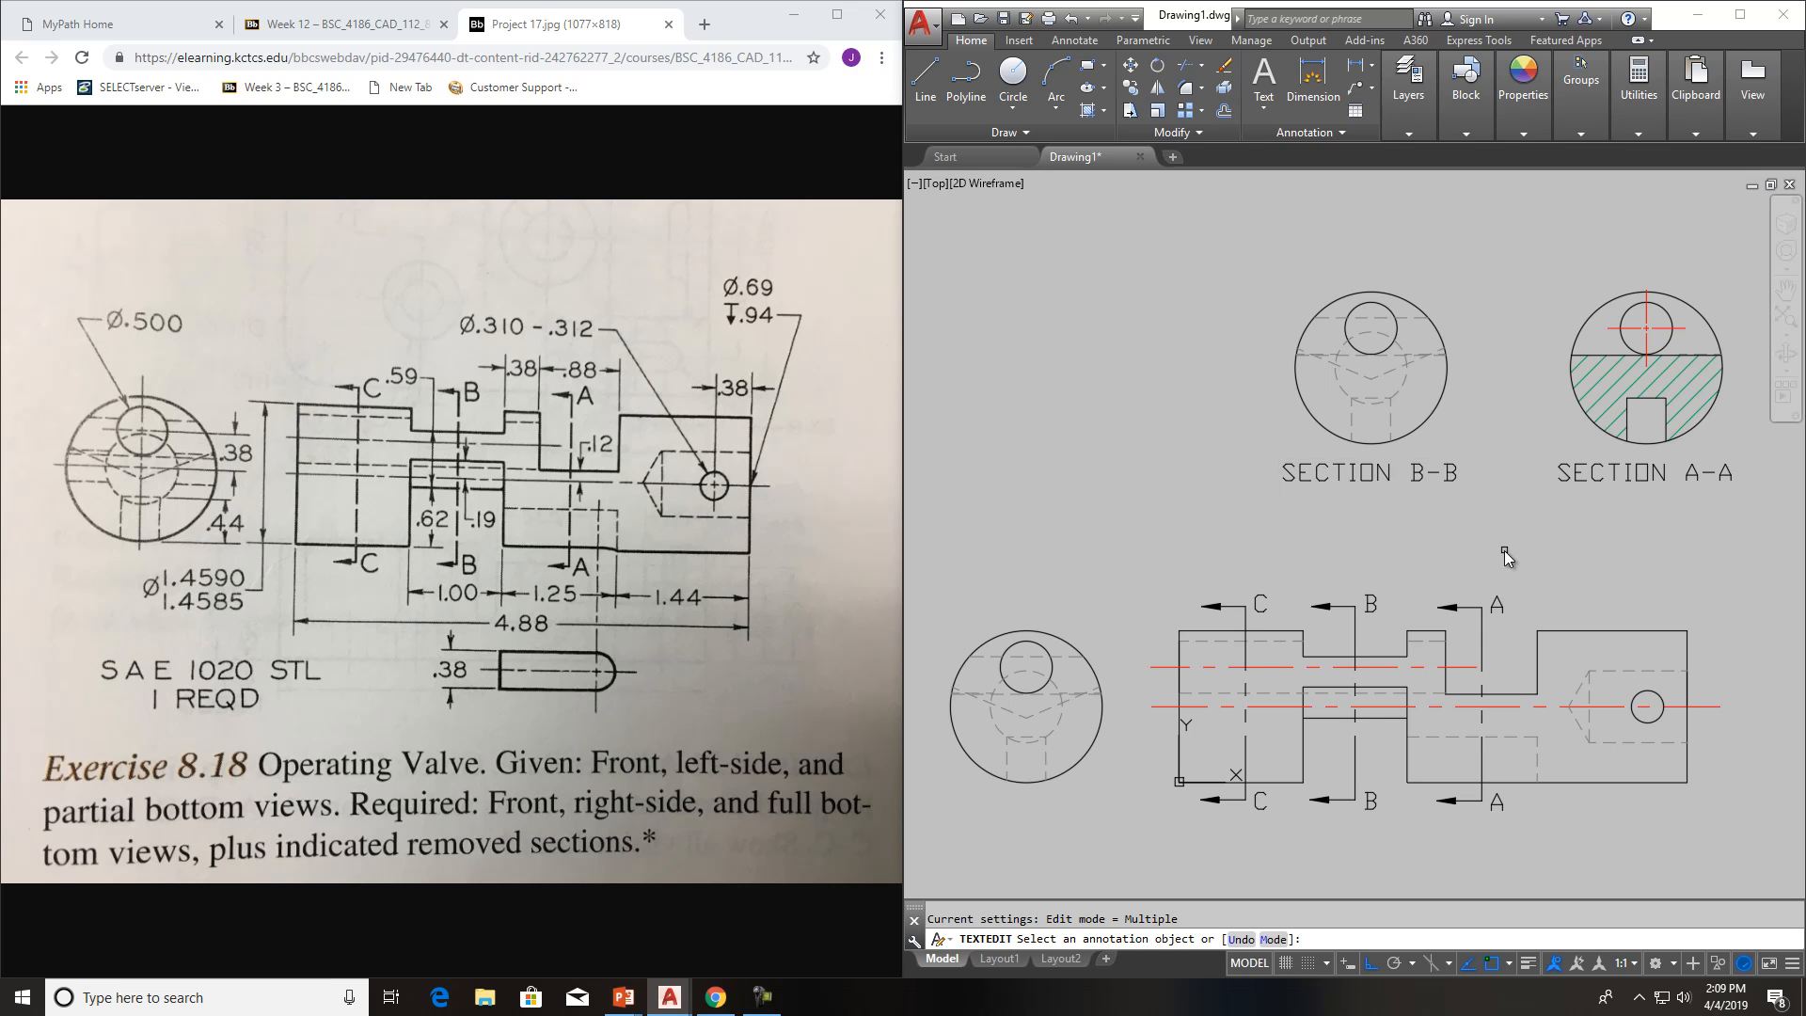
{"action": "key", "text": "Escape"}
{"action": "scroll", "coordinate": [1375, 375], "scroll_direction": "up", "scroll_amount": 2}
{"action": "scroll", "coordinate": [1375, 374], "scroll_direction": "down", "scroll_amount": 3}
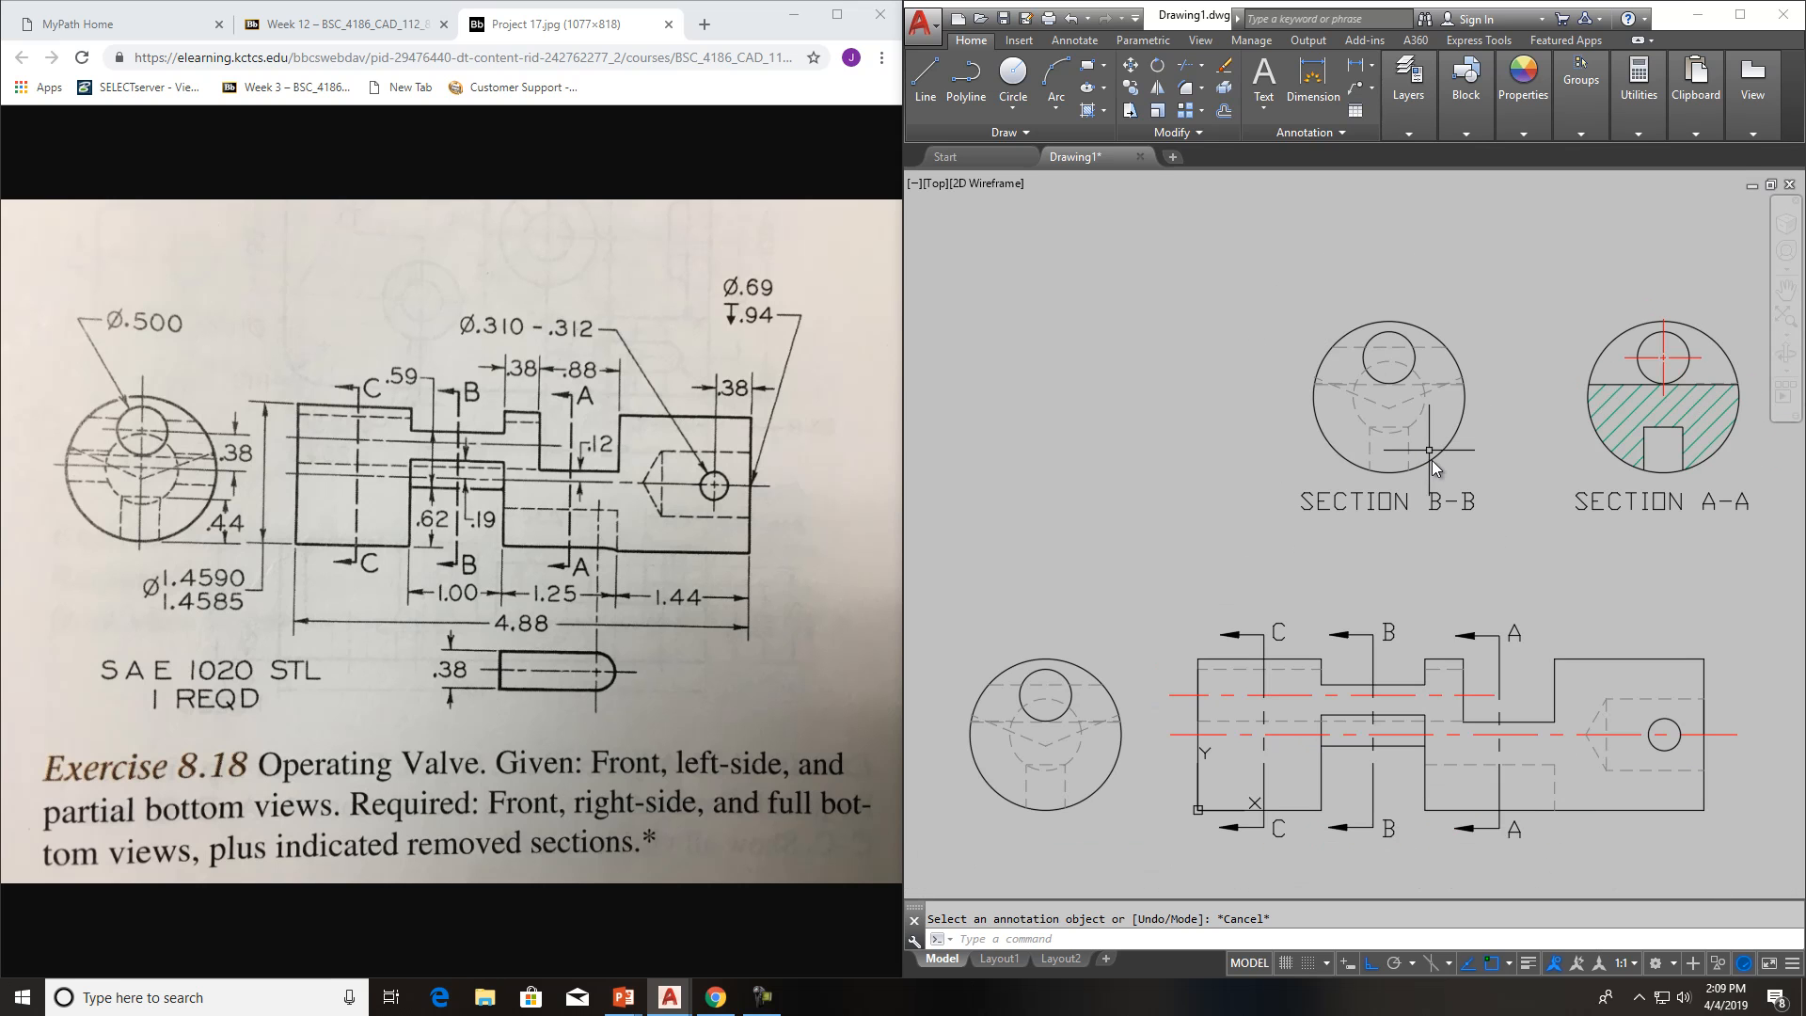
{"action": "scroll", "coordinate": [1501, 755], "scroll_direction": "up", "scroll_amount": 1}
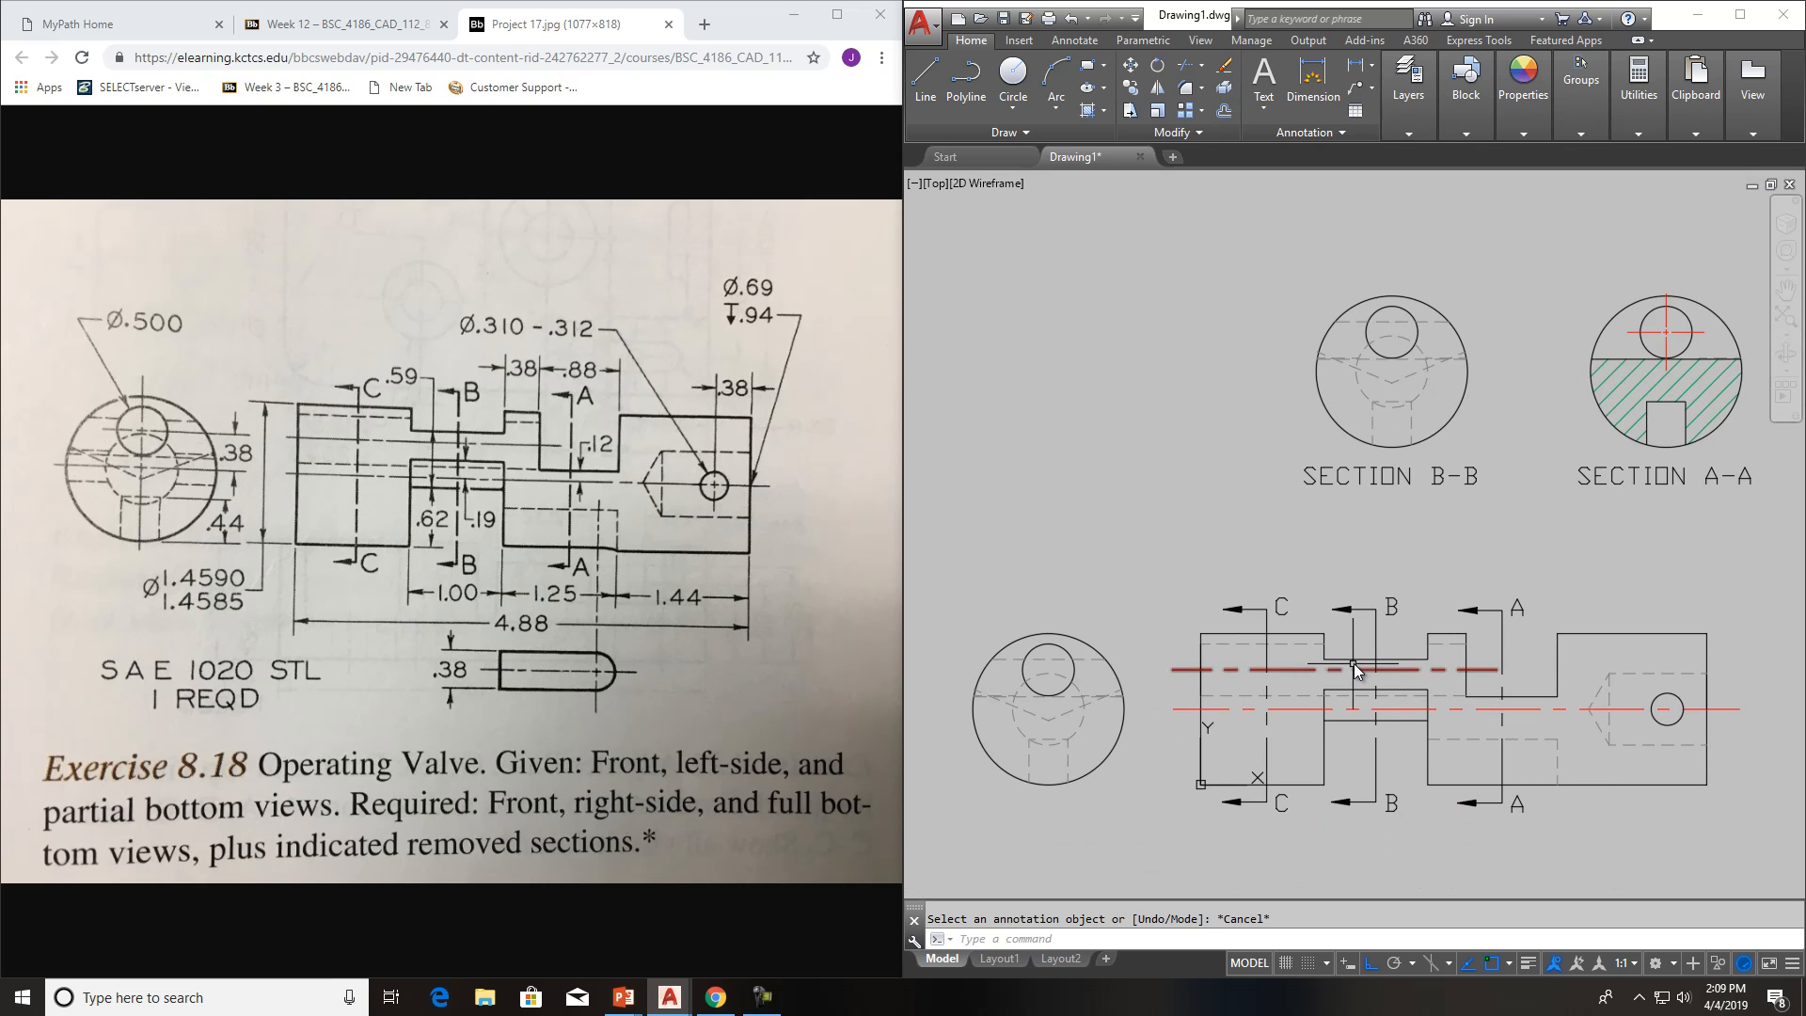